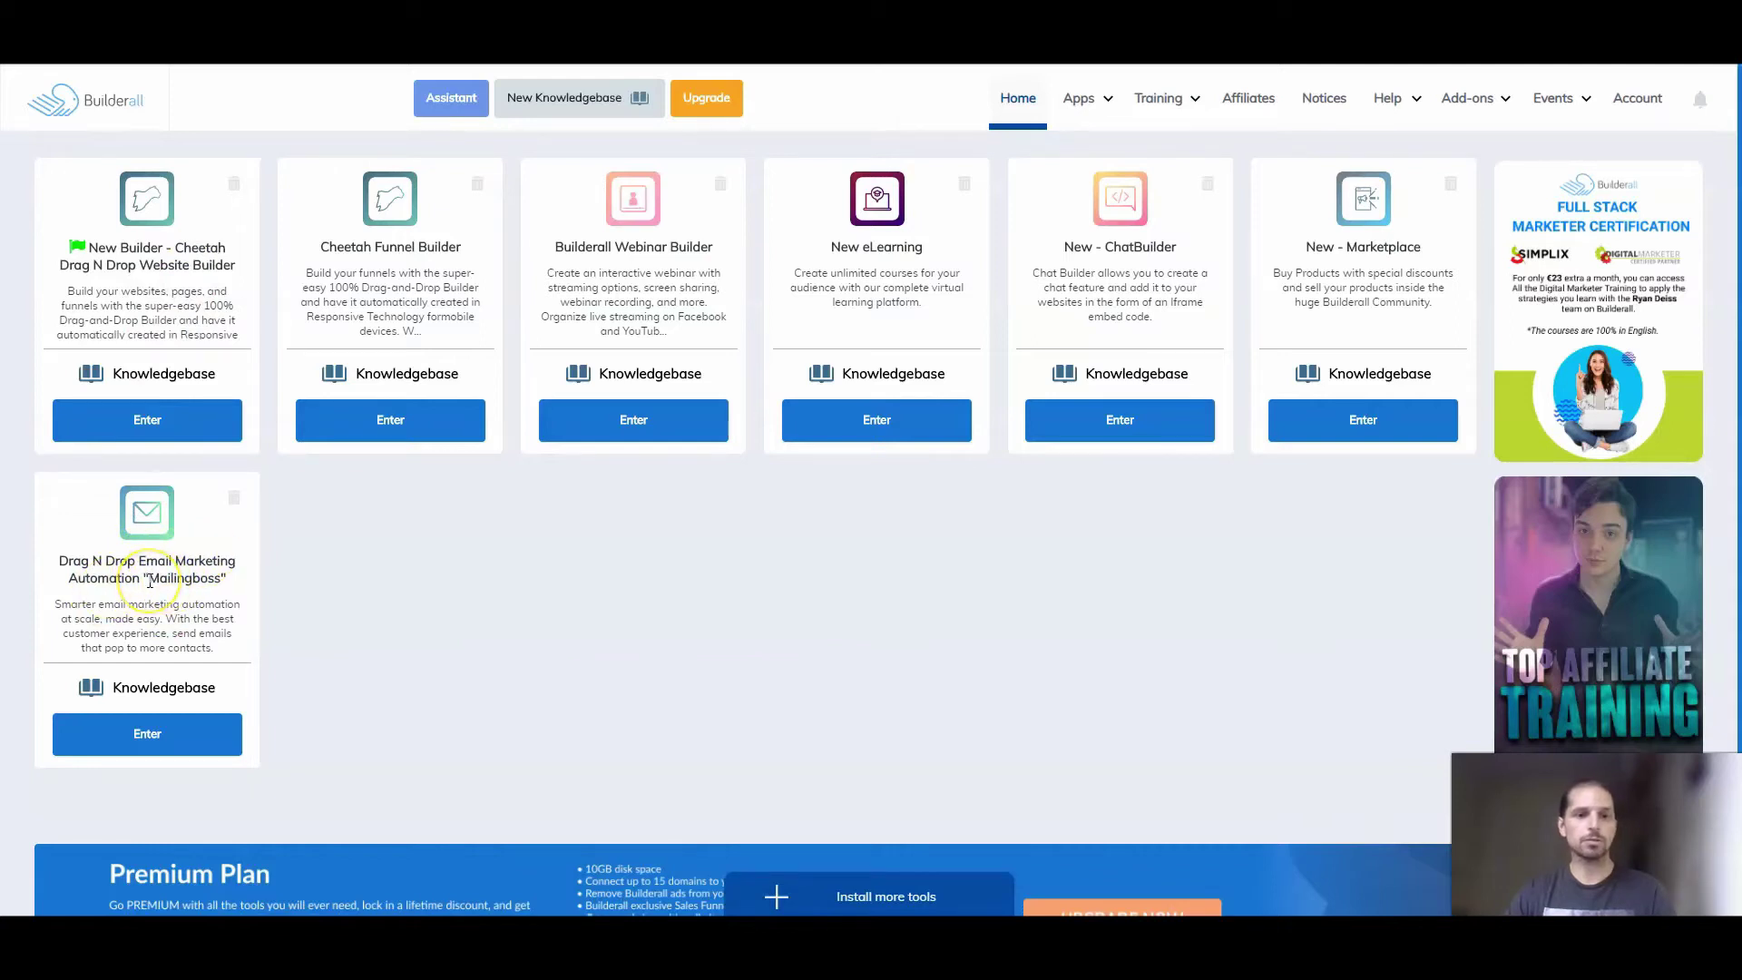
- Open the subscriber lists in the MailingBoss email marketing tool and start creating a new list
{"action": "left_click", "coordinate": [150, 724]}
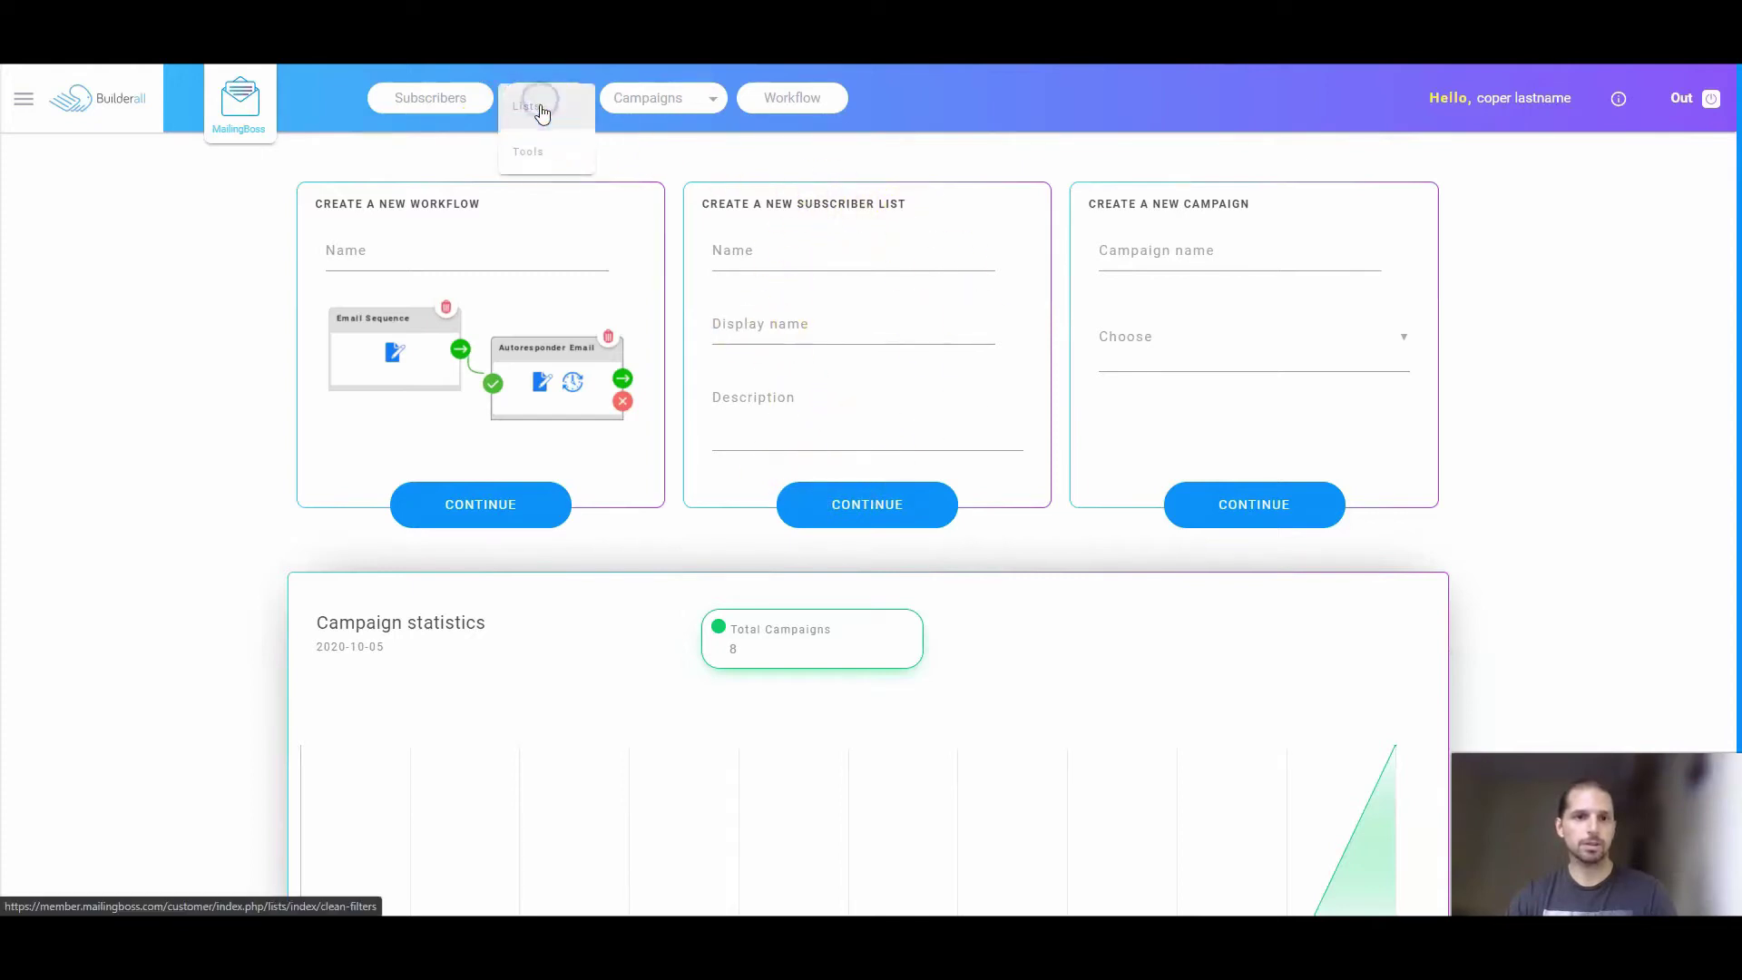
{"action": "left_click", "coordinate": [538, 103]}
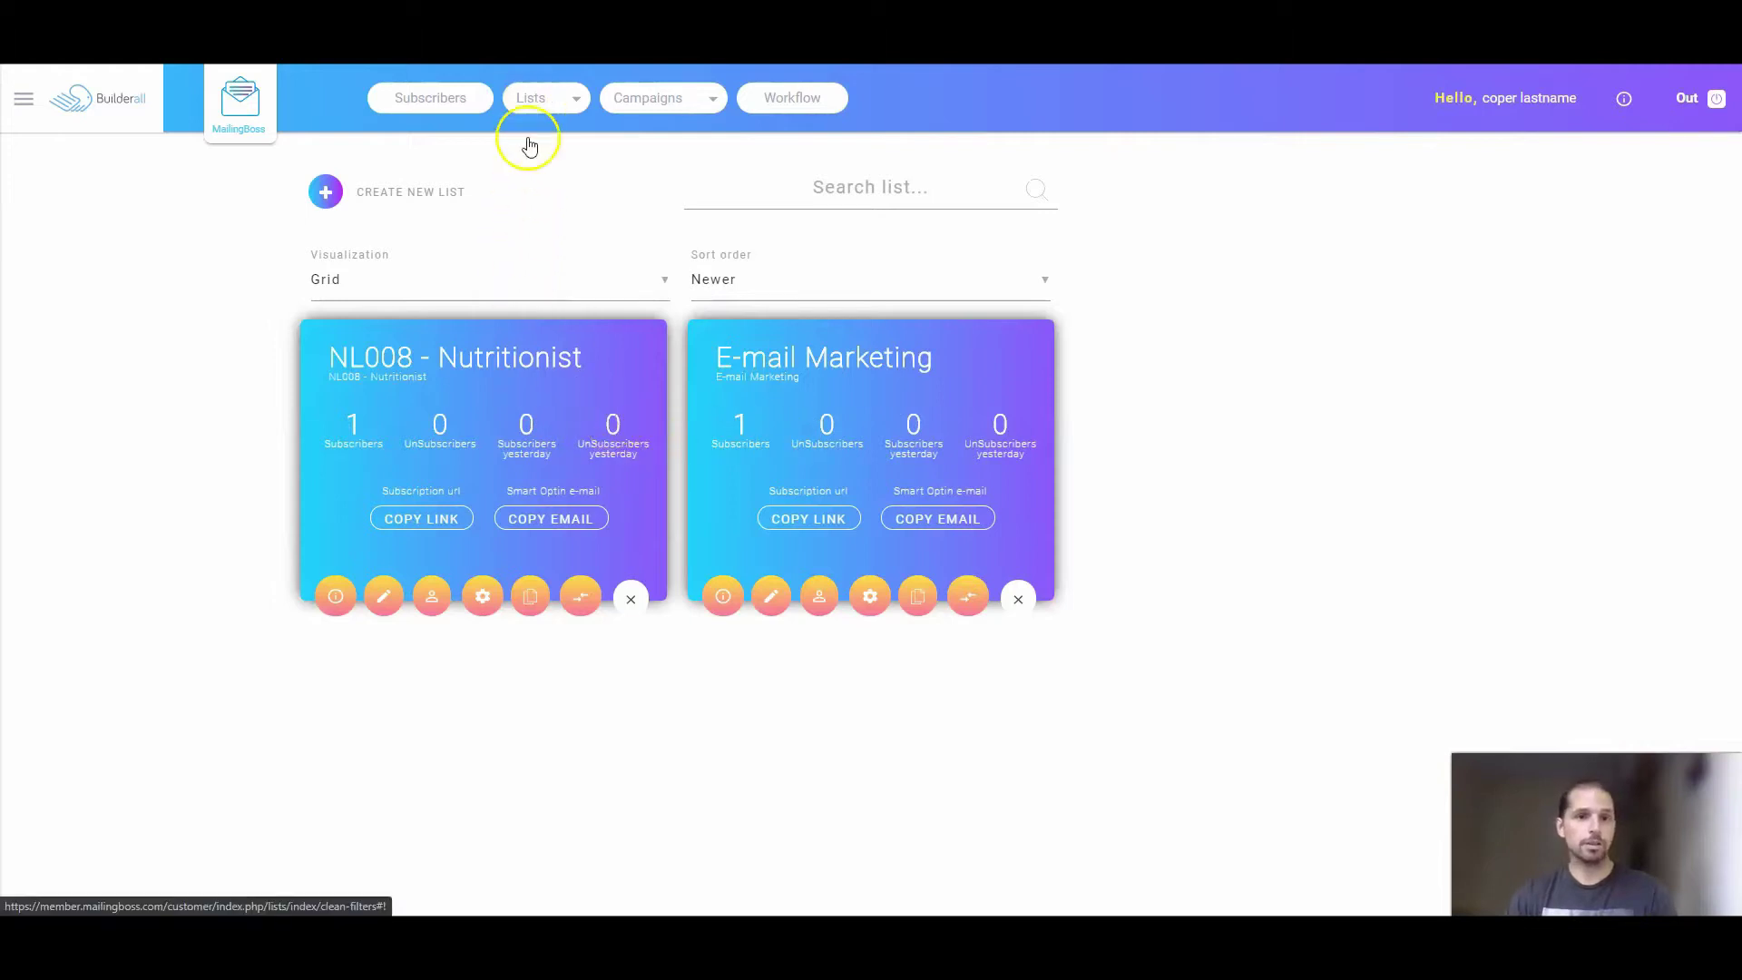
{"action": "left_click", "coordinate": [341, 207]}
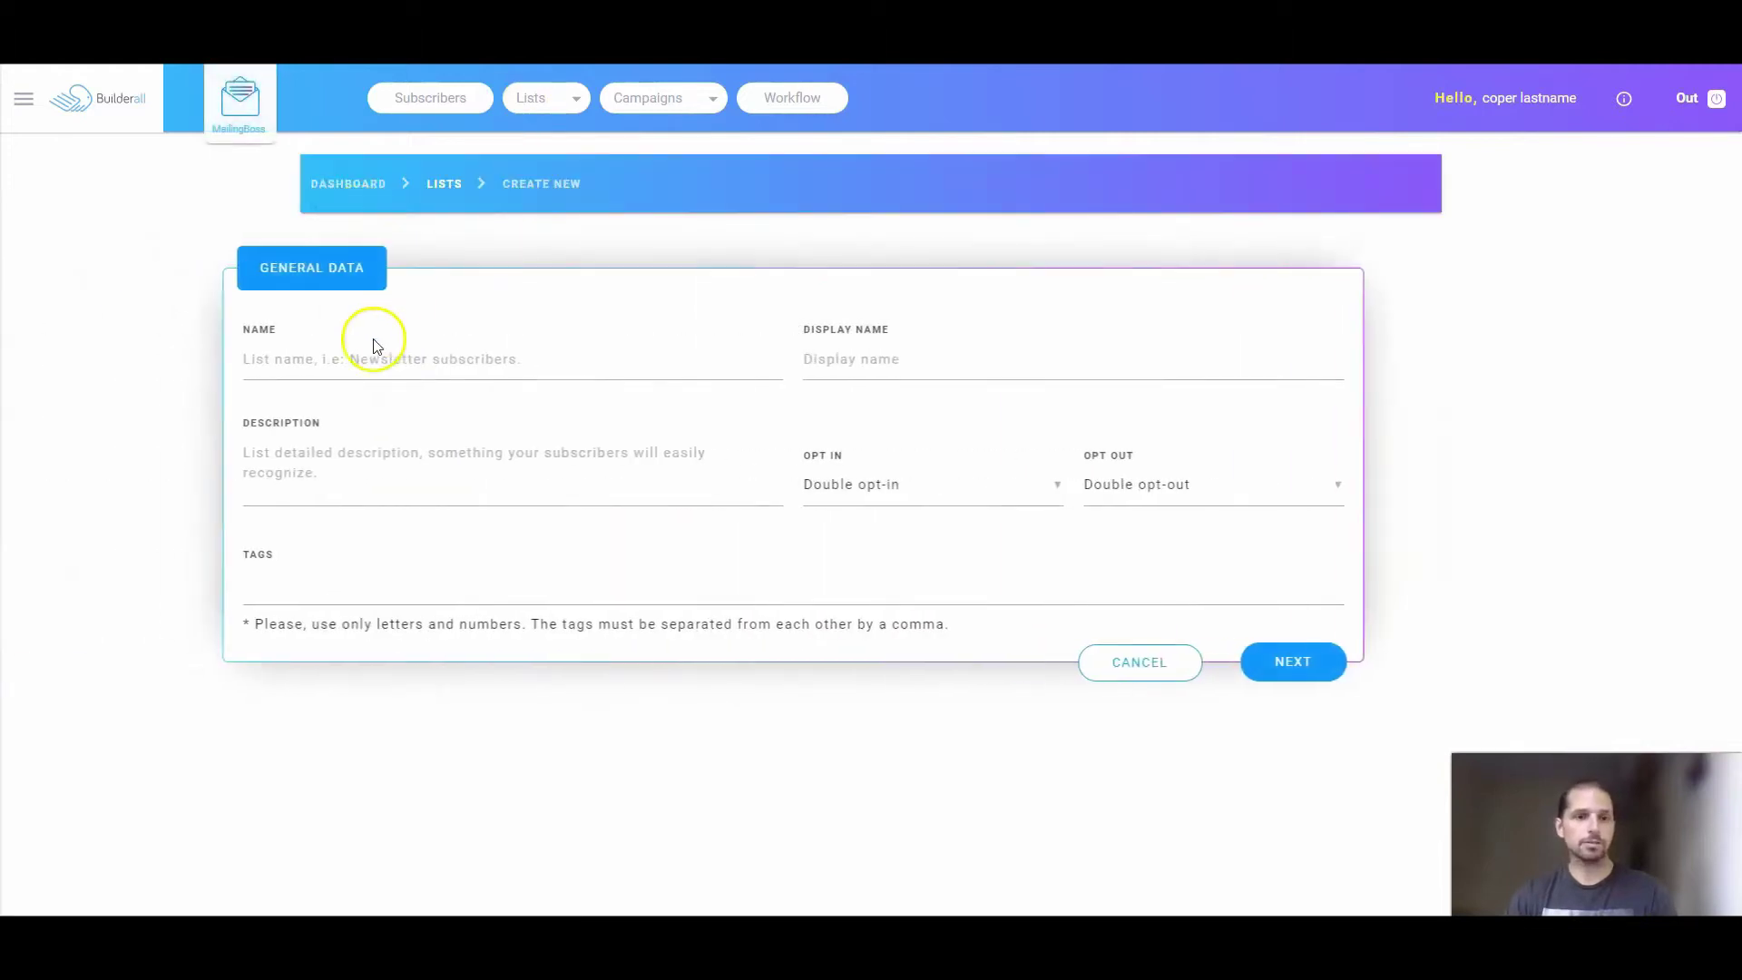
- Create the list with the name testList1, the description "test" and the display name "test"
{"action": "left_click", "coordinate": [399, 355]}
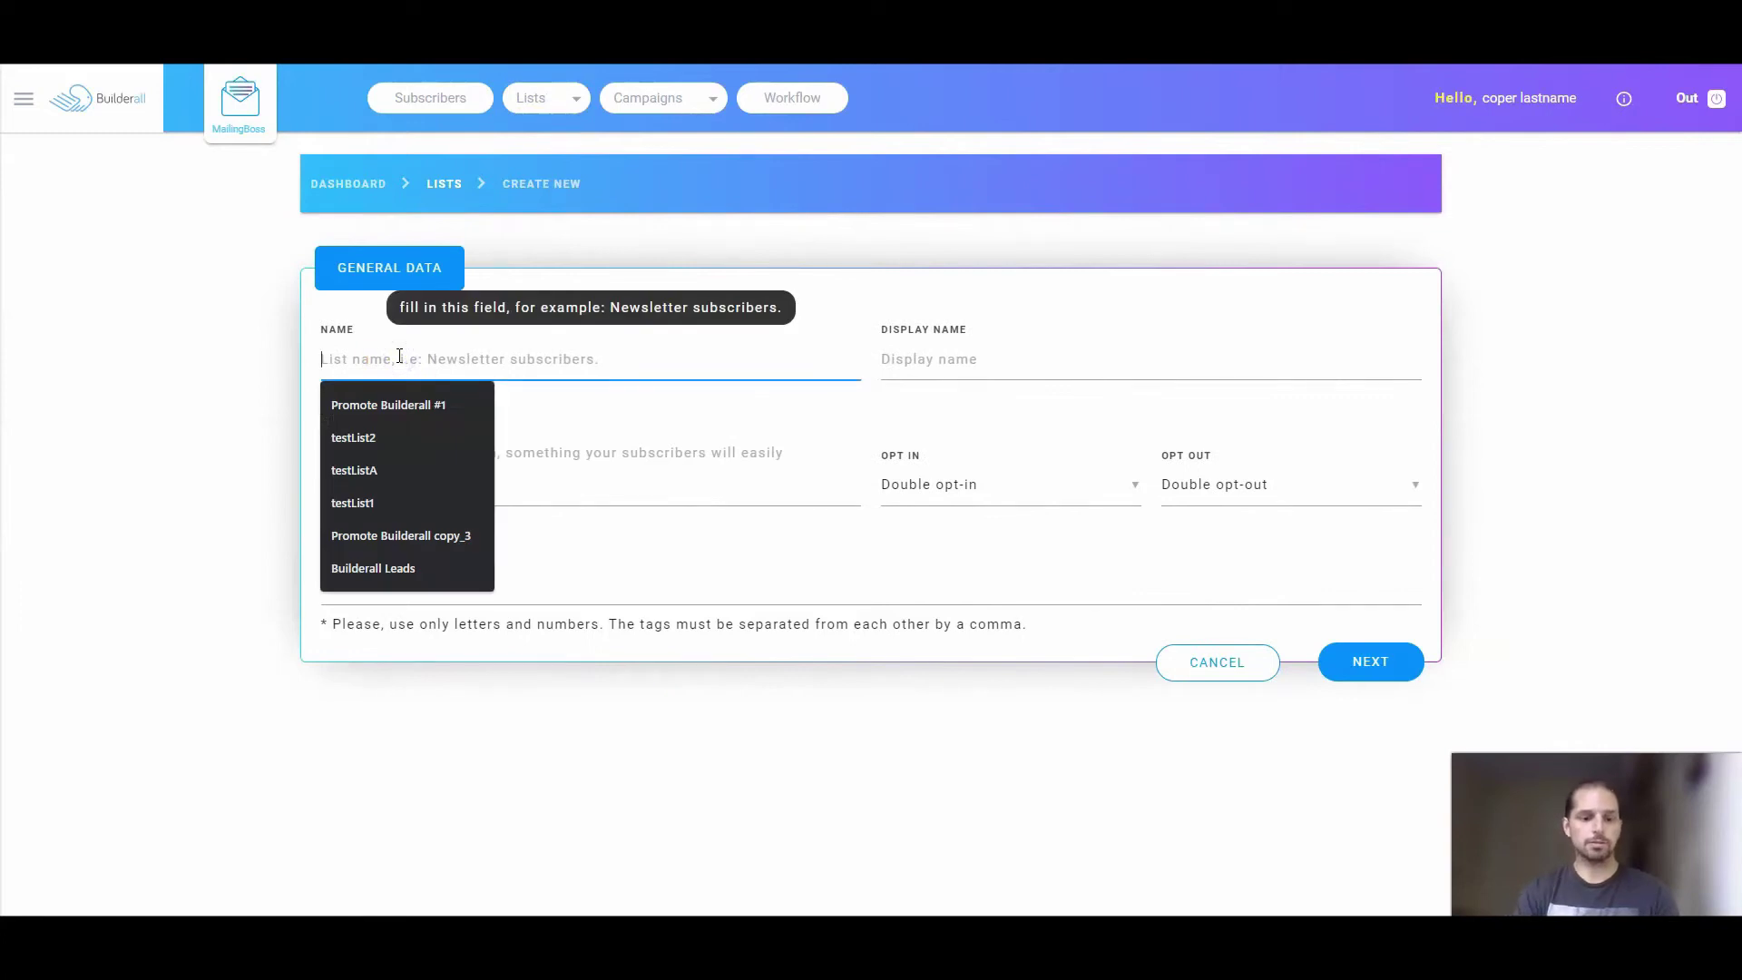
{"action": "type", "text": "testList1"}
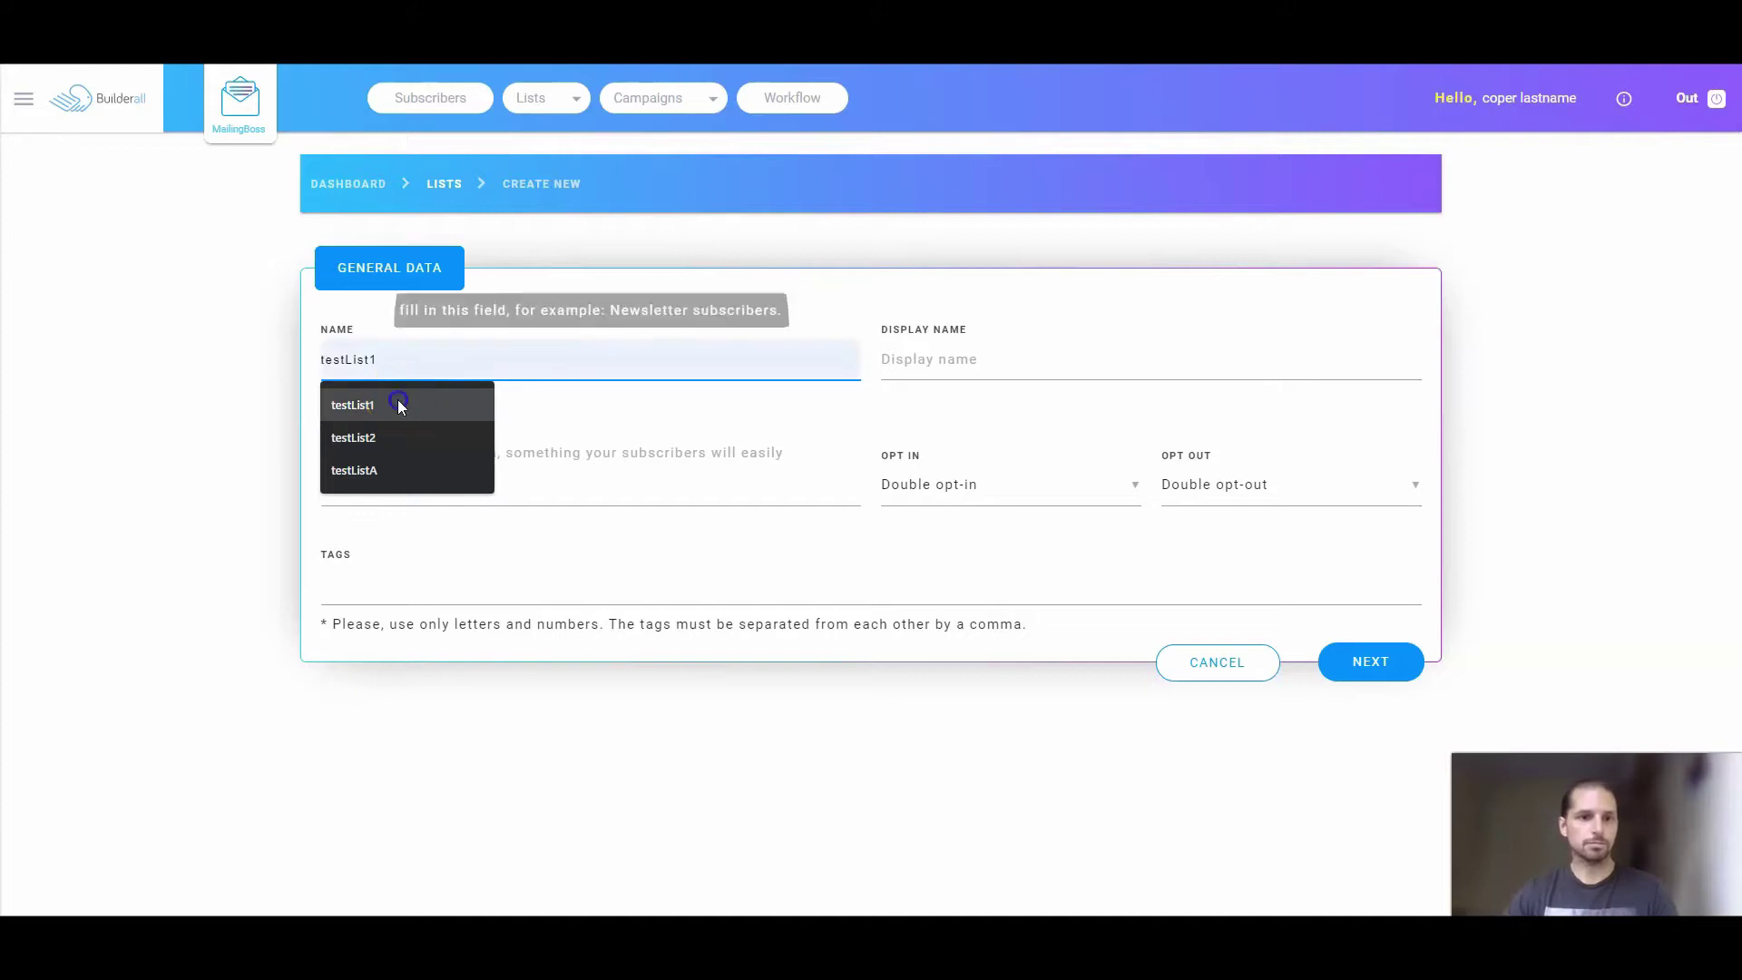
{"action": "left_click", "coordinate": [398, 400]}
{"action": "left_click", "coordinate": [447, 483]}
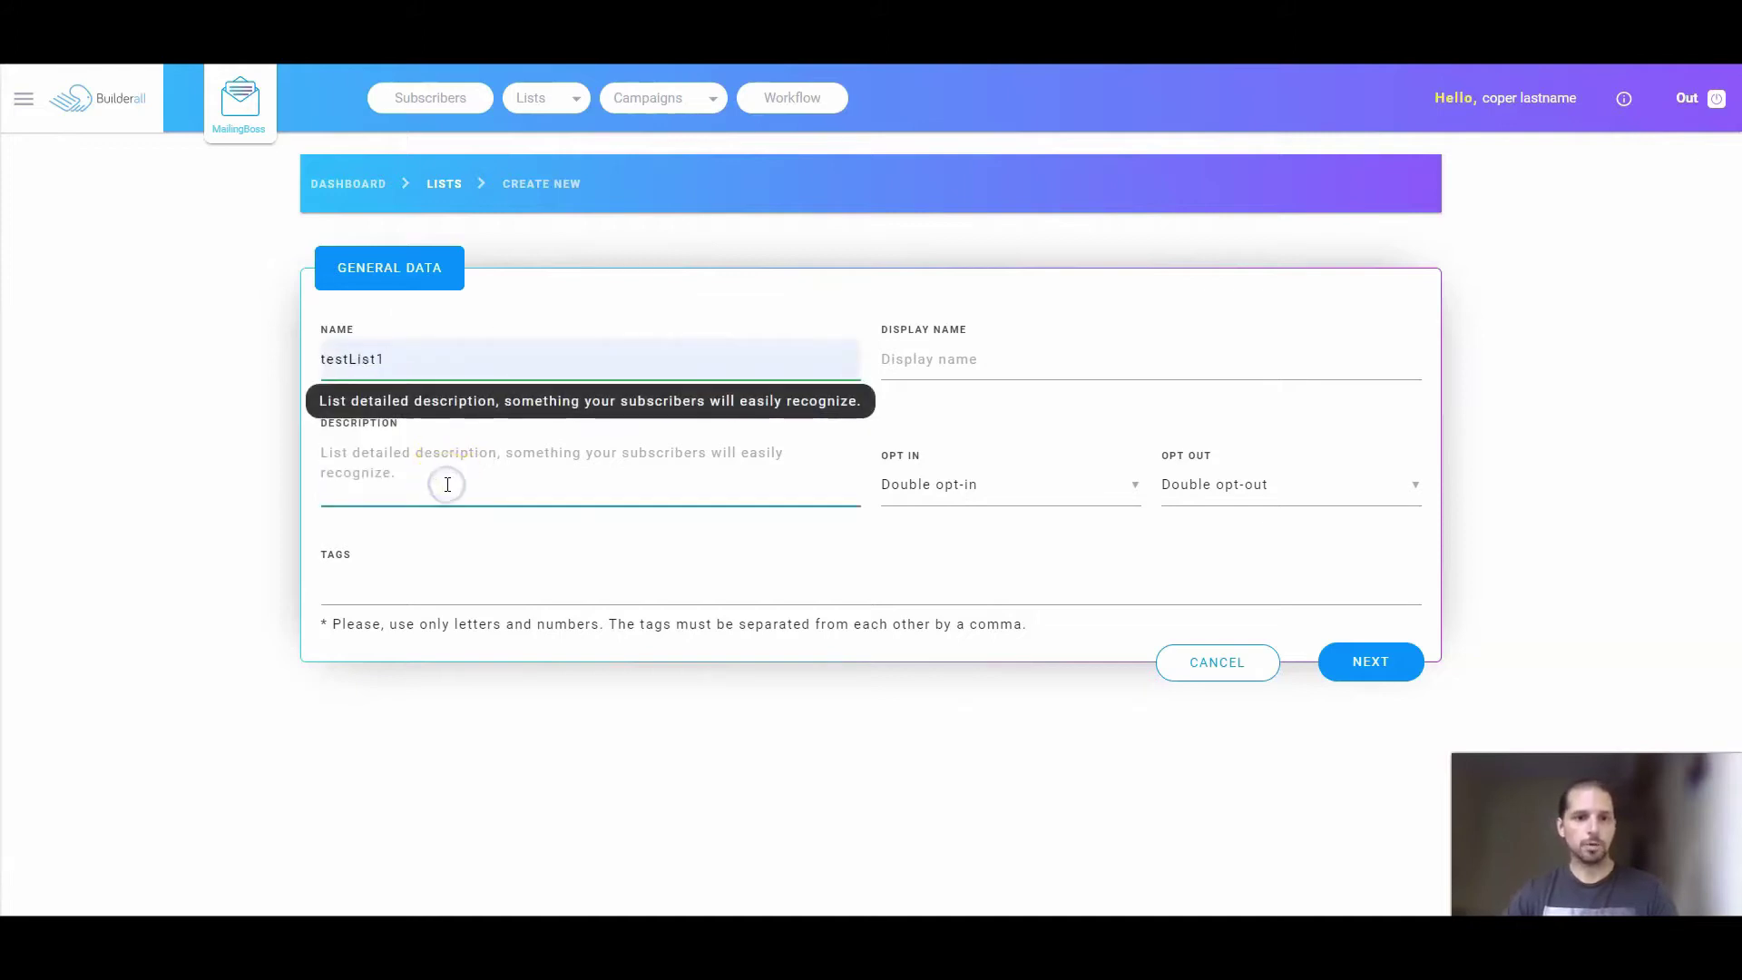
{"action": "type", "text": "test"}
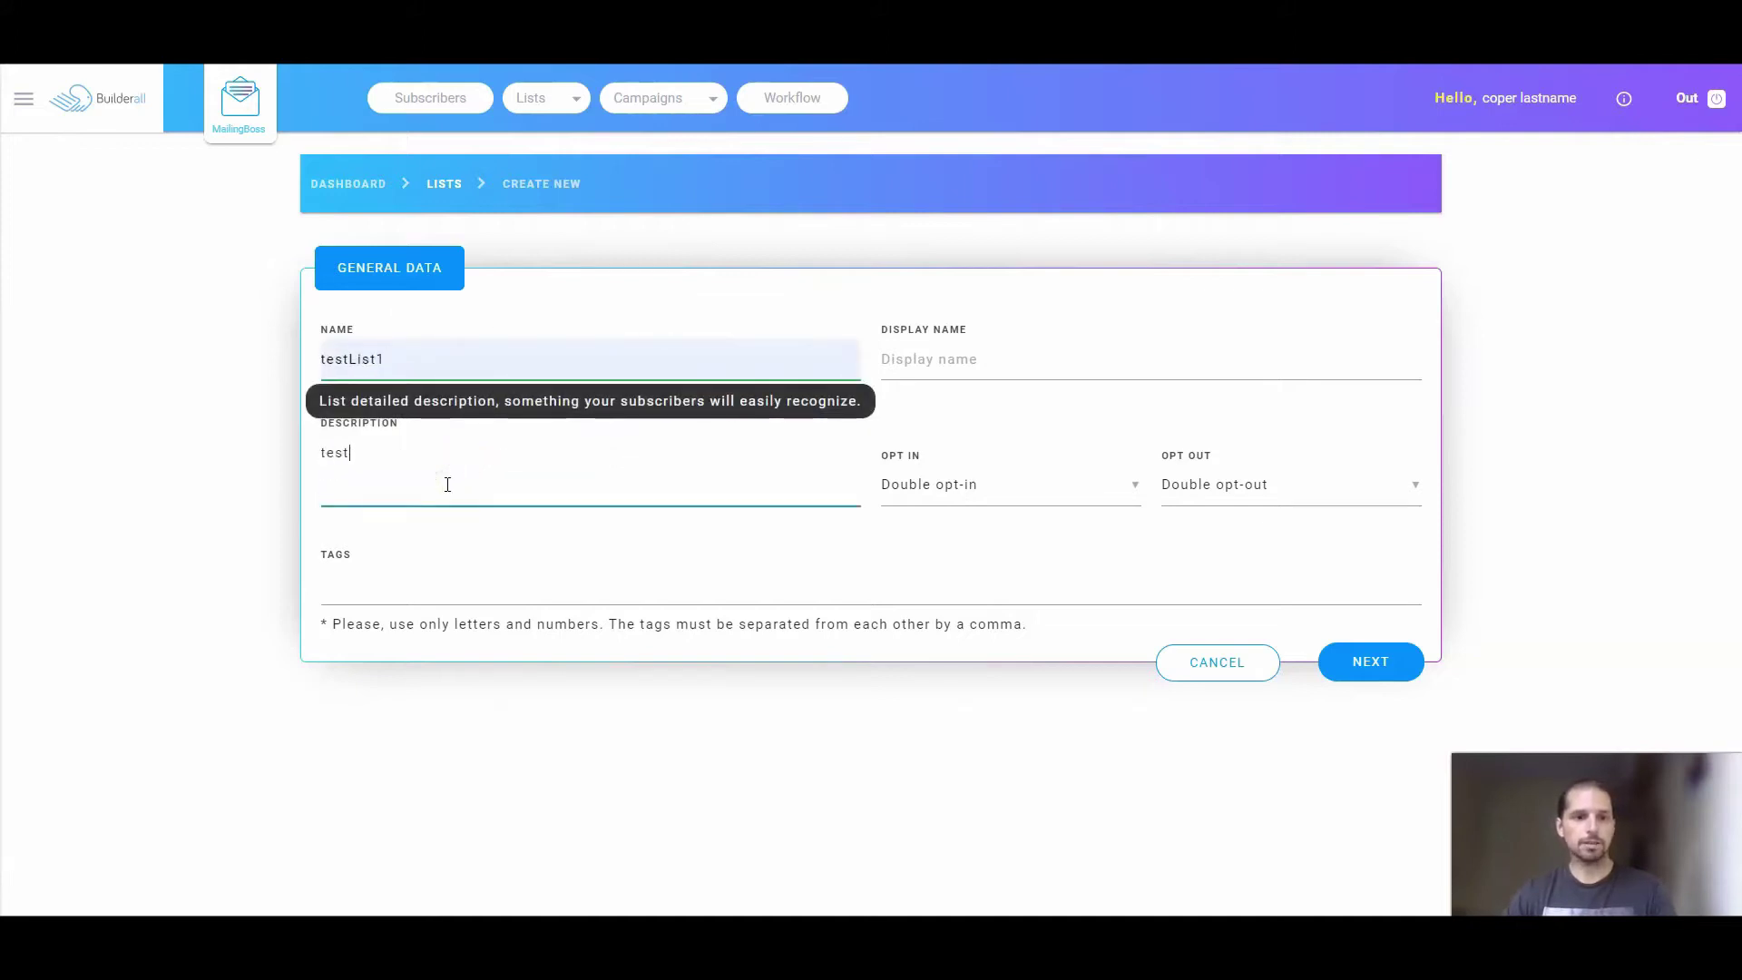
{"action": "left_click", "coordinate": [948, 358]}
{"action": "type", "text": "test"}
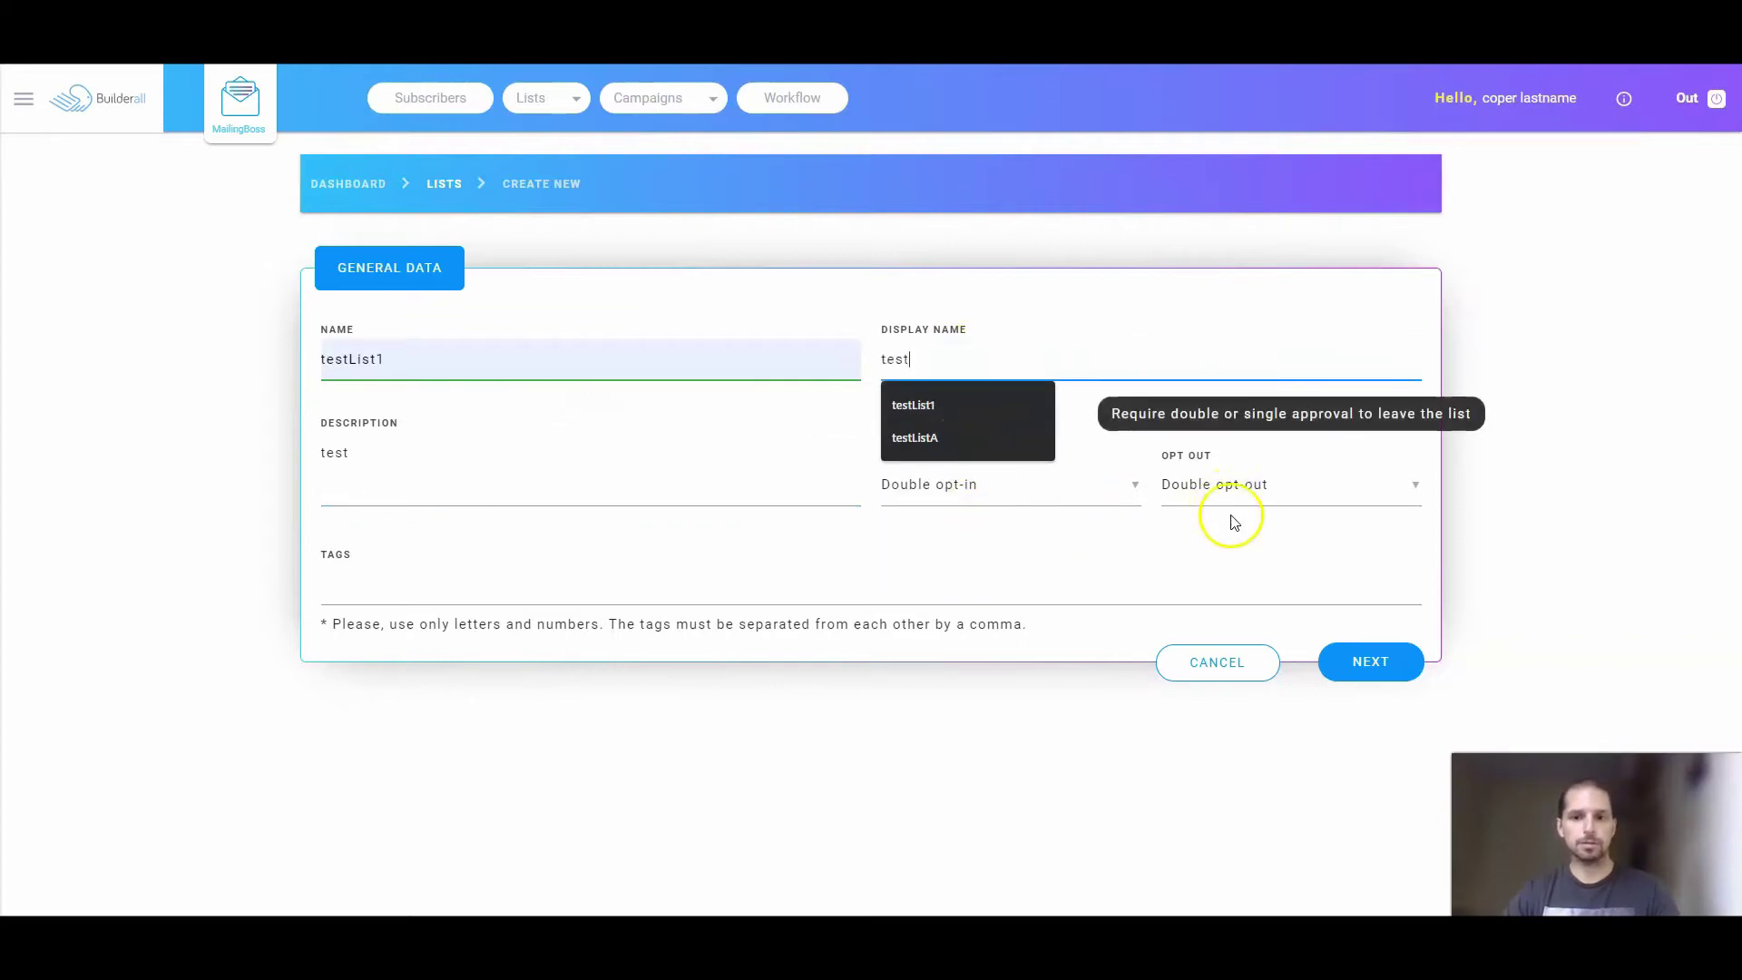
{"action": "left_click", "coordinate": [1347, 663]}
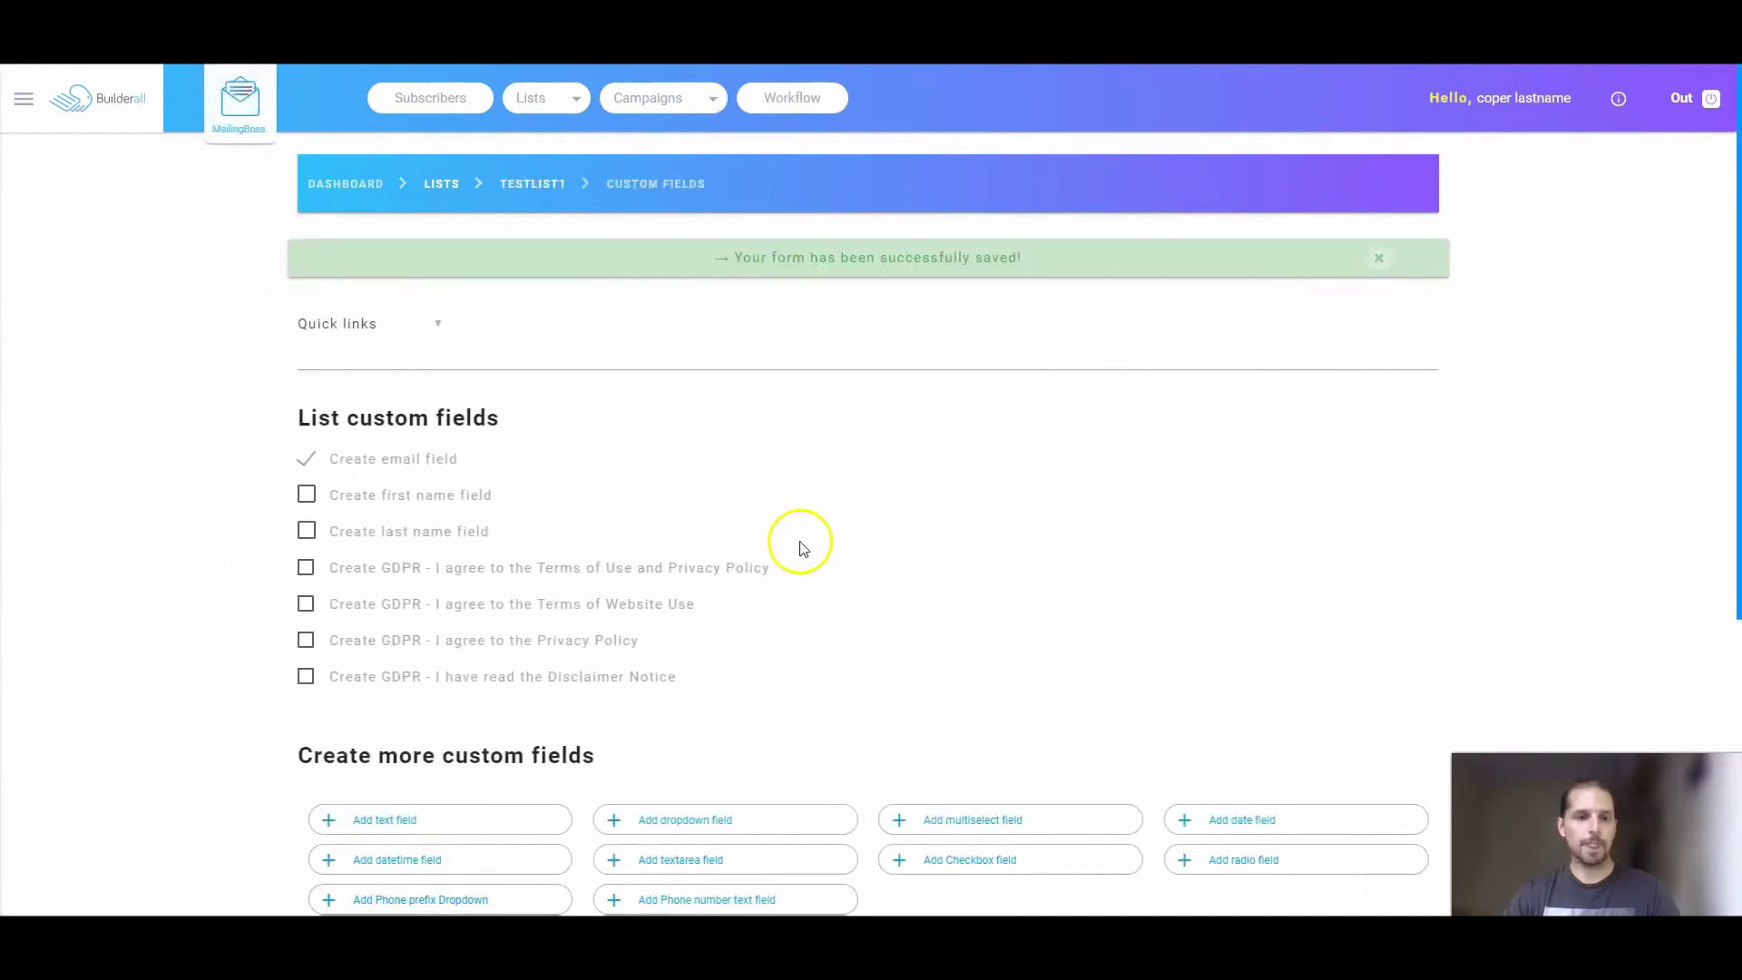
- Add the first name field to testList1's custom fields and save the changes
{"action": "scroll", "coordinate": [549, 536], "scroll_direction": "down", "scroll_amount": 2}
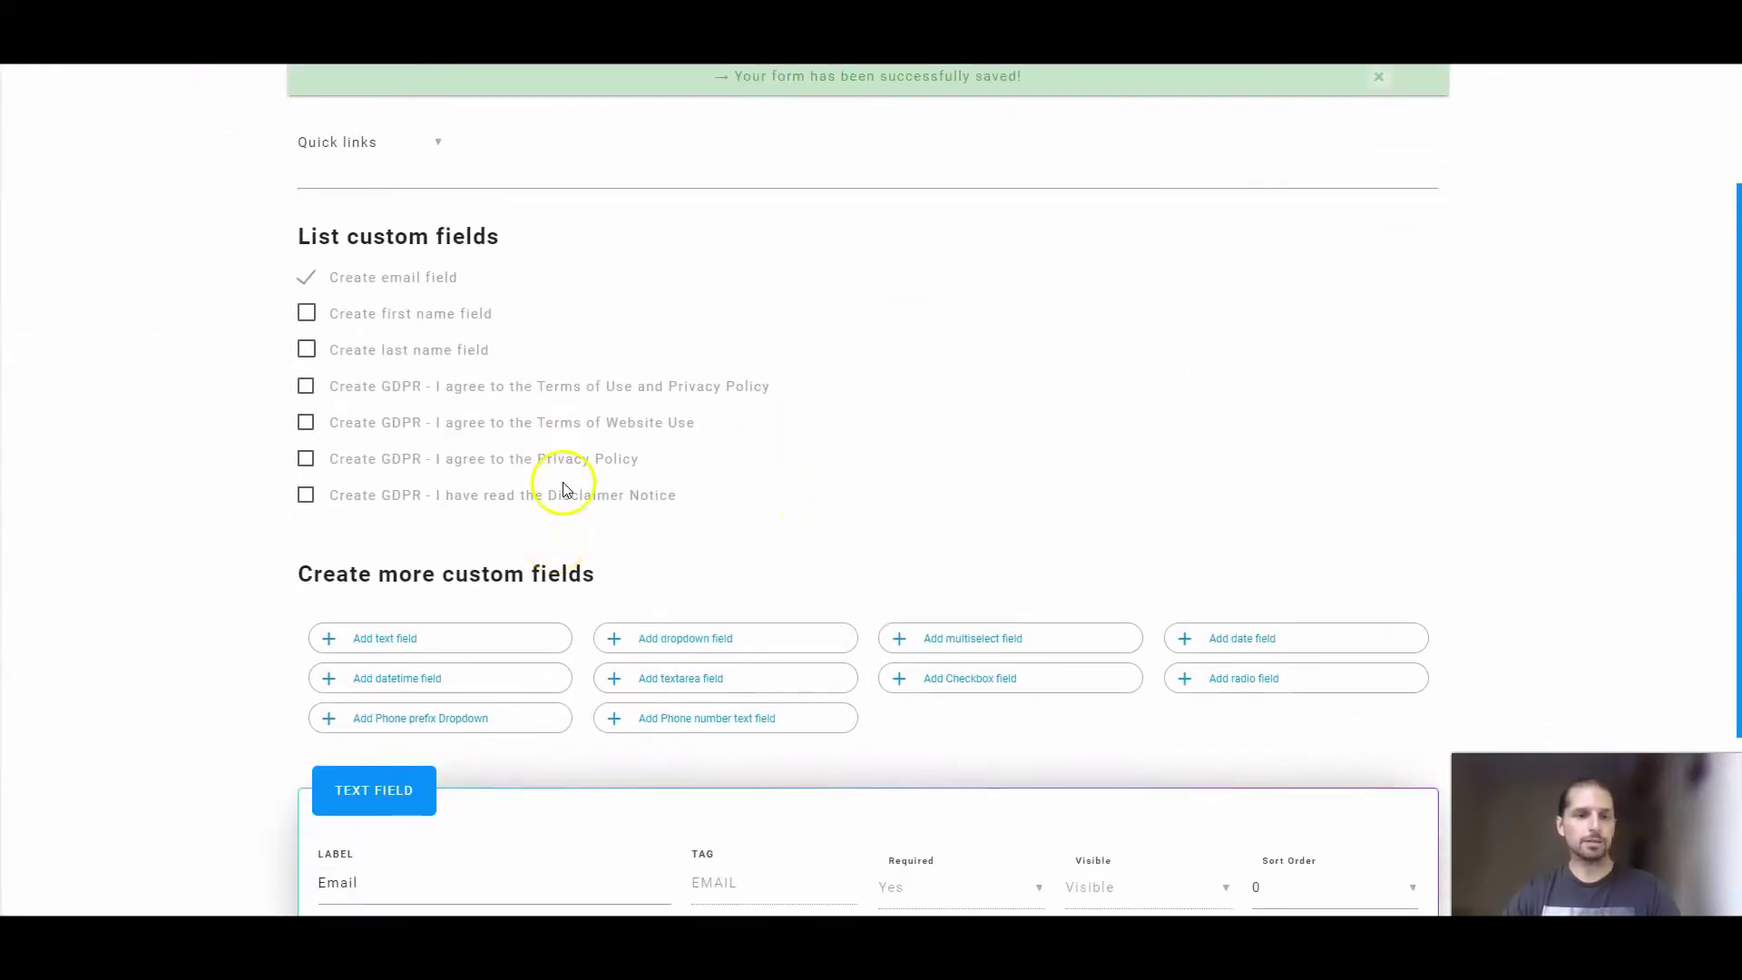
{"action": "scroll", "coordinate": [572, 472], "scroll_direction": "down", "scroll_amount": 1}
{"action": "scroll", "coordinate": [571, 463], "scroll_direction": "up", "scroll_amount": 1}
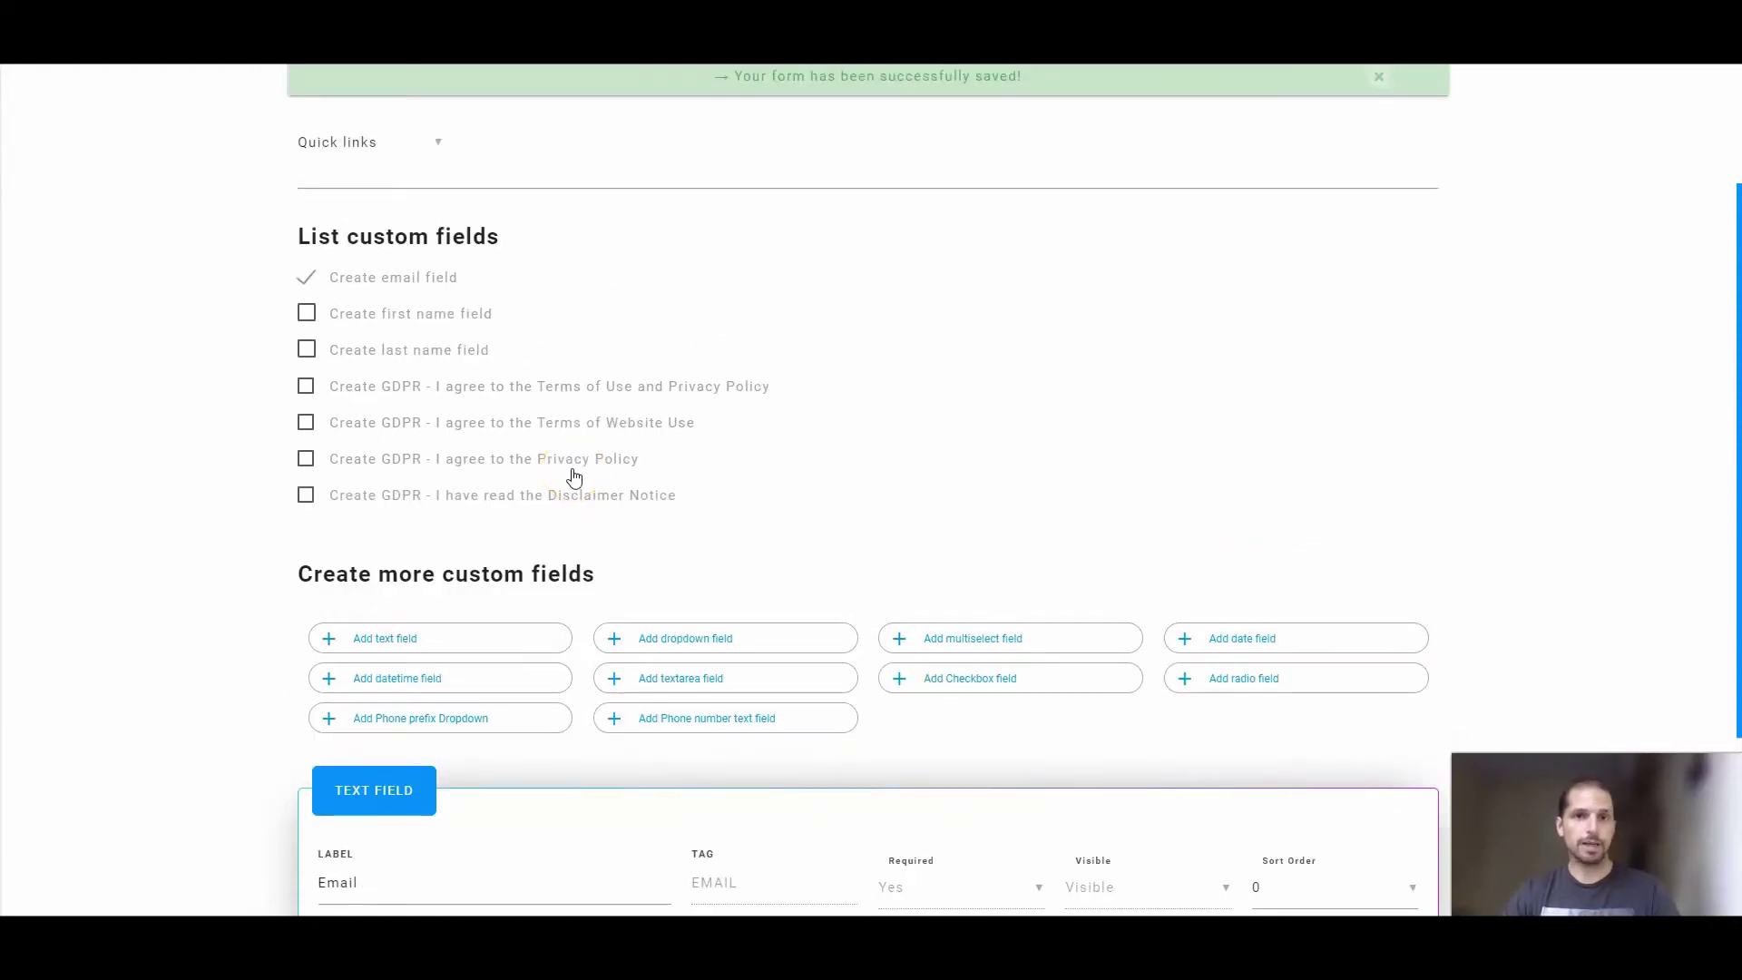
{"action": "scroll", "coordinate": [575, 478], "scroll_direction": "down", "scroll_amount": 1}
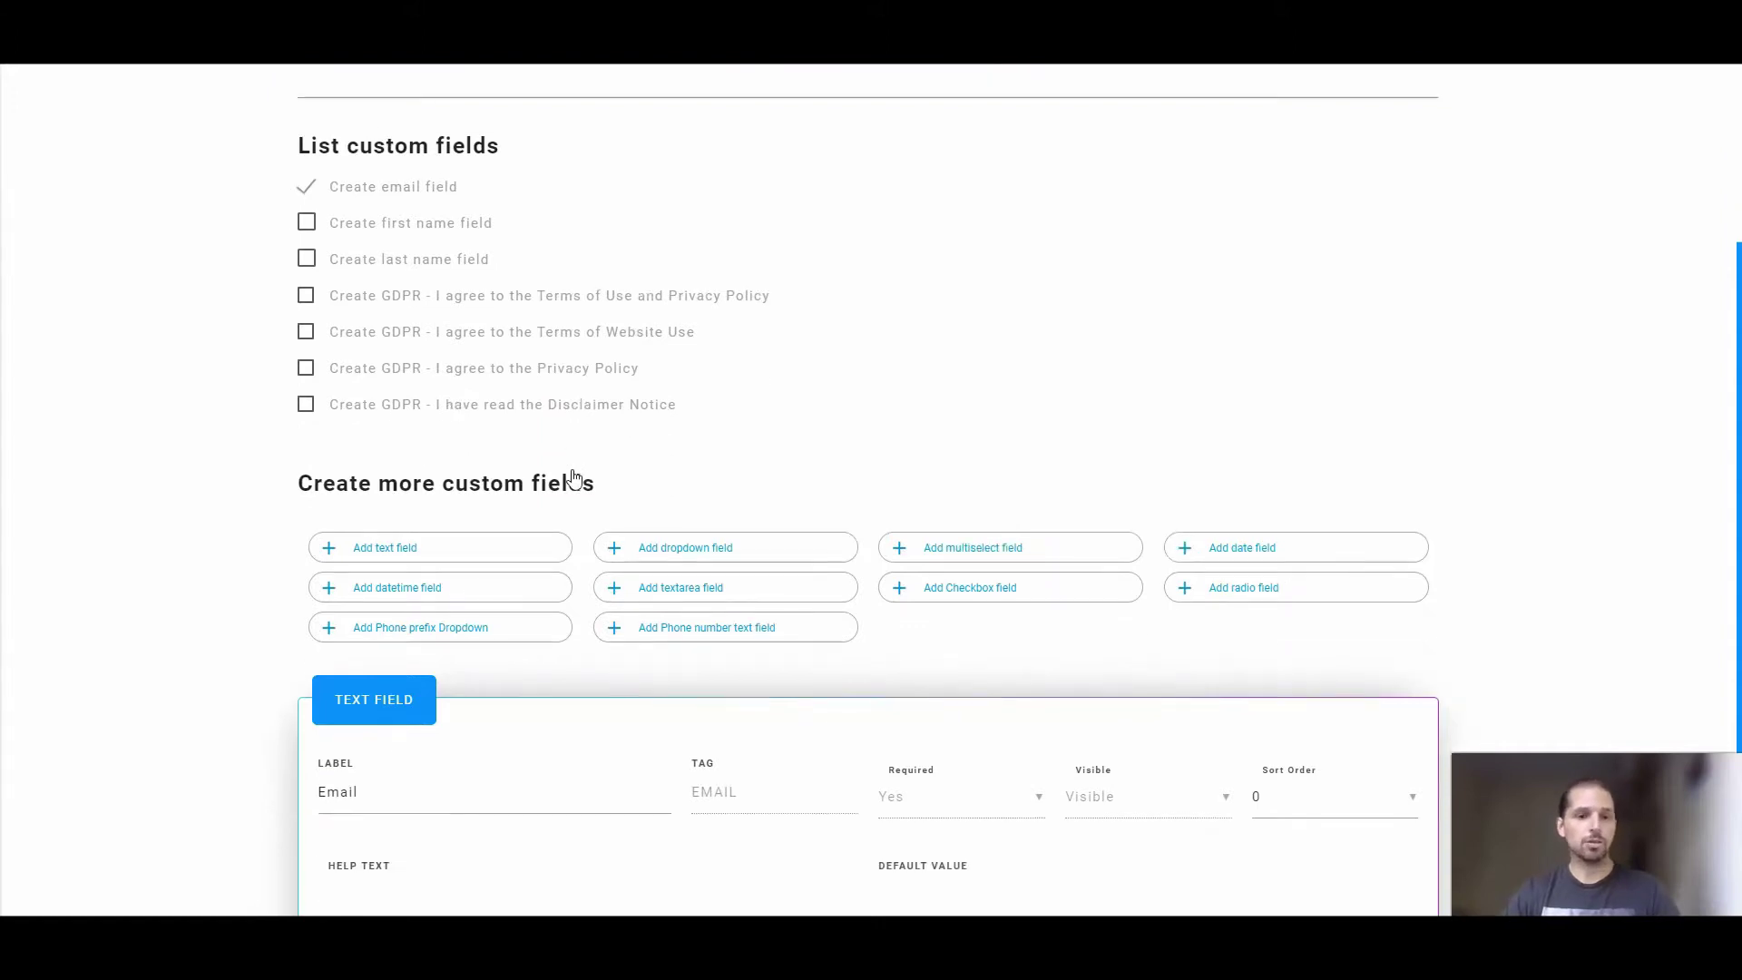
{"action": "scroll", "coordinate": [567, 490], "scroll_direction": "down", "scroll_amount": 2}
{"action": "scroll", "coordinate": [570, 501], "scroll_direction": "up", "scroll_amount": 2}
{"action": "scroll", "coordinate": [567, 501], "scroll_direction": "down", "scroll_amount": 1}
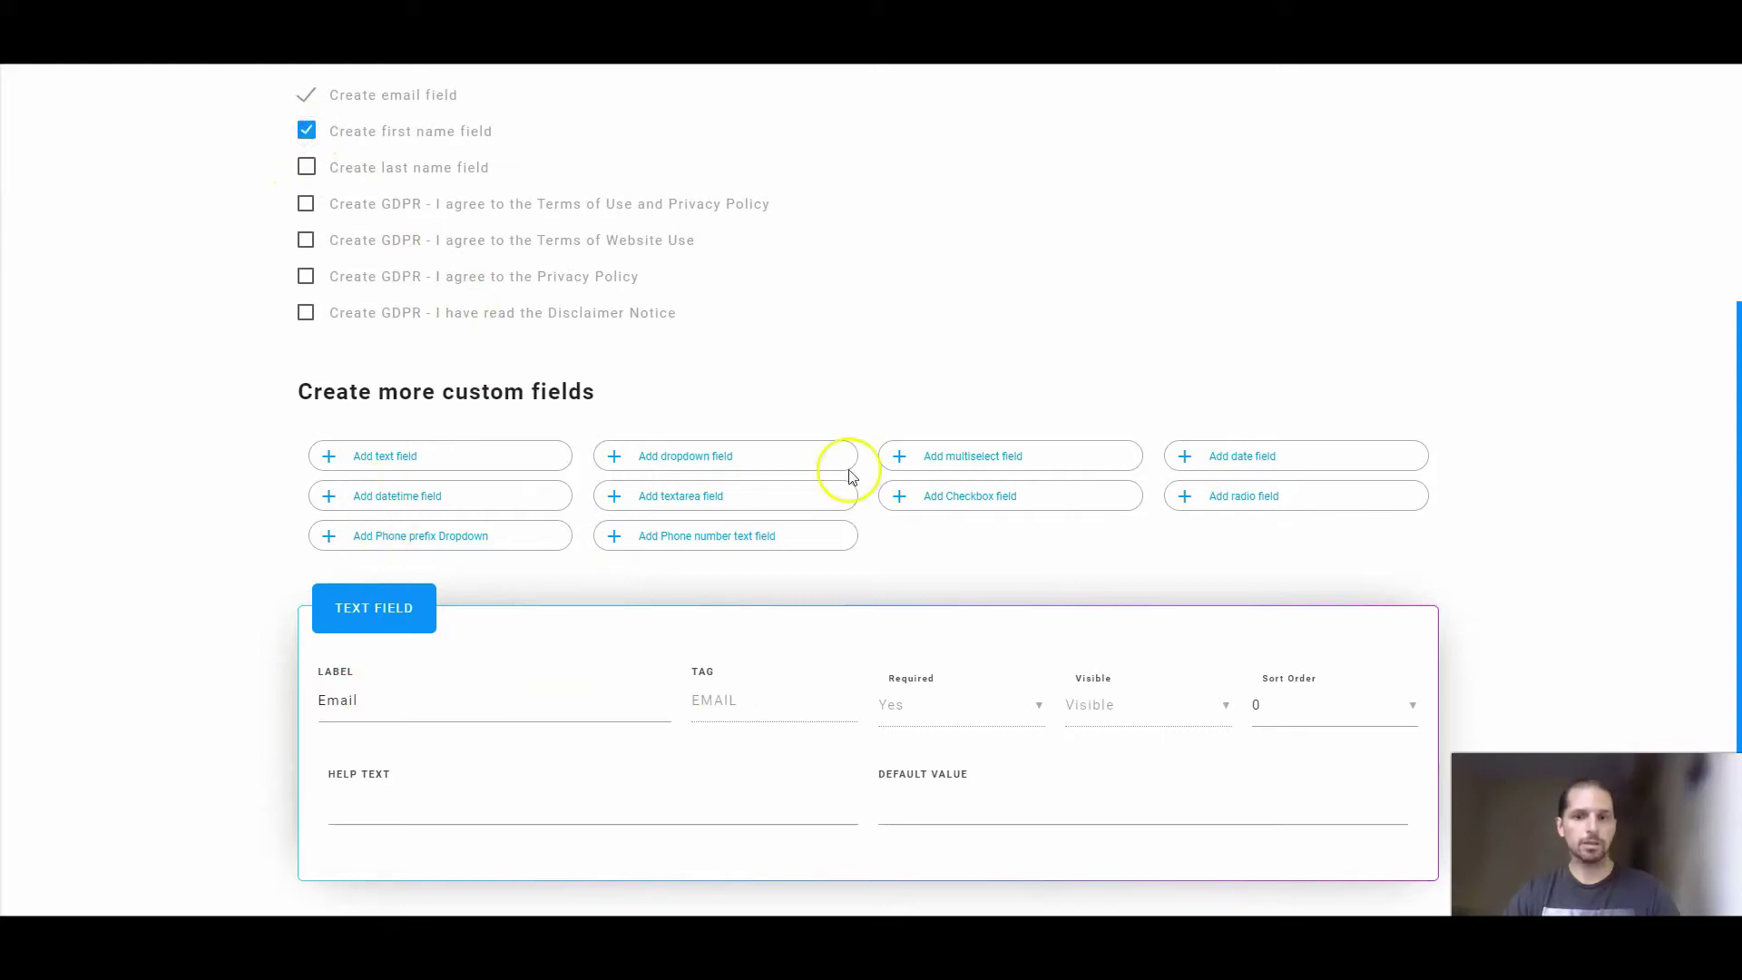
{"action": "scroll", "coordinate": [848, 471], "scroll_direction": "down", "scroll_amount": 1}
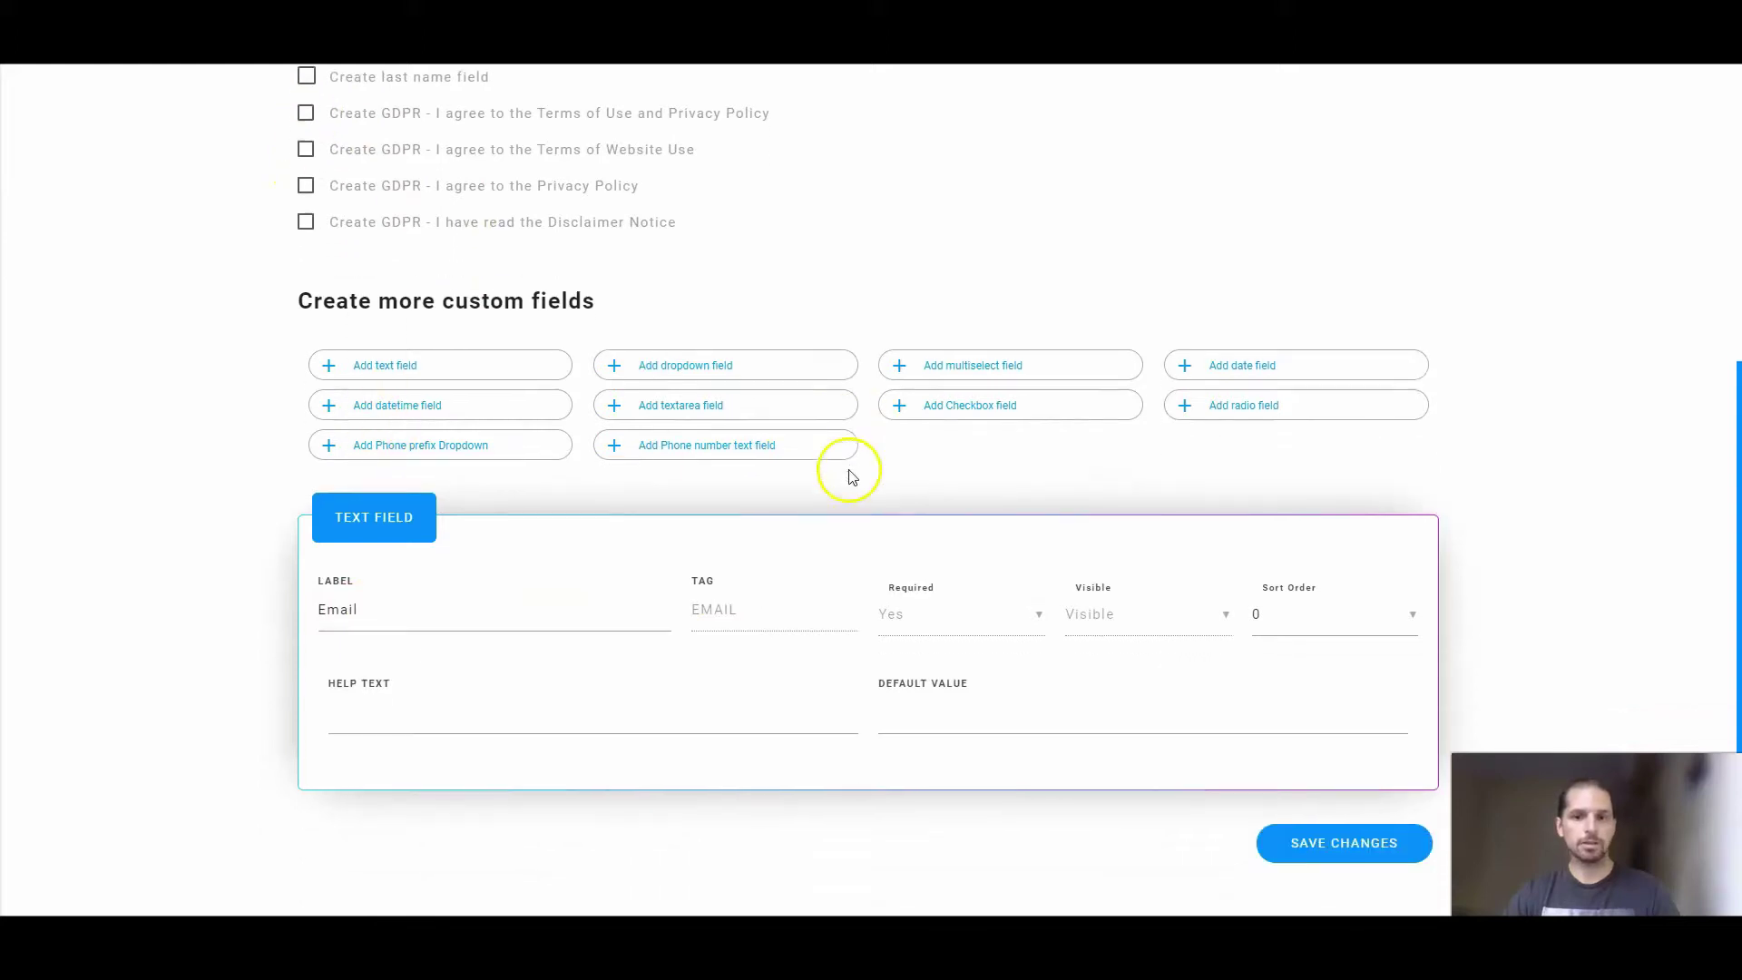
{"action": "left_click", "coordinate": [1344, 840]}
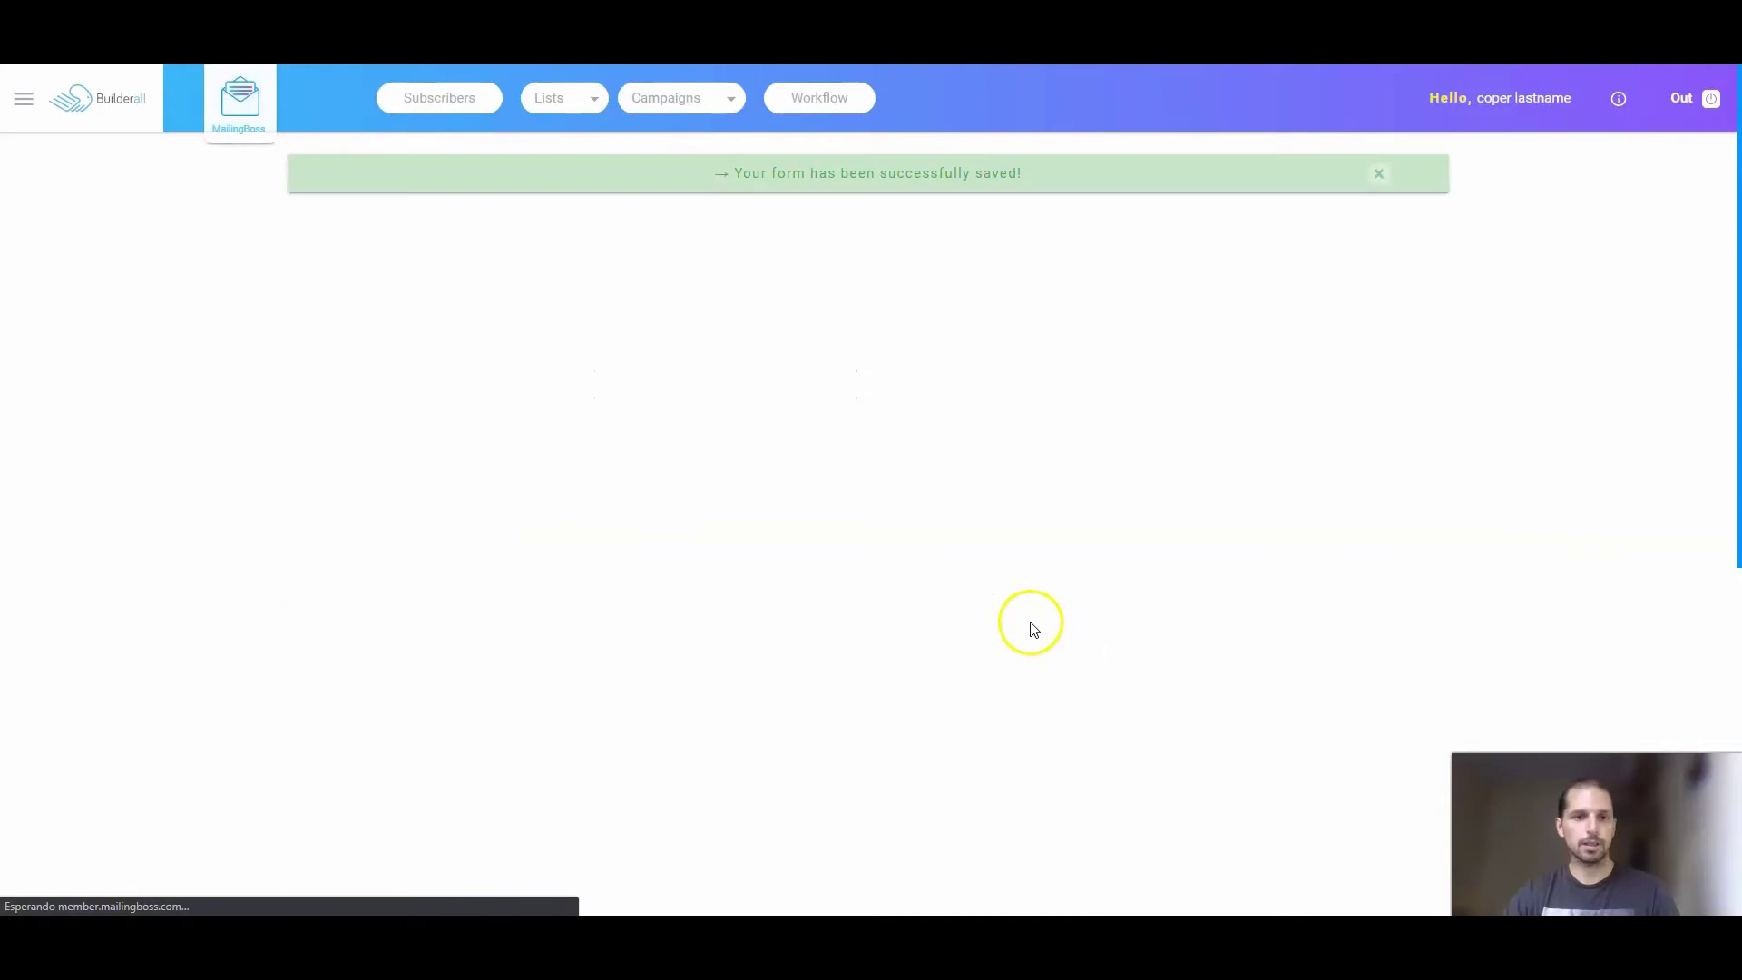
- Open the field settings of testList1 and set the Email field's sort order to 1
{"action": "scroll", "coordinate": [1016, 608], "scroll_direction": "down", "scroll_amount": 2}
{"action": "scroll", "coordinate": [1003, 599], "scroll_direction": "up", "scroll_amount": 2}
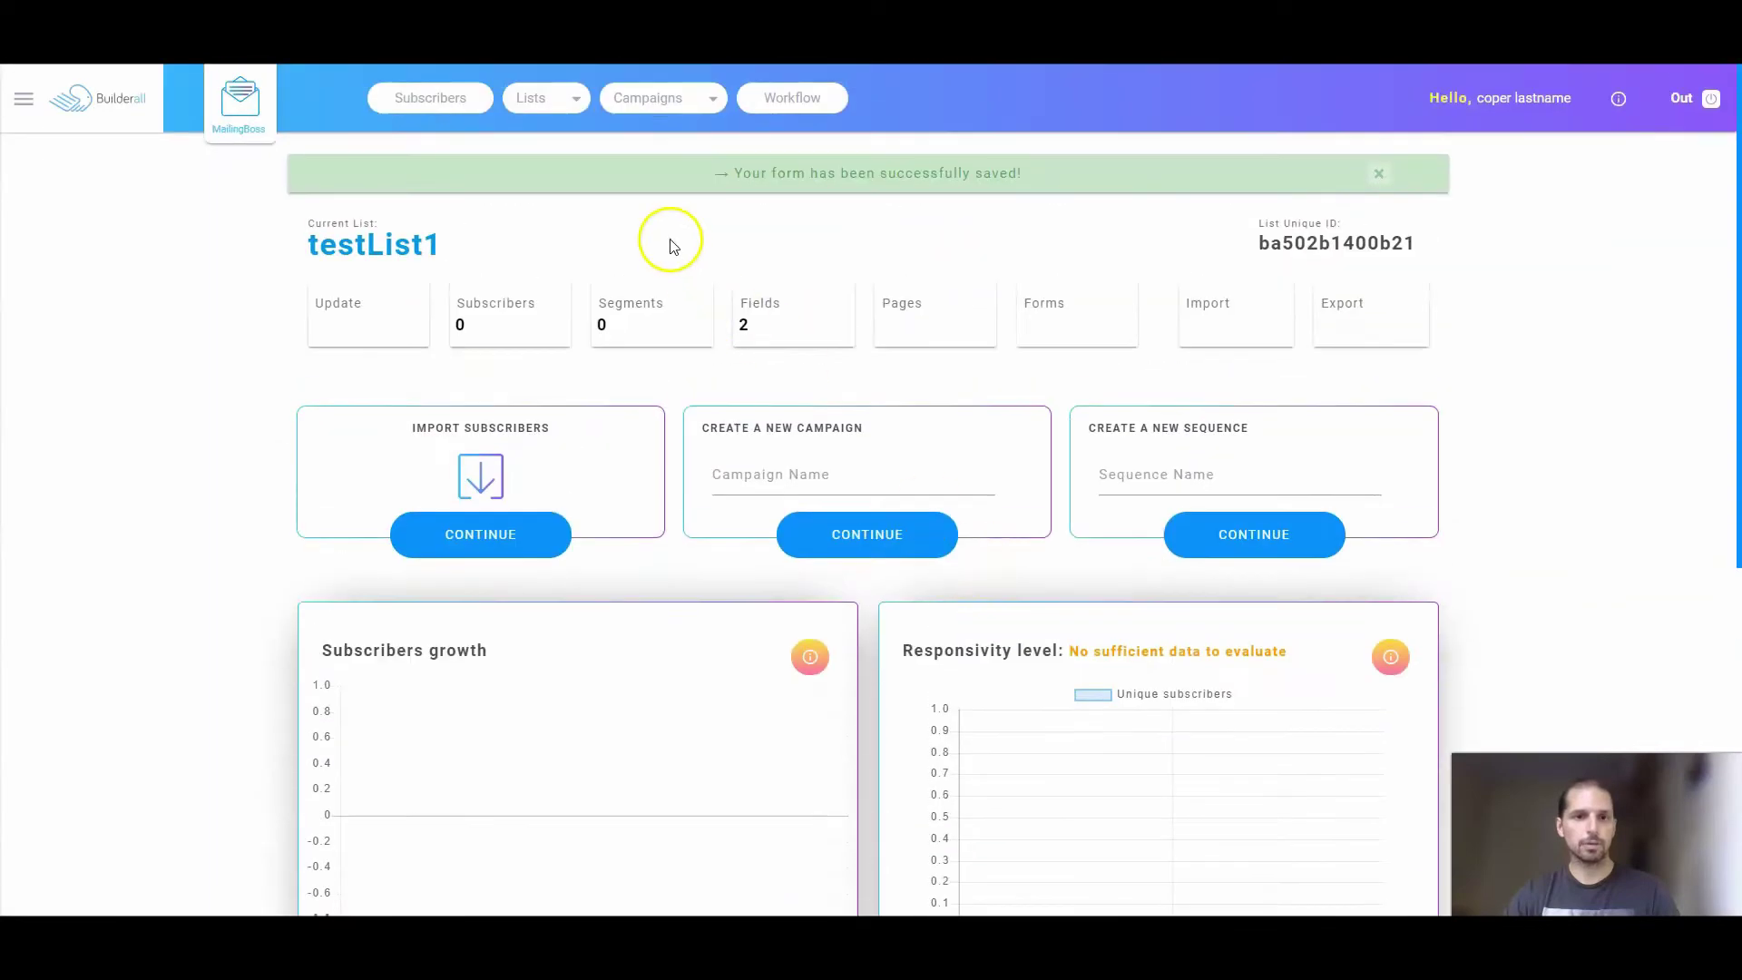
{"action": "left_click", "coordinate": [762, 313]}
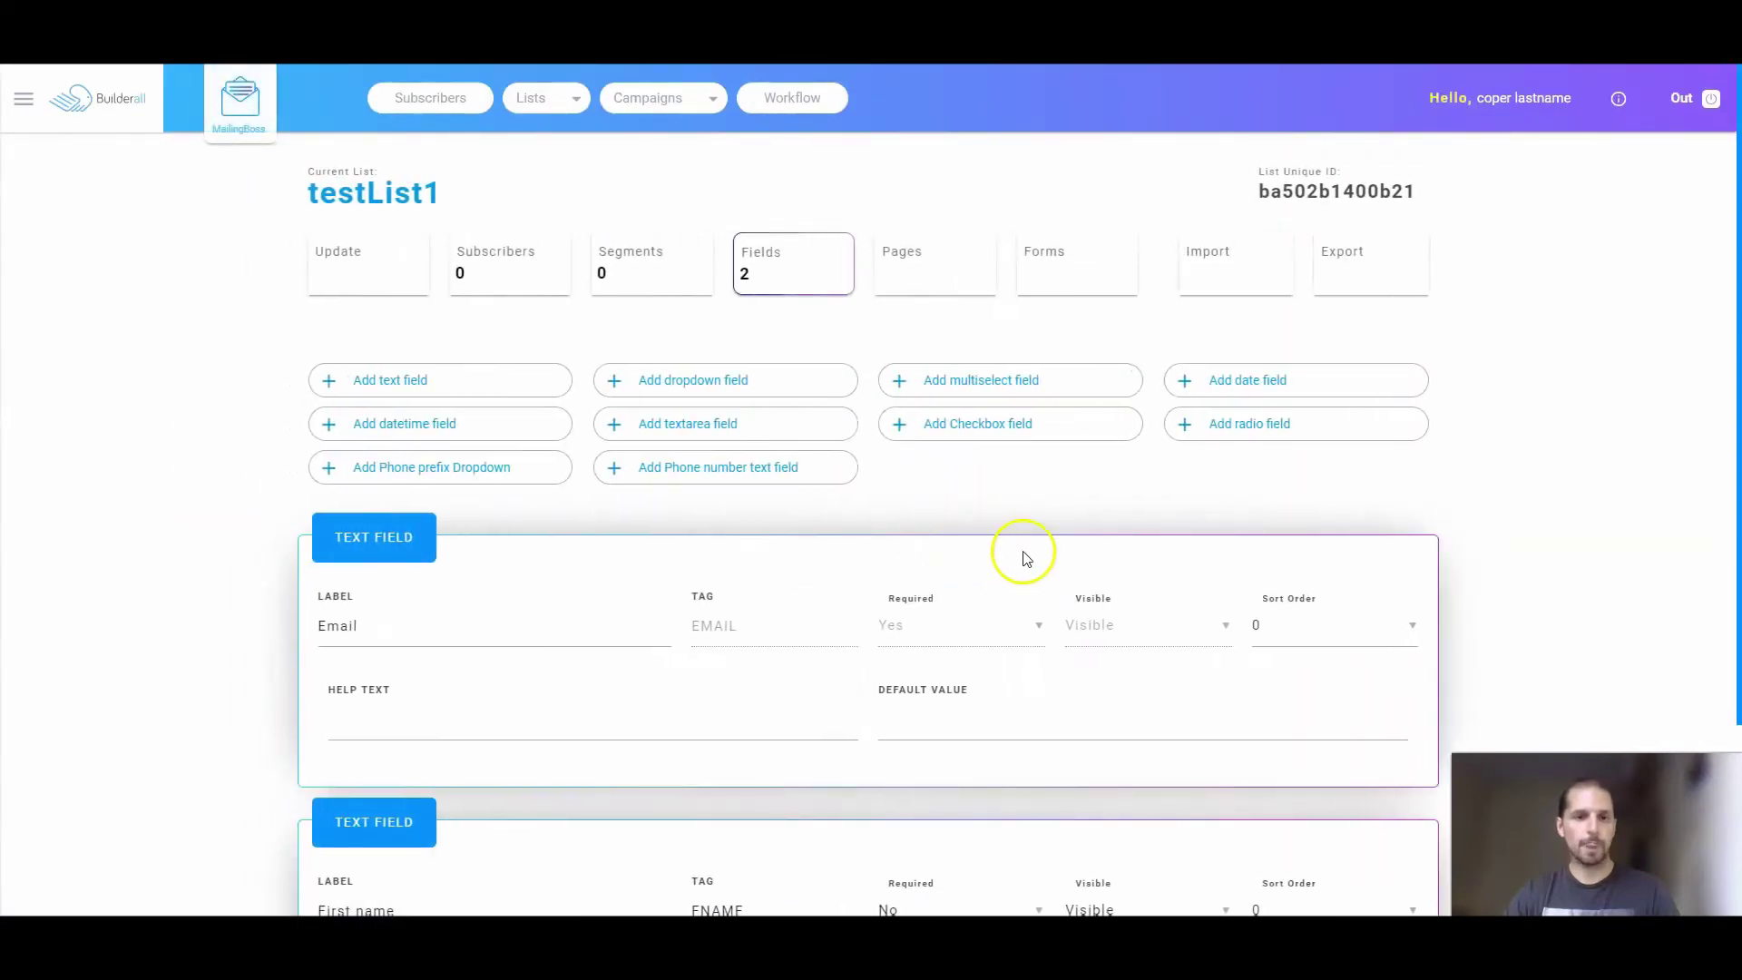
{"action": "scroll", "coordinate": [1024, 556], "scroll_direction": "down", "scroll_amount": 3}
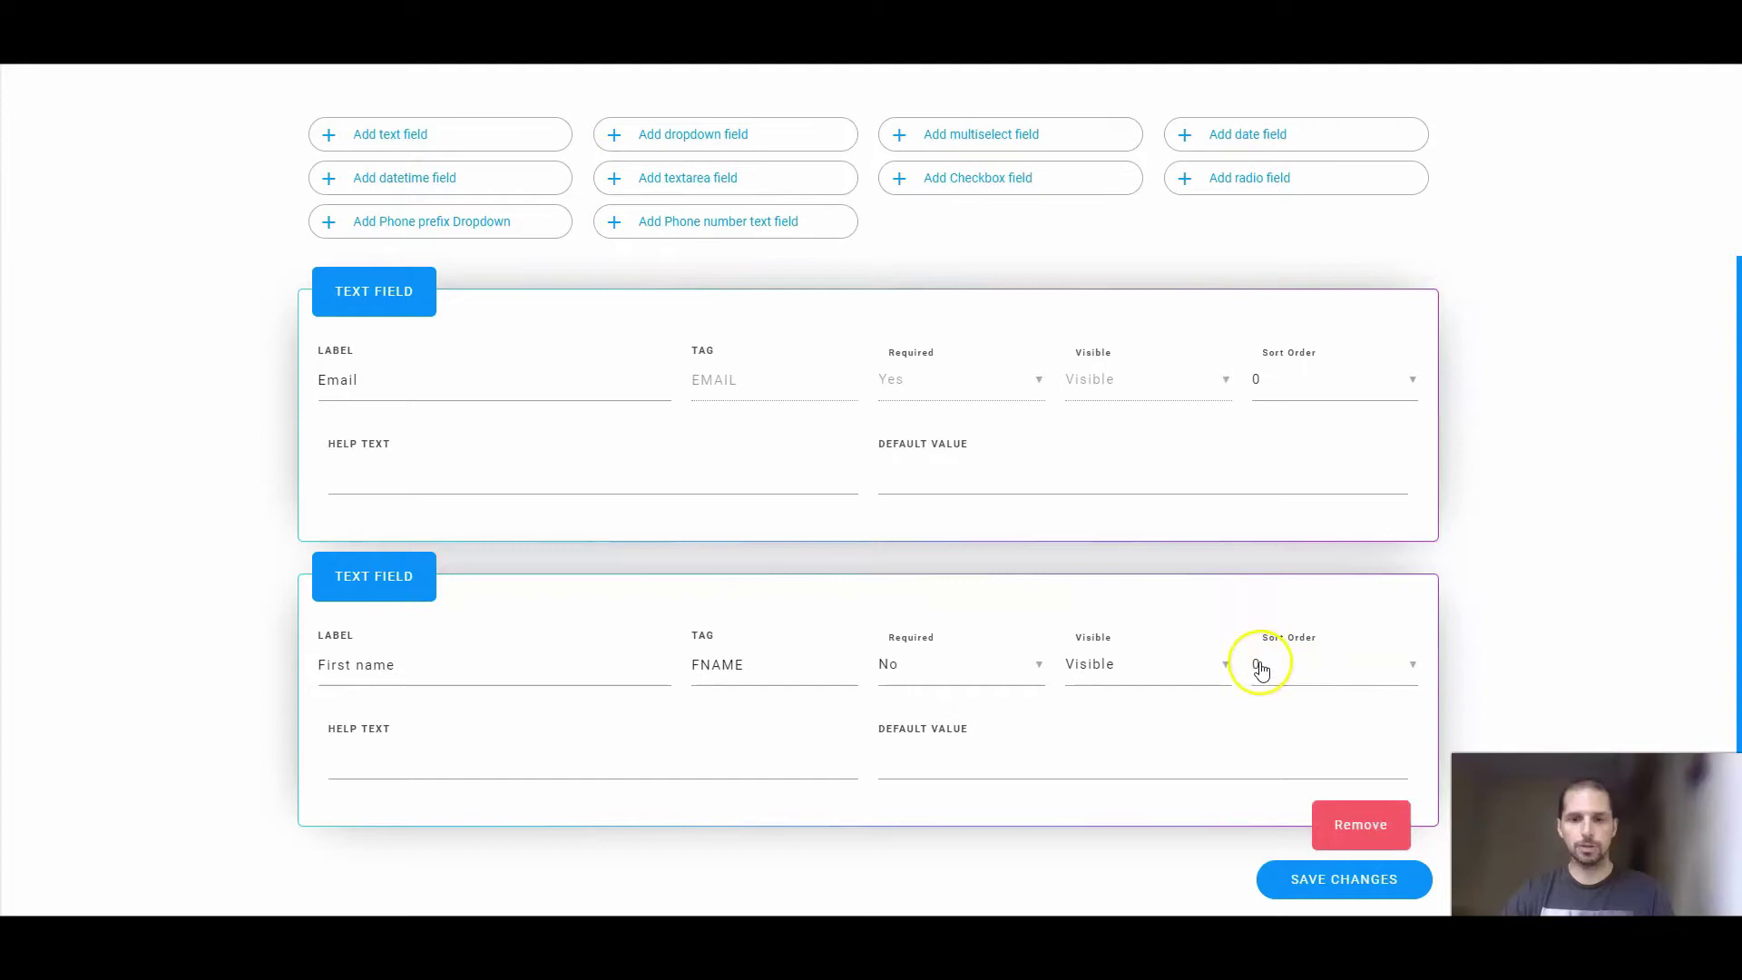
{"action": "left_click", "coordinate": [1276, 388]}
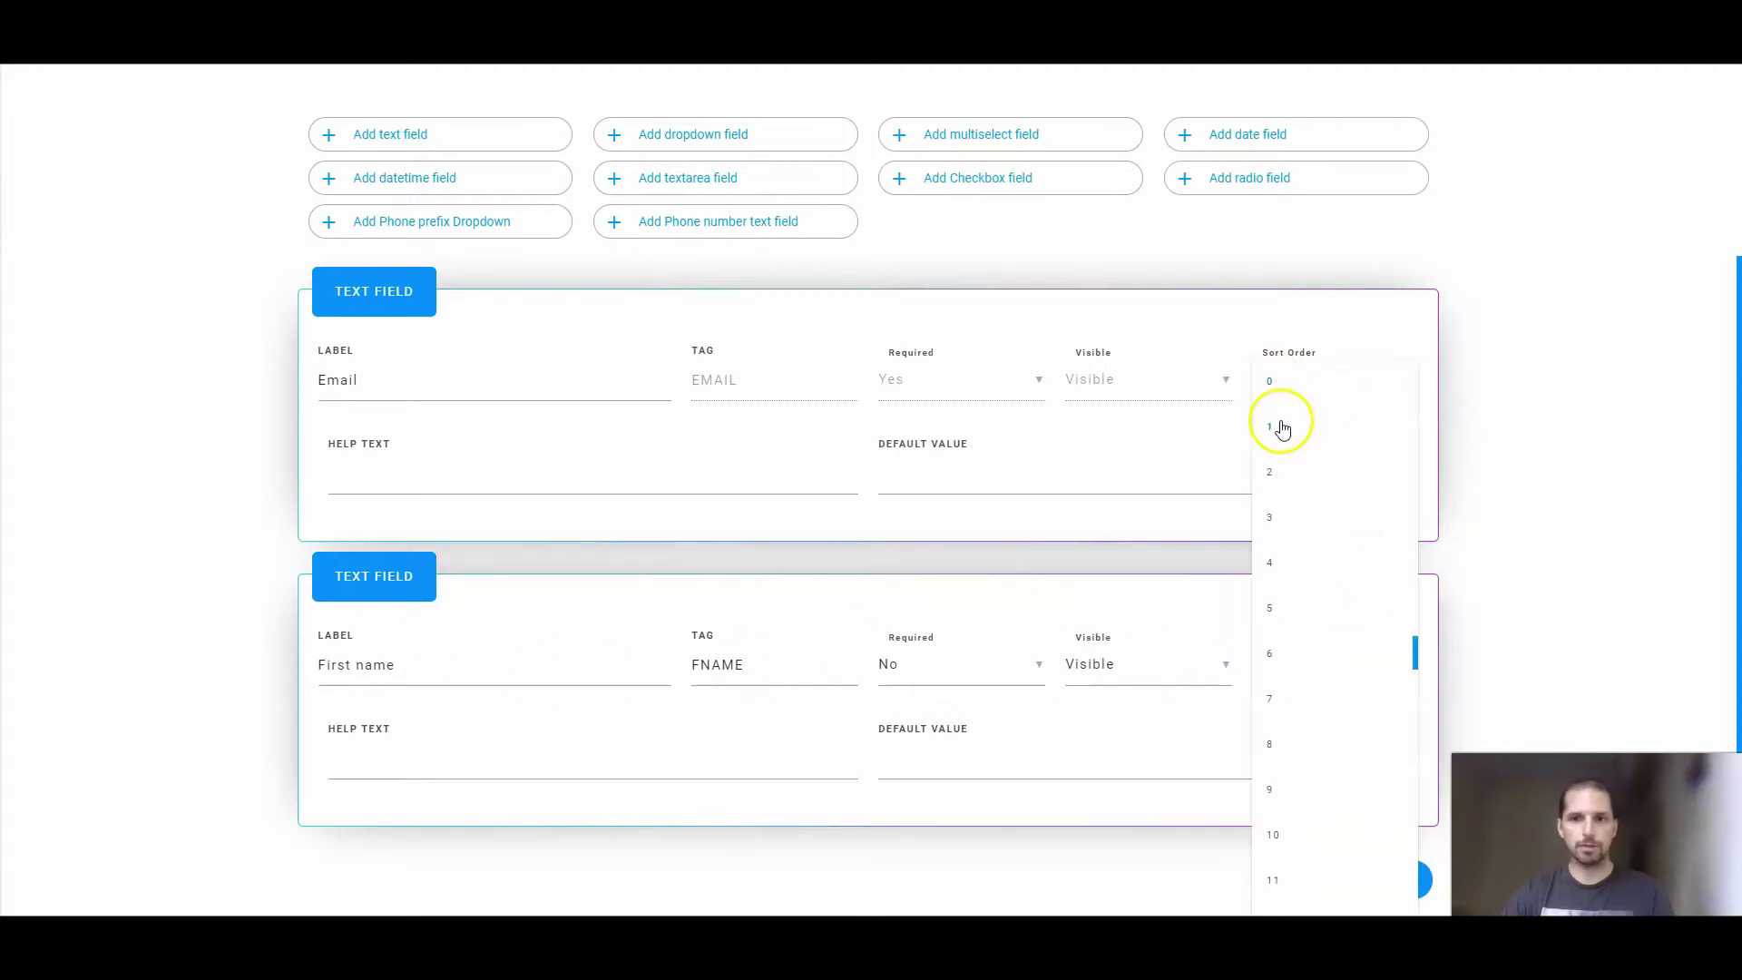
{"action": "left_click", "coordinate": [1283, 426]}
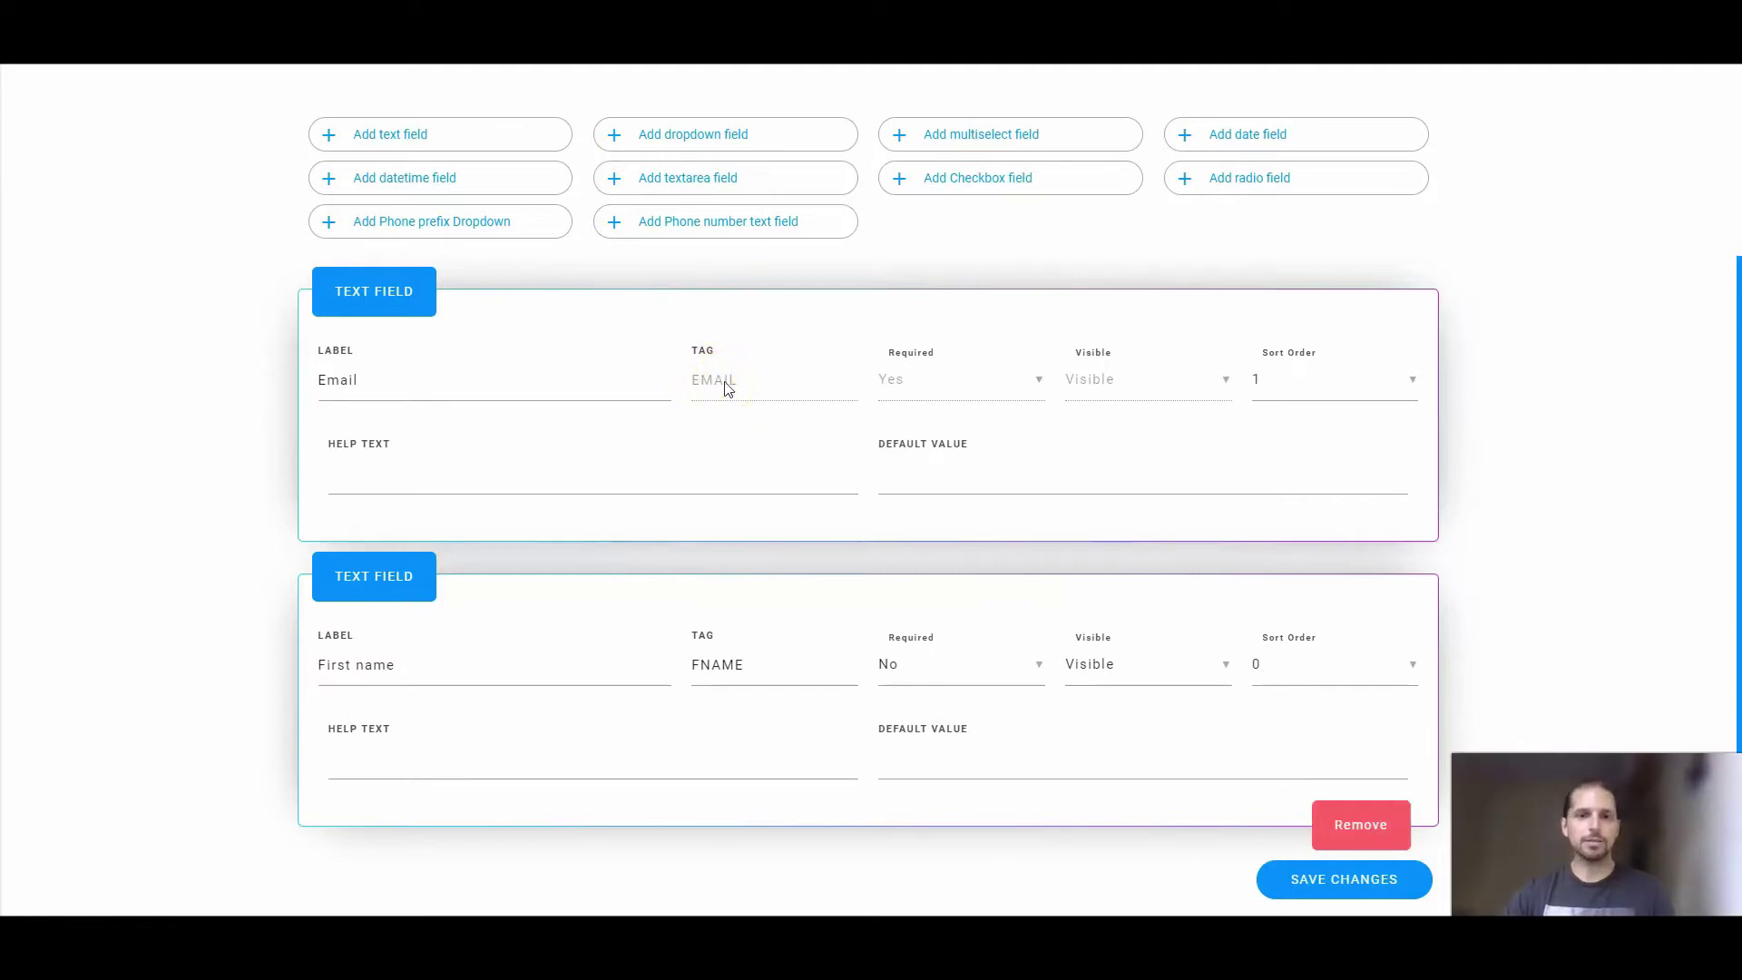
- Make the First name field required and save the field changes
{"action": "left_click_drag", "start_coordinate": [370, 381], "coordinate": [321, 381]}
{"action": "left_click_drag", "start_coordinate": [432, 660], "coordinate": [323, 663]}
{"action": "left_click", "coordinate": [710, 663]}
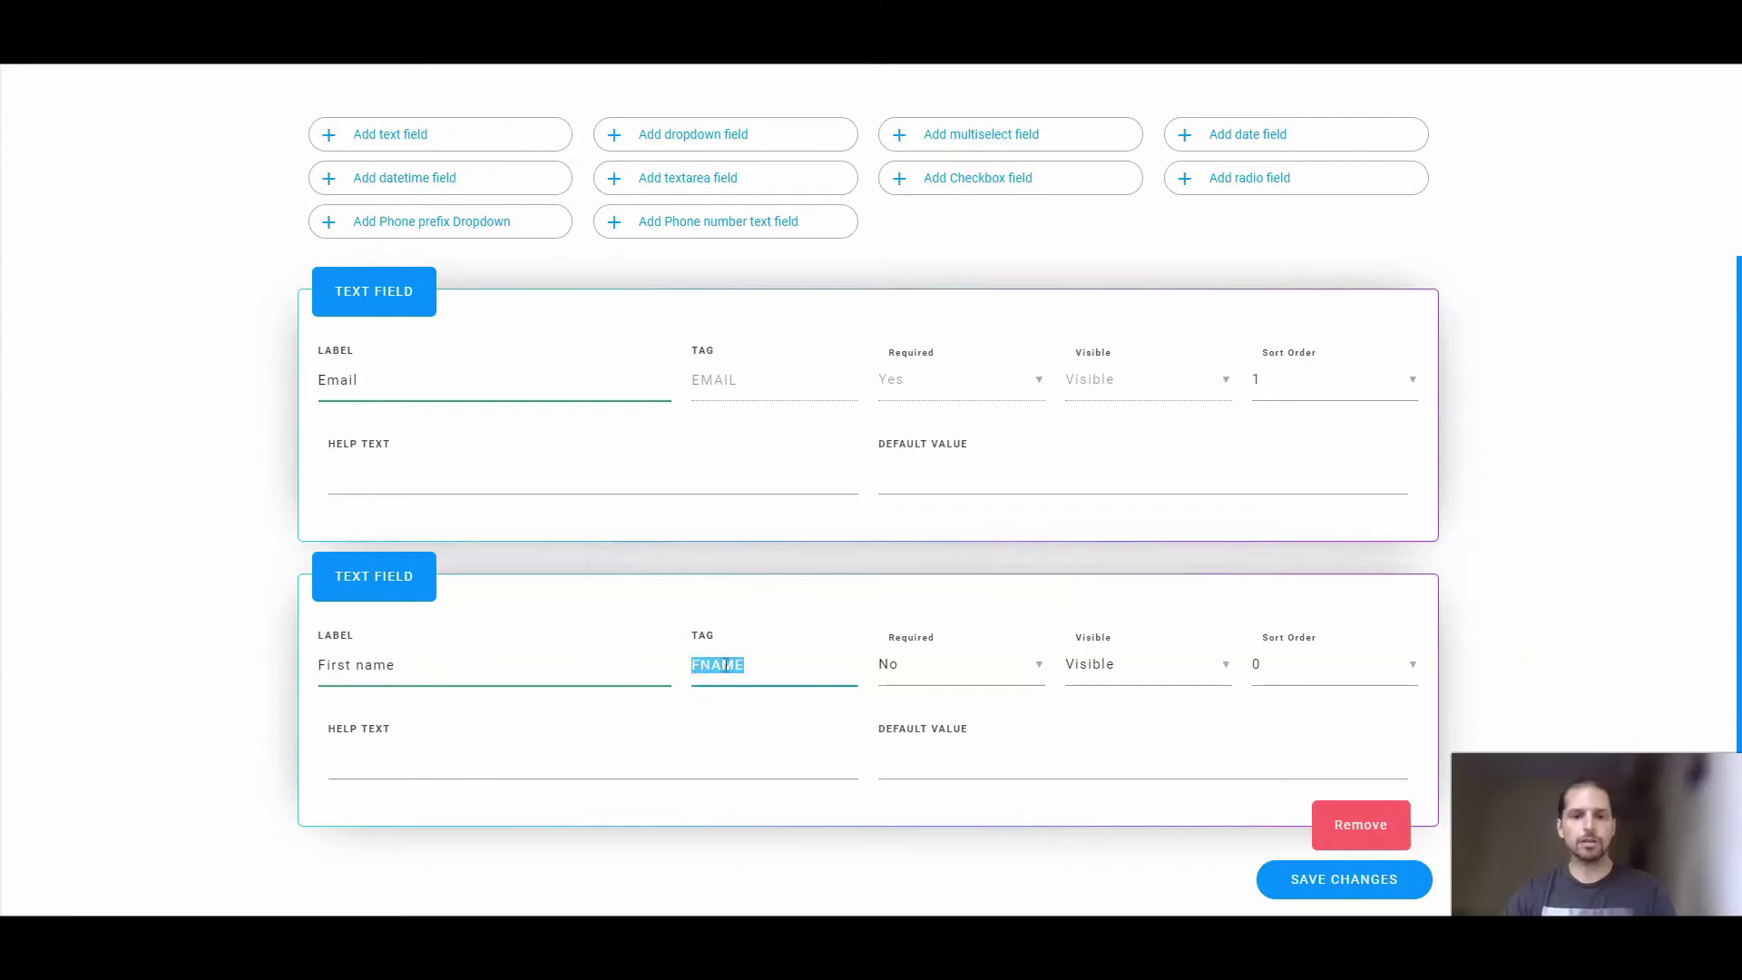
{"action": "left_click", "coordinate": [900, 671]}
{"action": "left_click", "coordinate": [927, 673]}
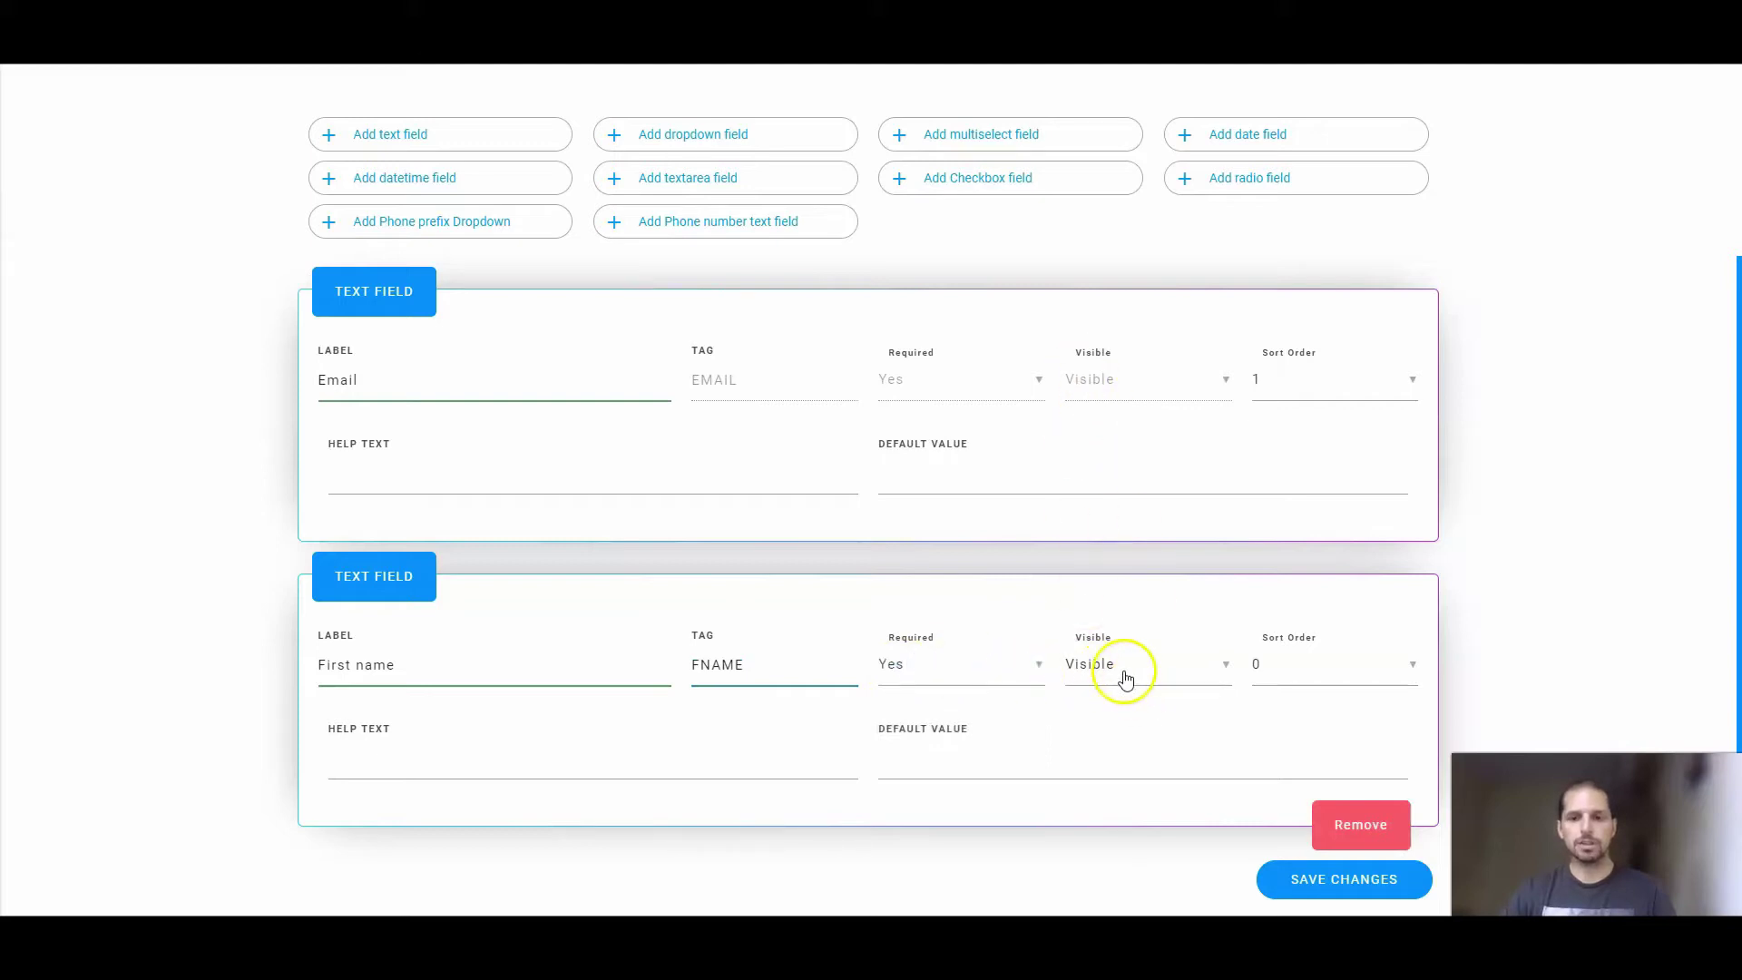
{"action": "left_click", "coordinate": [1316, 889]}
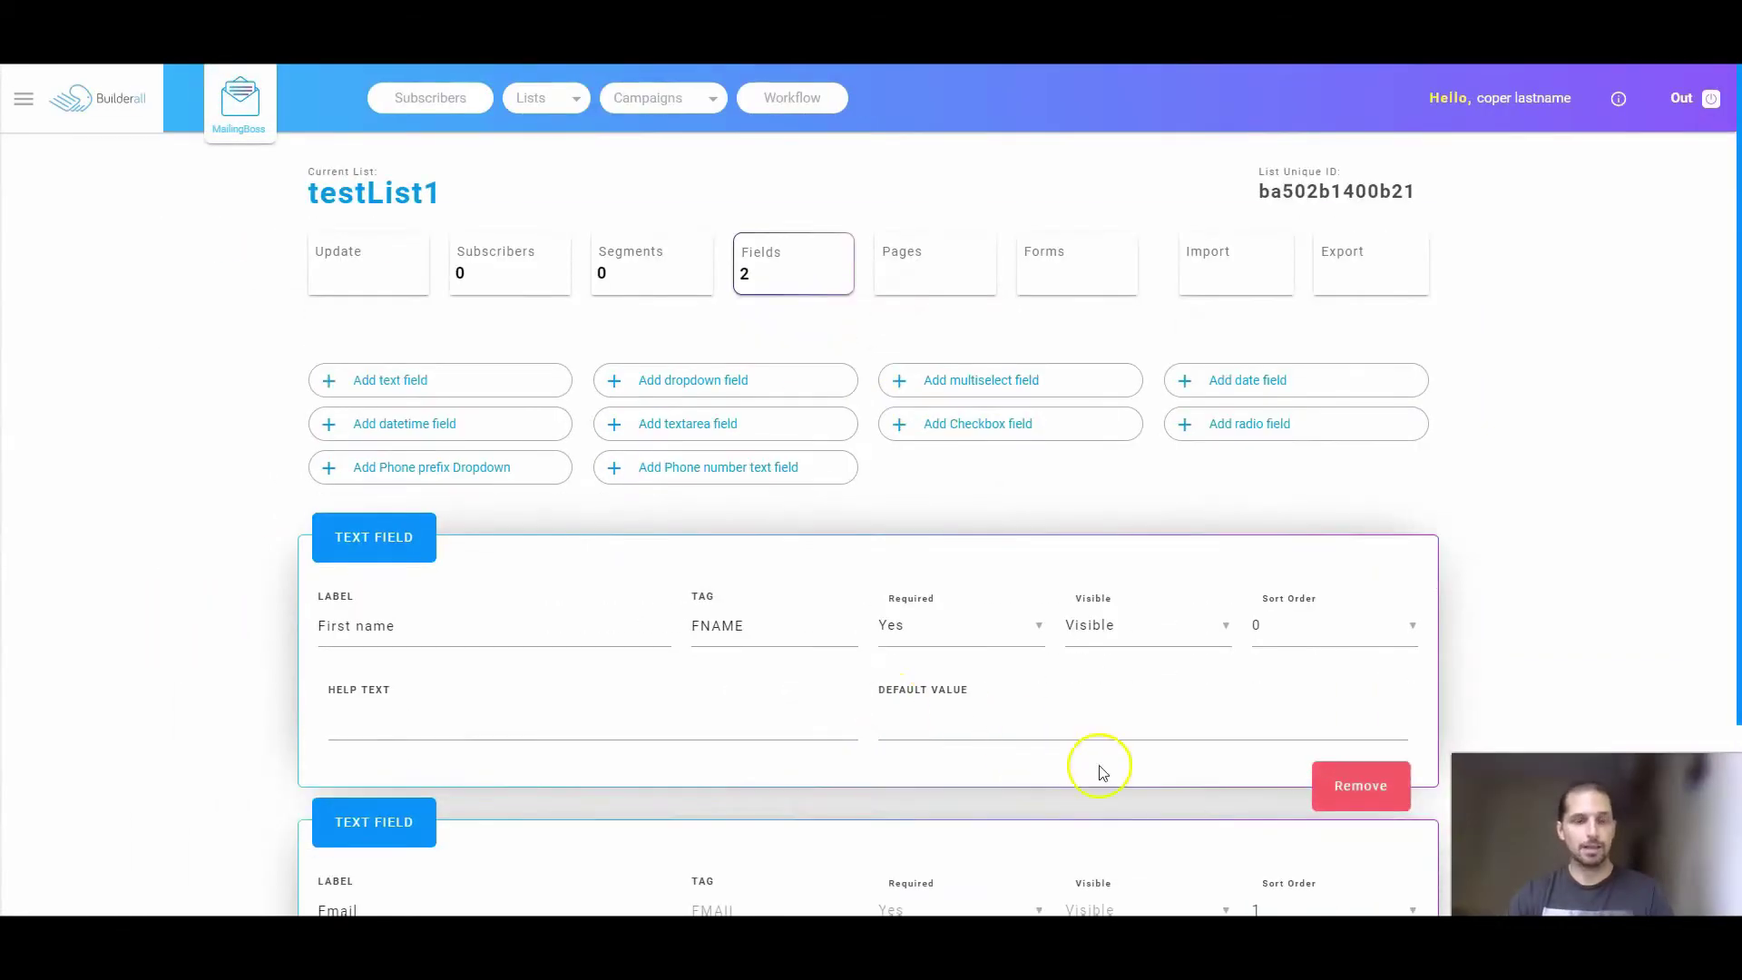
- In the advanced update settings of testList1, shorten the From name by removing the last name
{"action": "left_click", "coordinate": [358, 271]}
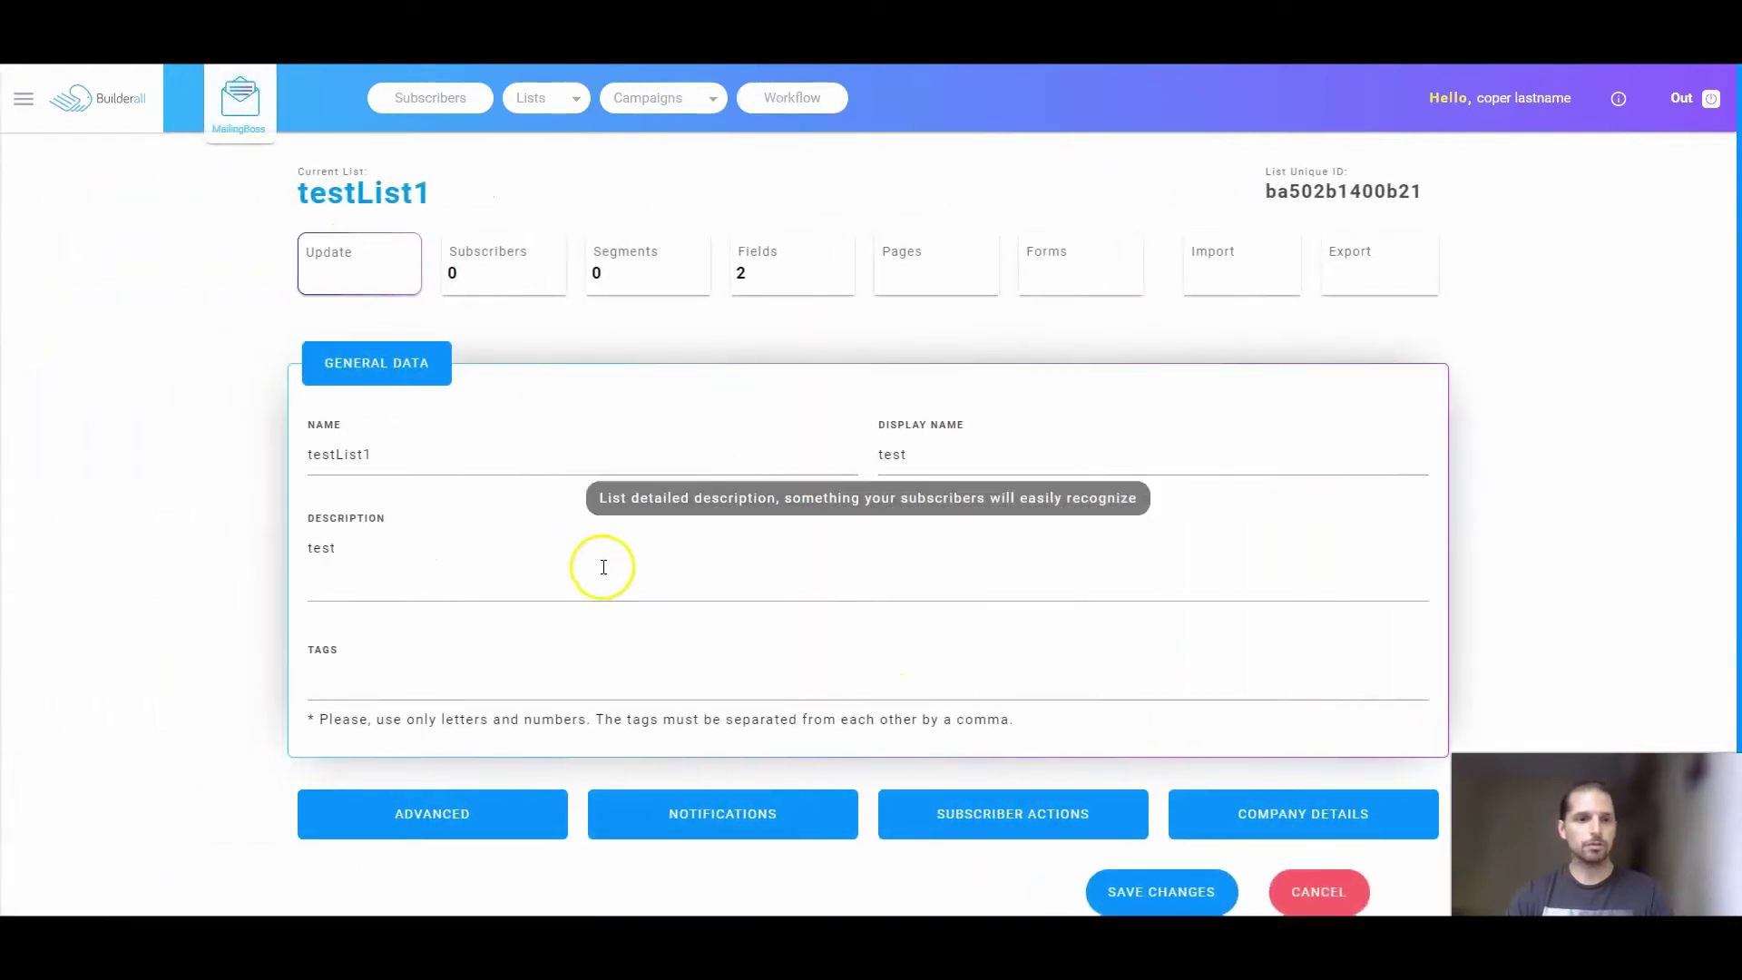
{"action": "left_click", "coordinate": [420, 813]}
{"action": "scroll", "coordinate": [487, 694], "scroll_direction": "down", "scroll_amount": 6}
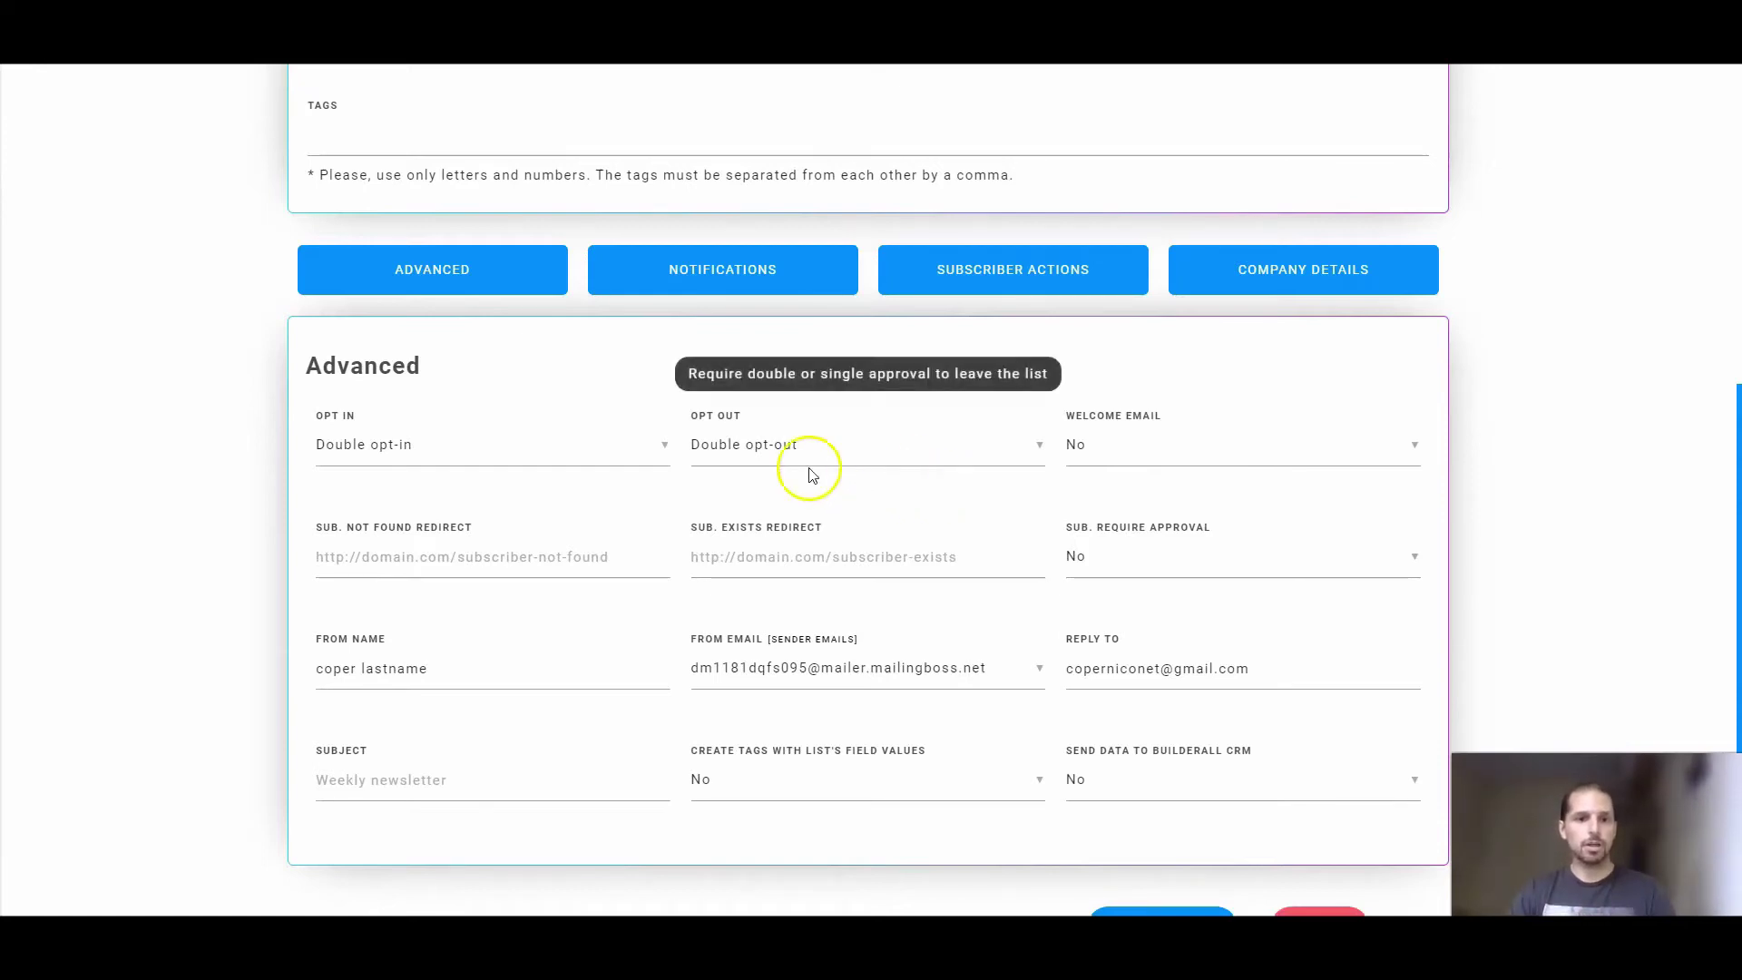
{"action": "left_click", "coordinate": [435, 667]}
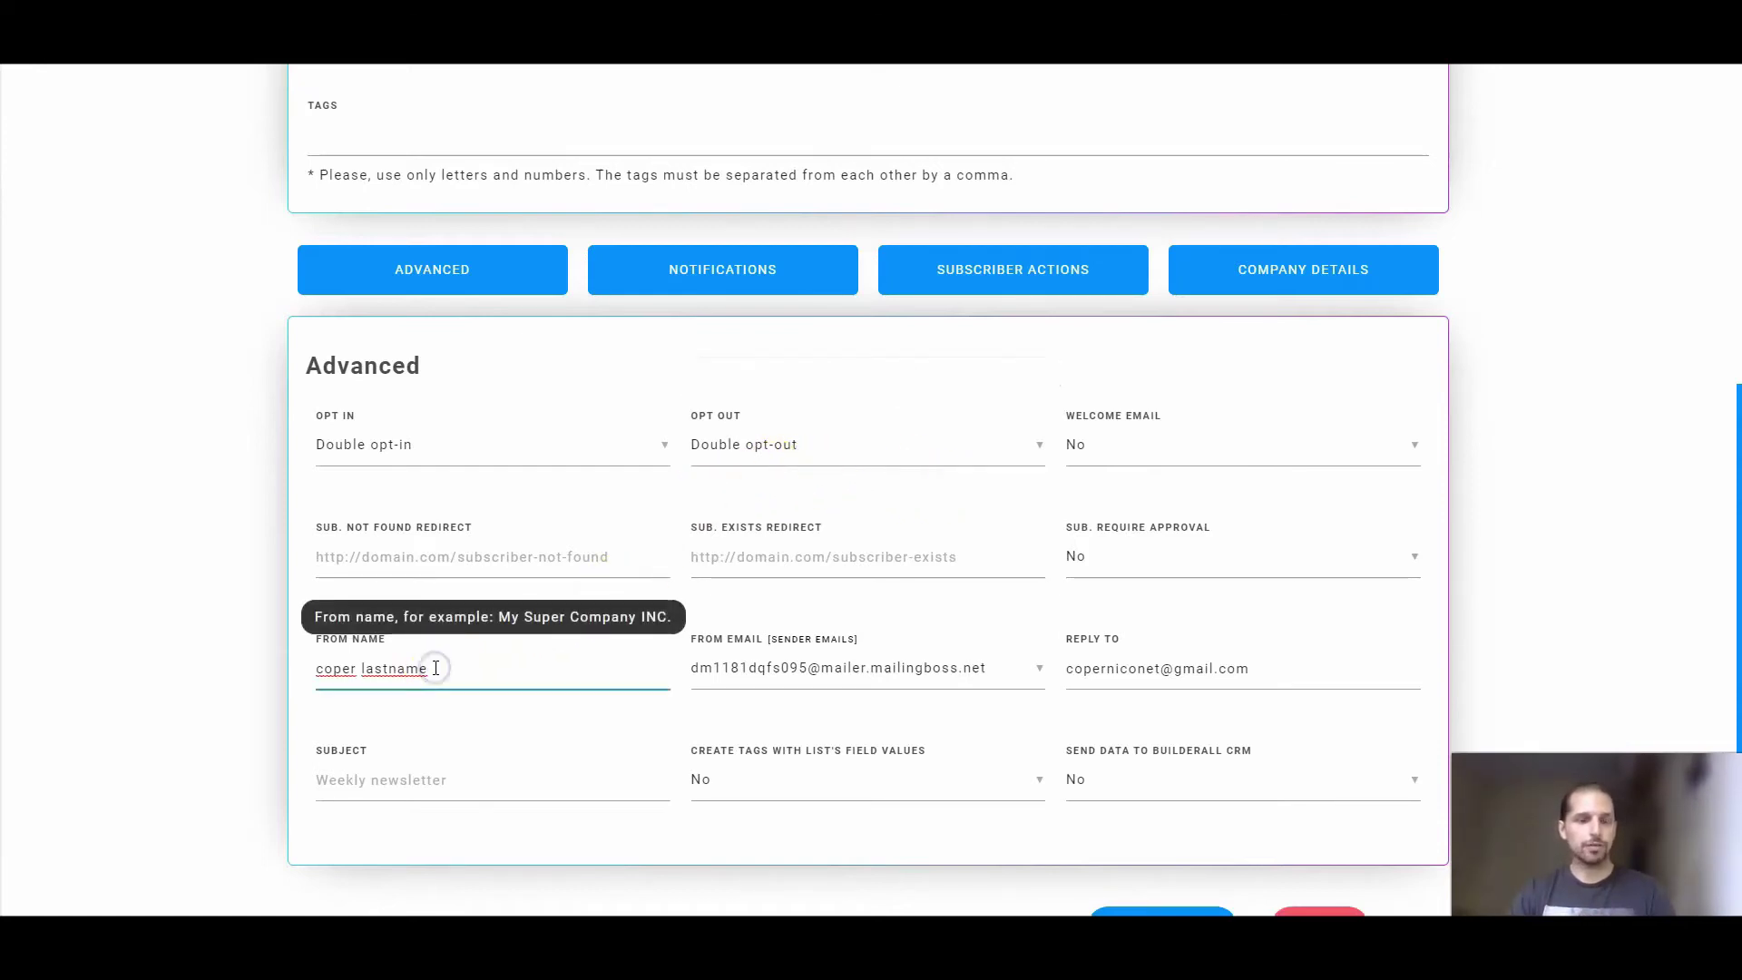
{"action": "left_click_drag", "start_coordinate": [439, 668], "coordinate": [388, 670]}
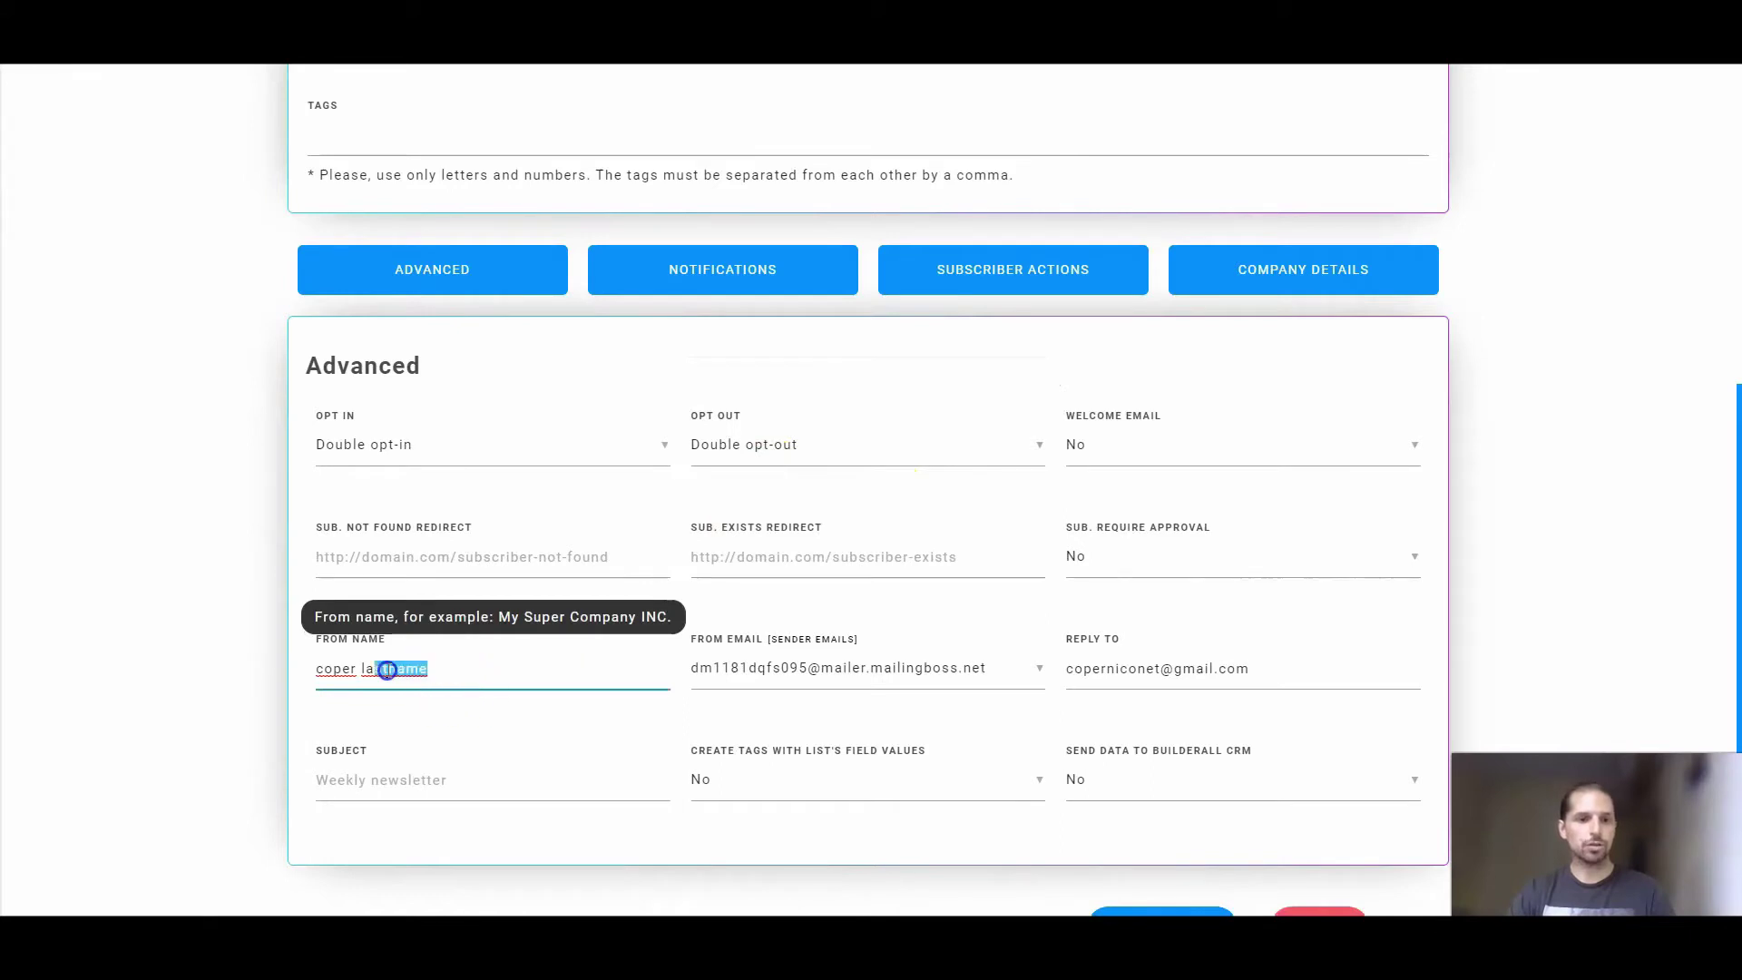
{"action": "key", "text": "BackSpace"}
{"action": "key", "text": "BackSpace"}
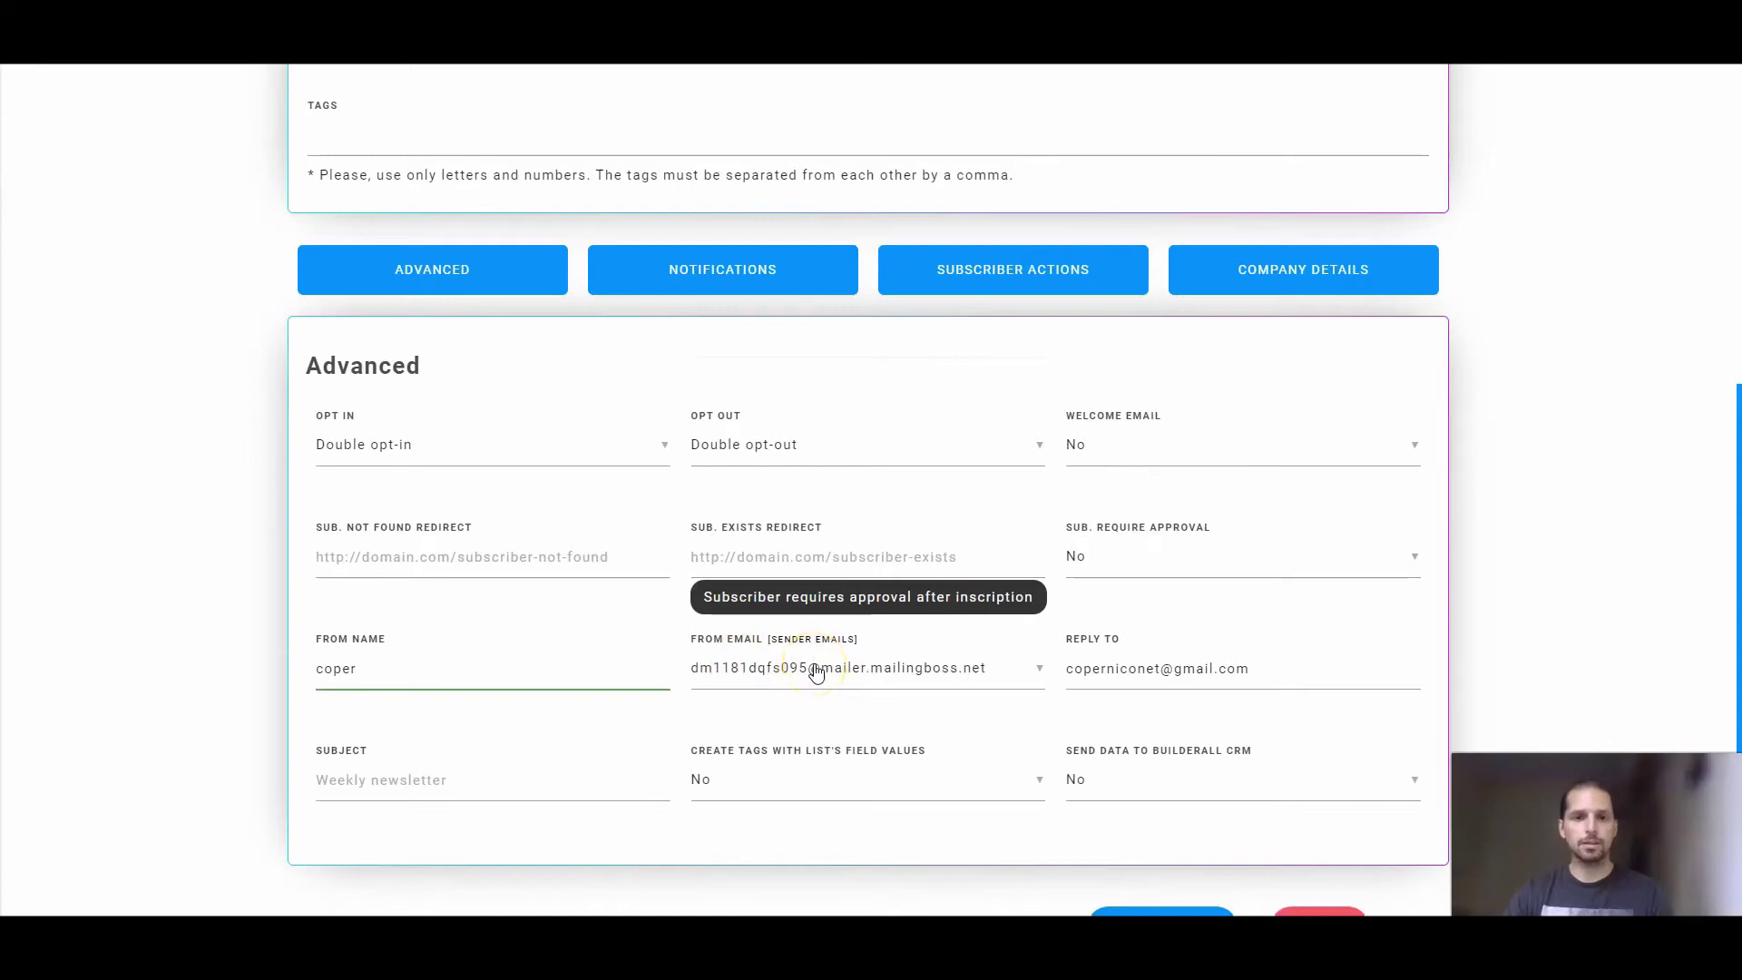
- Review the remaining advanced settings and open testList1's overview of editable pages and emails
{"action": "scroll", "coordinate": [817, 672], "scroll_direction": "down", "scroll_amount": 1}
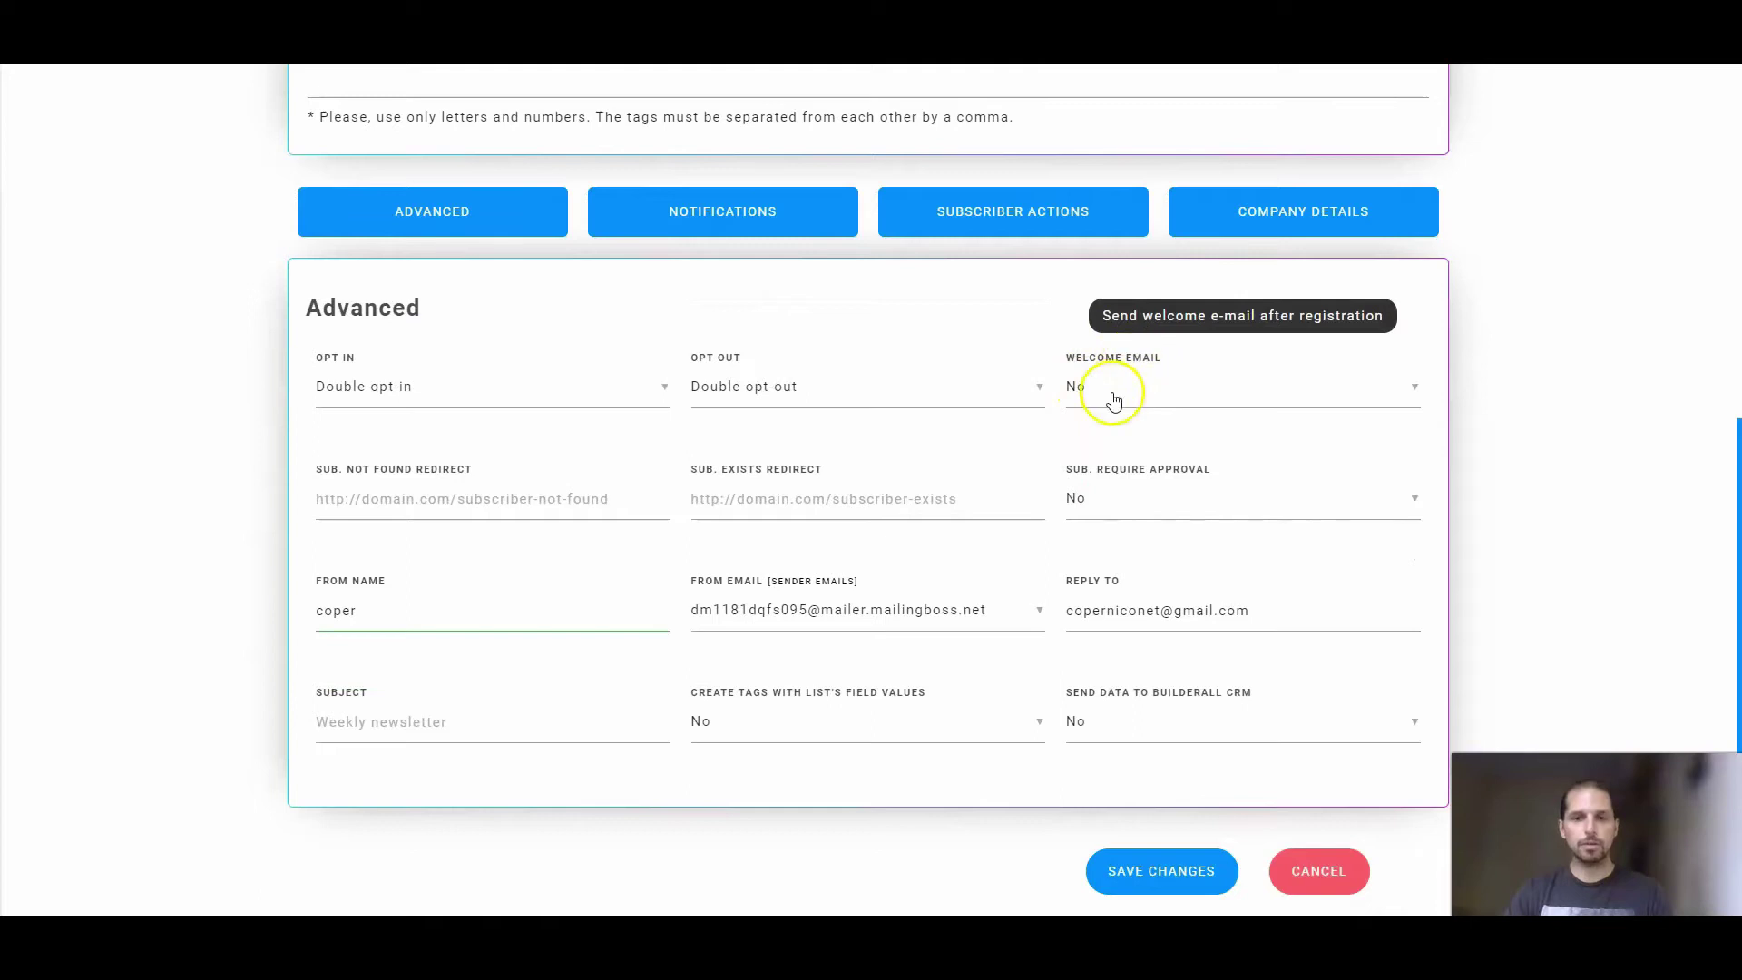
{"action": "scroll", "coordinate": [1114, 401], "scroll_direction": "up", "scroll_amount": 6}
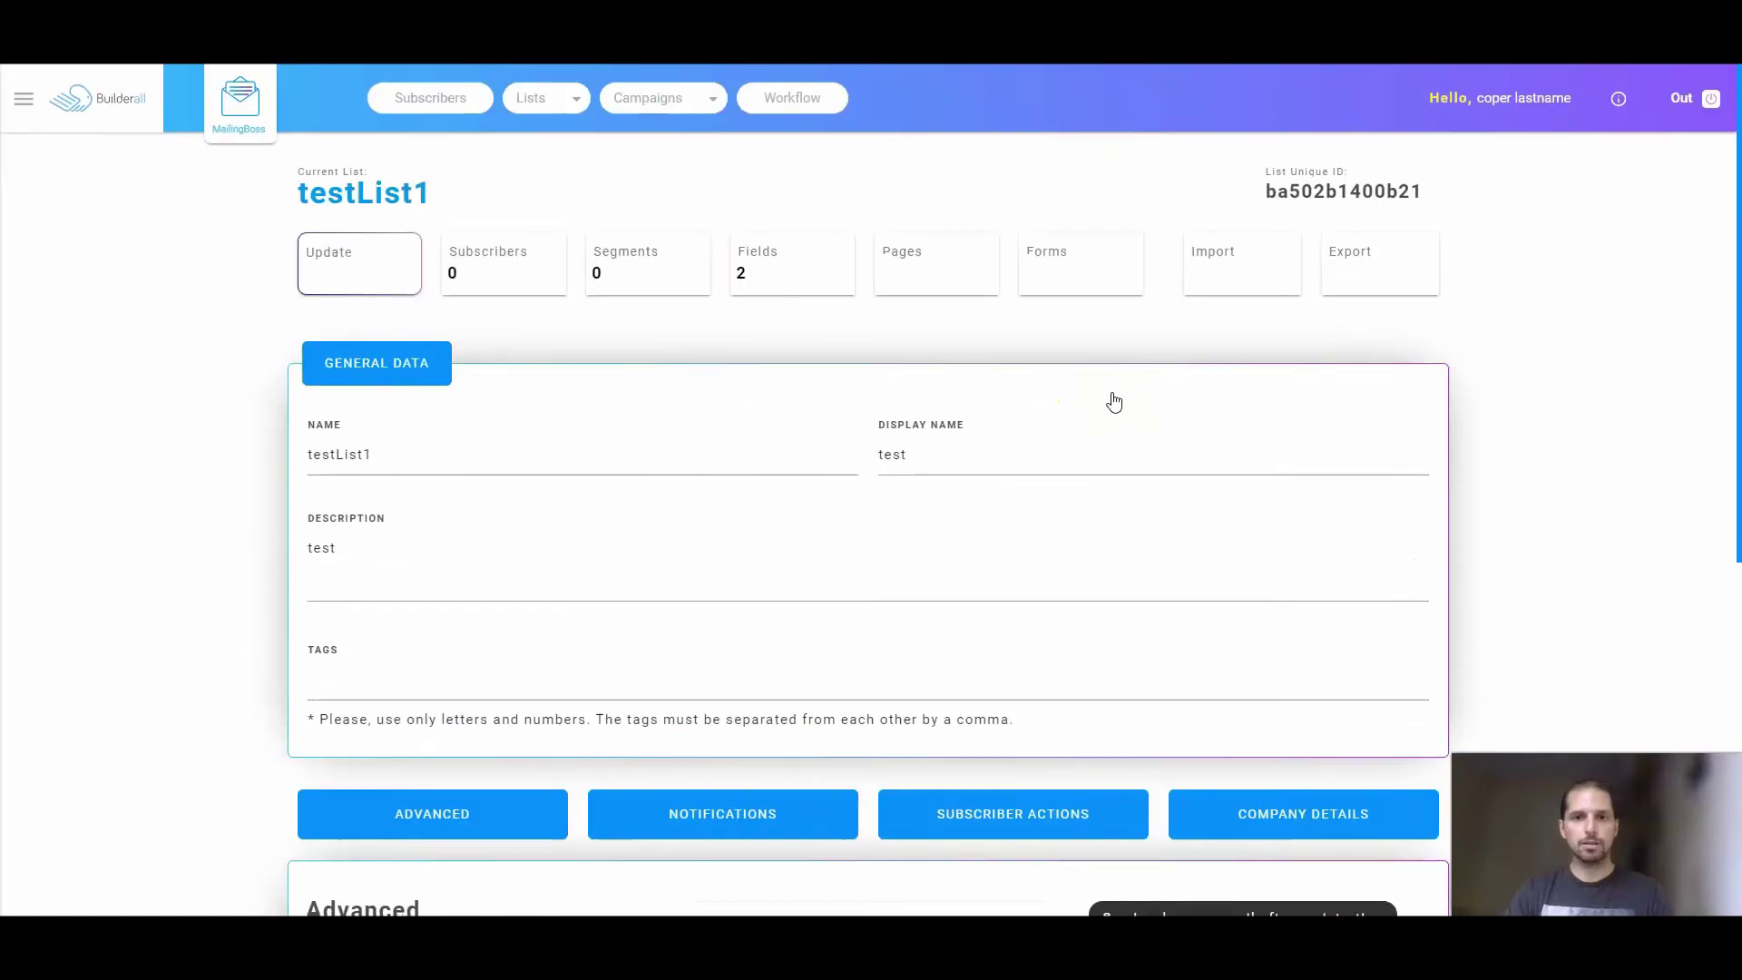
{"action": "left_click", "coordinate": [930, 272]}
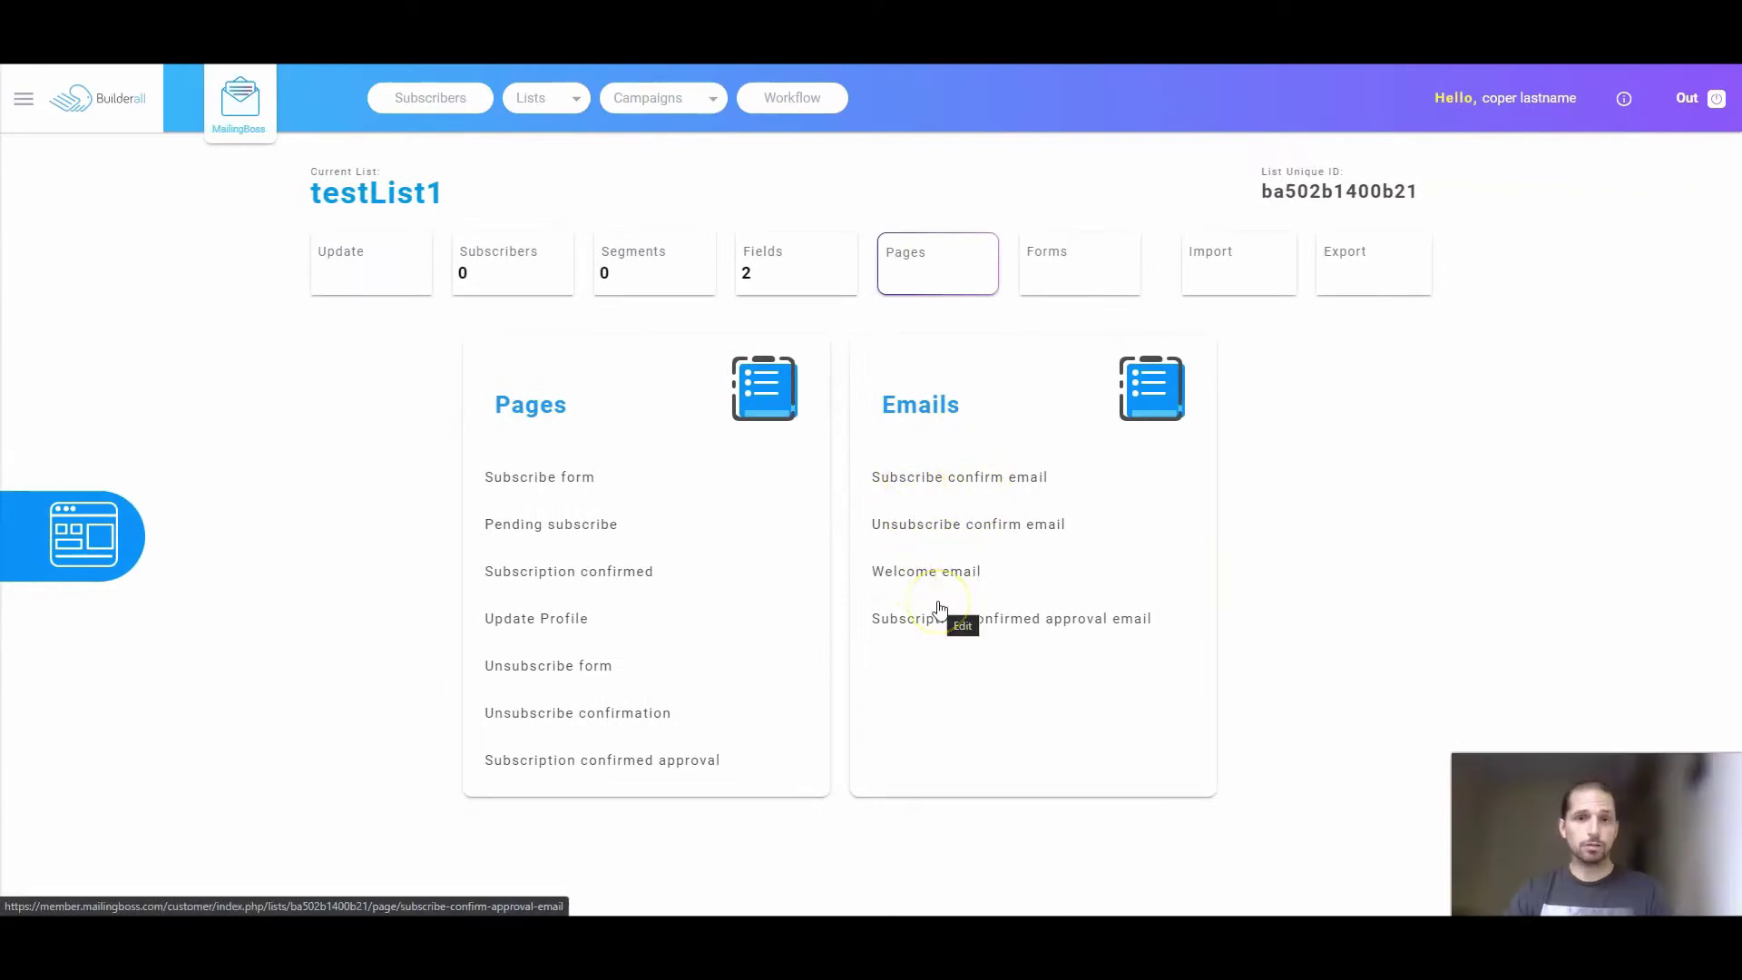
- Create a new email sequence named "test 1" and assign it to the list testList1
{"action": "left_click", "coordinate": [655, 106]}
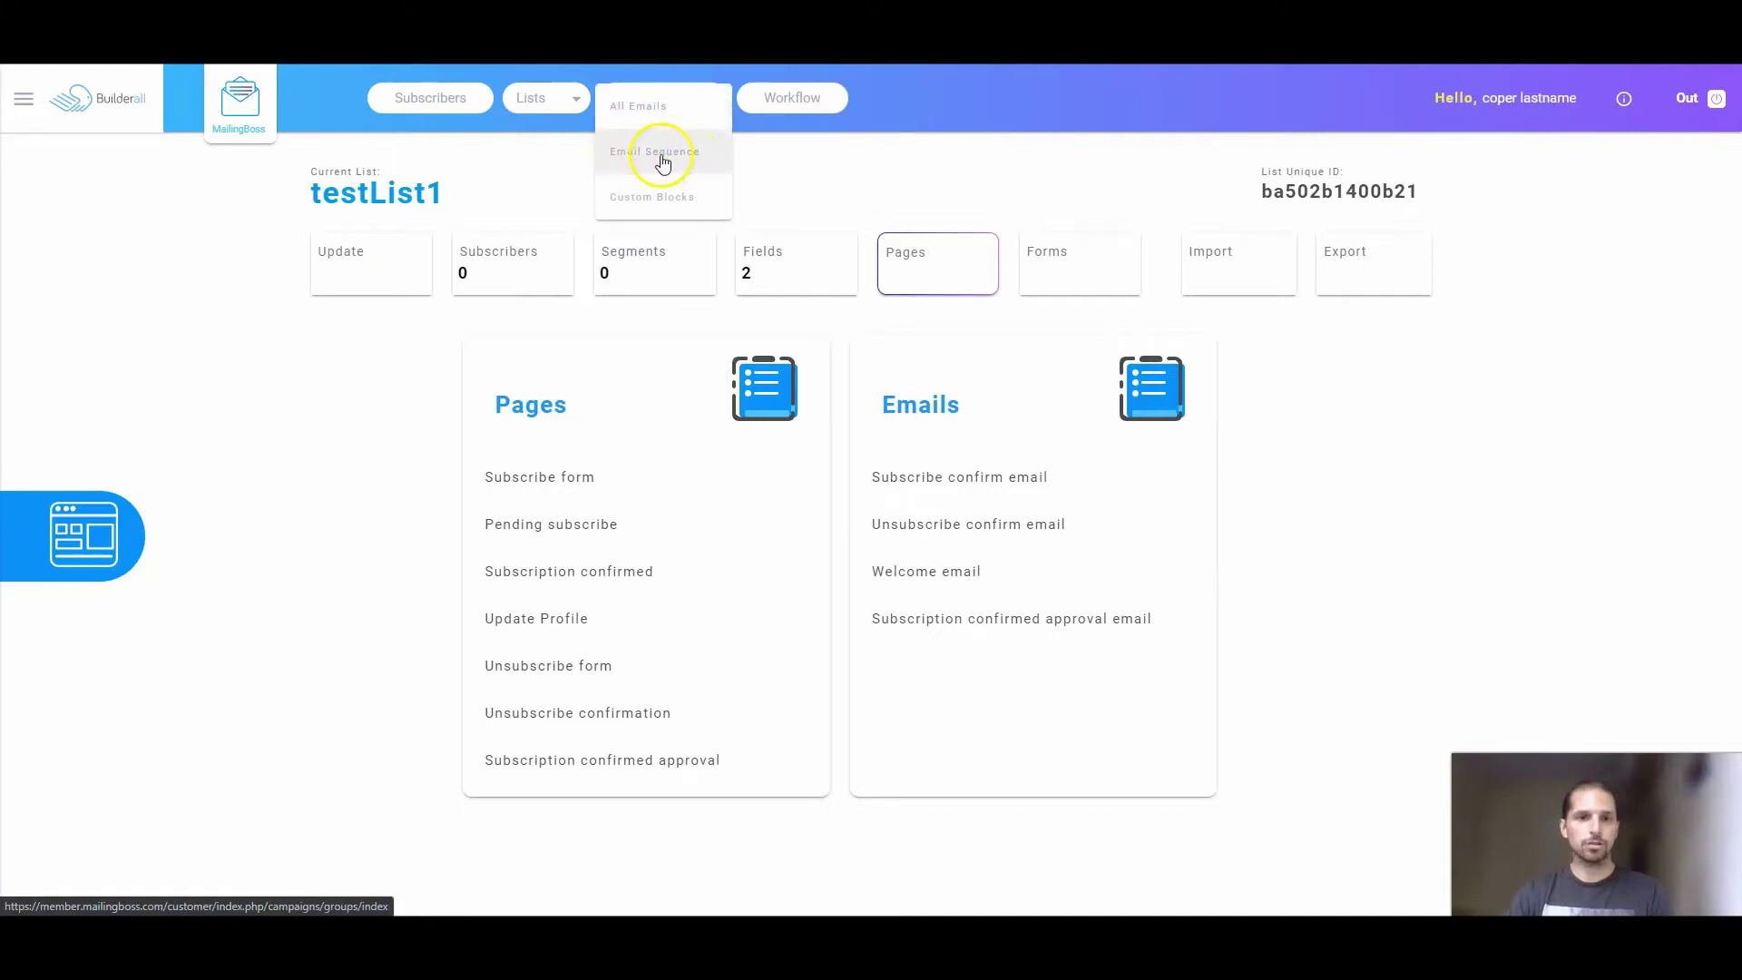
{"action": "left_click", "coordinate": [687, 161]}
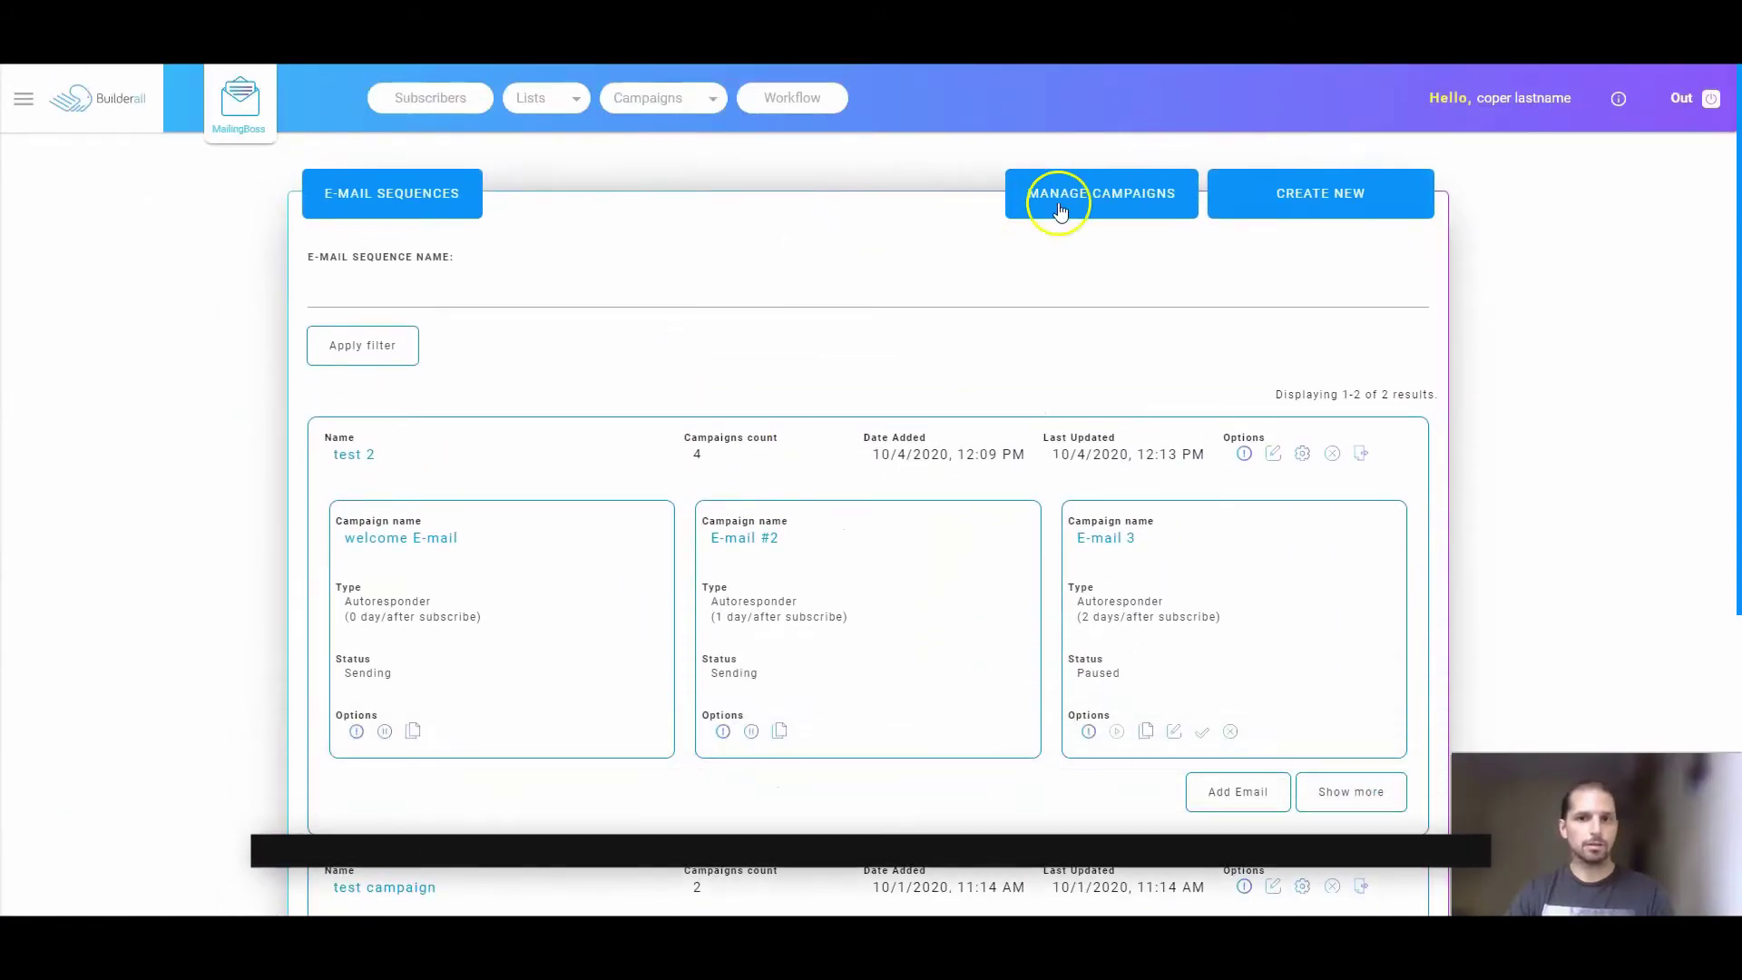
{"action": "left_click", "coordinate": [1312, 194]}
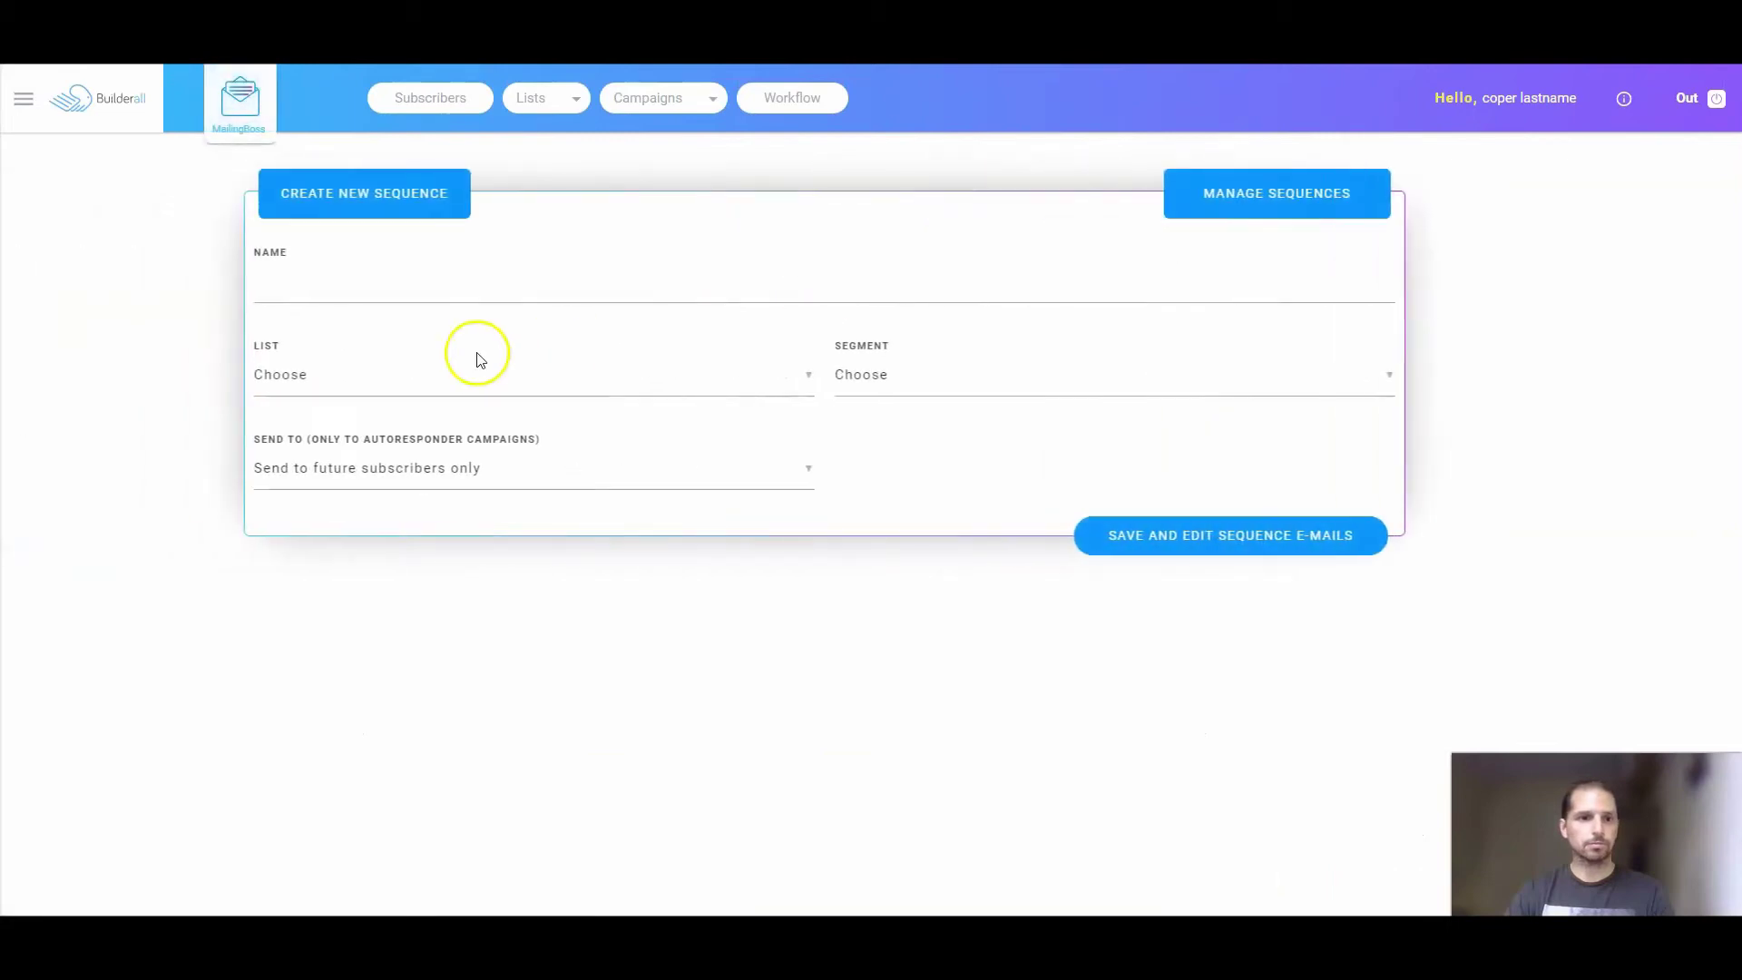
{"action": "left_click", "coordinate": [380, 286]}
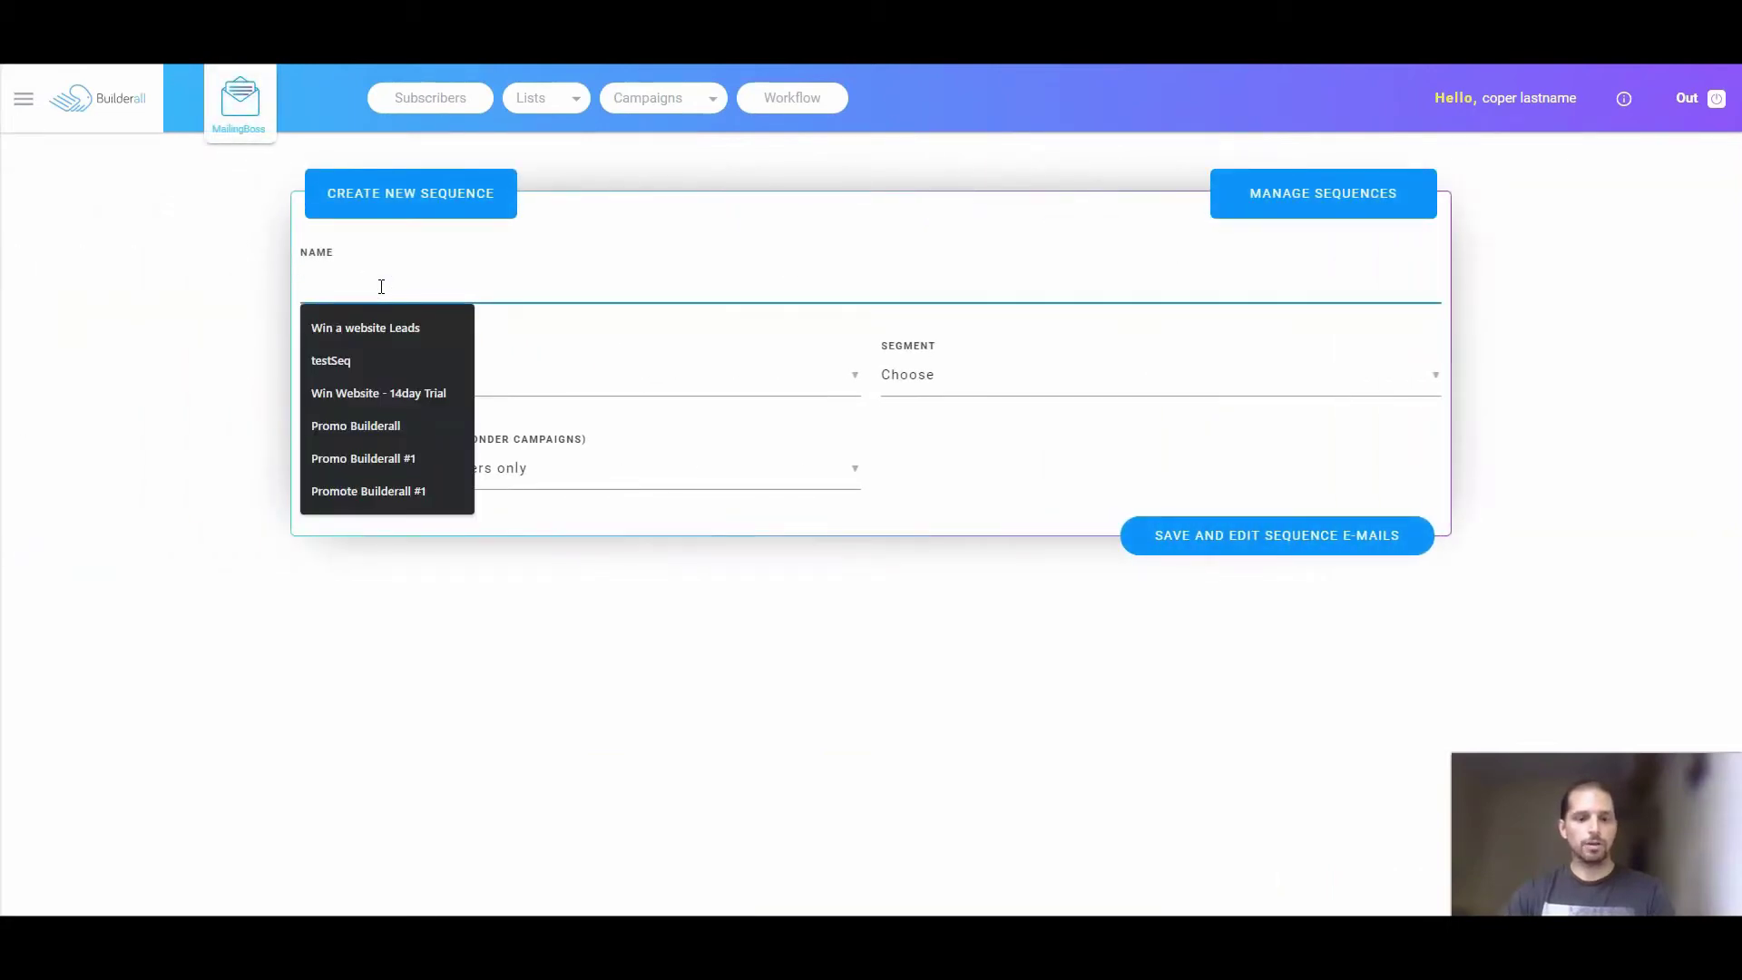
{"action": "type", "text": "test 1"}
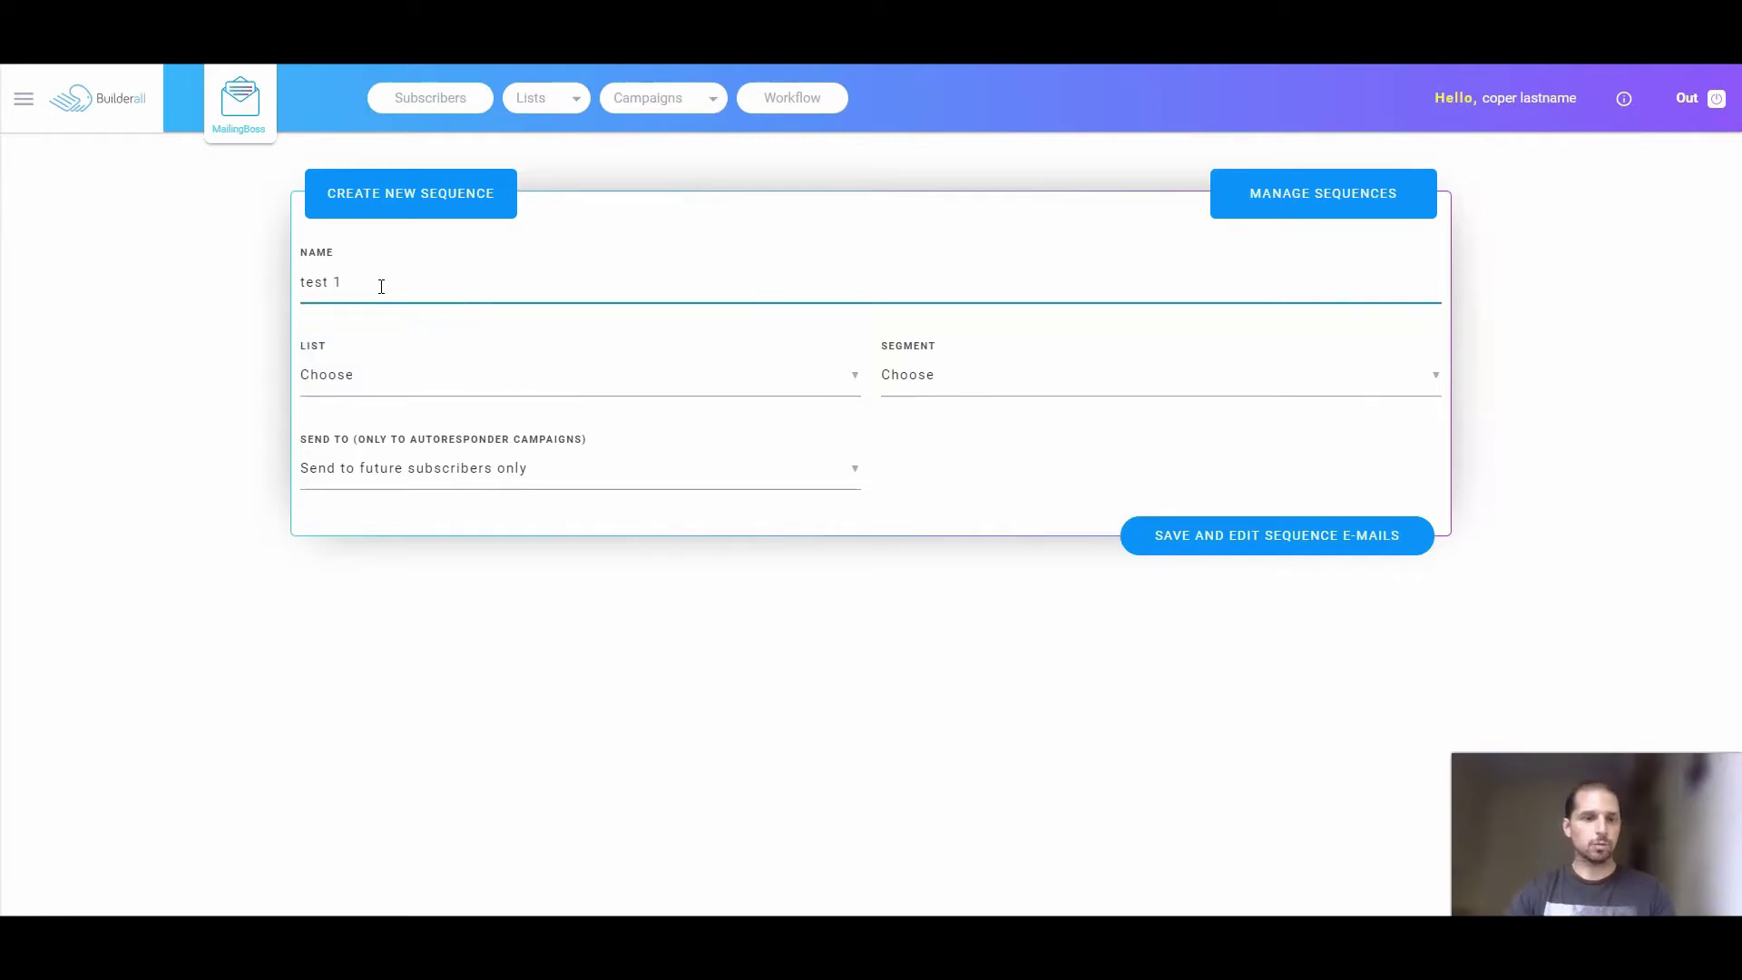
{"action": "left_click", "coordinate": [390, 376]}
{"action": "left_click", "coordinate": [389, 419]}
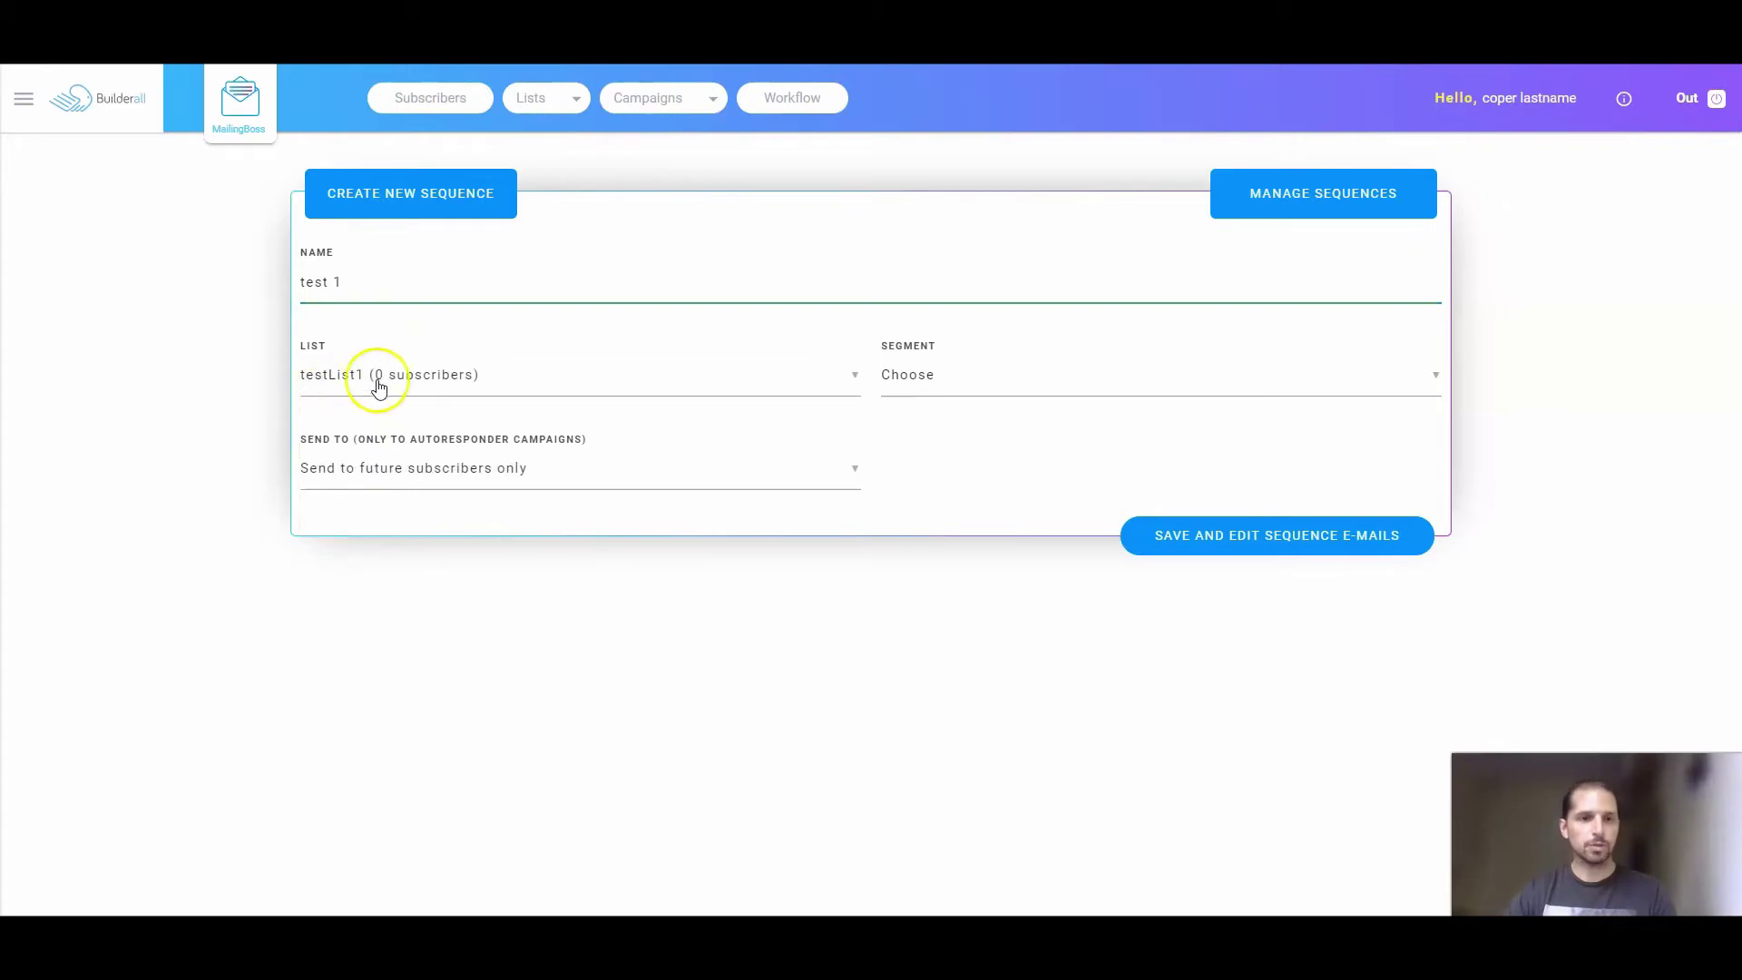
- Check the segment options without choosing one, keep "Send to future subscribers only", and save the sequence to edit its emails
{"action": "left_click", "coordinate": [963, 381]}
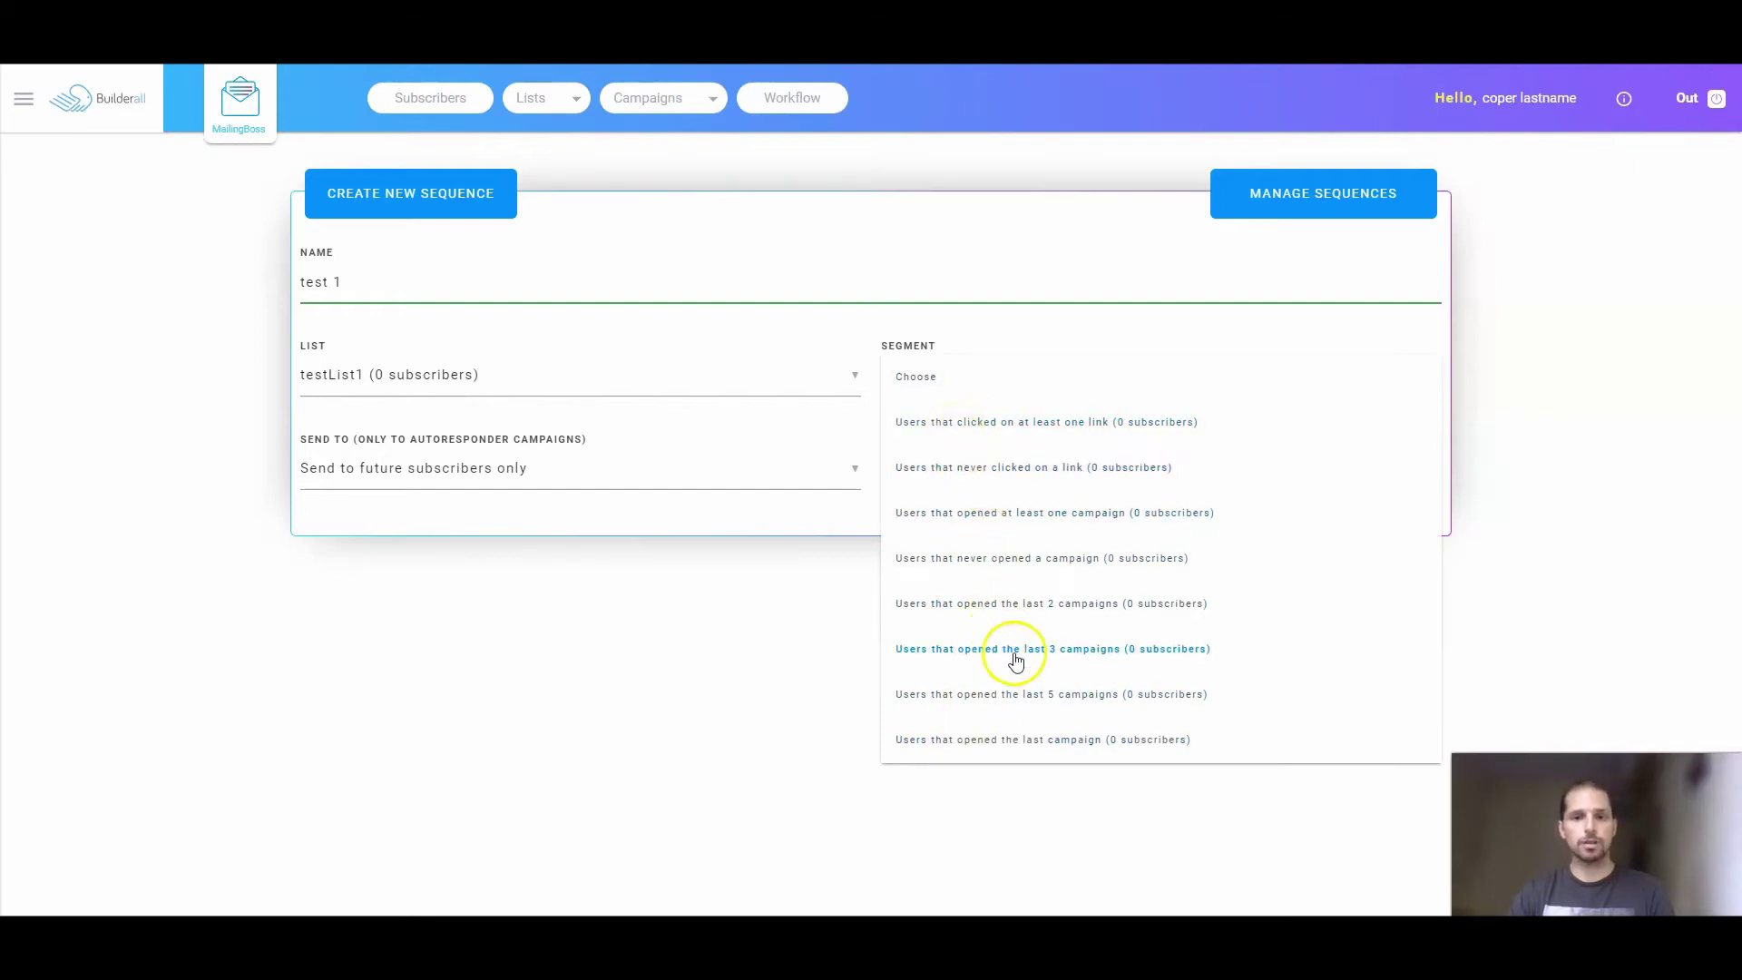
{"action": "left_click", "coordinate": [895, 348]}
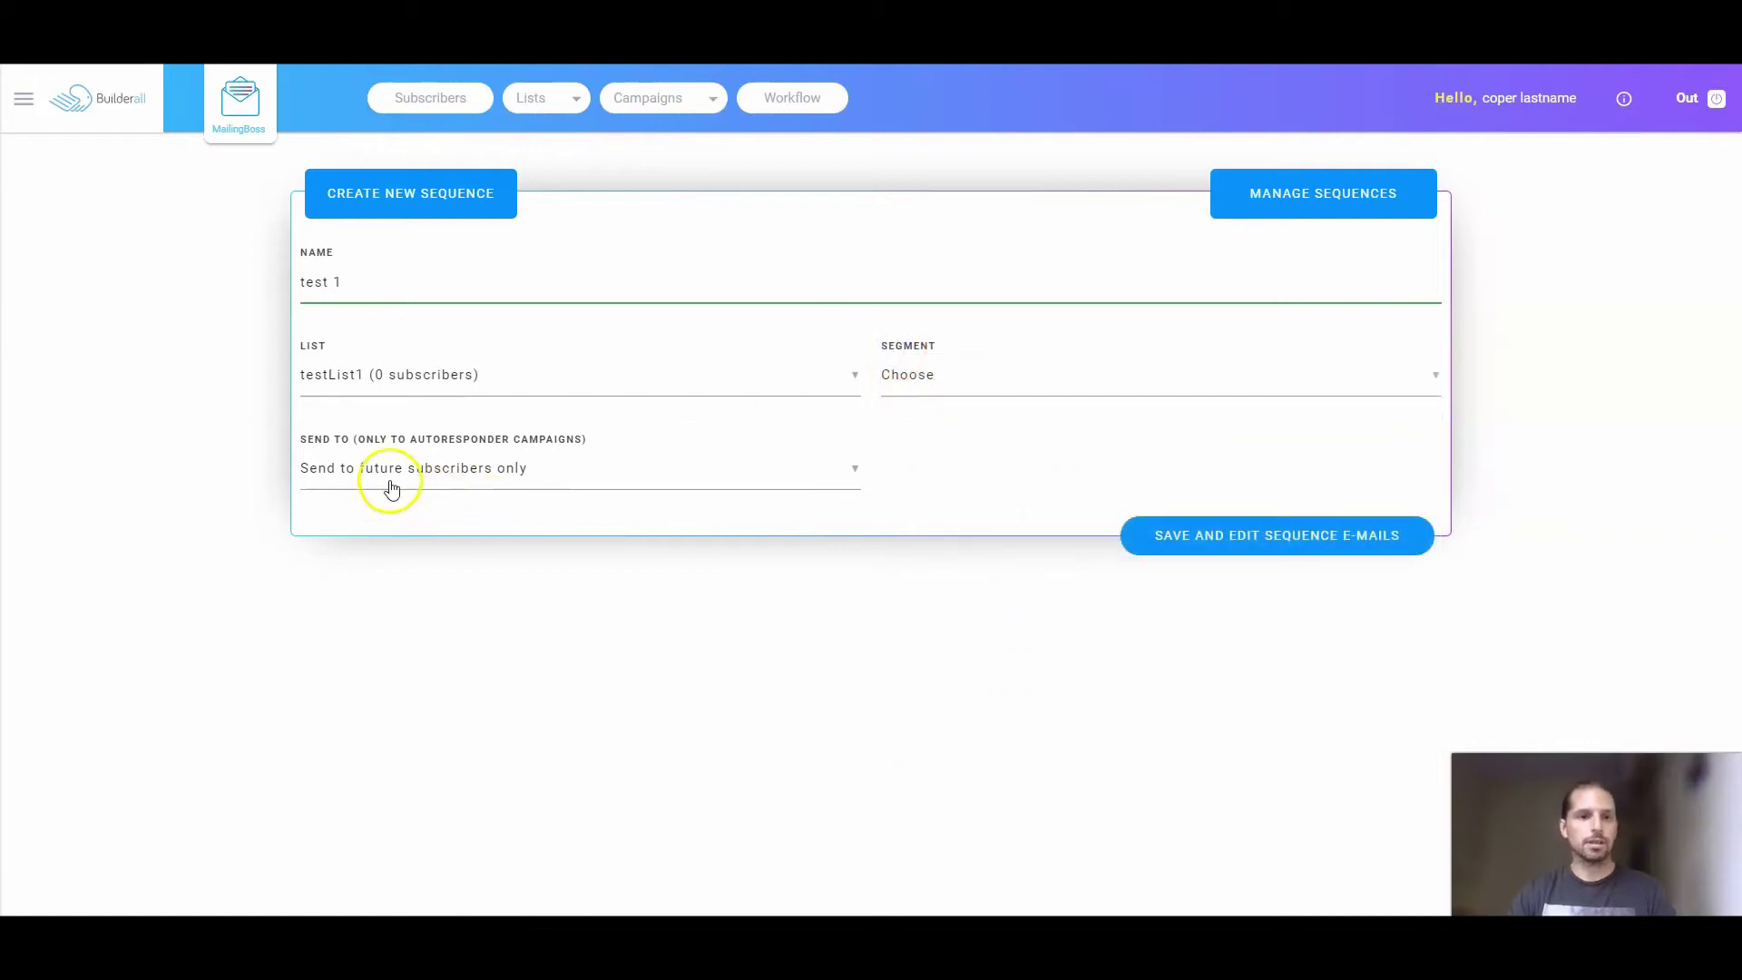
{"action": "left_click", "coordinate": [531, 479]}
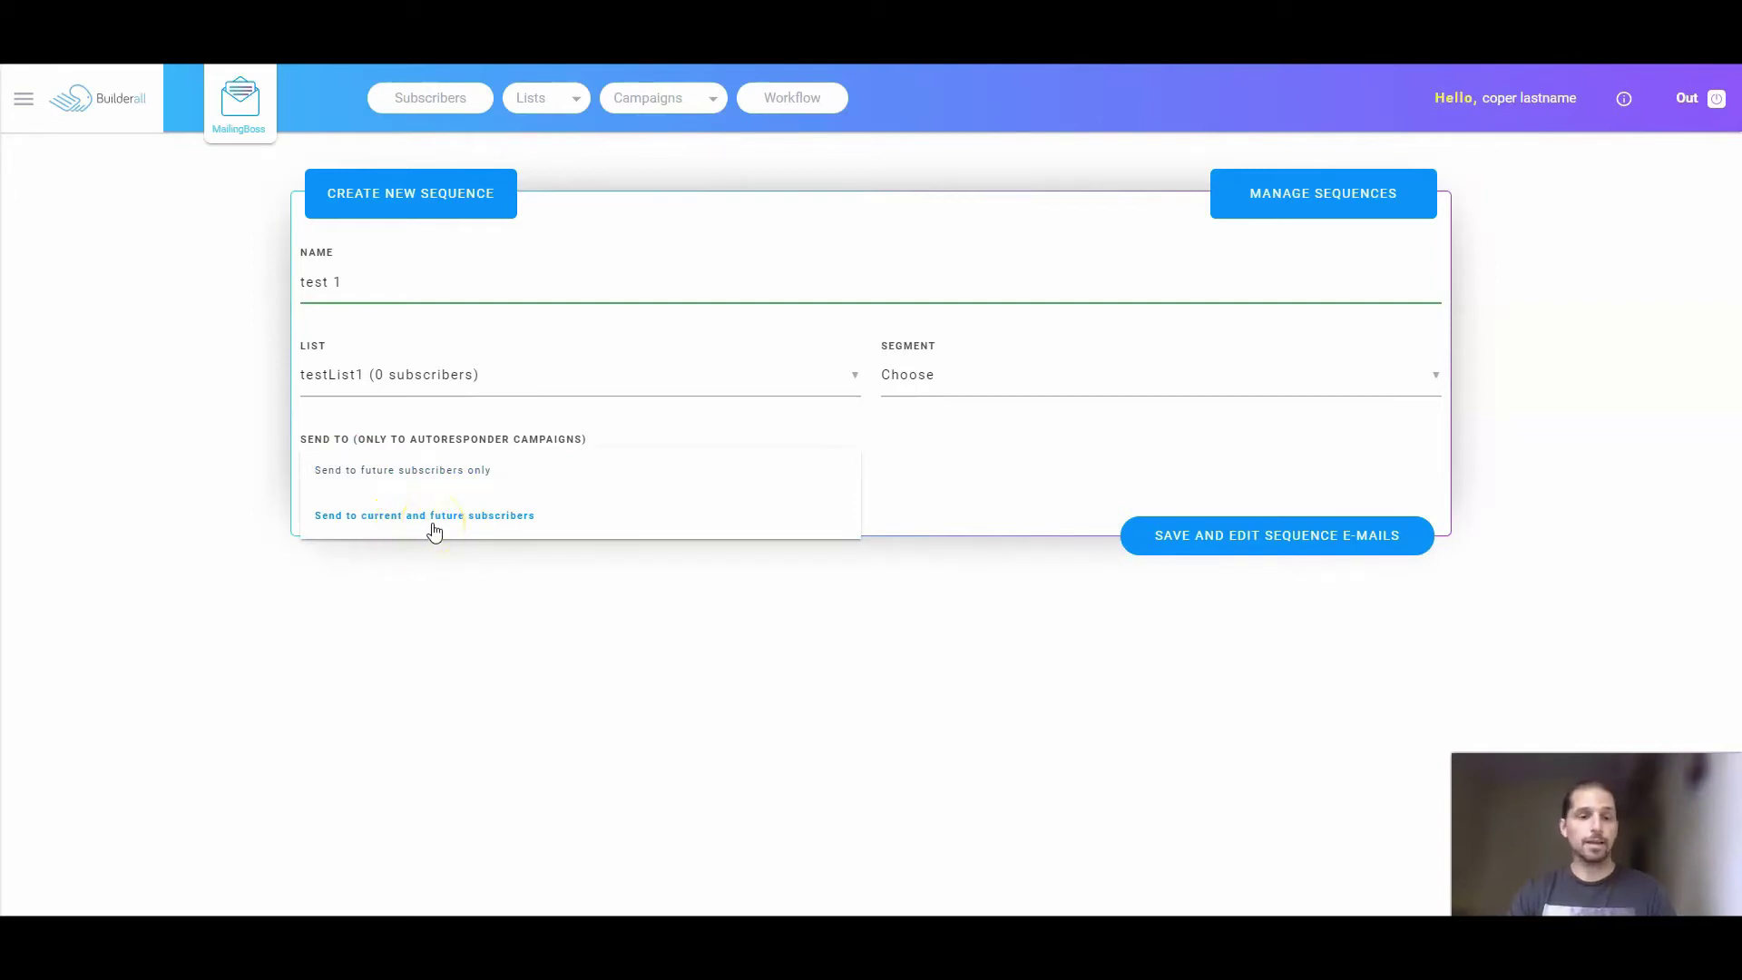
{"action": "left_click", "coordinate": [397, 468]}
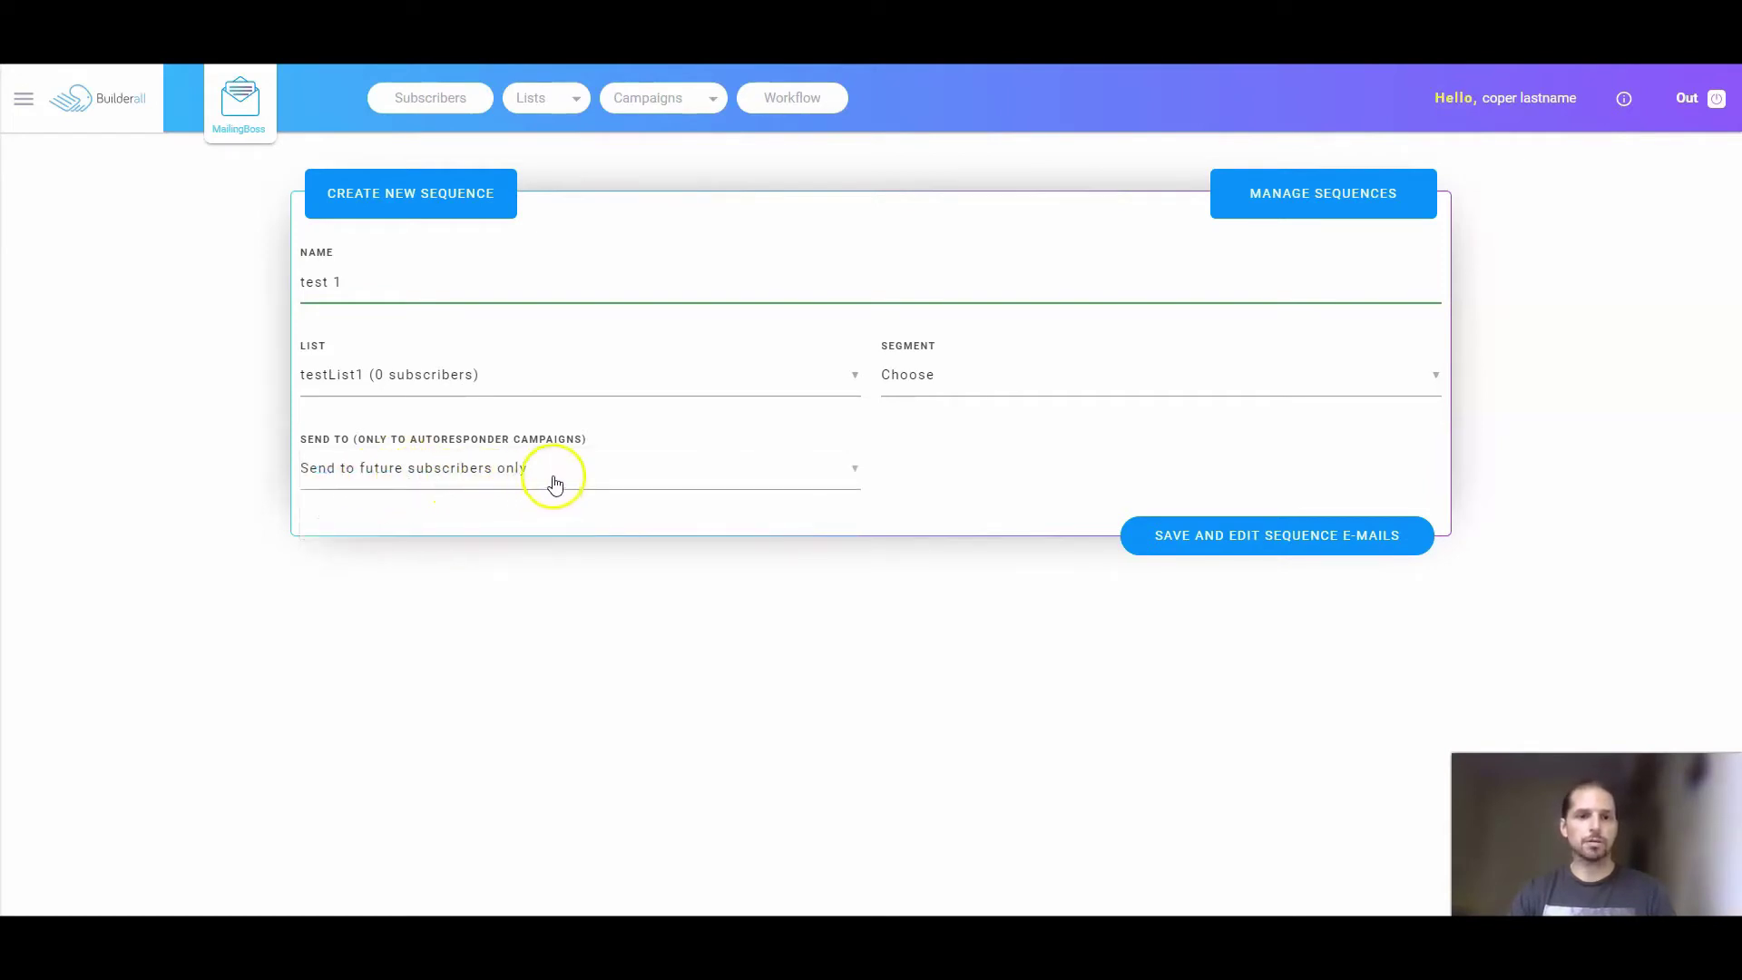
{"action": "left_click", "coordinate": [1257, 540]}
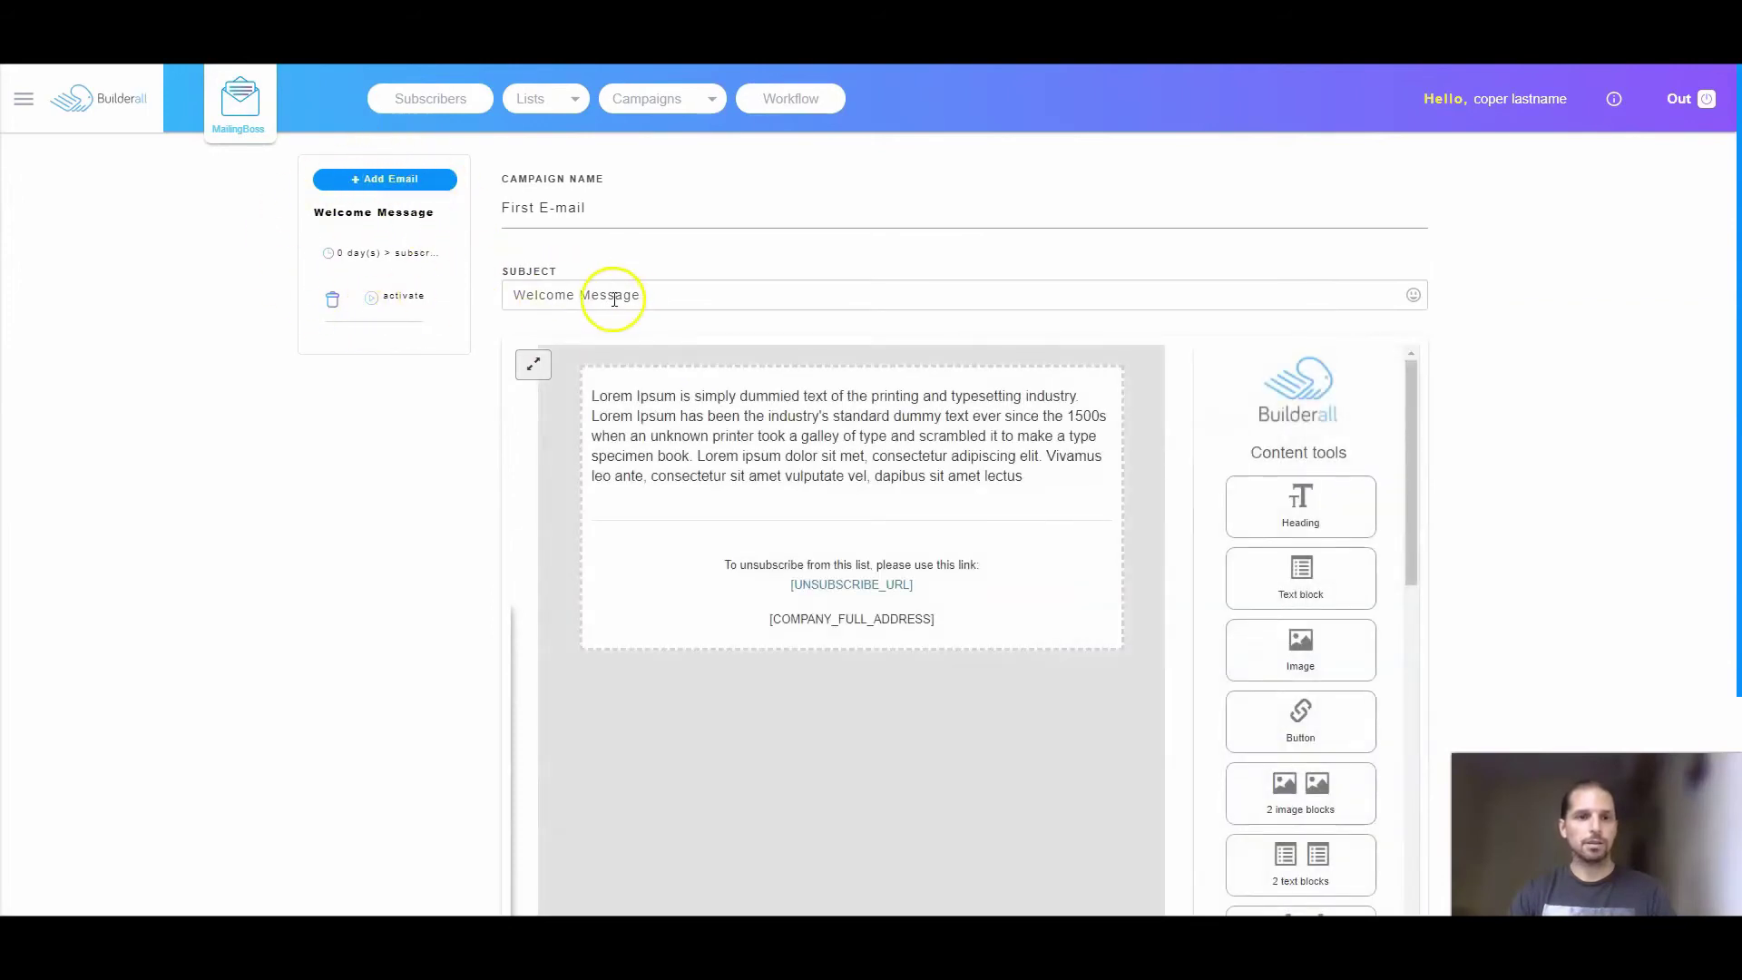
- Set the first email's subject to "Welcome Message 1" and its campaign name to "Email 1"
{"action": "left_click_drag", "start_coordinate": [659, 294], "coordinate": [514, 307]}
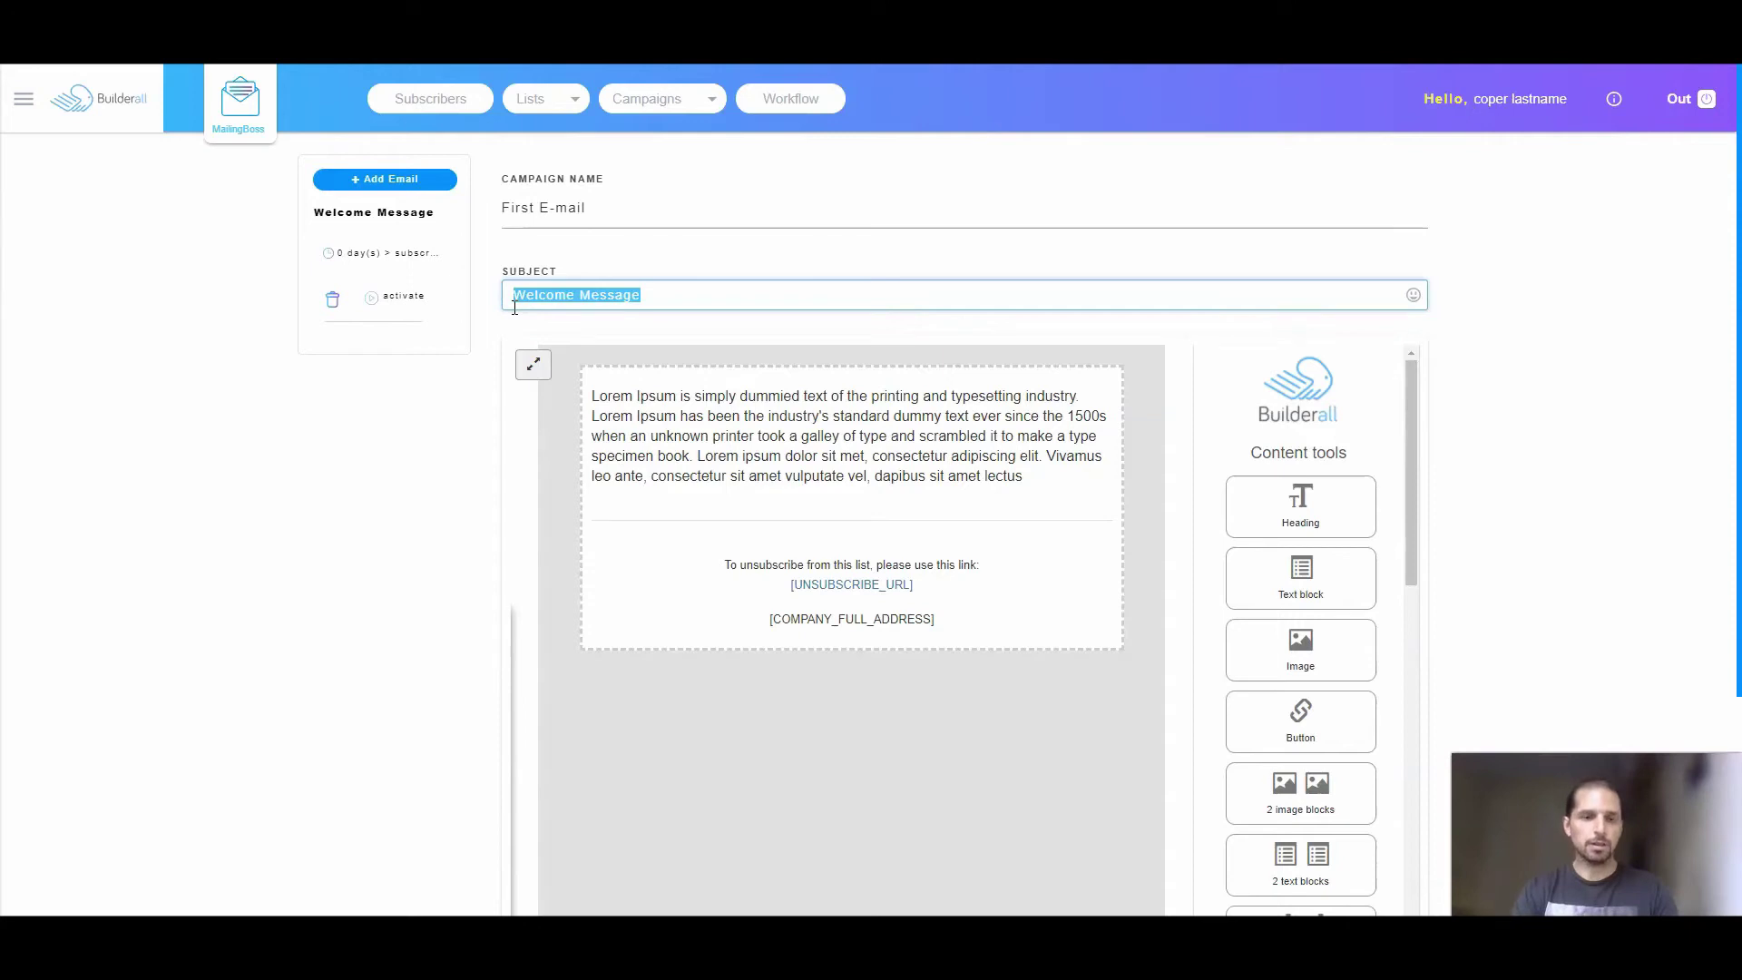
{"action": "left_click", "coordinate": [652, 301]}
{"action": "type", "text": "1"}
{"action": "left_click_drag", "start_coordinate": [595, 207], "coordinate": [491, 205]}
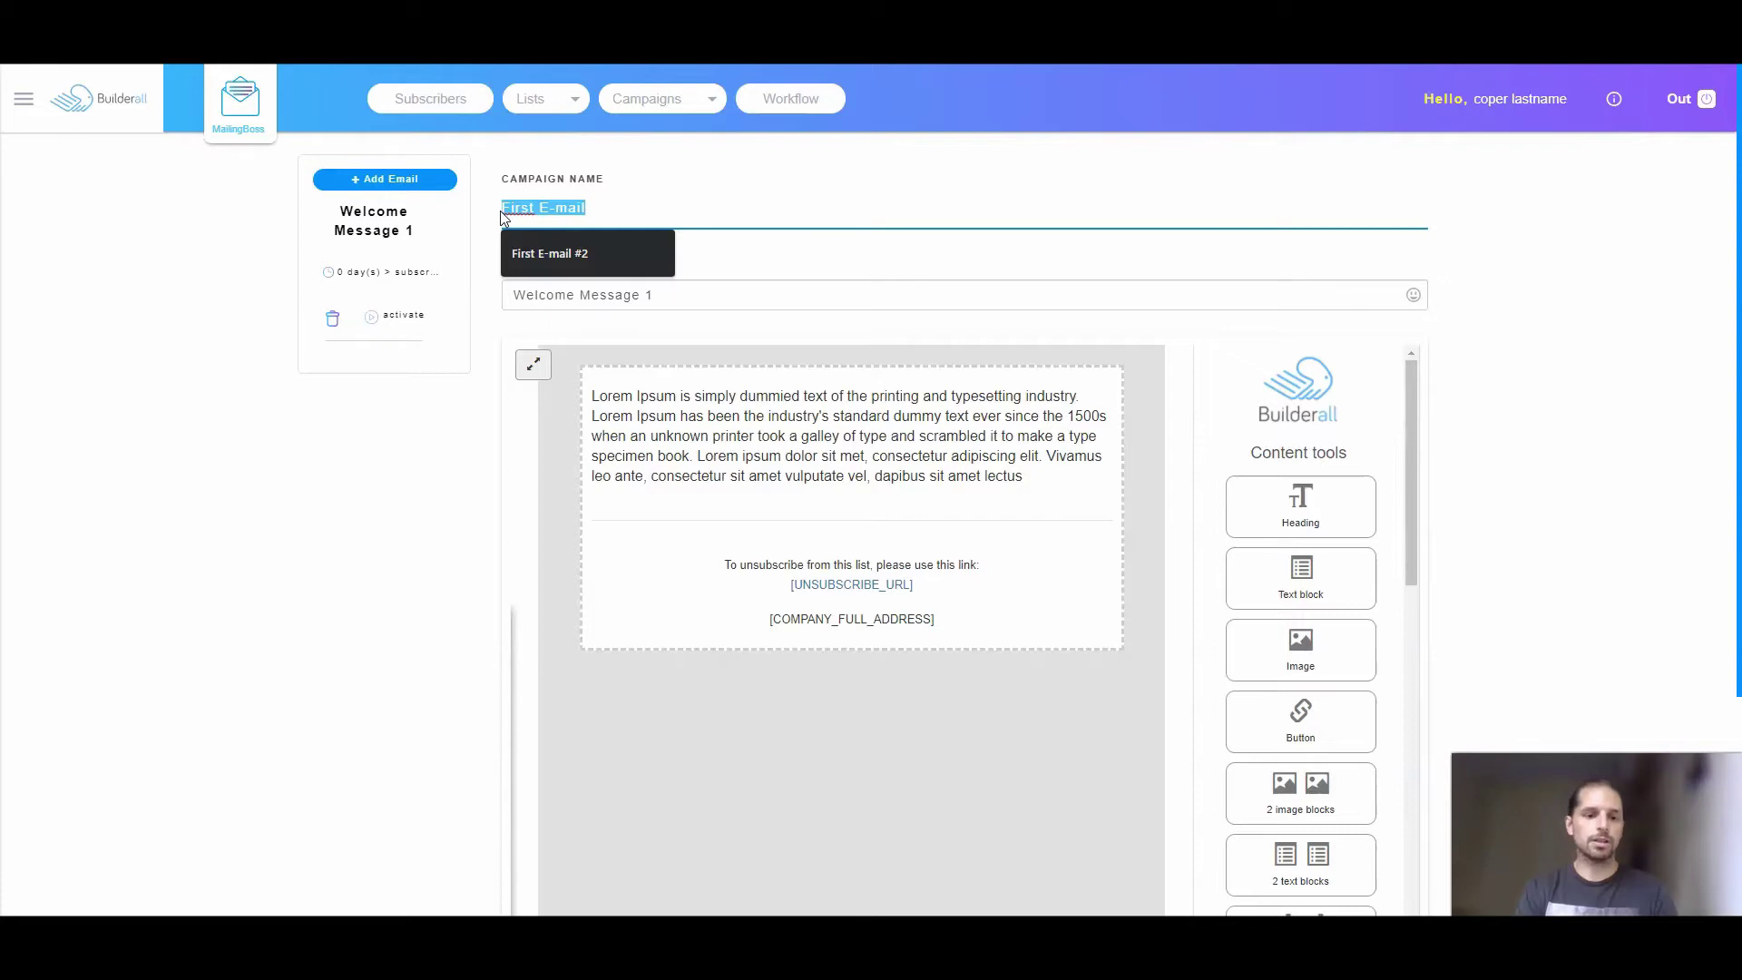
{"action": "type", "text": "1"}
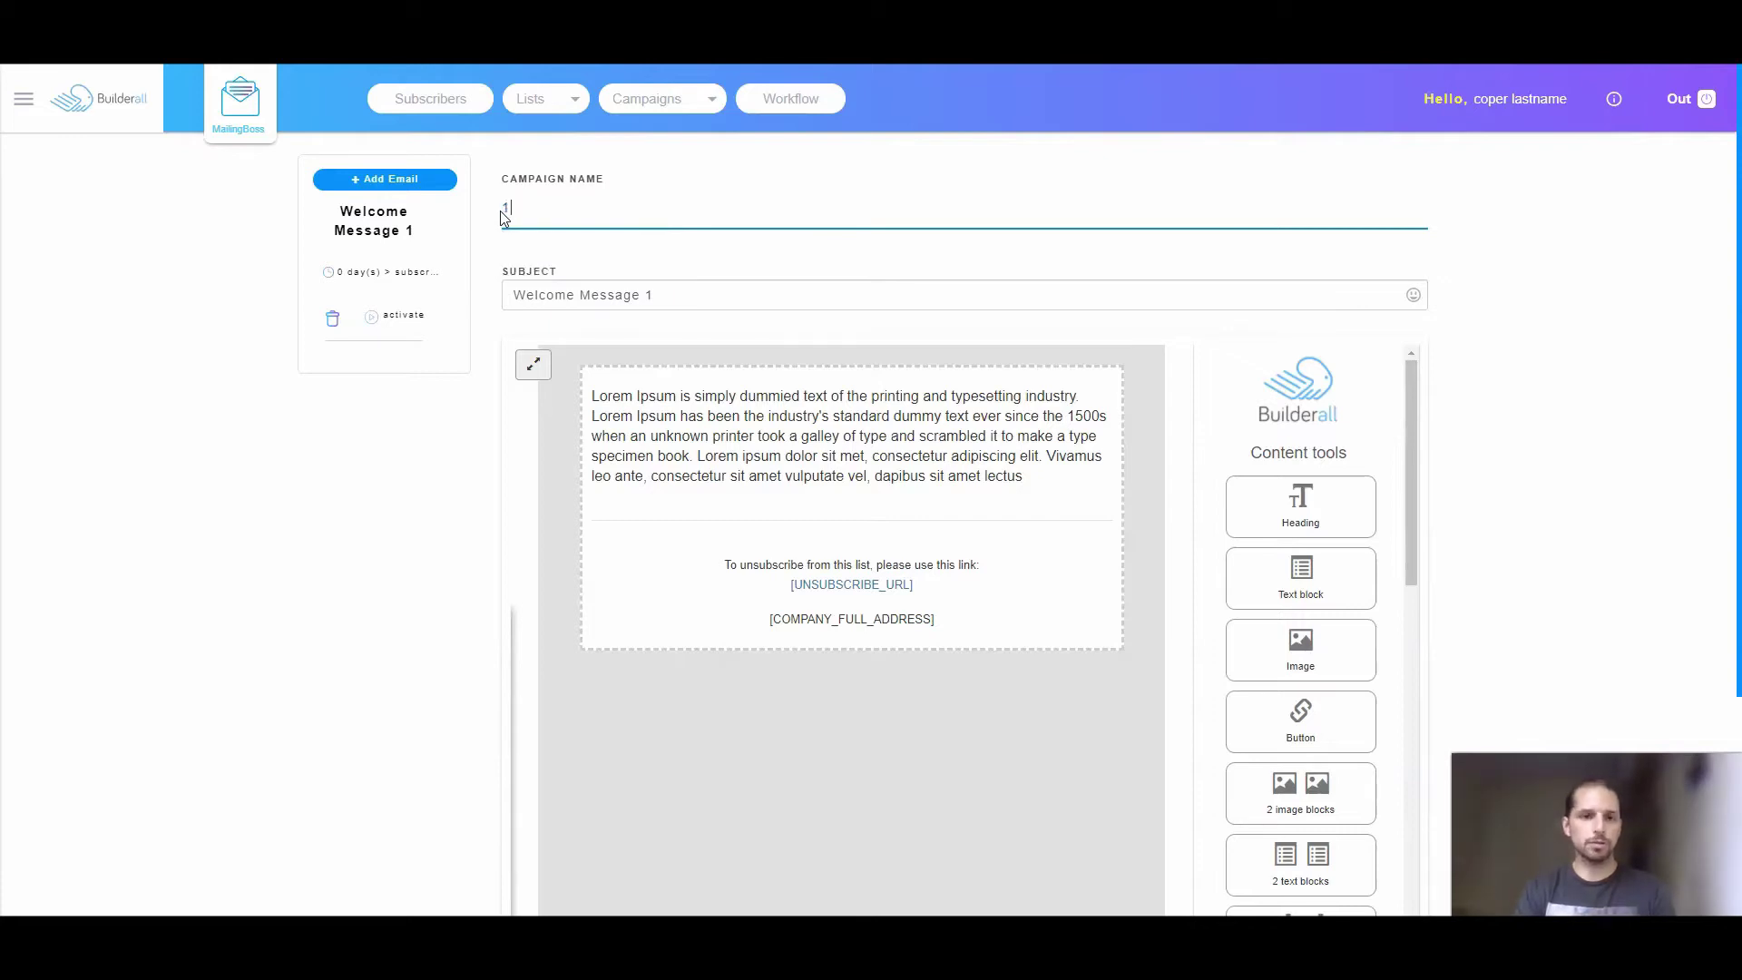
{"action": "type", "text": "email"}
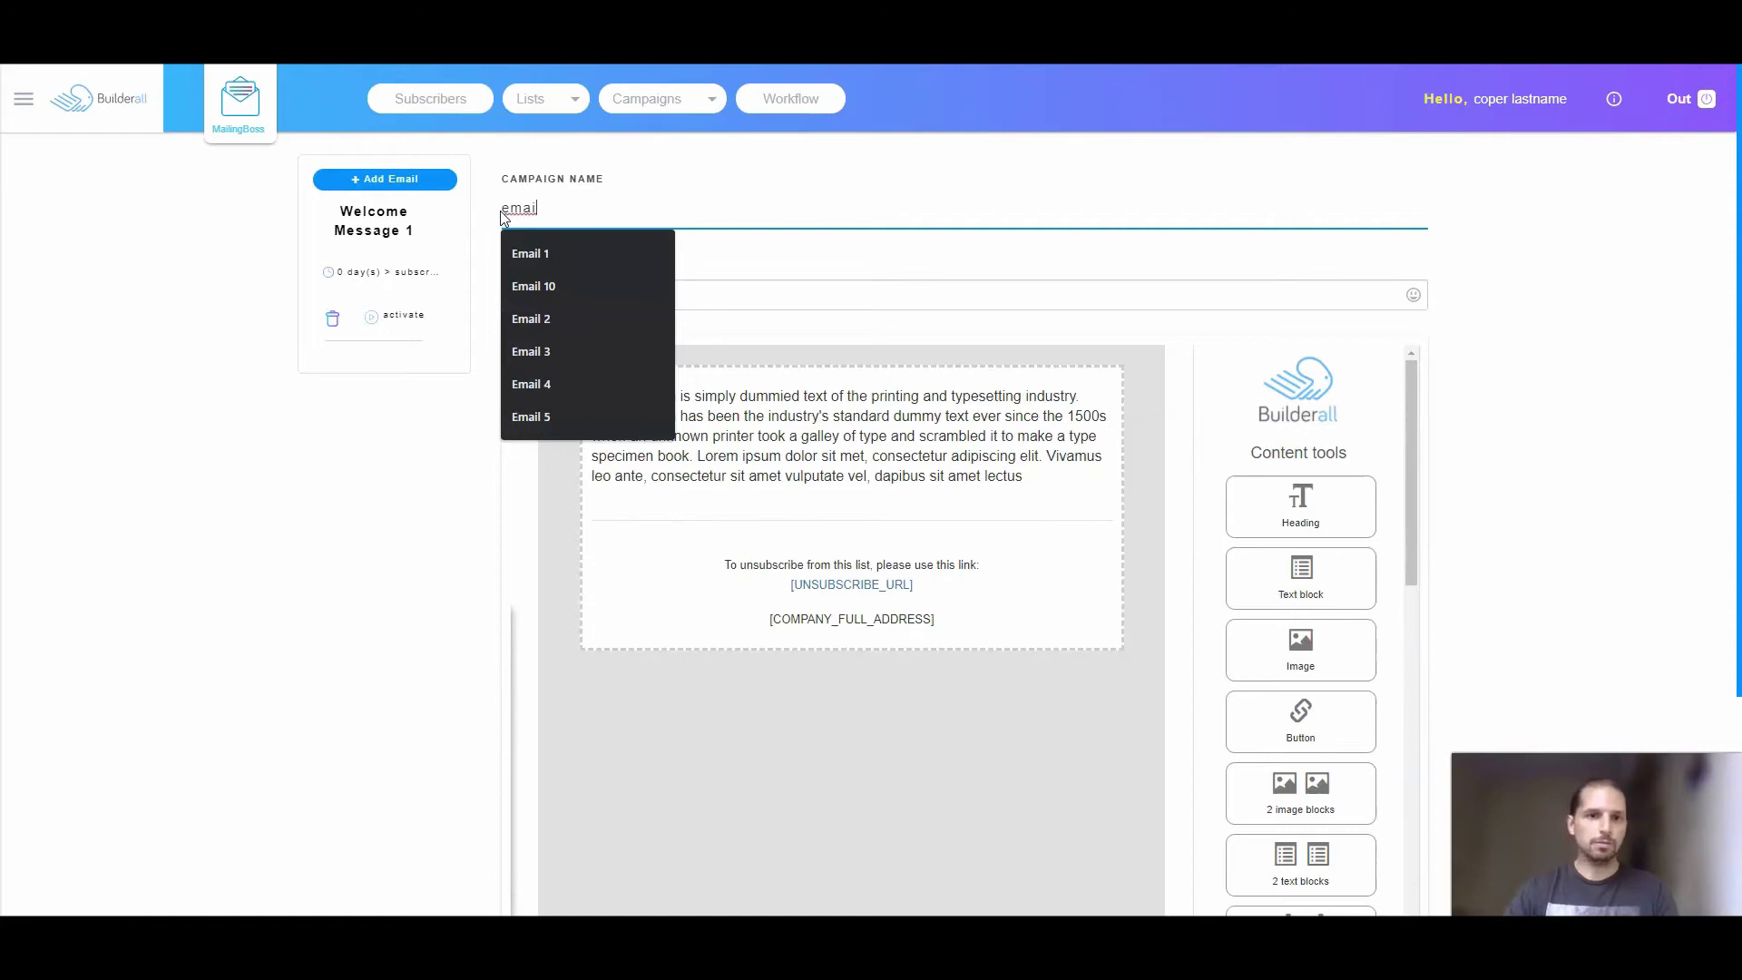
{"action": "left_click", "coordinate": [524, 247]}
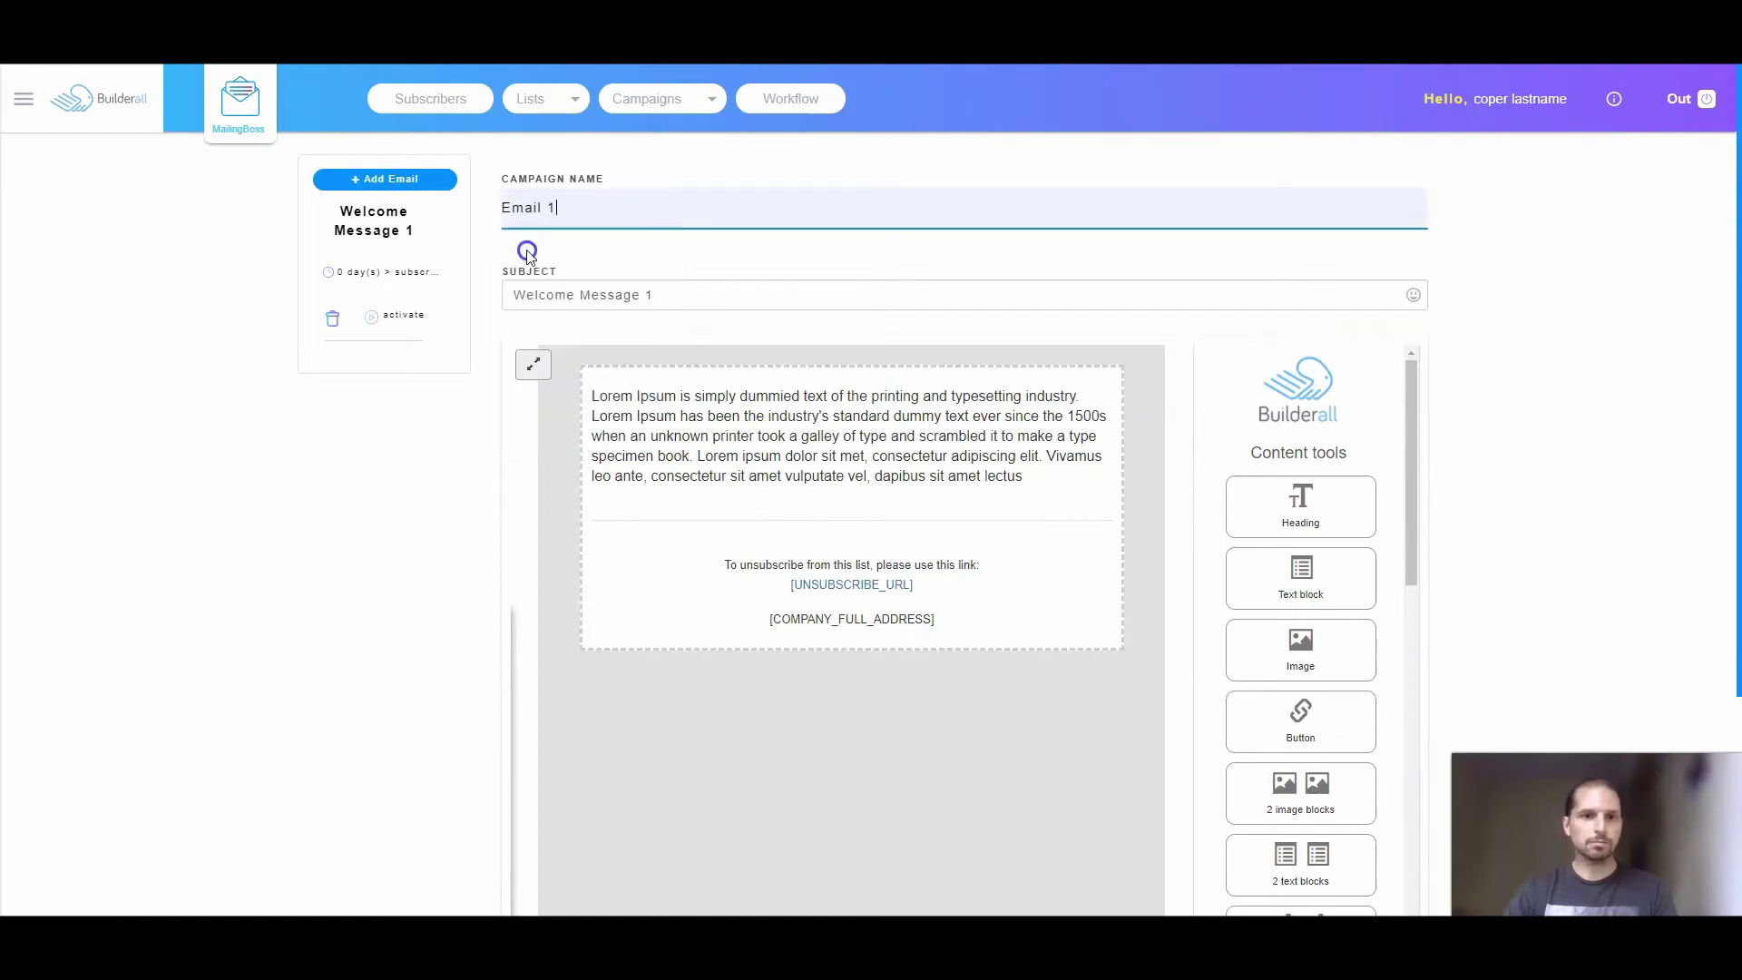
- Replace the Lorem Ipsum body text of Email 1 with short sample content and save the email
{"action": "double_click", "coordinate": [723, 420]}
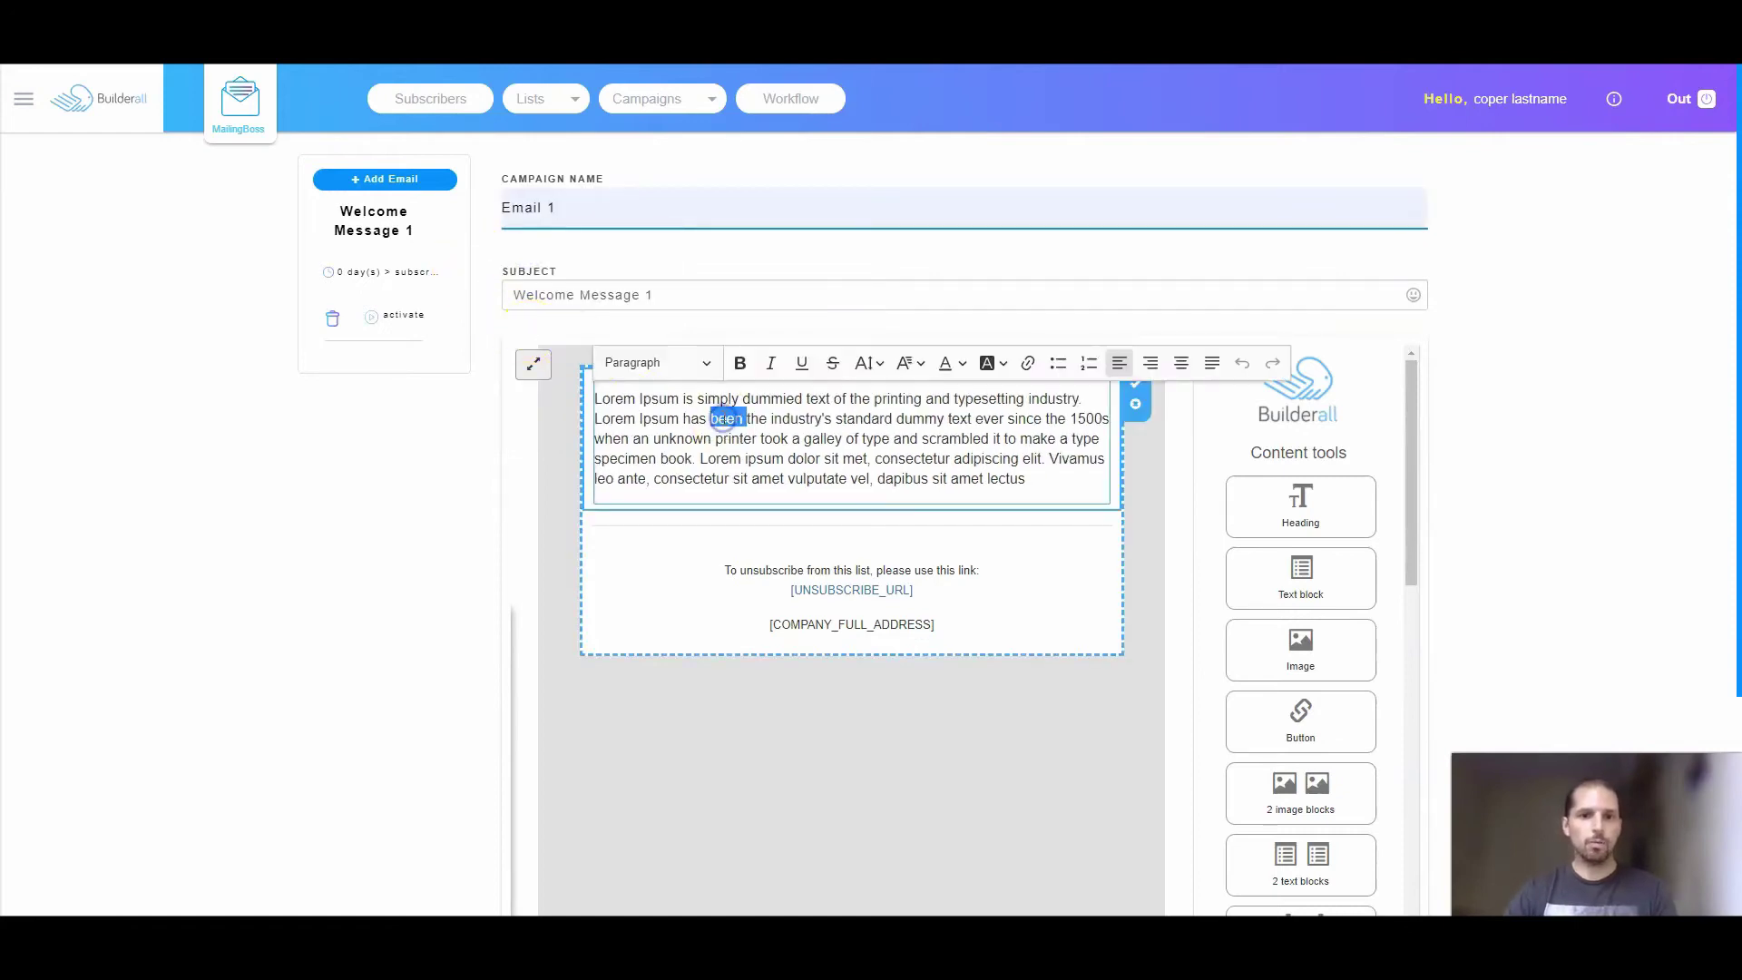
{"action": "left_click", "coordinate": [596, 396]}
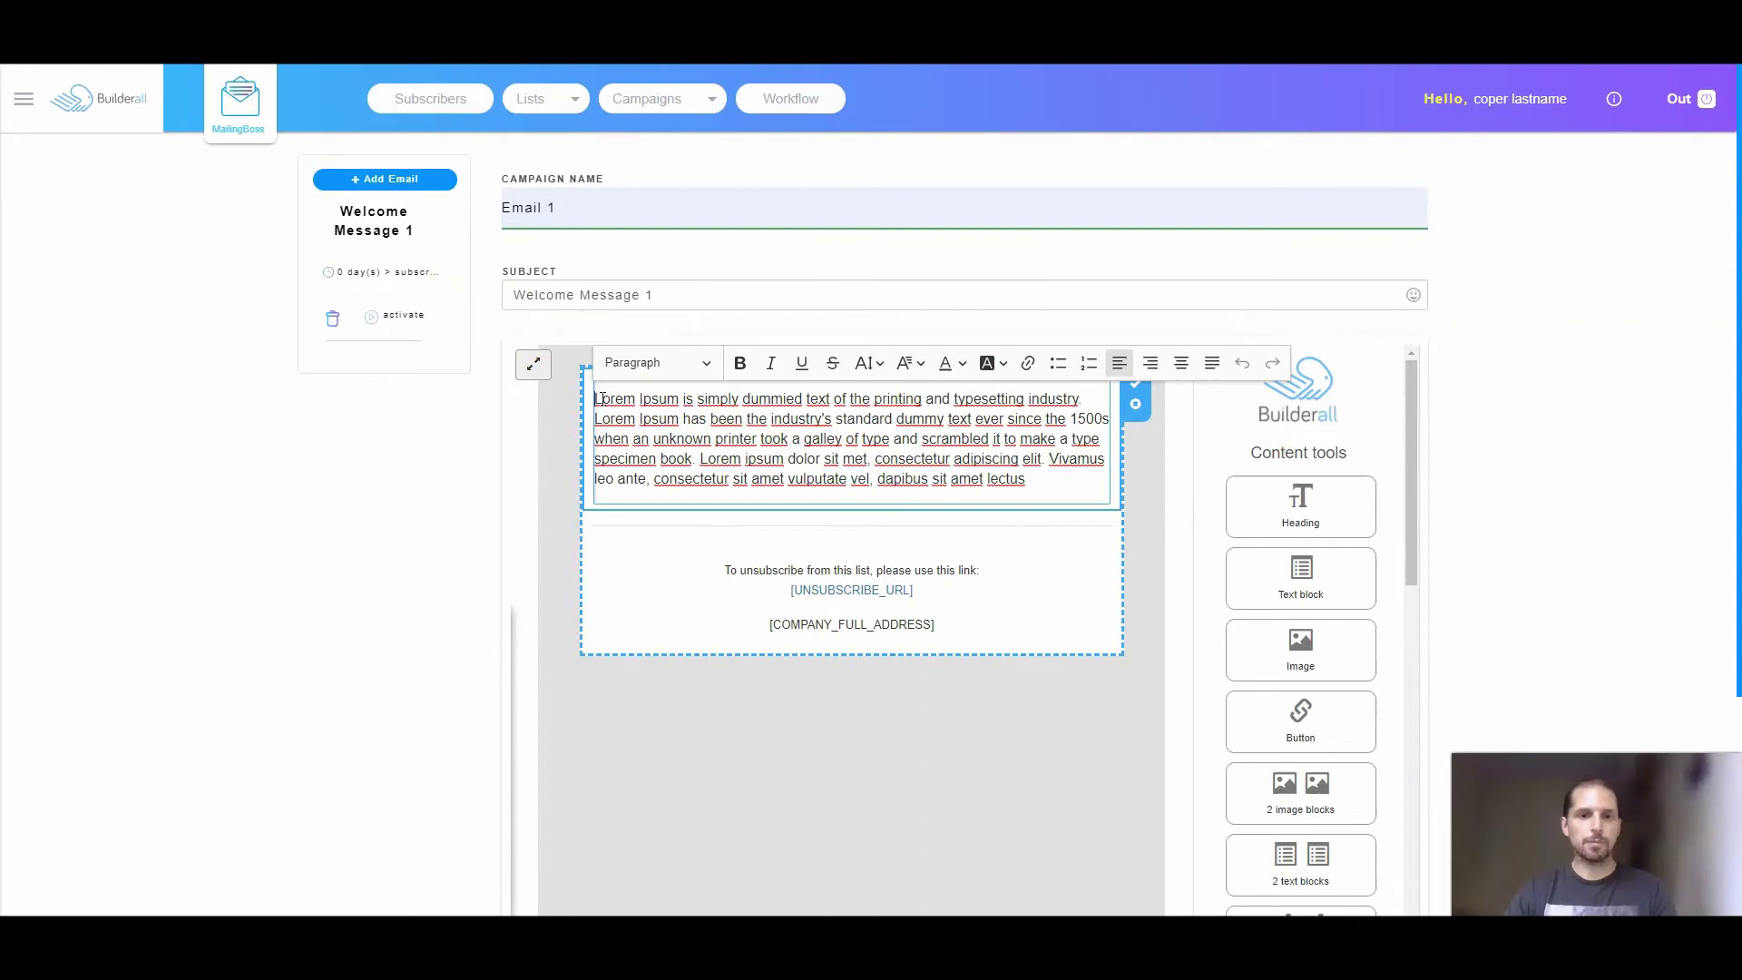
{"action": "left_click_drag", "start_coordinate": [608, 400], "coordinate": [1071, 496]}
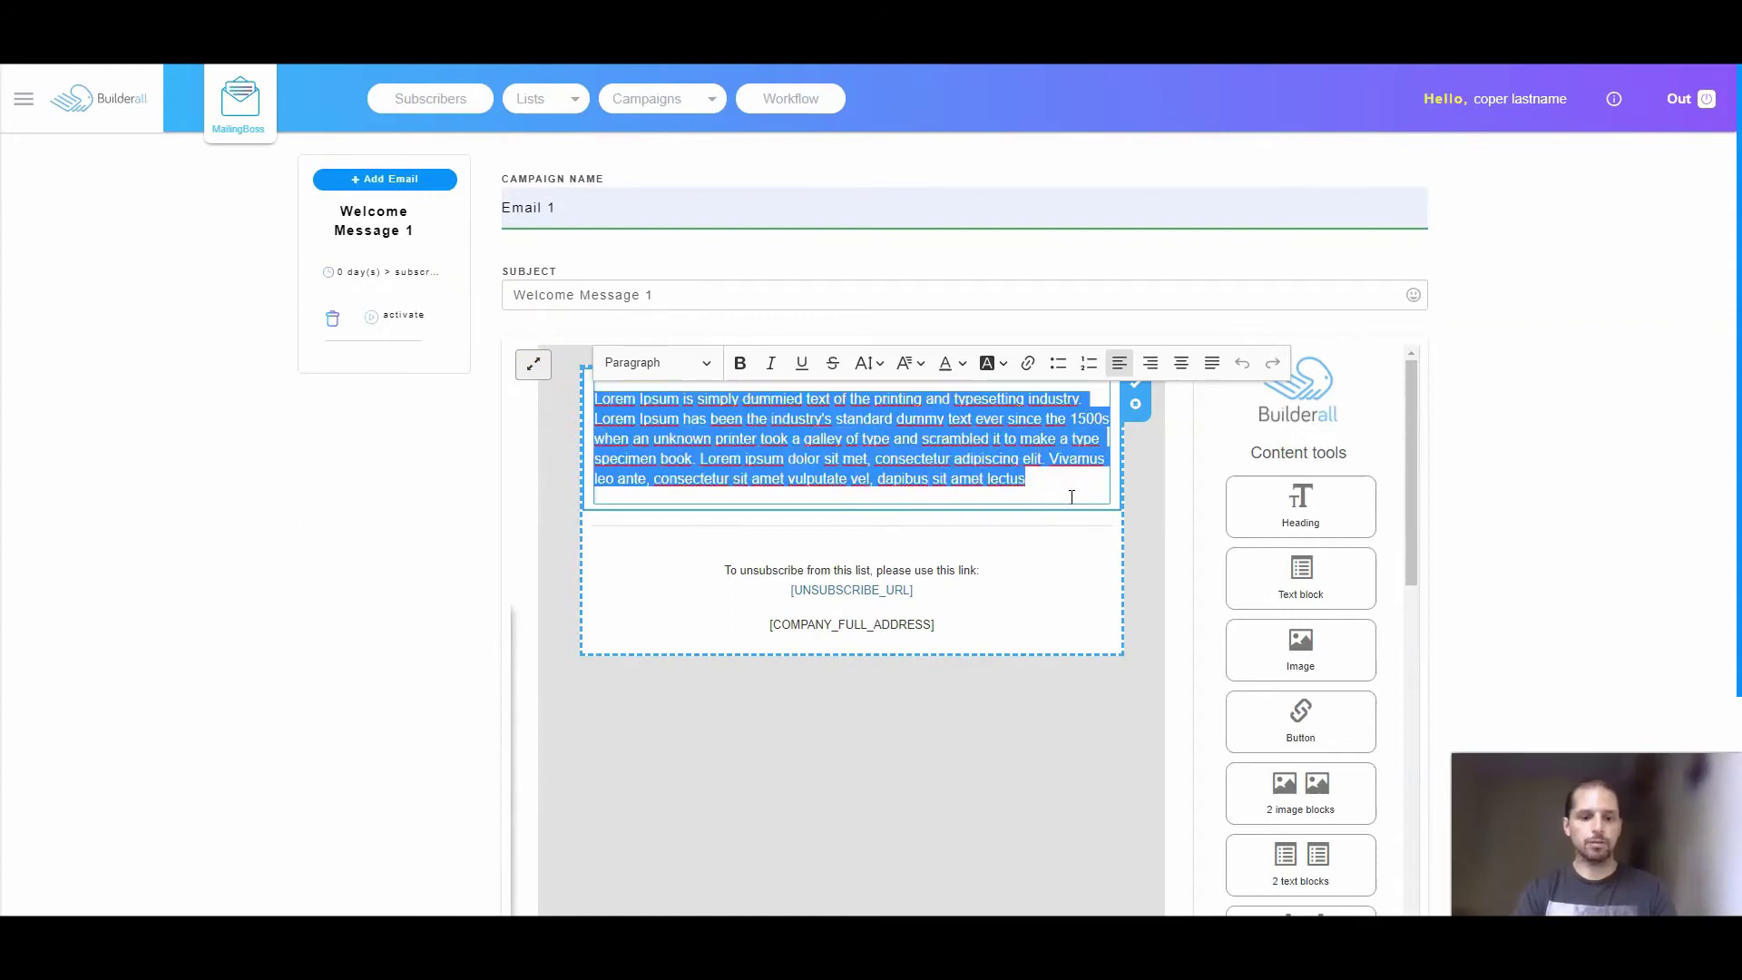
{"action": "type", "text": "des"}
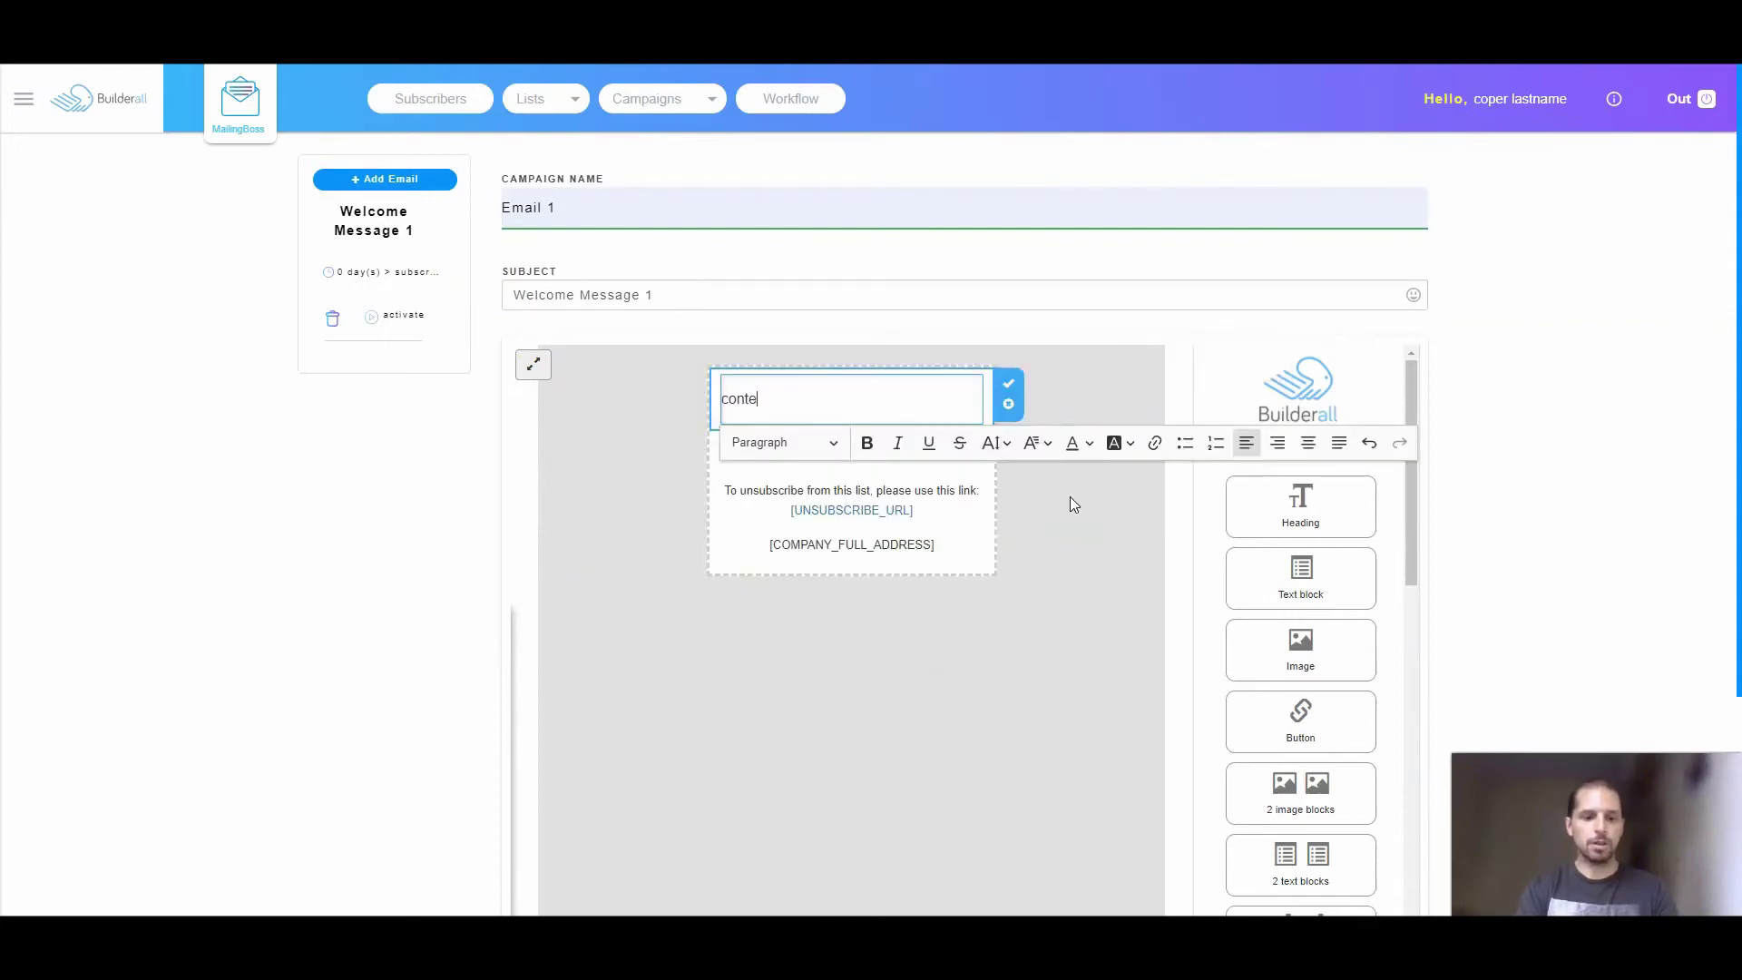
{"action": "left_click", "coordinate": [1456, 540]}
{"action": "scroll", "coordinate": [1481, 558], "scroll_direction": "down", "scroll_amount": 3}
{"action": "left_click", "coordinate": [1358, 882]}
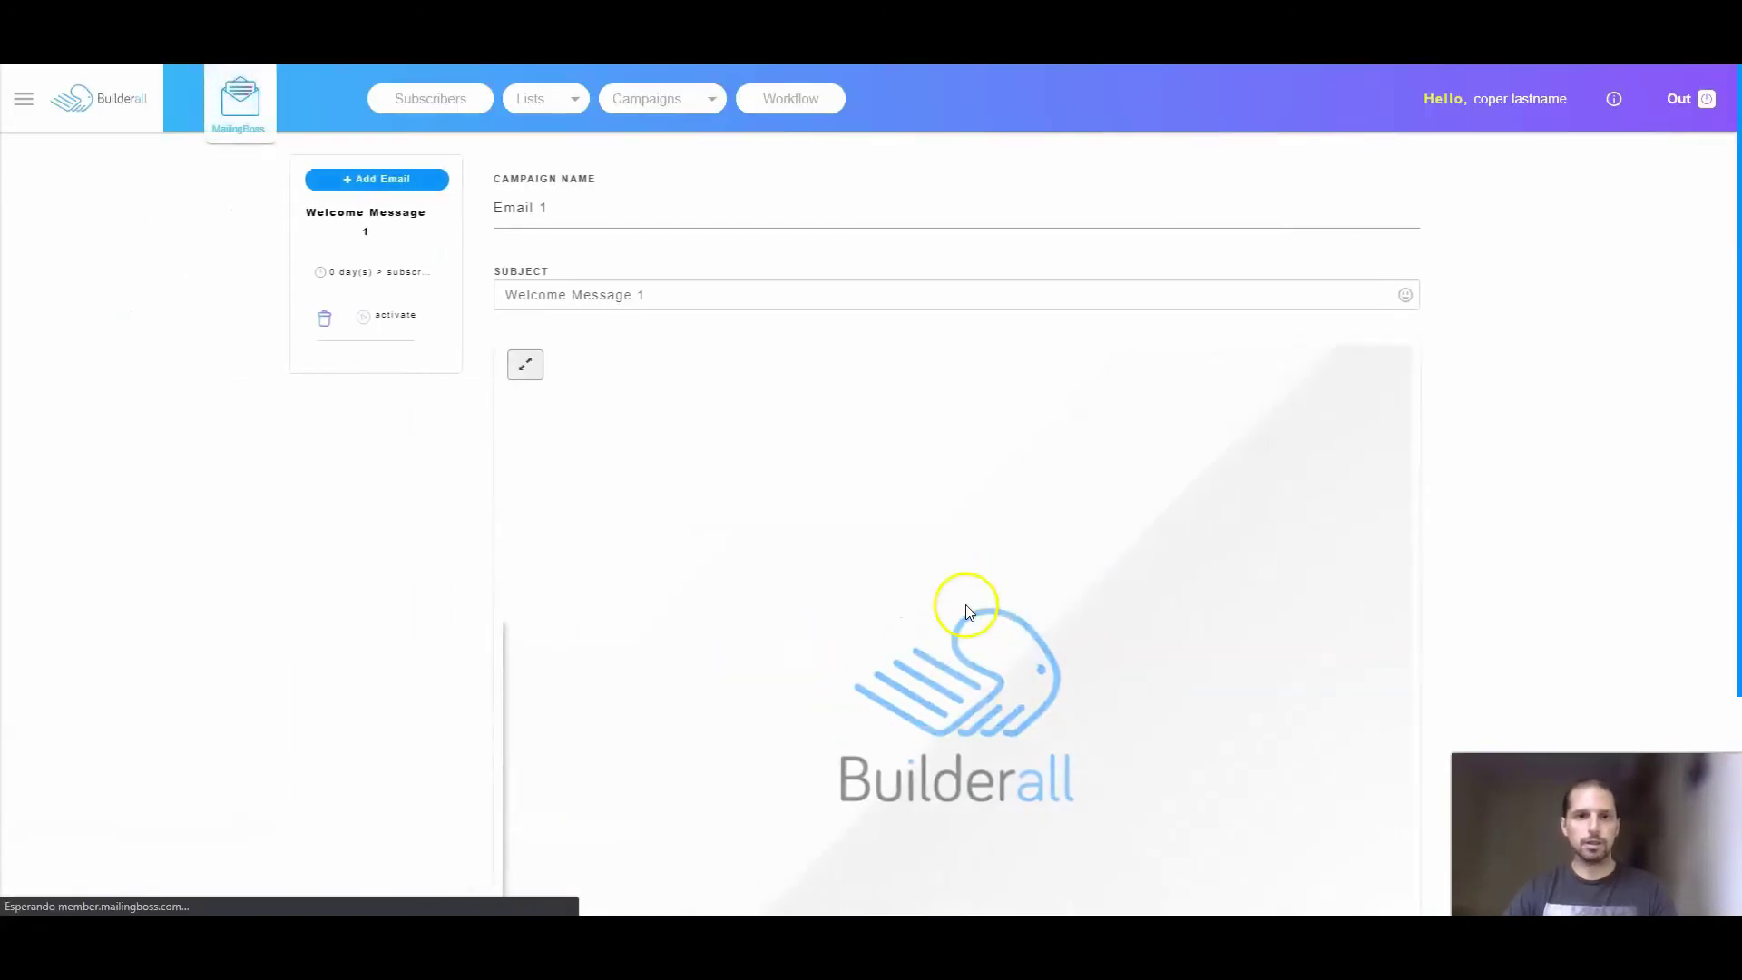
- Add another email to the sequence with subject "Sequence email 2" and campaign name "Email 2"
{"action": "left_click", "coordinate": [359, 180]}
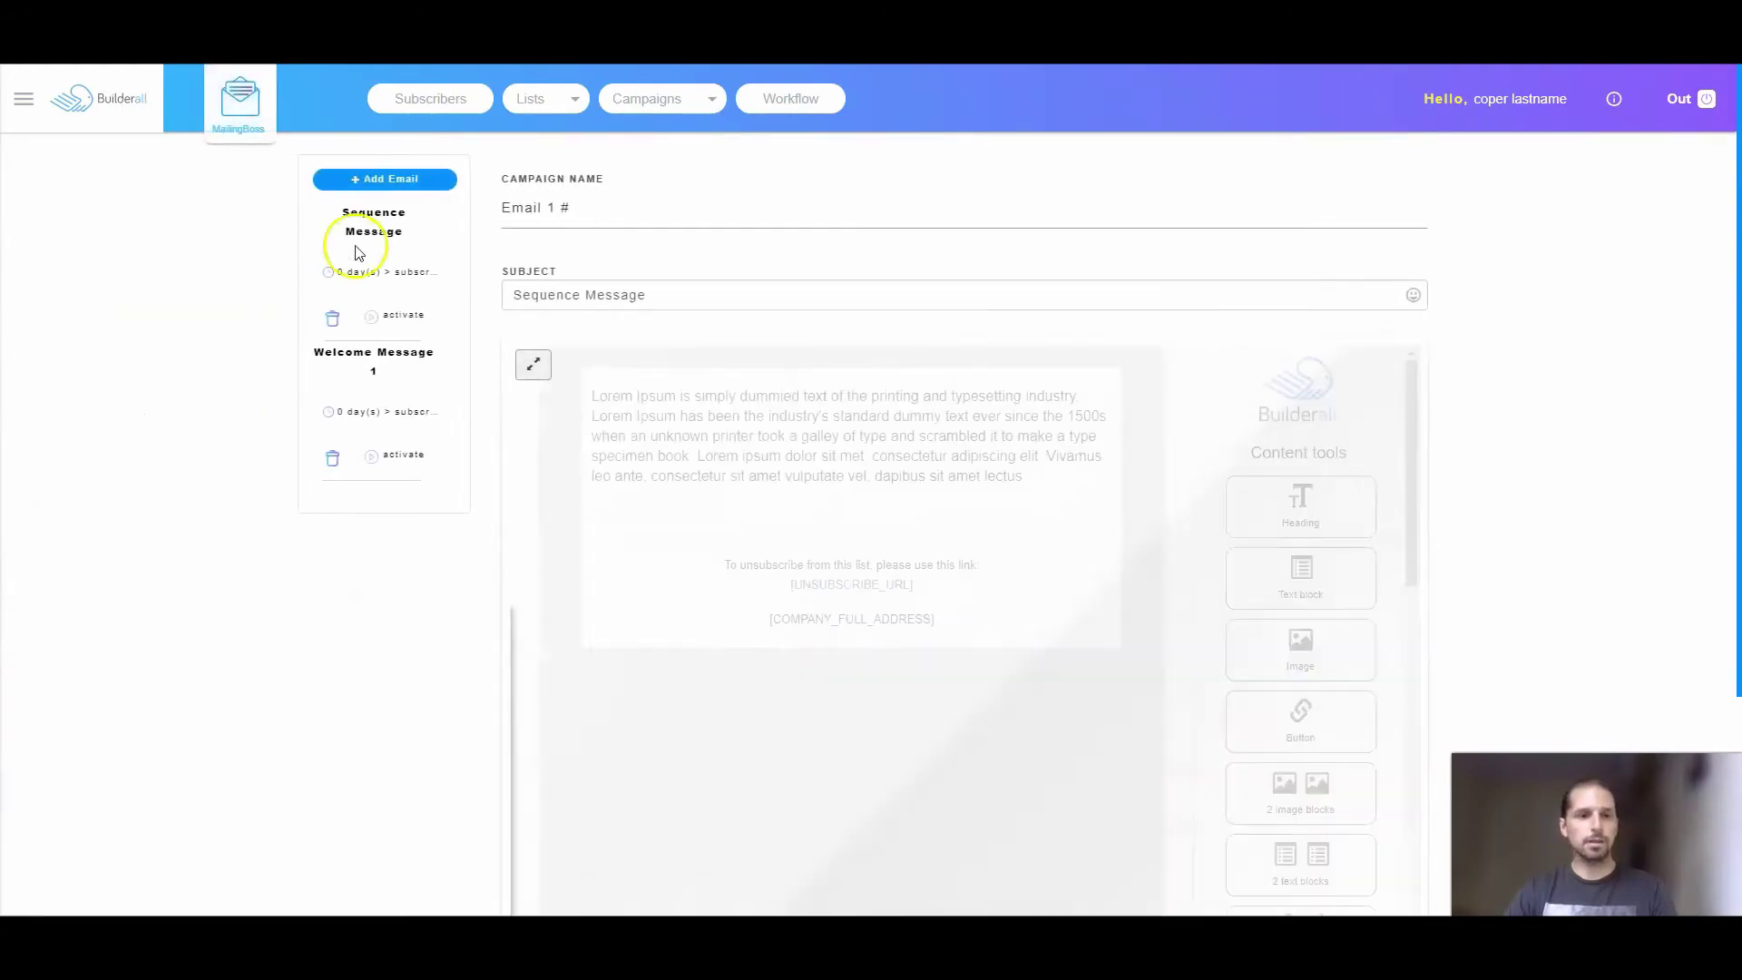
{"action": "left_click", "coordinate": [674, 286]}
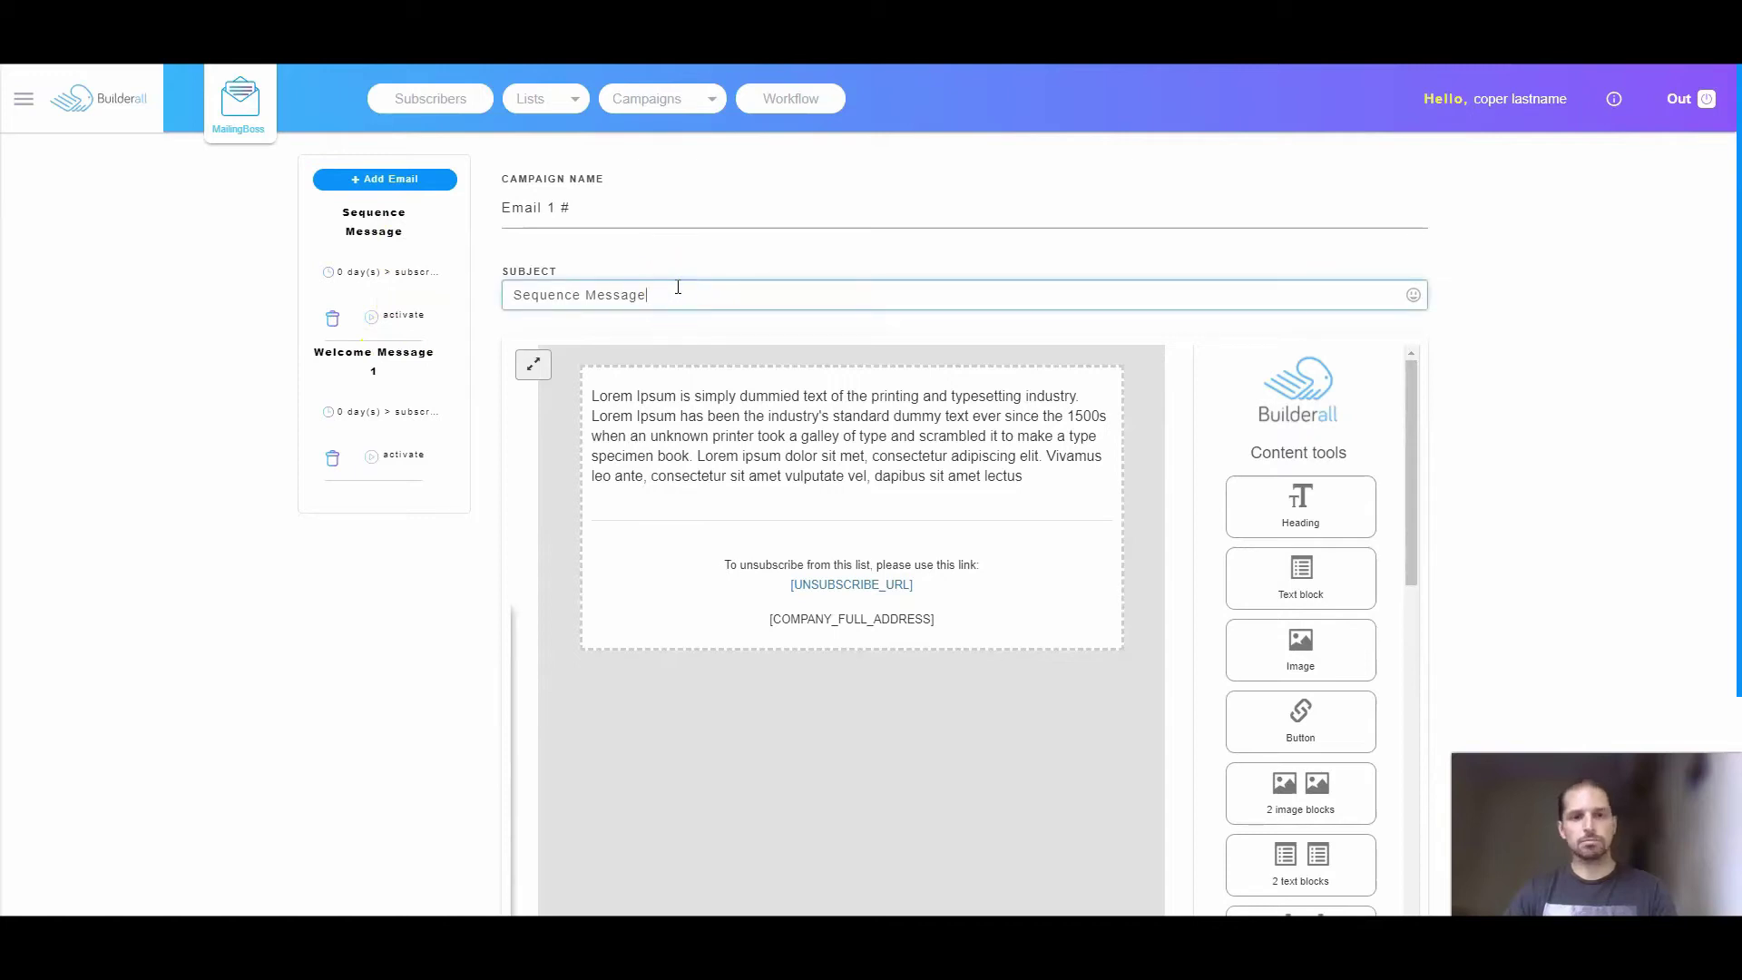
{"action": "double_click", "coordinate": [623, 302]}
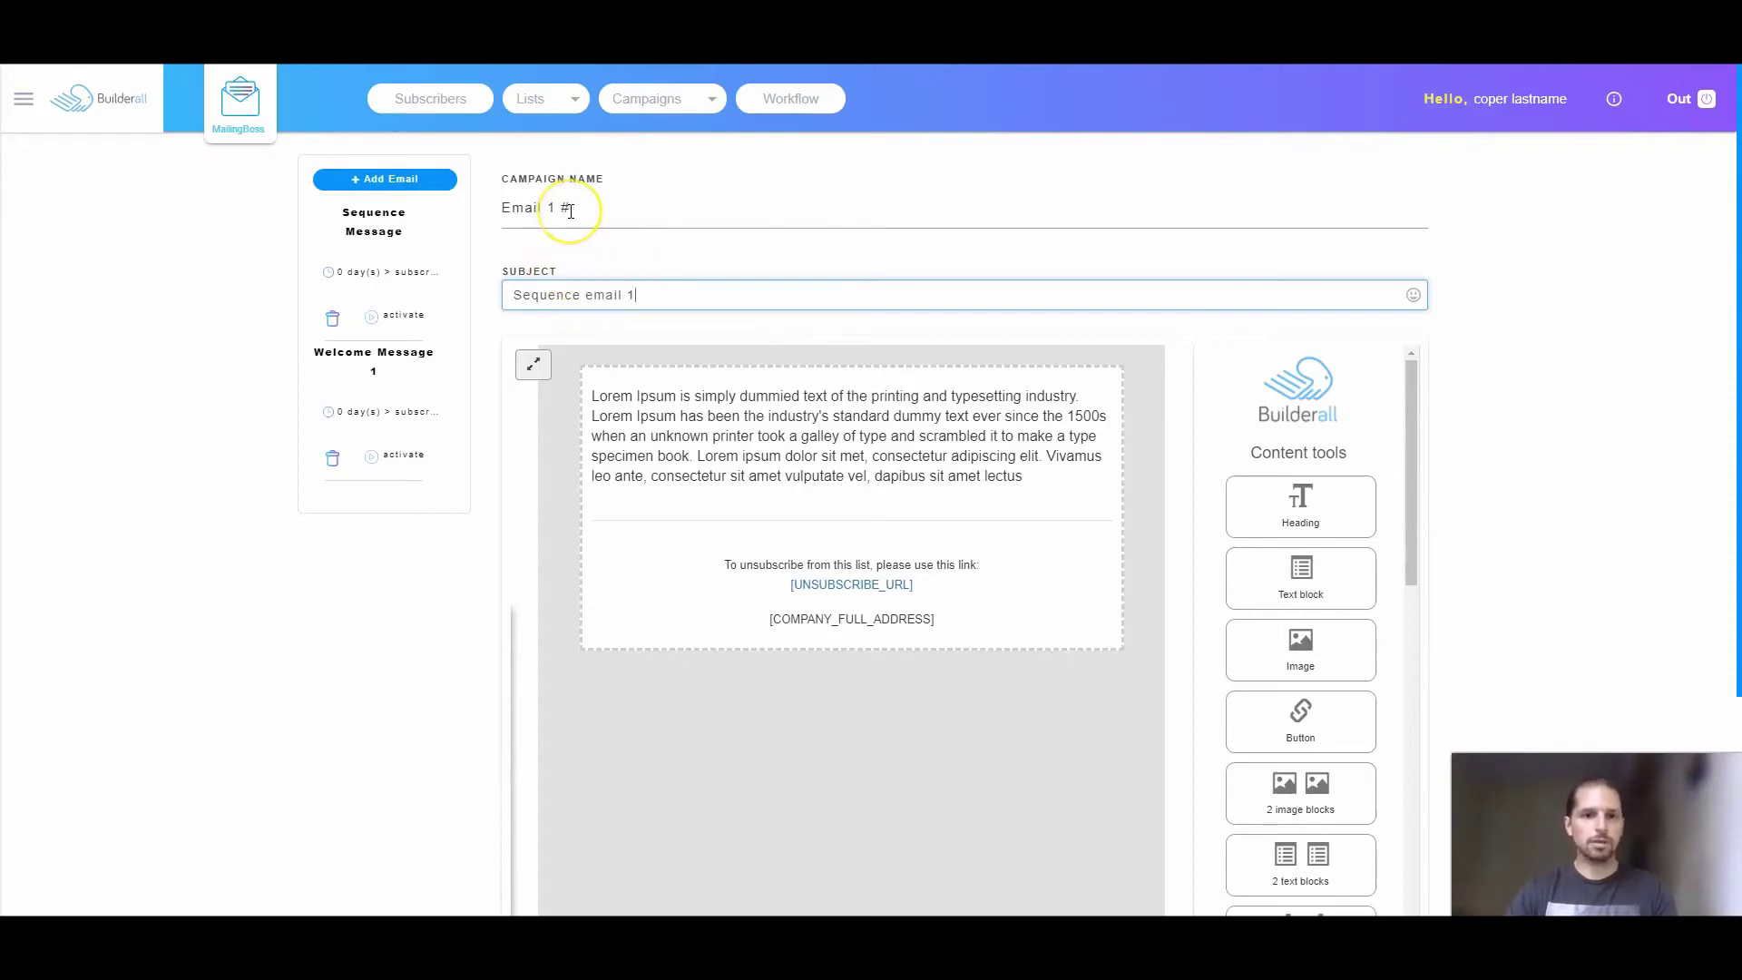
{"action": "left_click_drag", "start_coordinate": [568, 210], "coordinate": [550, 210]}
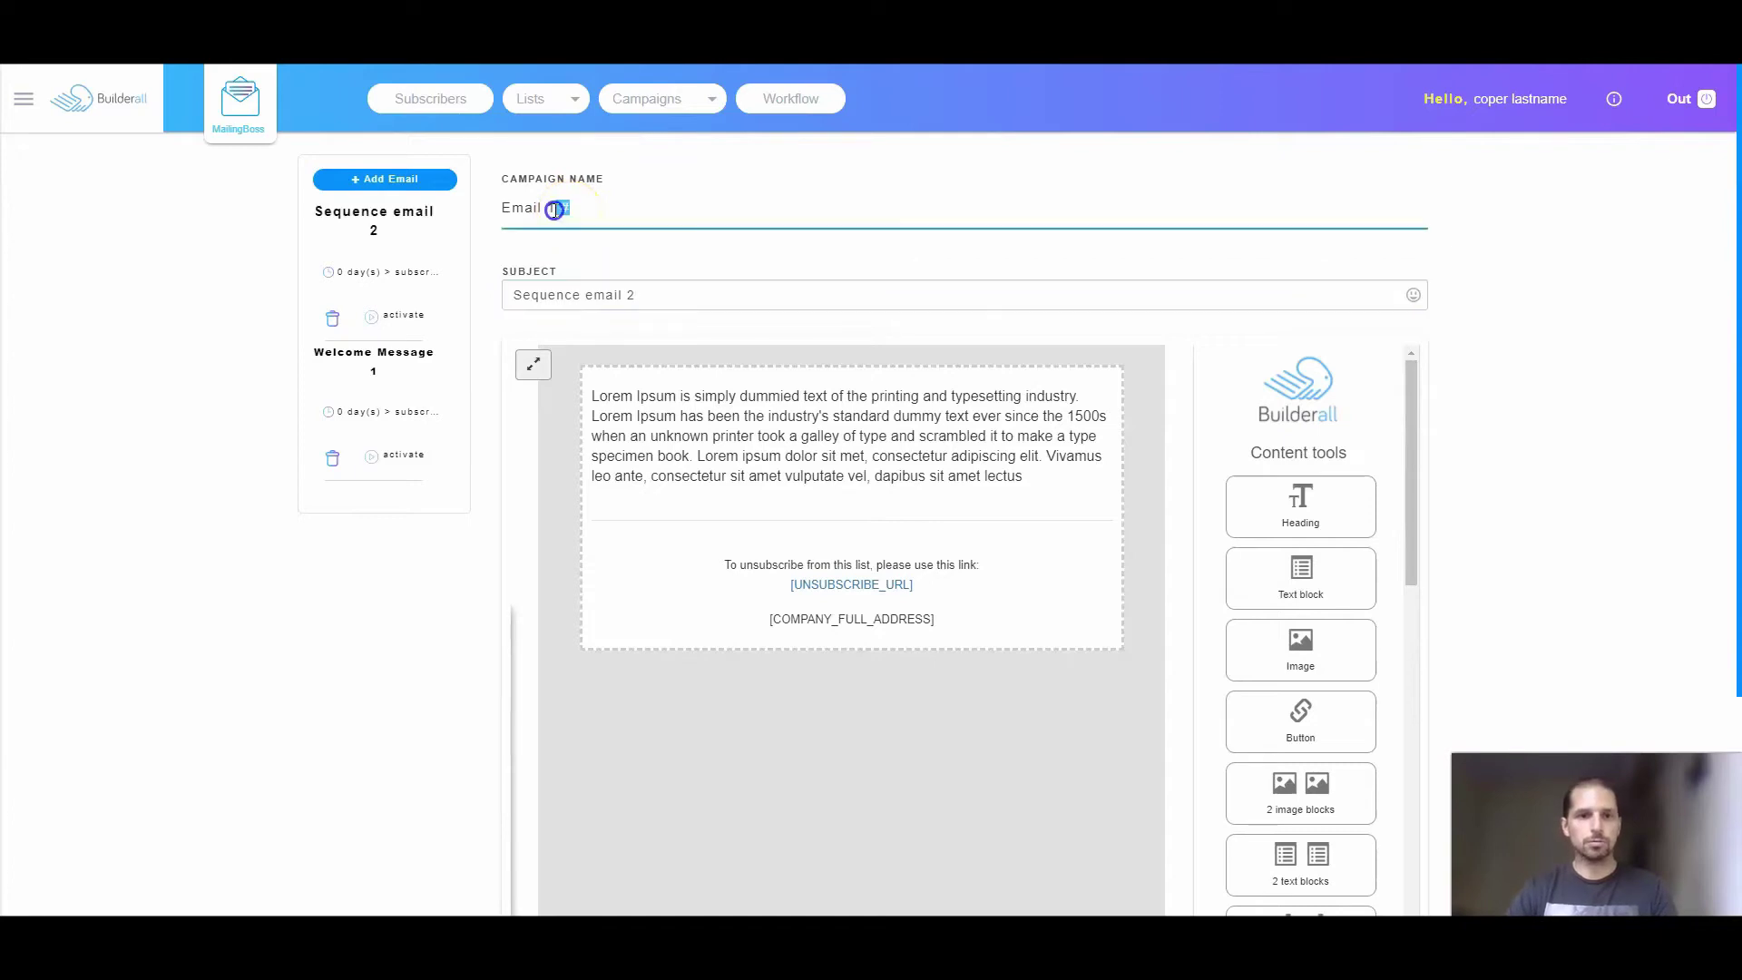
{"action": "type", "text": "2"}
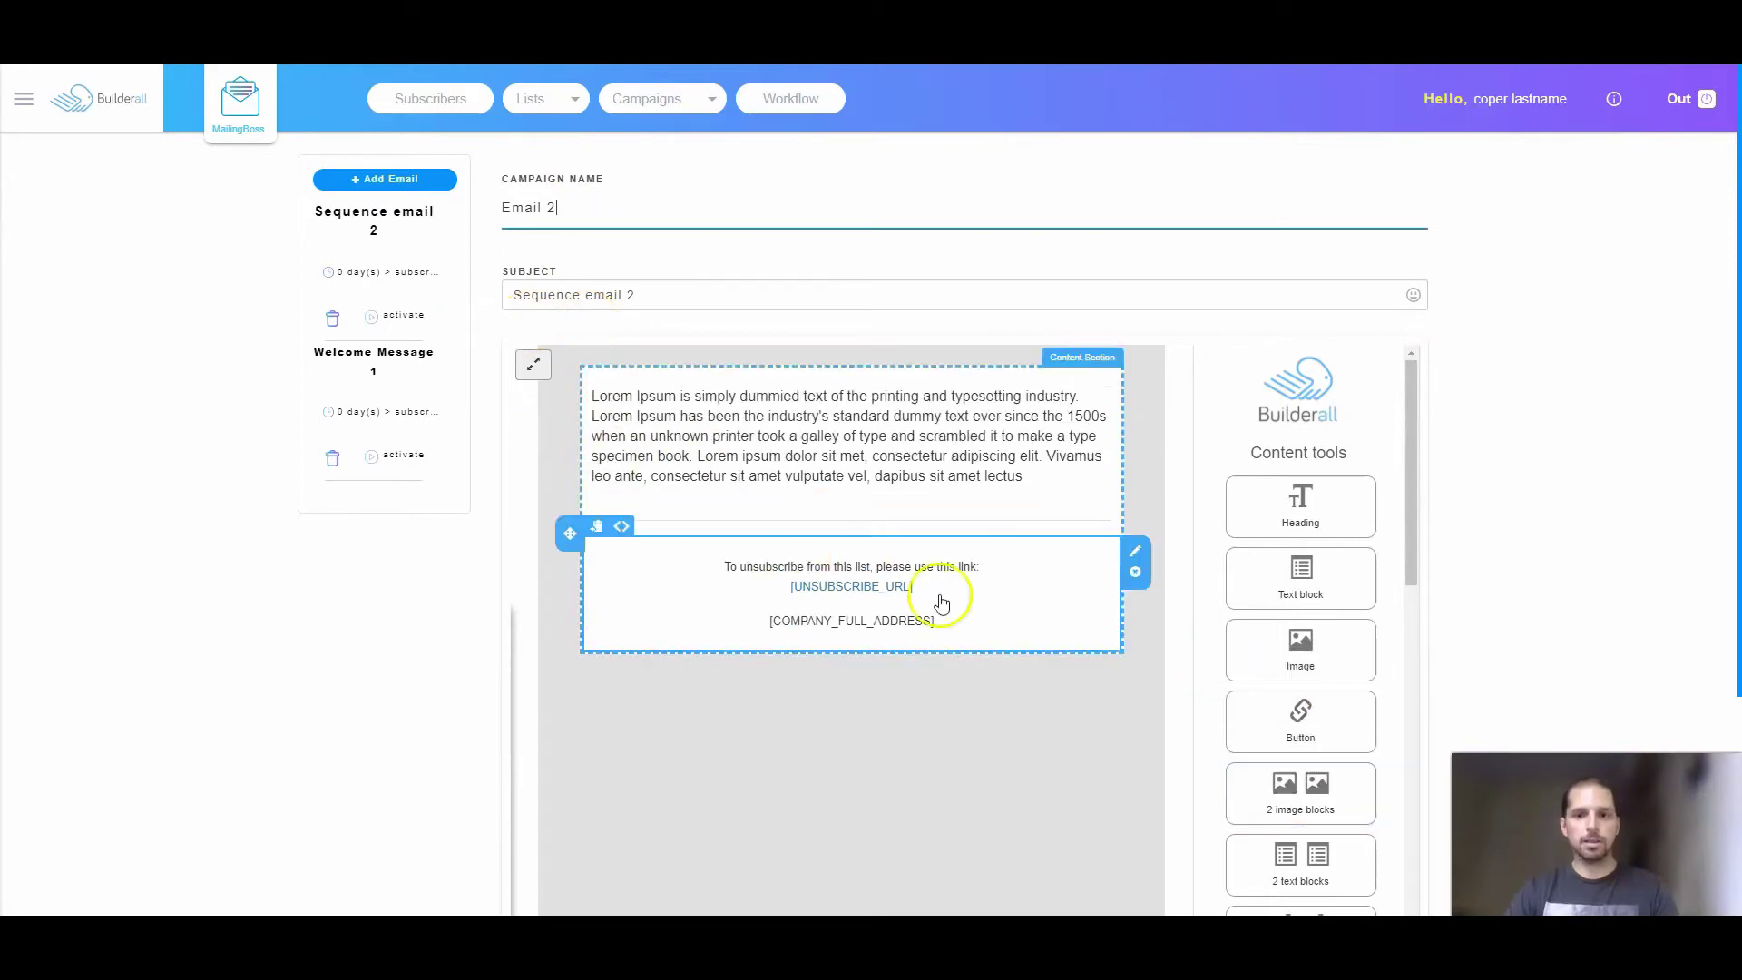
- Replace the Lorem Ipsum body text of Email 2 with "Content 2" and save the email
{"action": "double_click", "coordinate": [821, 476]}
{"action": "triple_click", "coordinate": [1026, 481]}
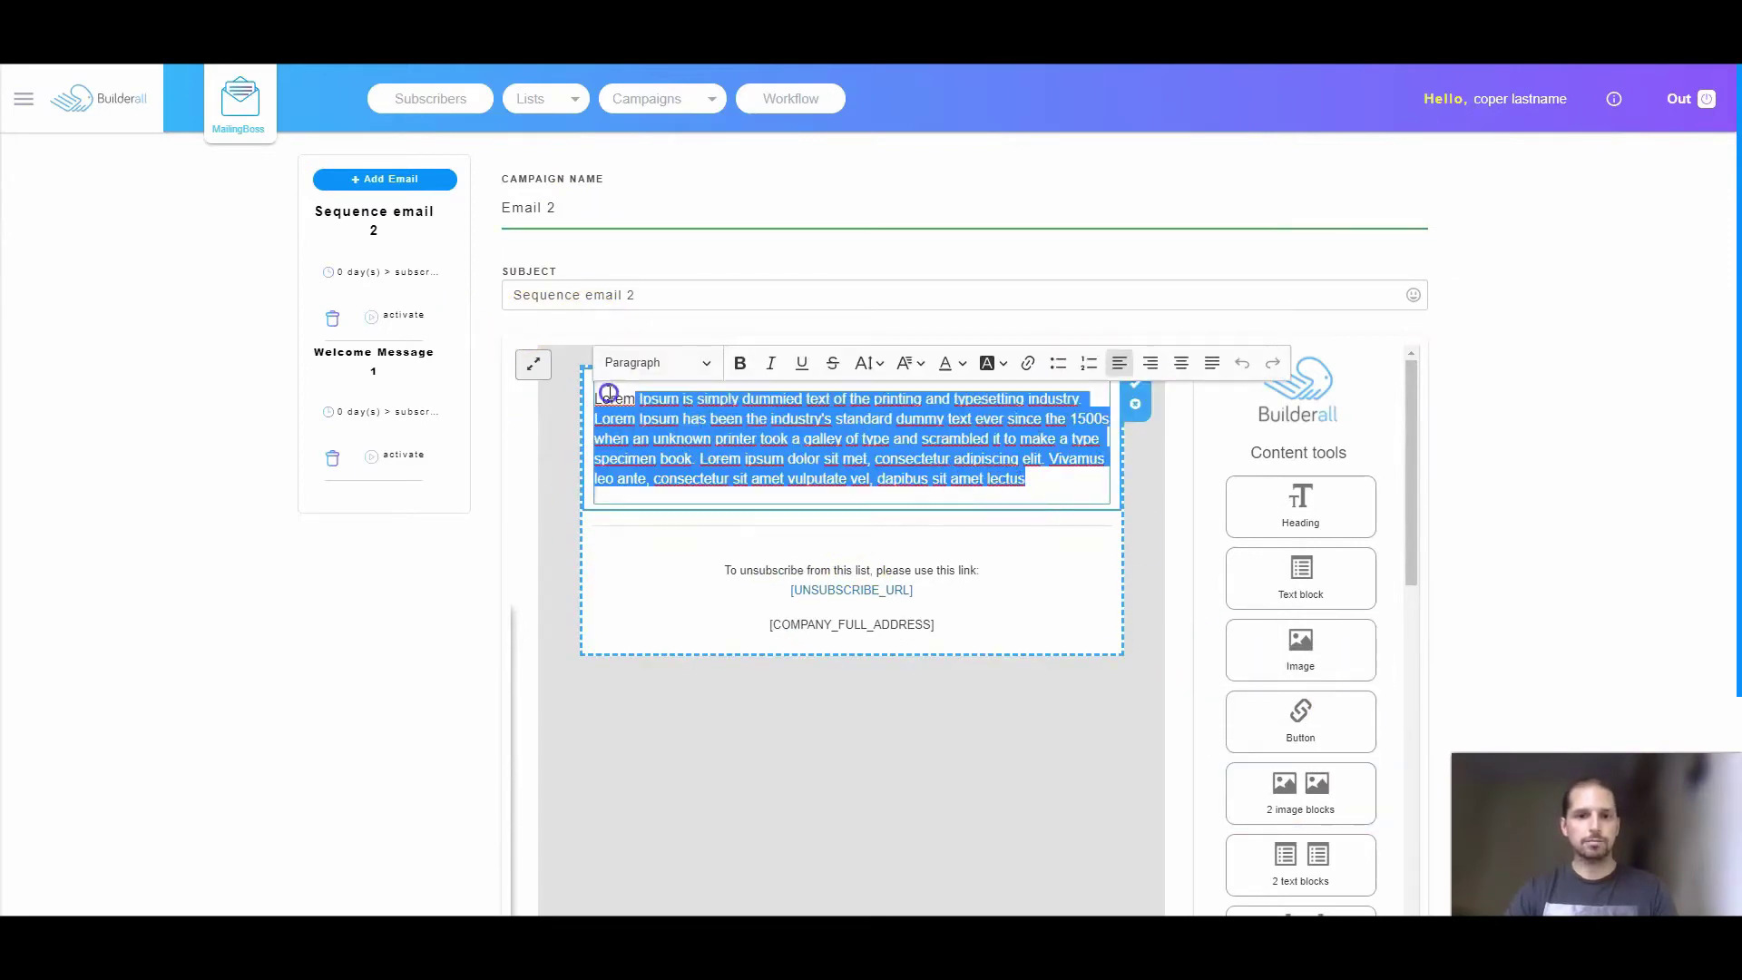
{"action": "left_click", "coordinate": [575, 383]}
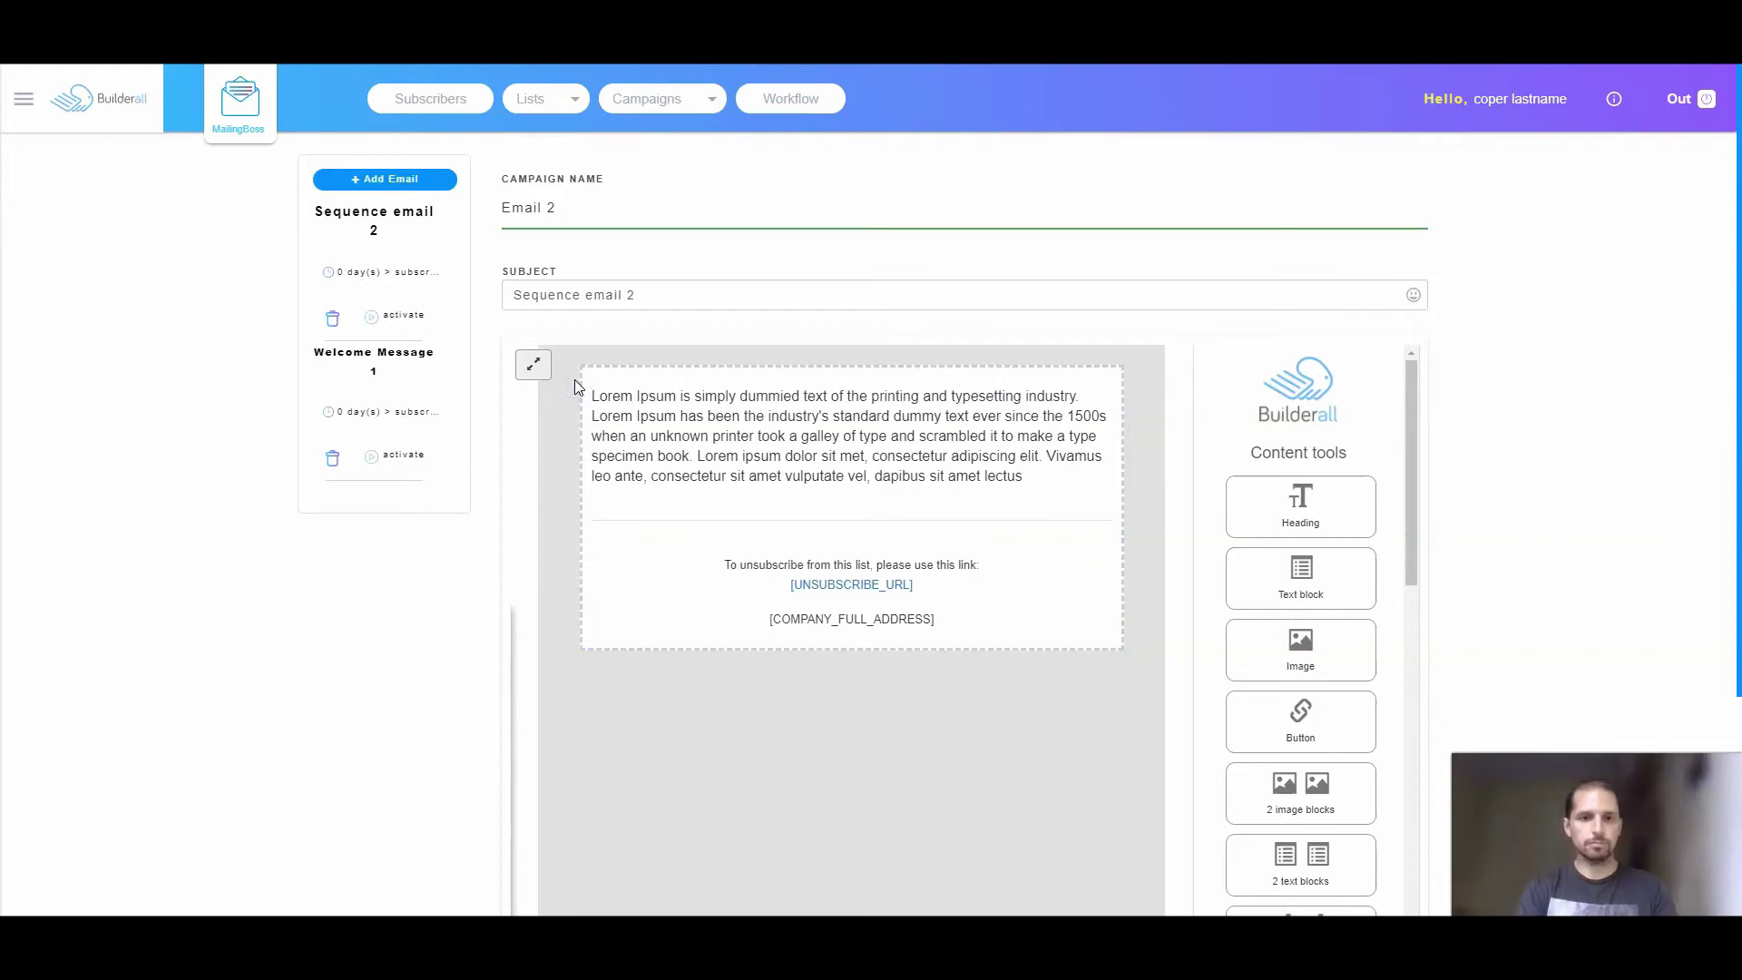
{"action": "double_click", "coordinate": [614, 399]}
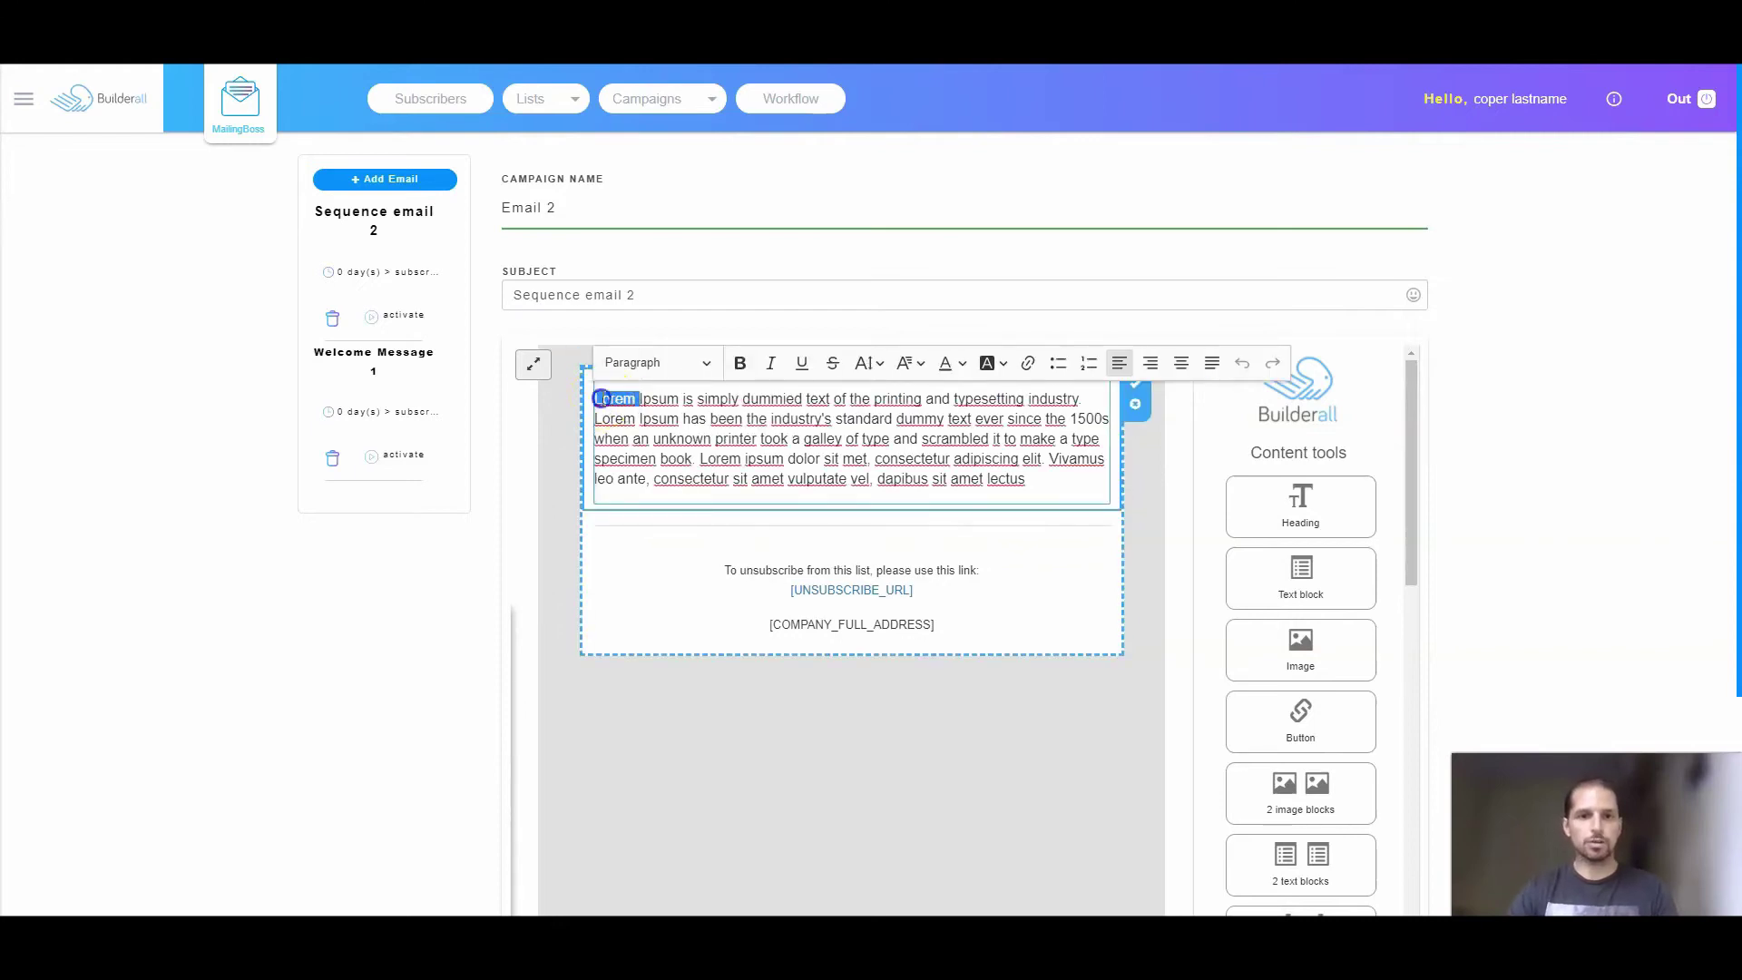
{"action": "left_click_drag", "start_coordinate": [597, 399], "coordinate": [1067, 488]}
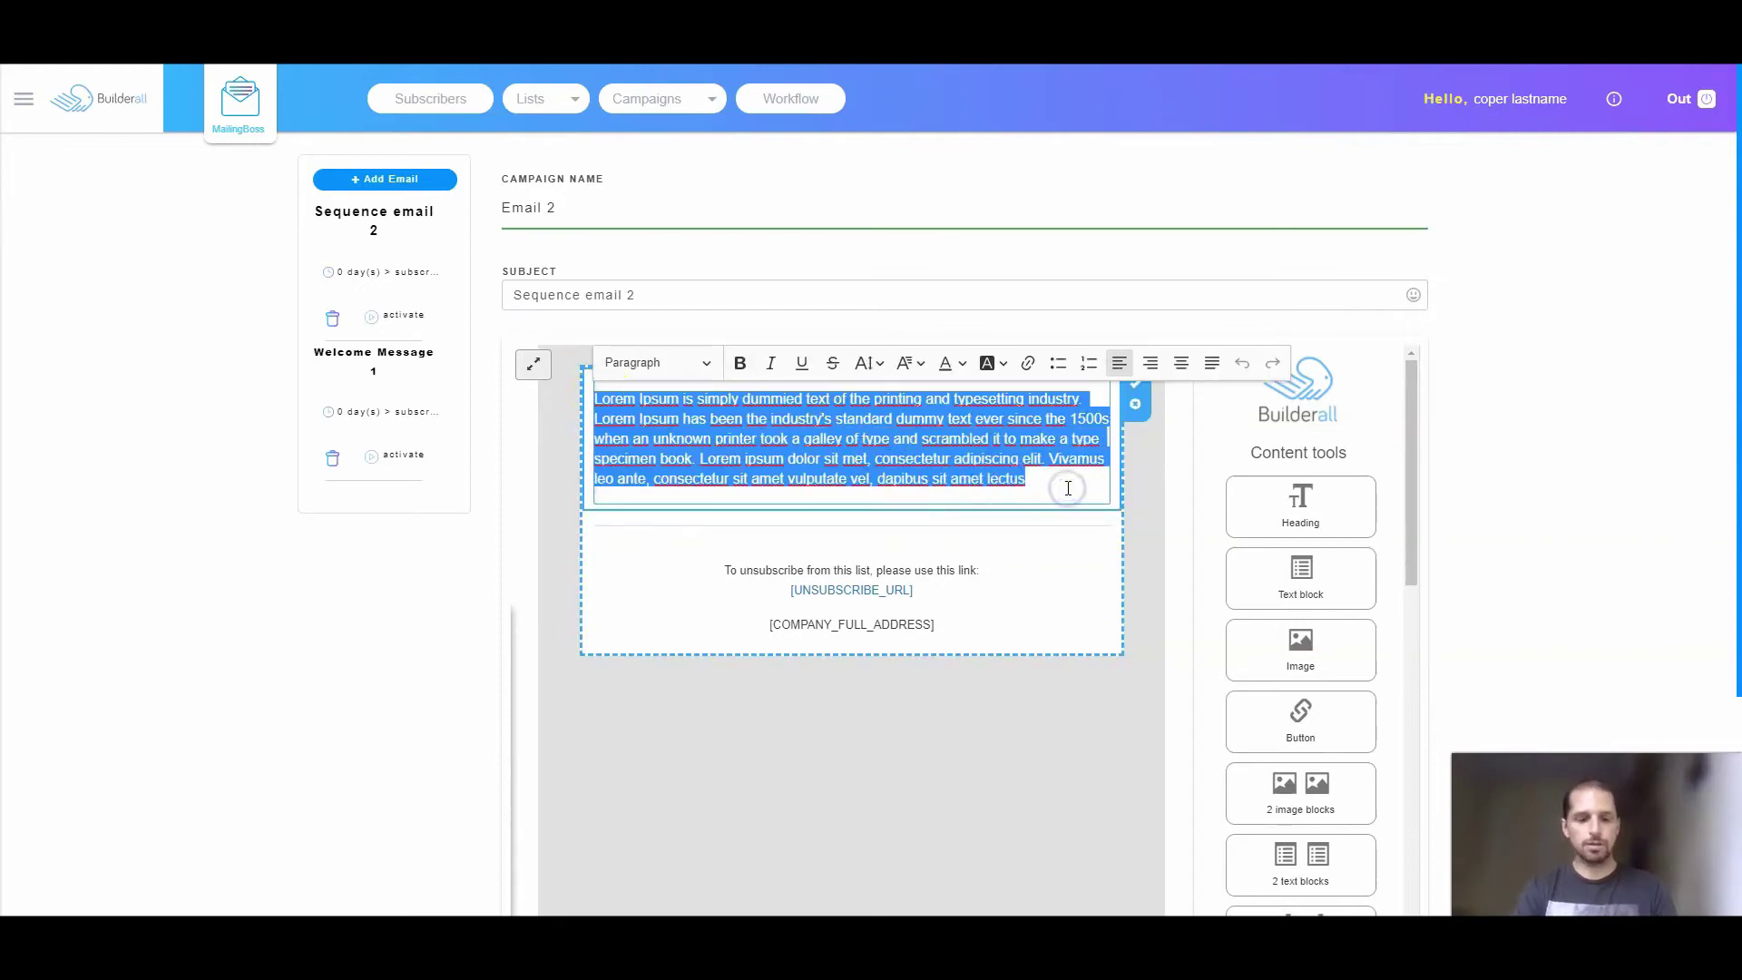
{"action": "type", "text": "Content 2"}
{"action": "left_click", "coordinate": [1456, 646]}
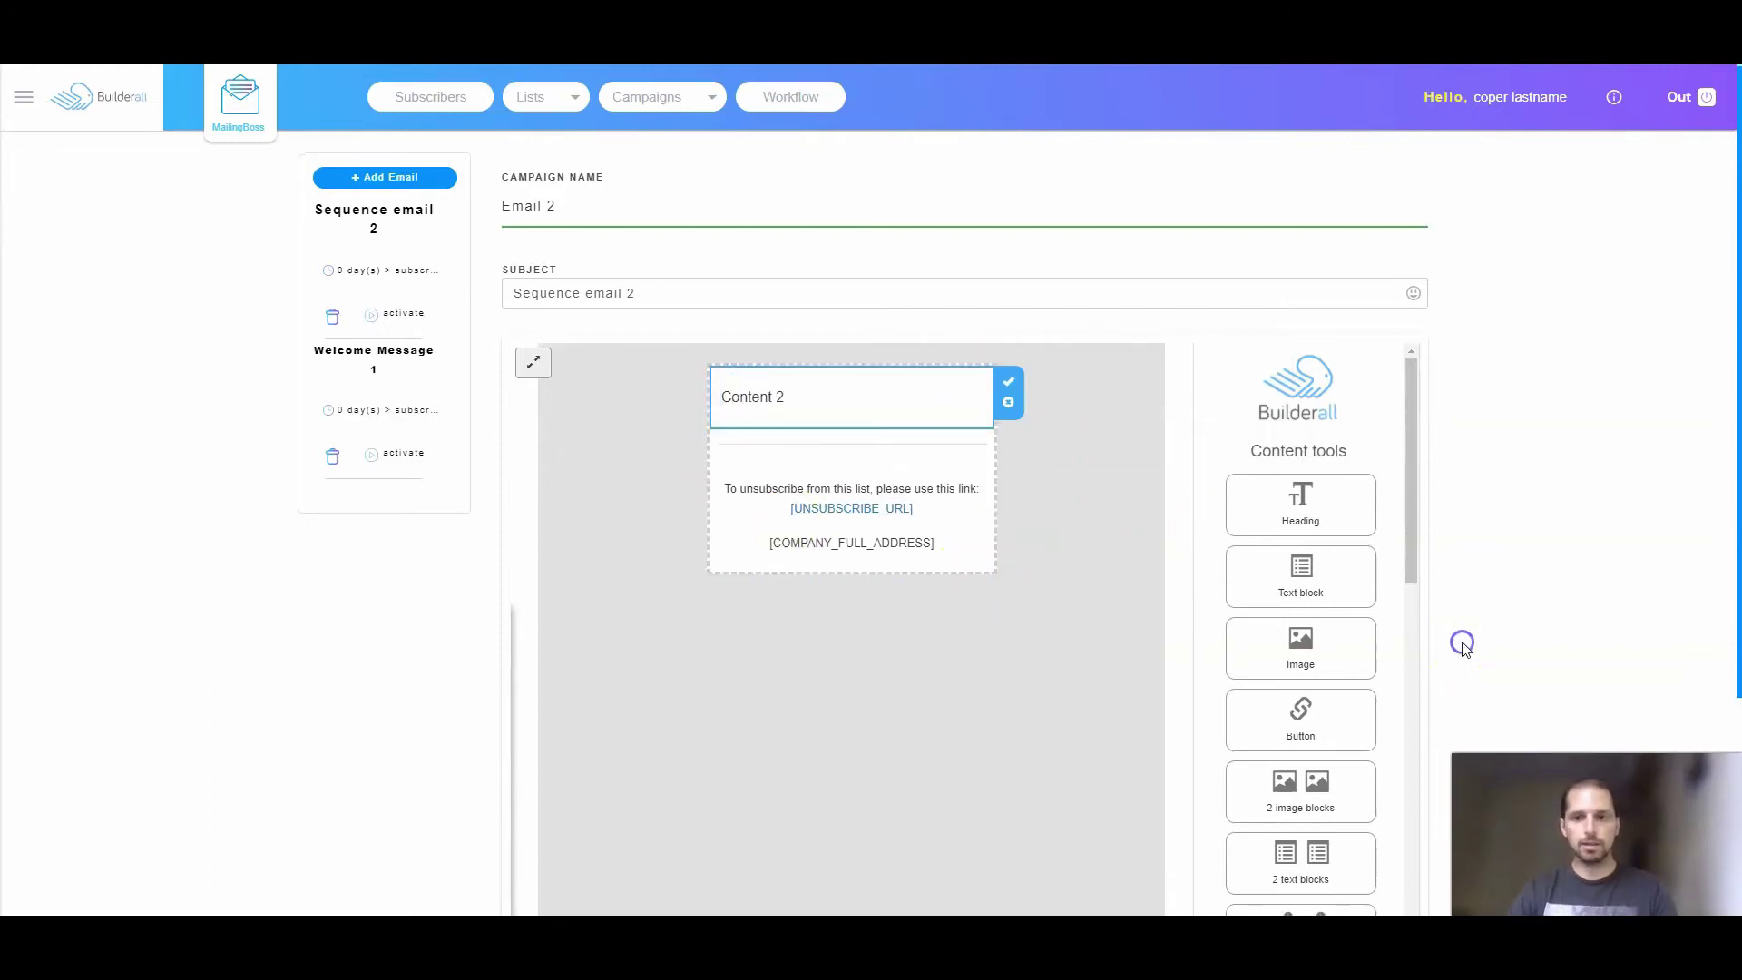
{"action": "scroll", "coordinate": [1461, 646], "scroll_direction": "down", "scroll_amount": 3}
{"action": "left_click", "coordinate": [1356, 881]}
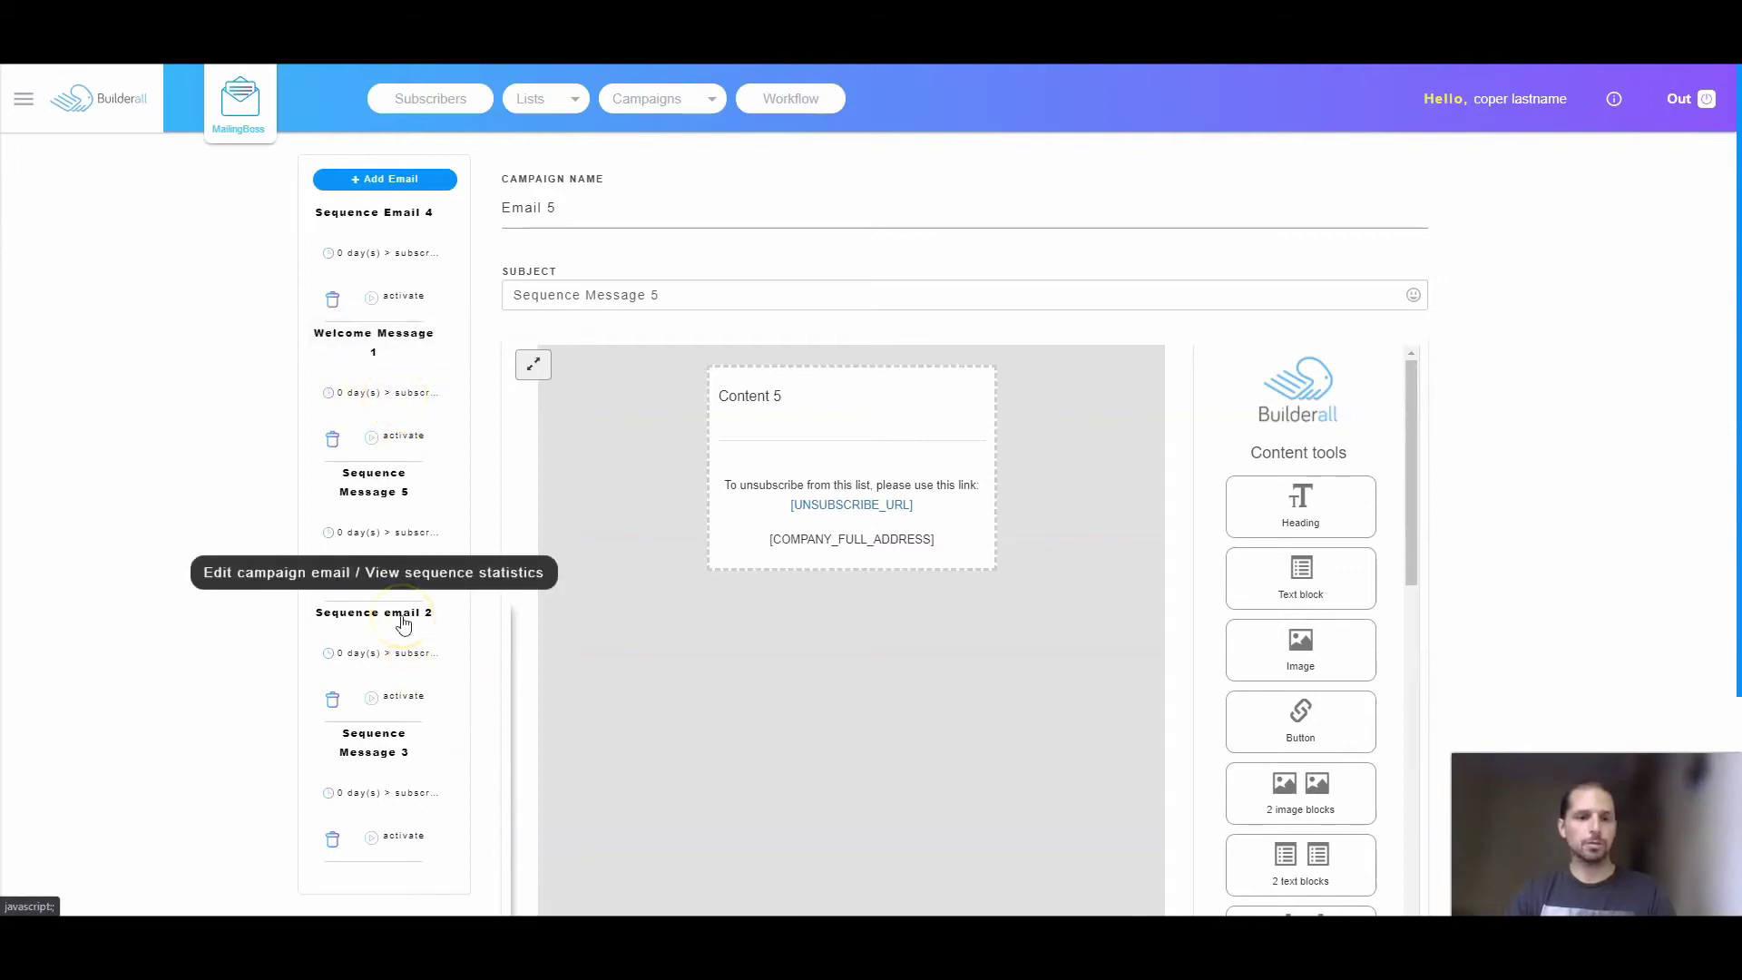
- Schedule Sequence email 2 to send 1 day after subscription and save its campaign options
{"action": "left_click", "coordinate": [357, 653]}
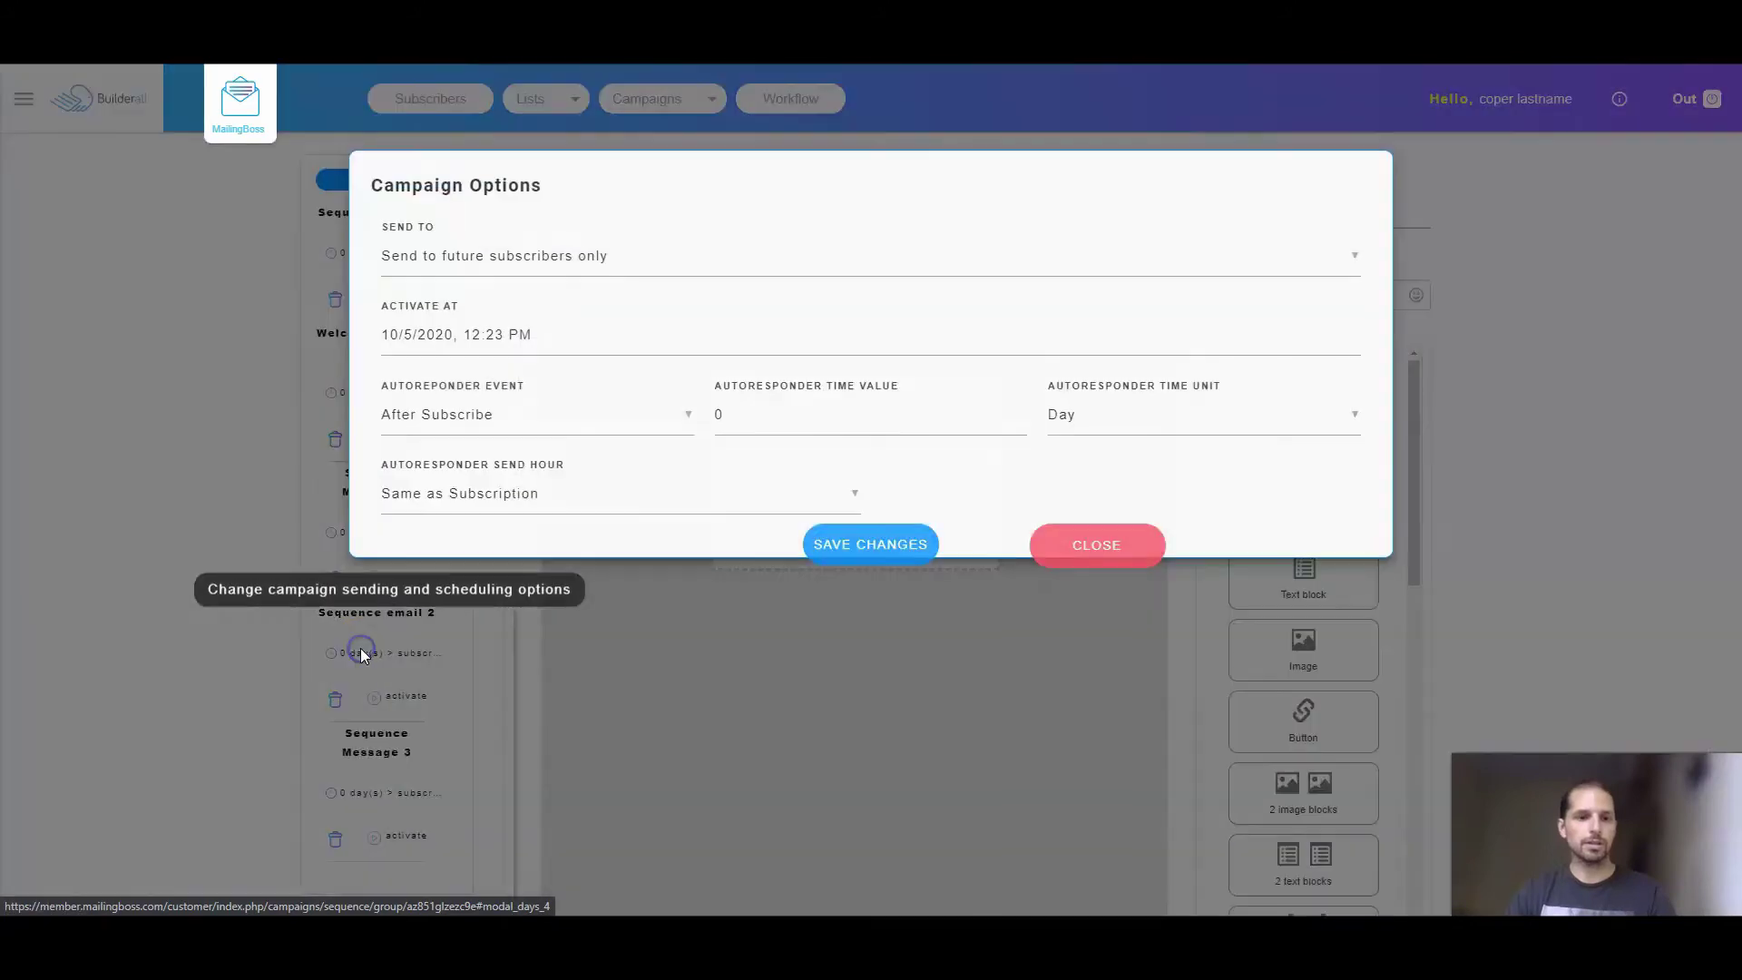
{"action": "double_click", "coordinate": [718, 414]}
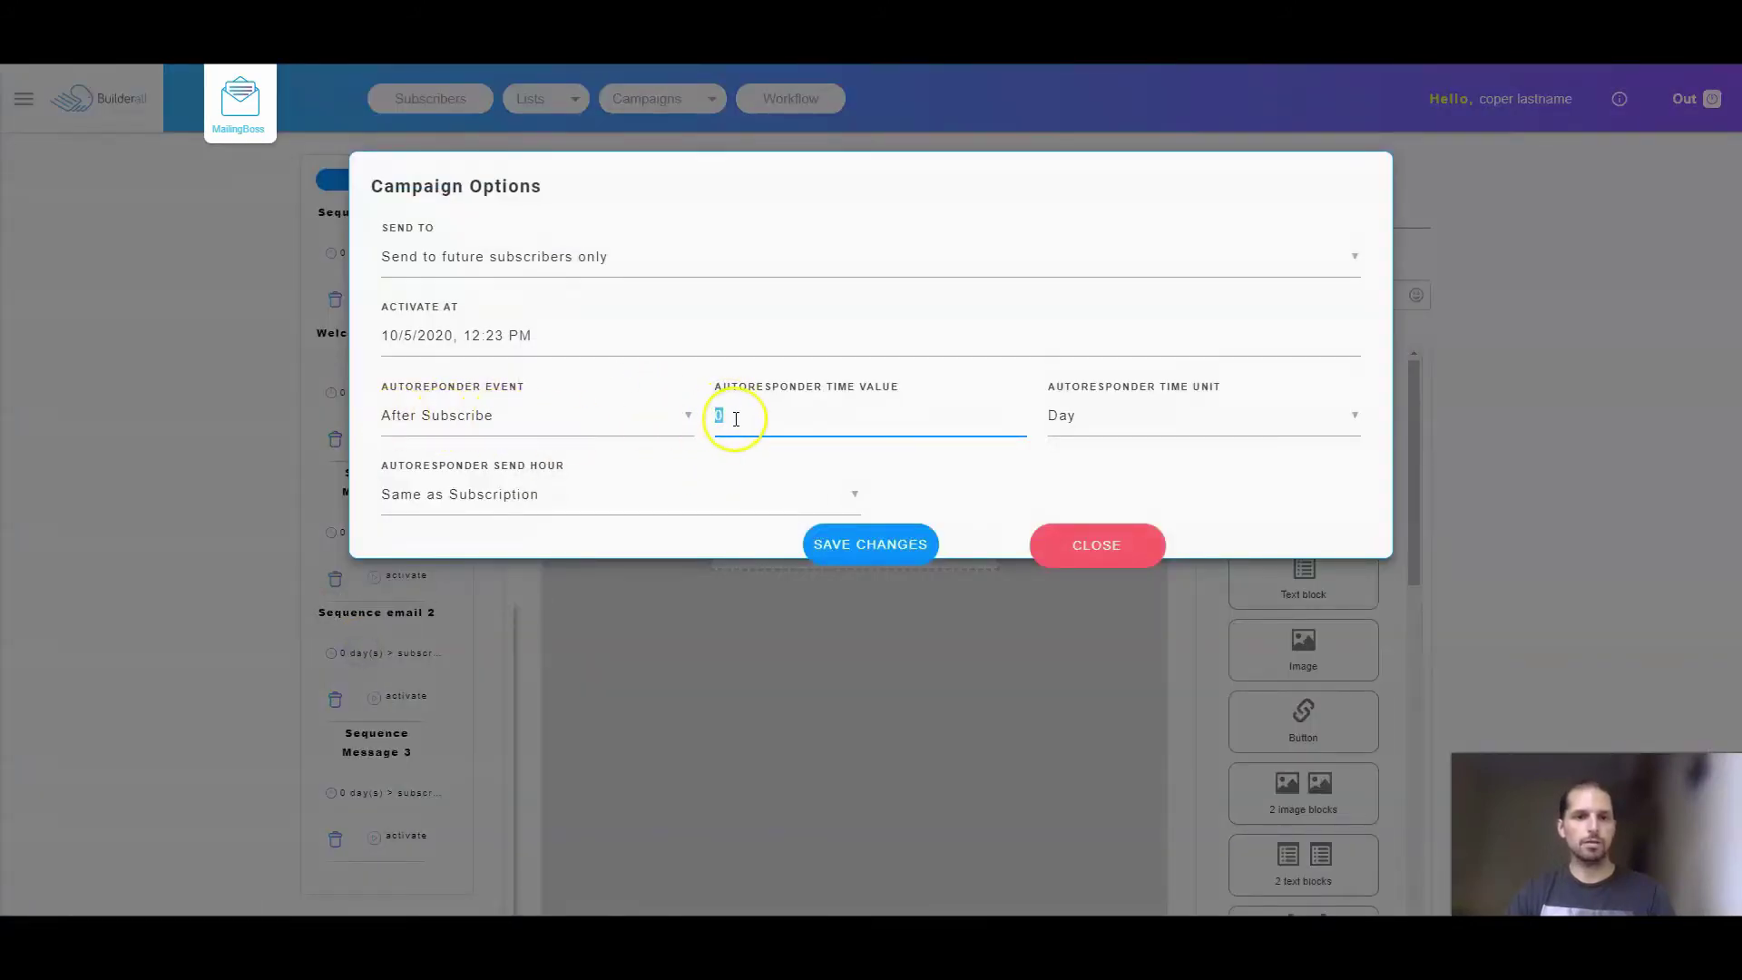
{"action": "type", "text": "1"}
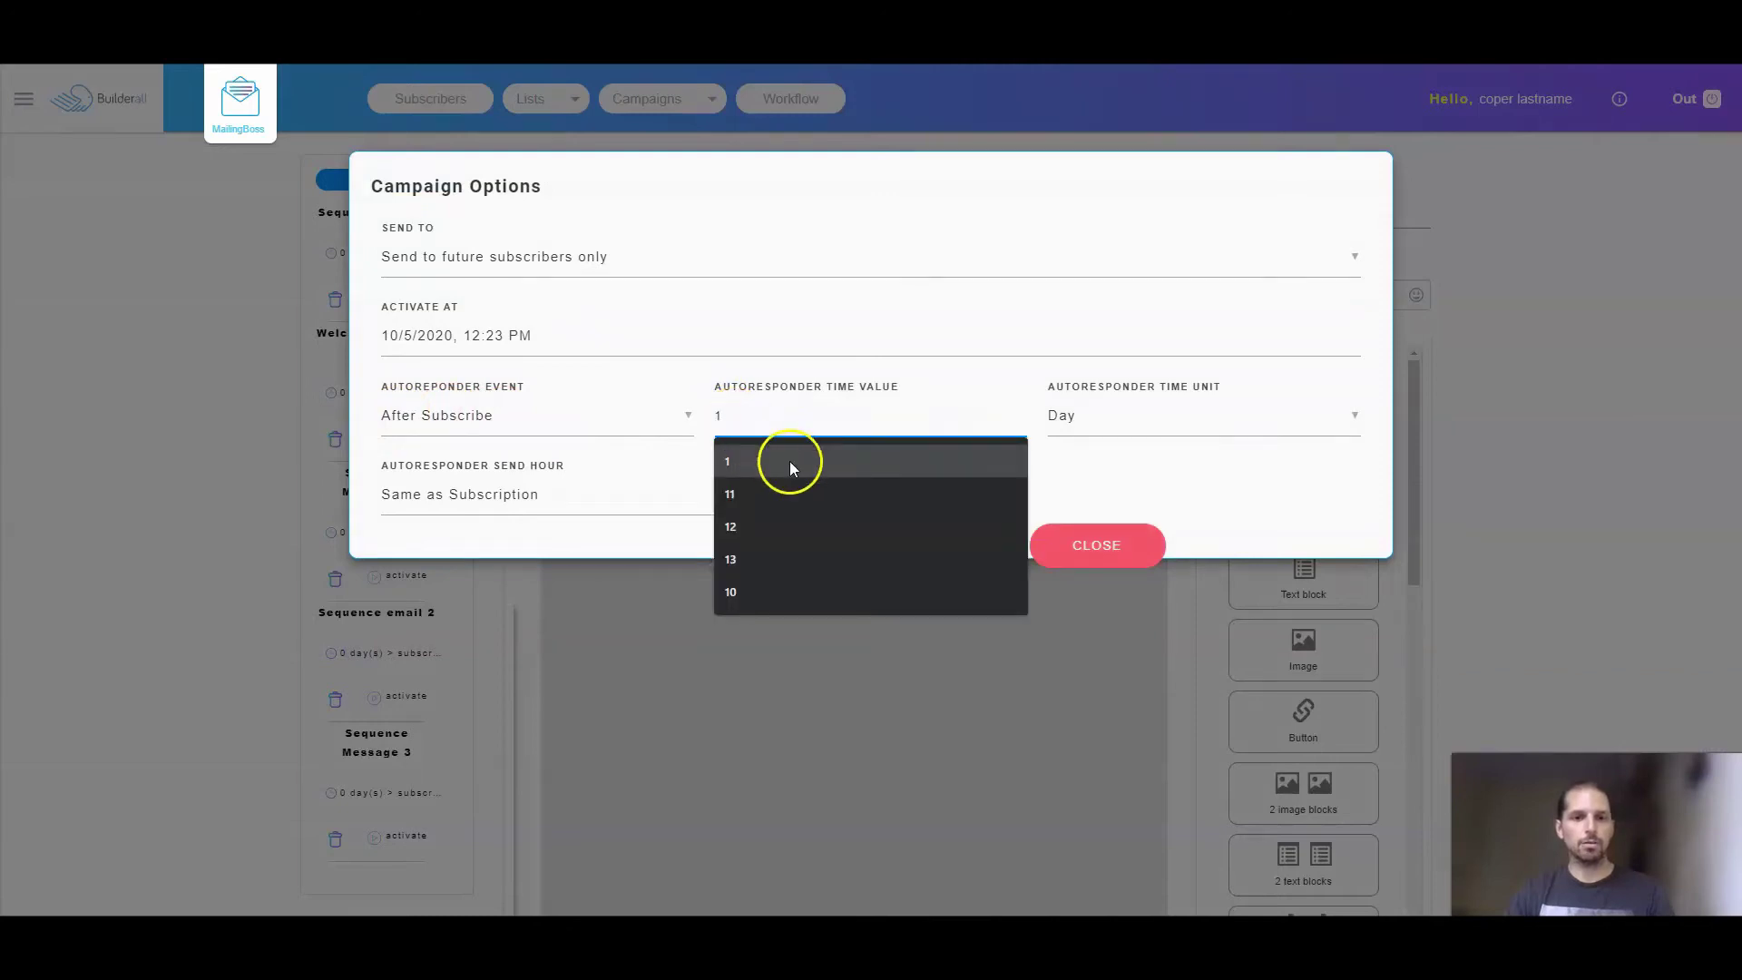
{"action": "left_click", "coordinate": [1099, 414]}
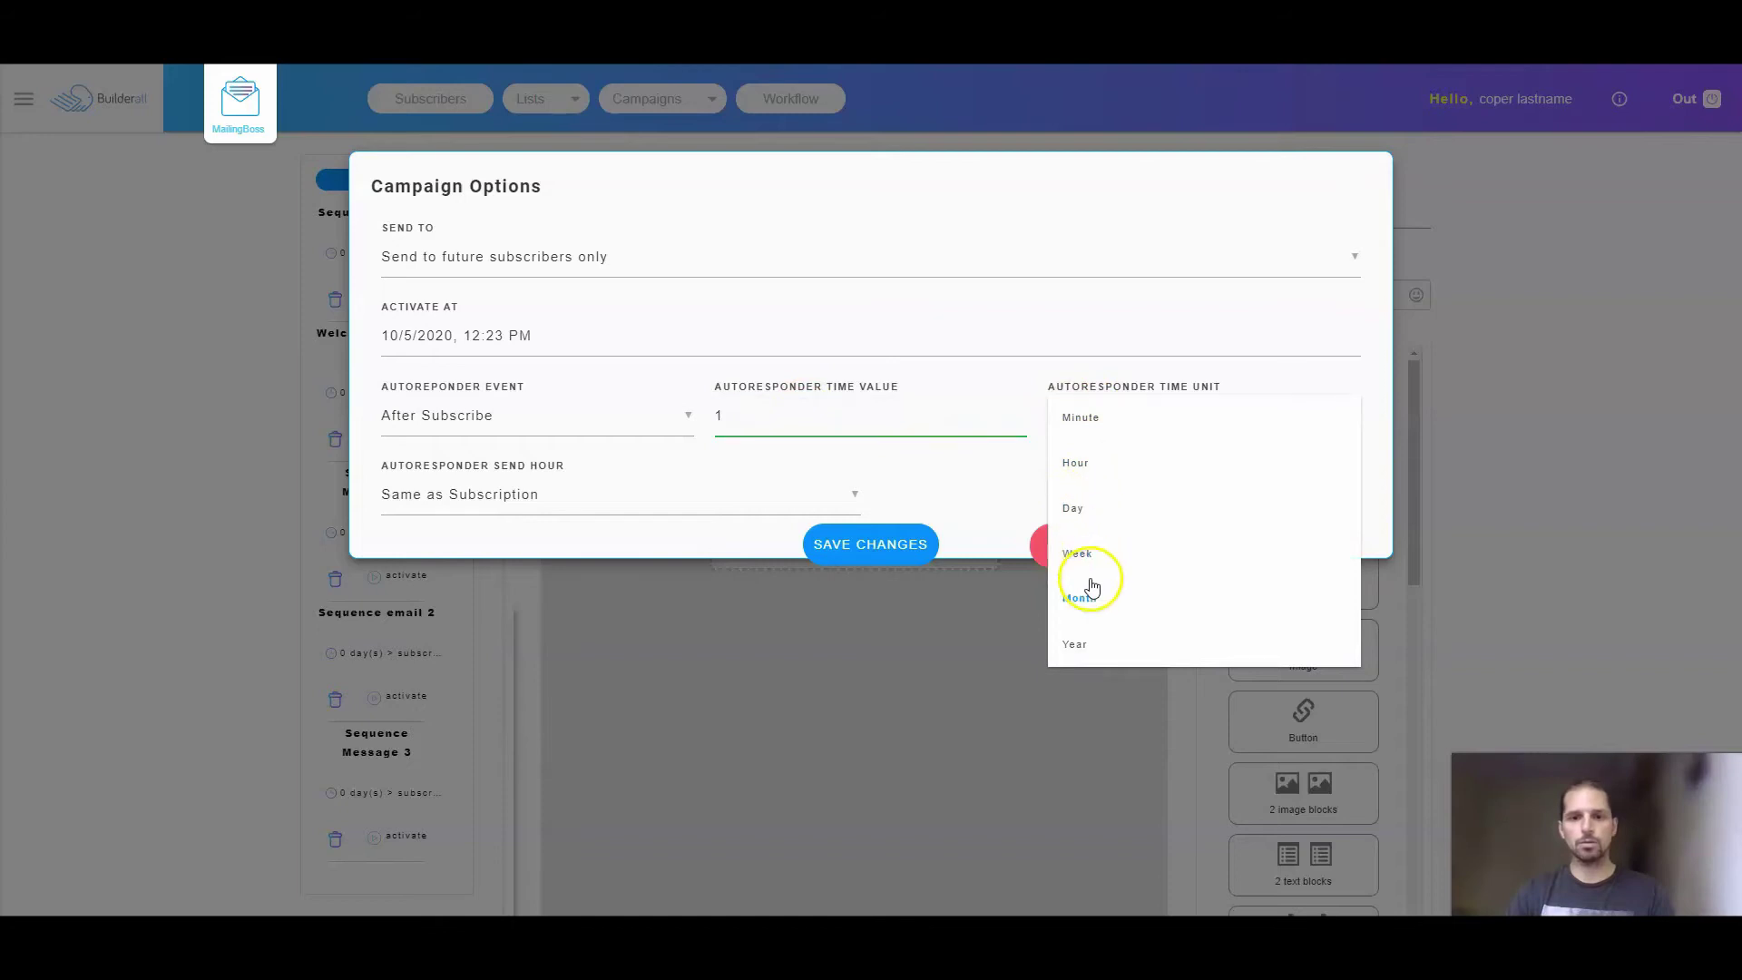
{"action": "left_click", "coordinate": [931, 413]}
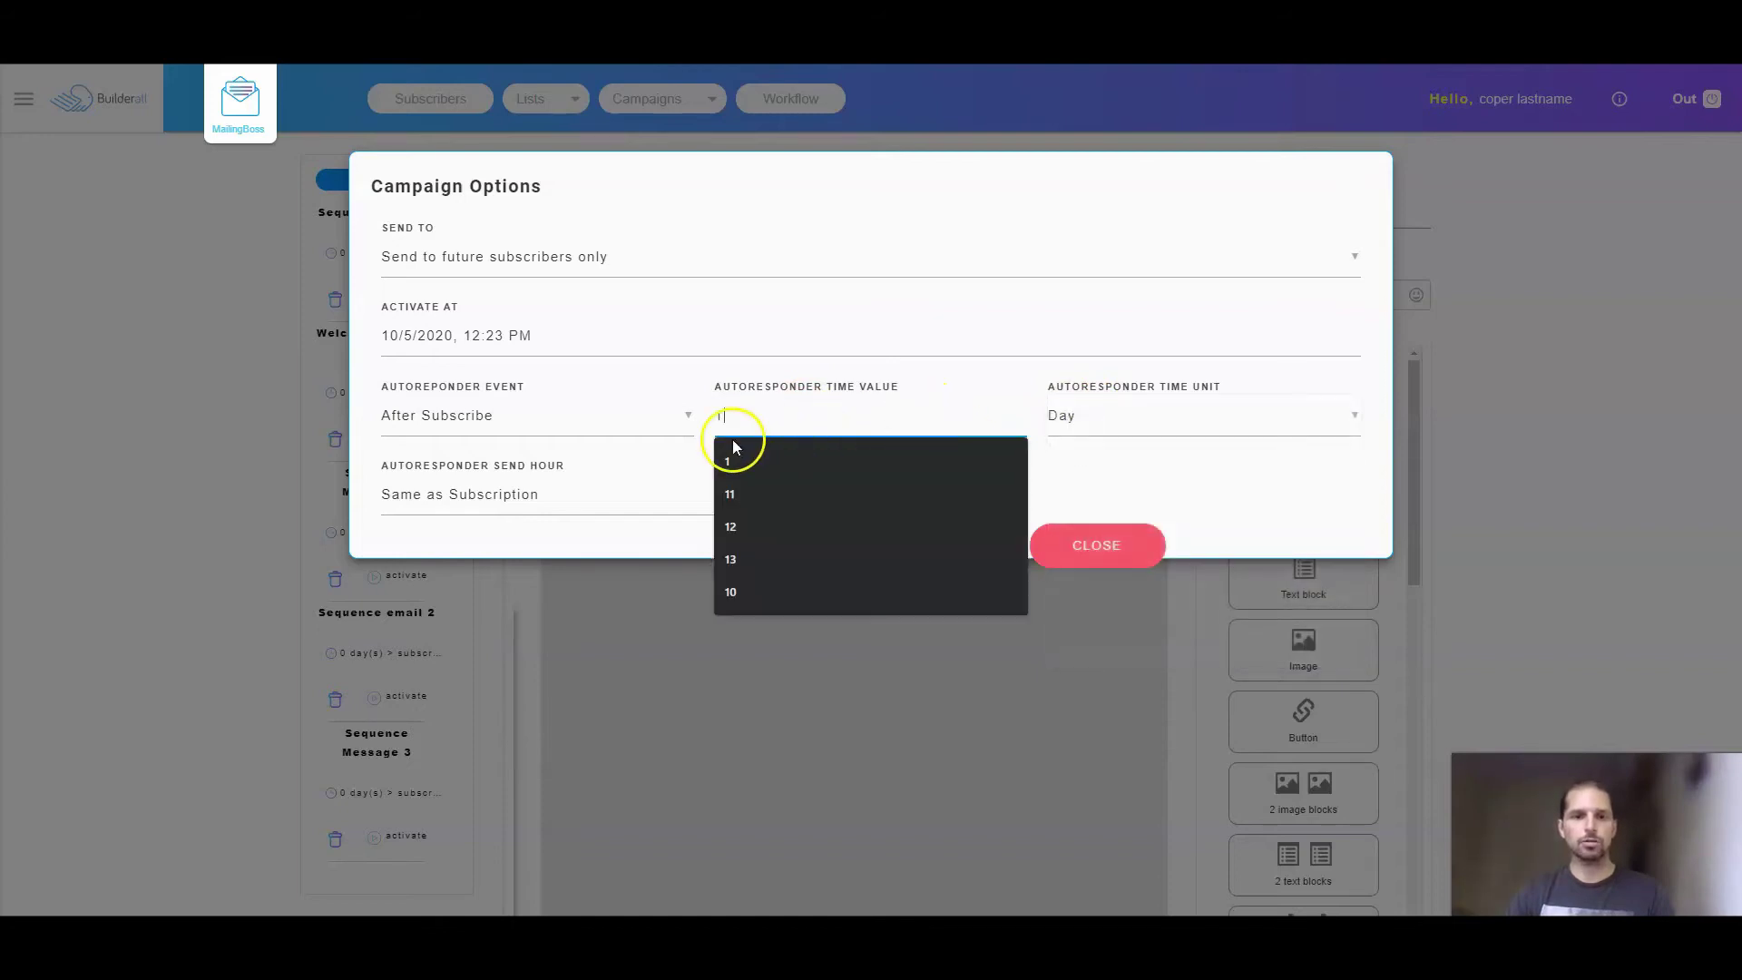
{"action": "left_click", "coordinate": [695, 461]}
{"action": "left_click", "coordinate": [869, 530]}
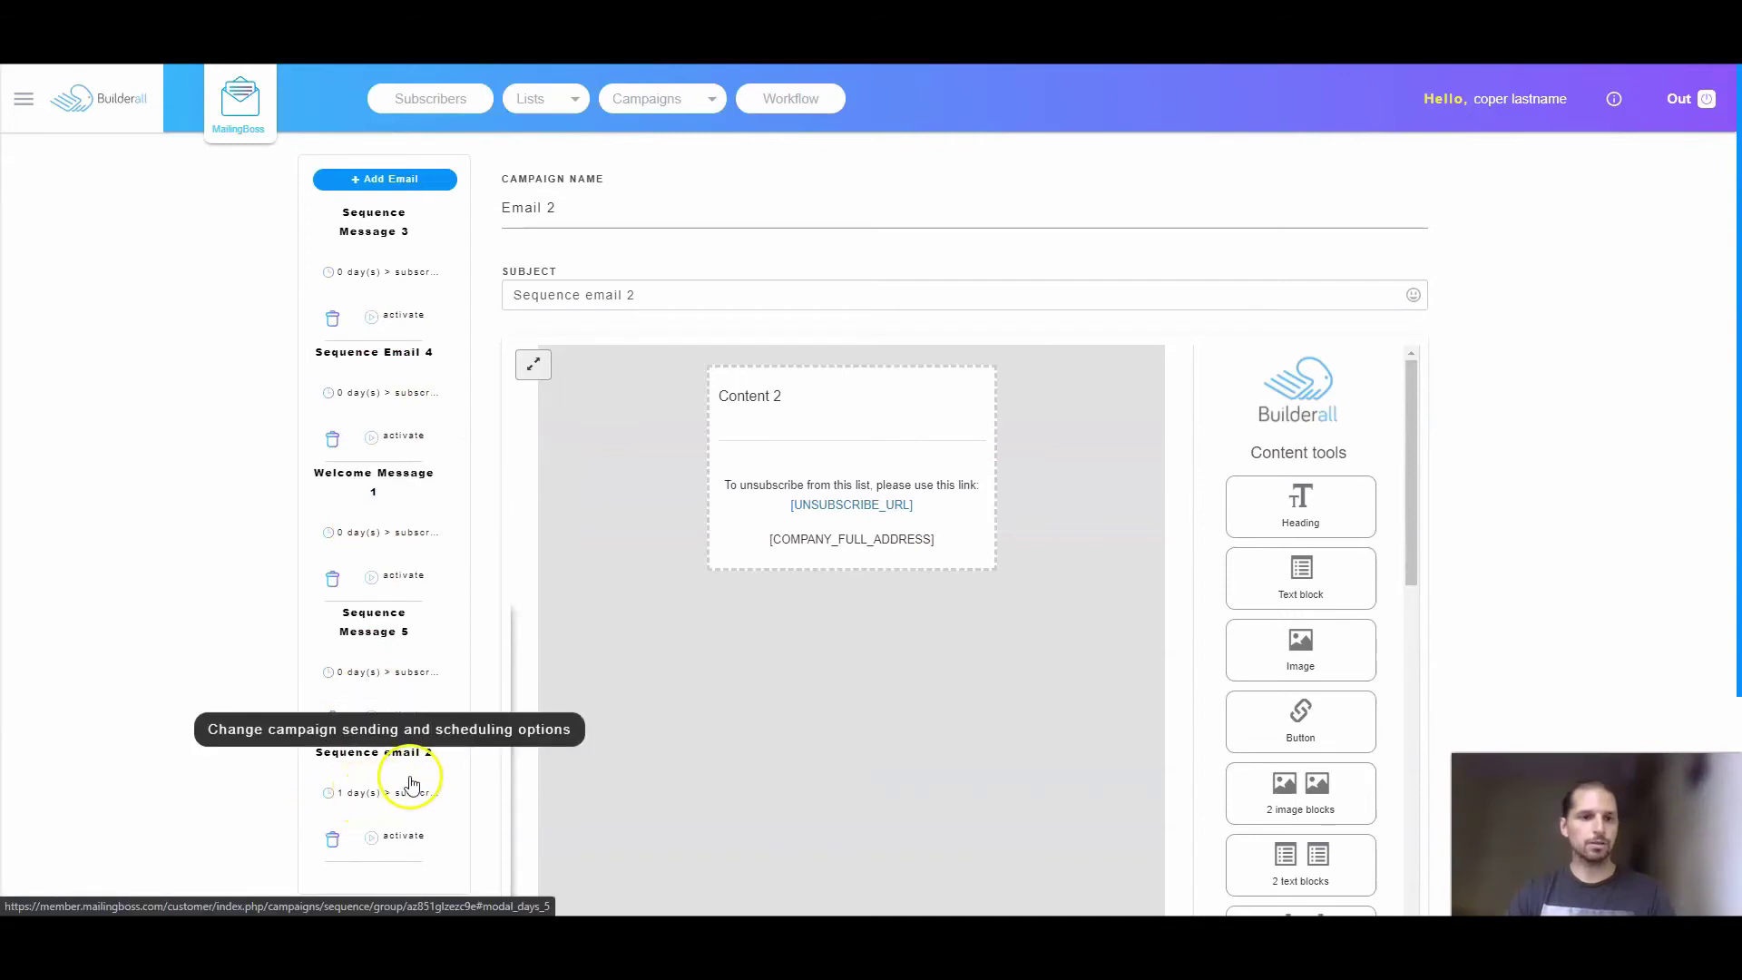
- Set Sequence Message 3's autoresponder time value to 2 days after subscription and save the changes
{"action": "left_click", "coordinate": [370, 273]}
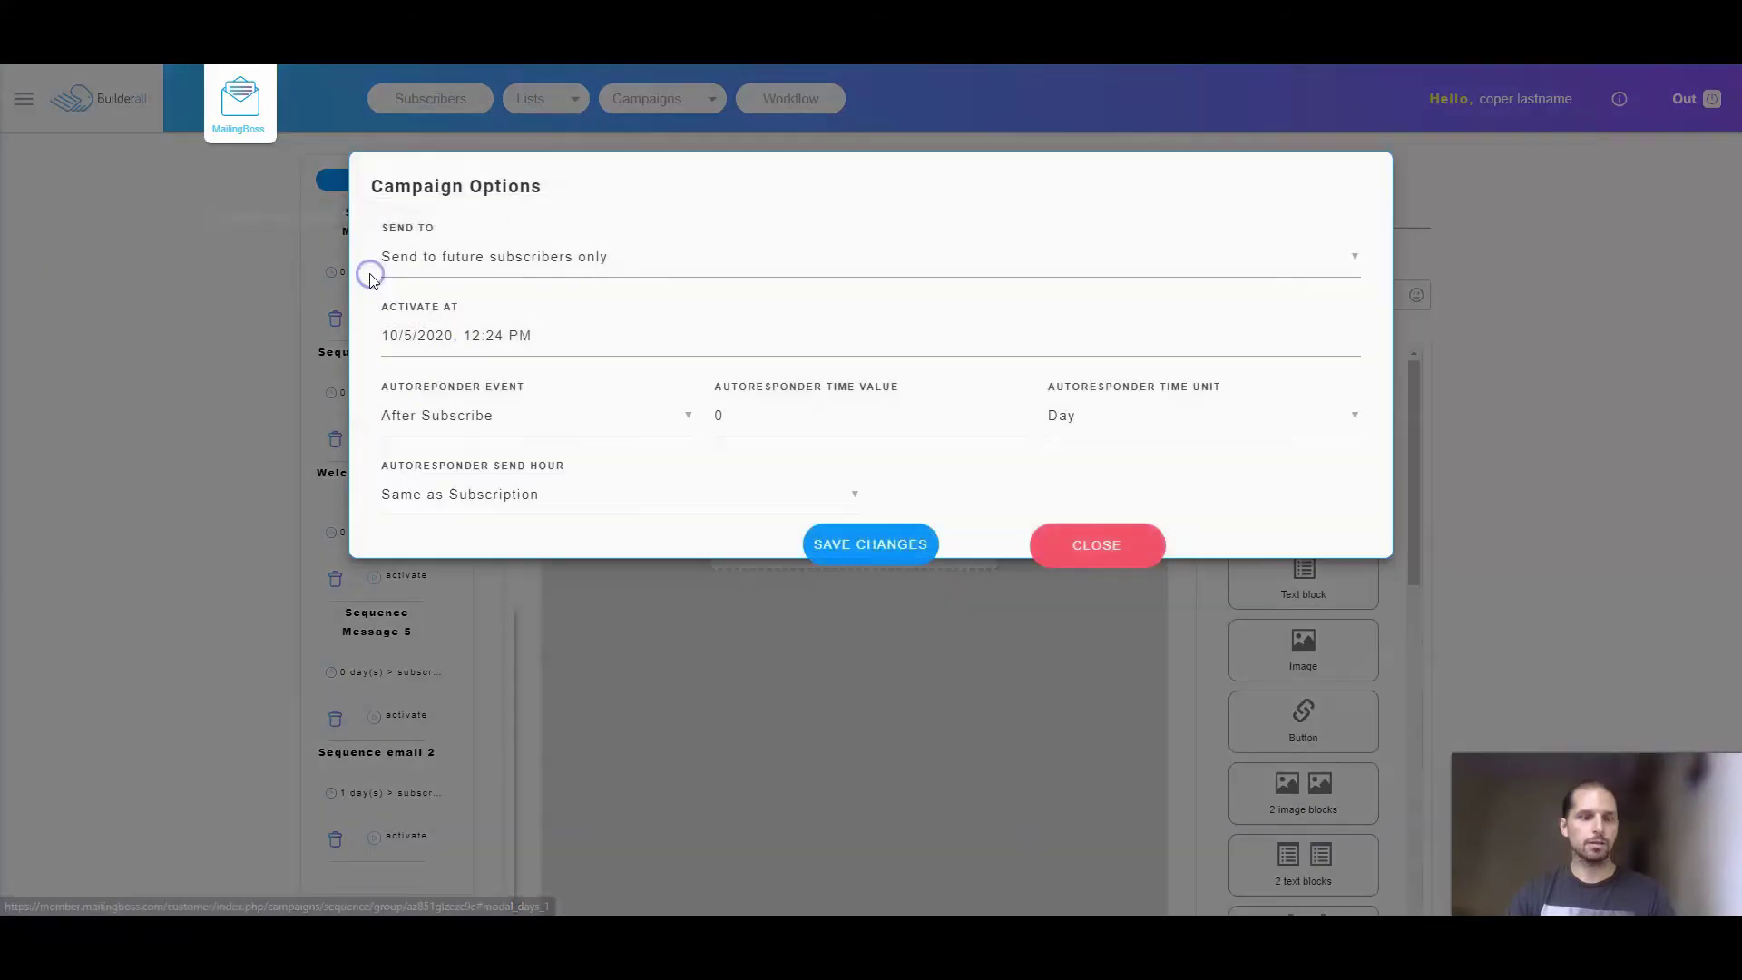
{"action": "left_click", "coordinate": [726, 413]}
{"action": "left_click", "coordinate": [709, 415]}
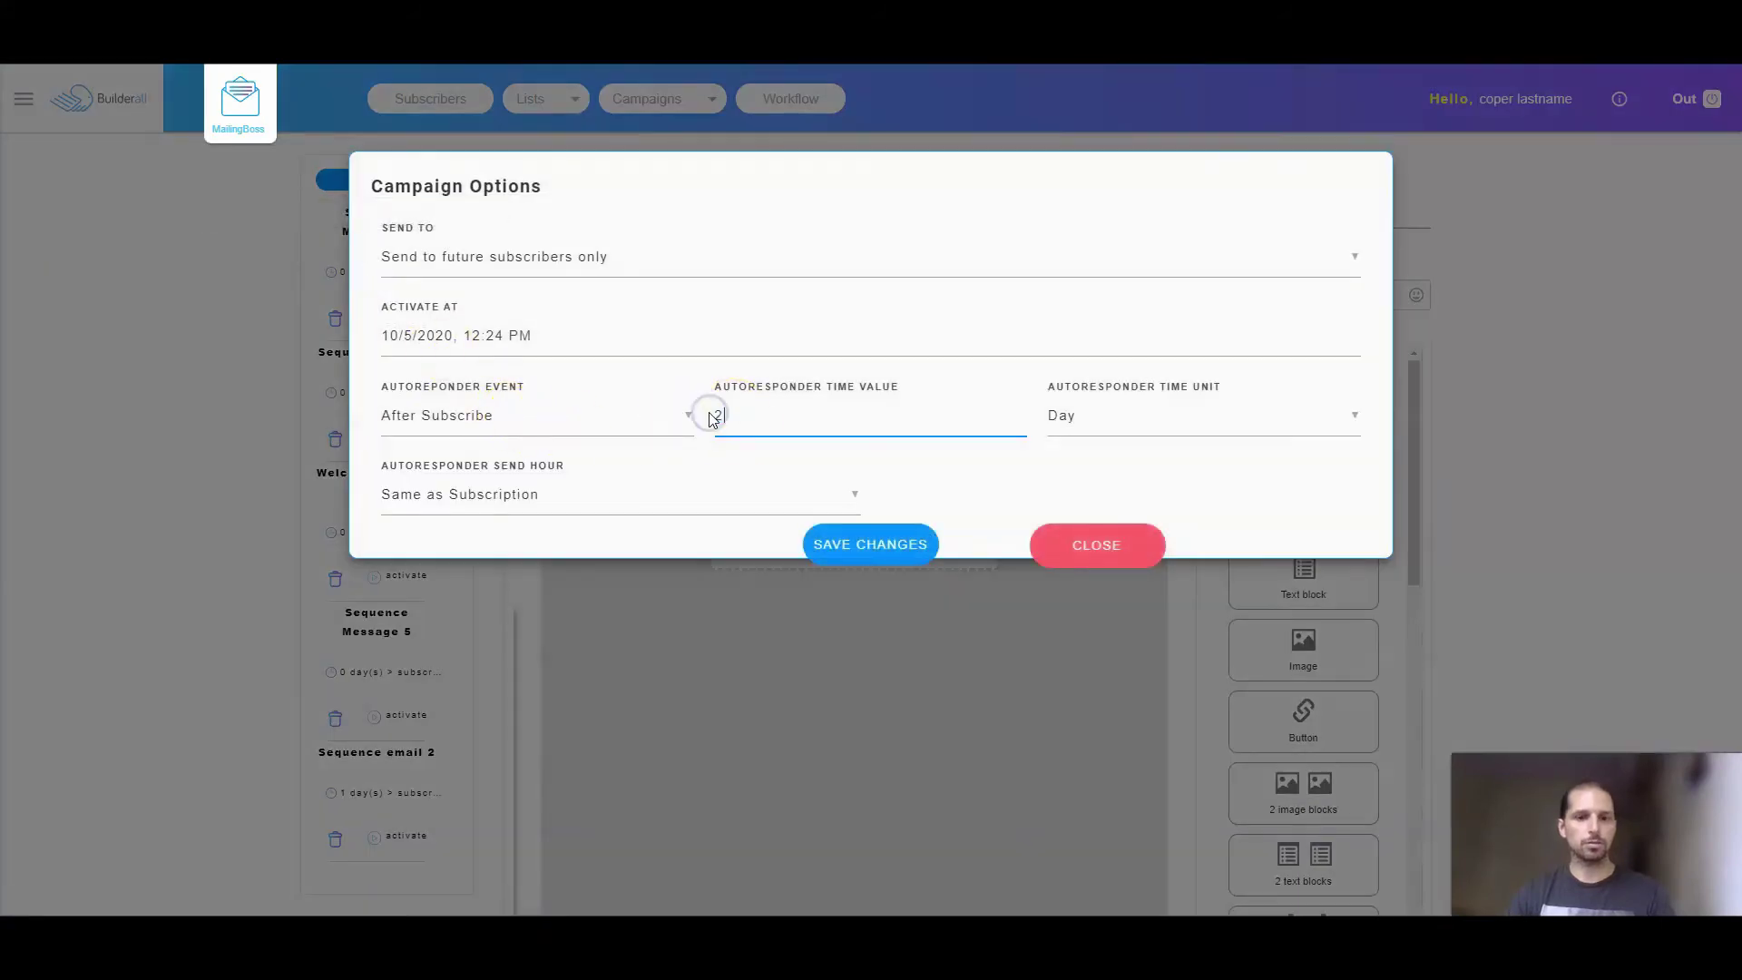
{"action": "left_click", "coordinate": [832, 543]}
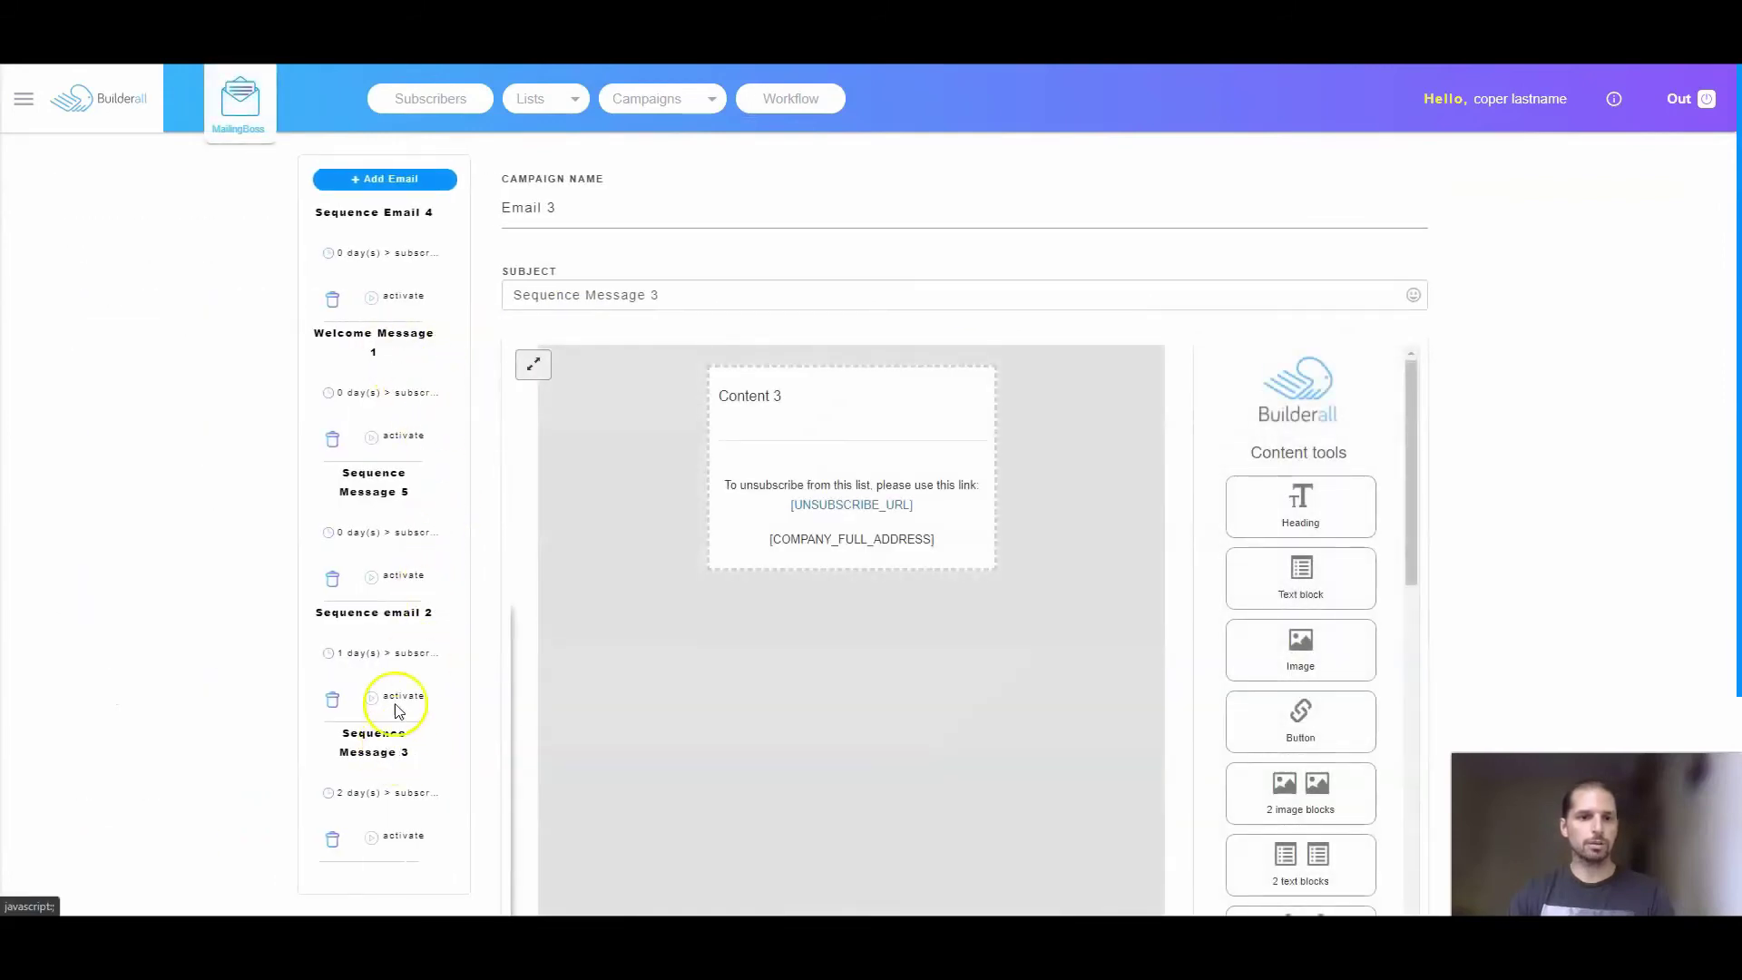
- Set Sequence Email 4's autoresponder time value to 3 days after subscription and save the changes
{"action": "left_click", "coordinate": [382, 254]}
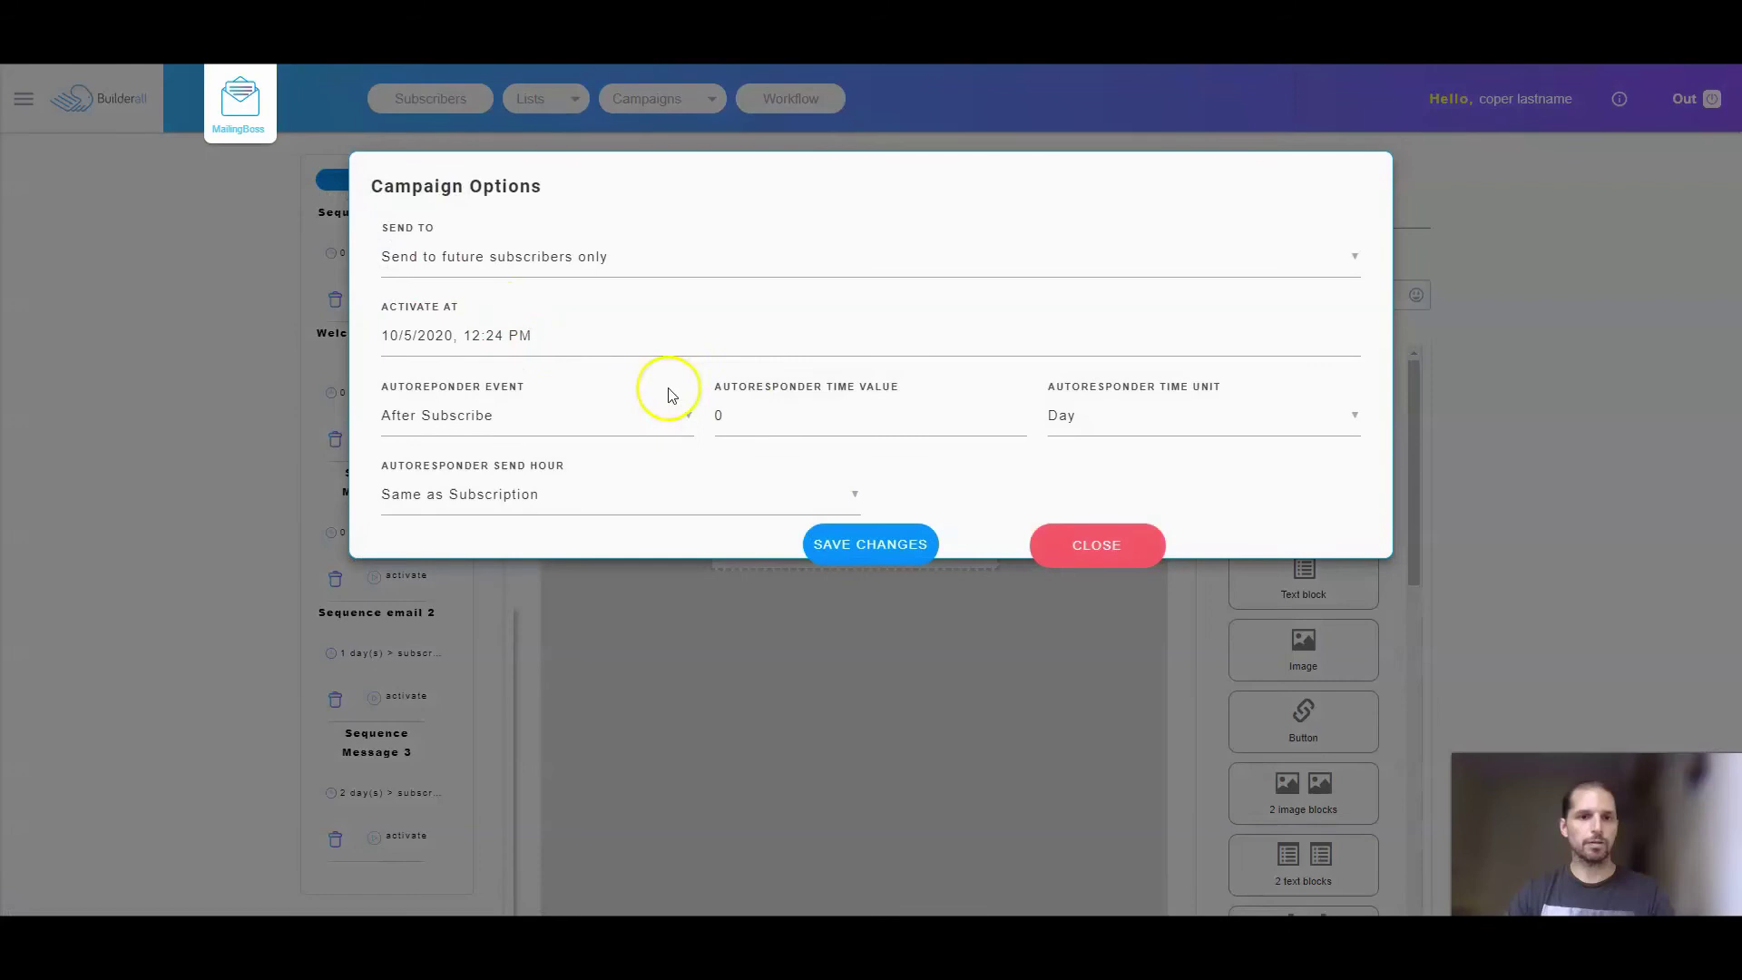
{"action": "double_click", "coordinate": [717, 415]}
{"action": "type", "text": "3"}
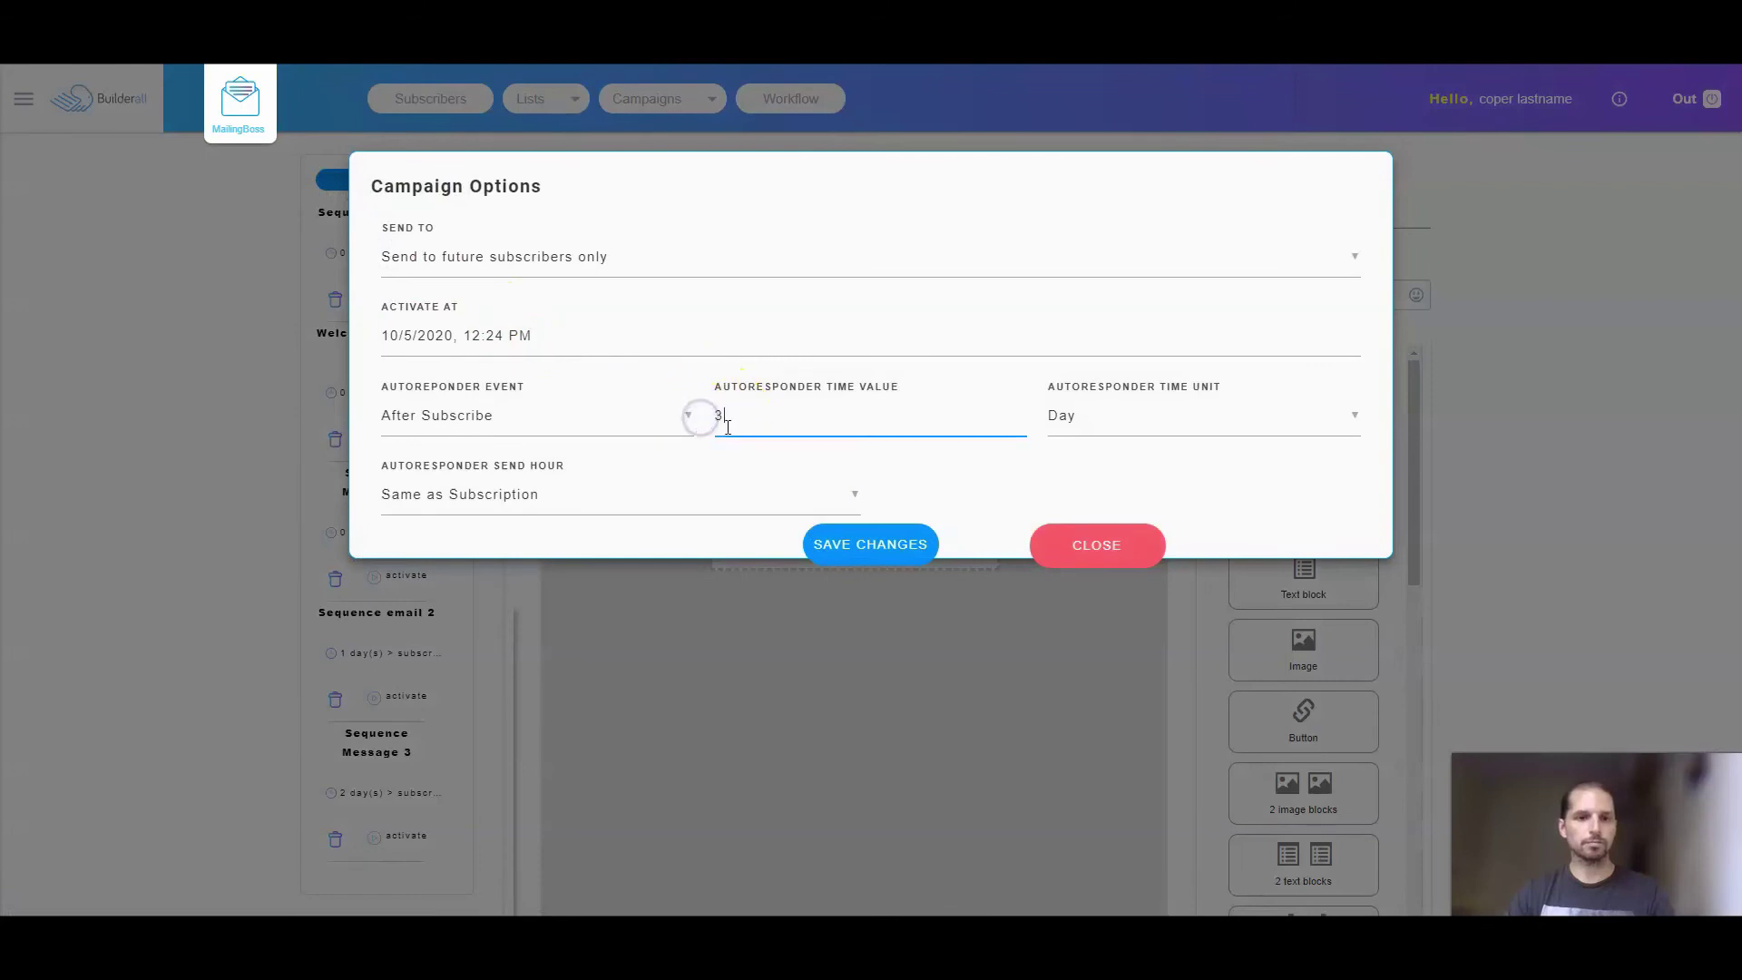
{"action": "left_click", "coordinate": [870, 543]}
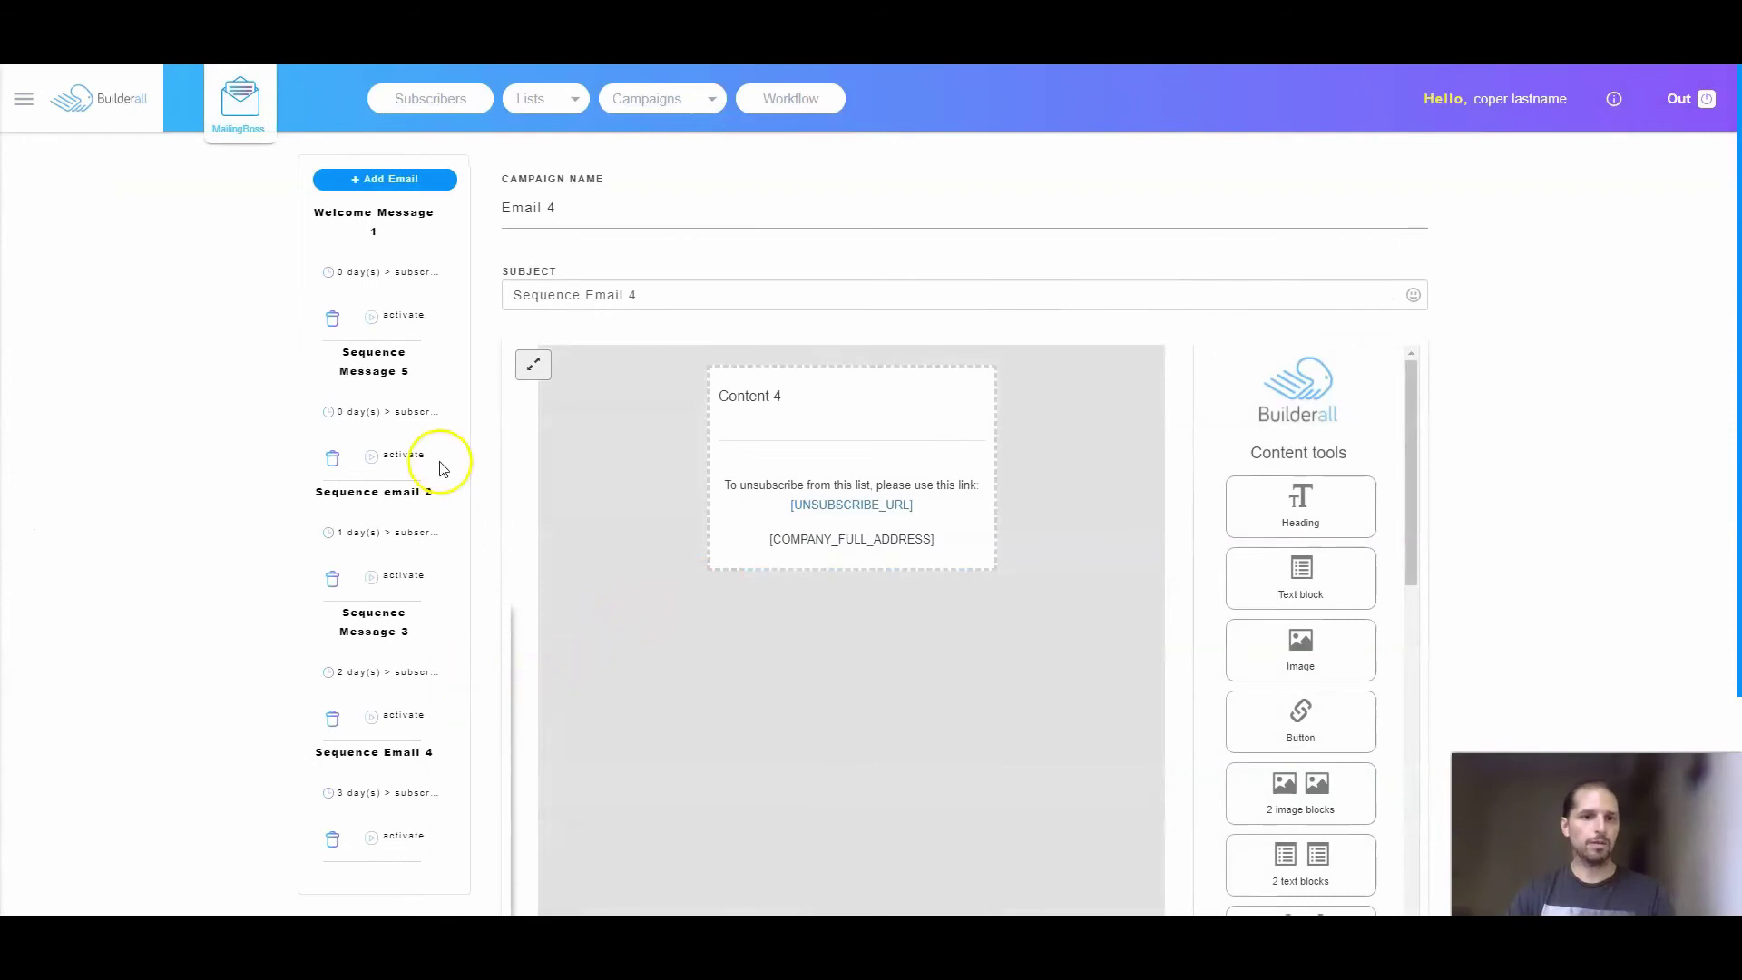
- Set Sequence Message 5's autoresponder time value to 4 days after subscription and save the changes
{"action": "left_click", "coordinate": [390, 411]}
{"action": "left_click", "coordinate": [712, 418]}
{"action": "key", "text": "BackSpace"}
{"action": "type", "text": "4"}
{"action": "left_click", "coordinate": [868, 545]}
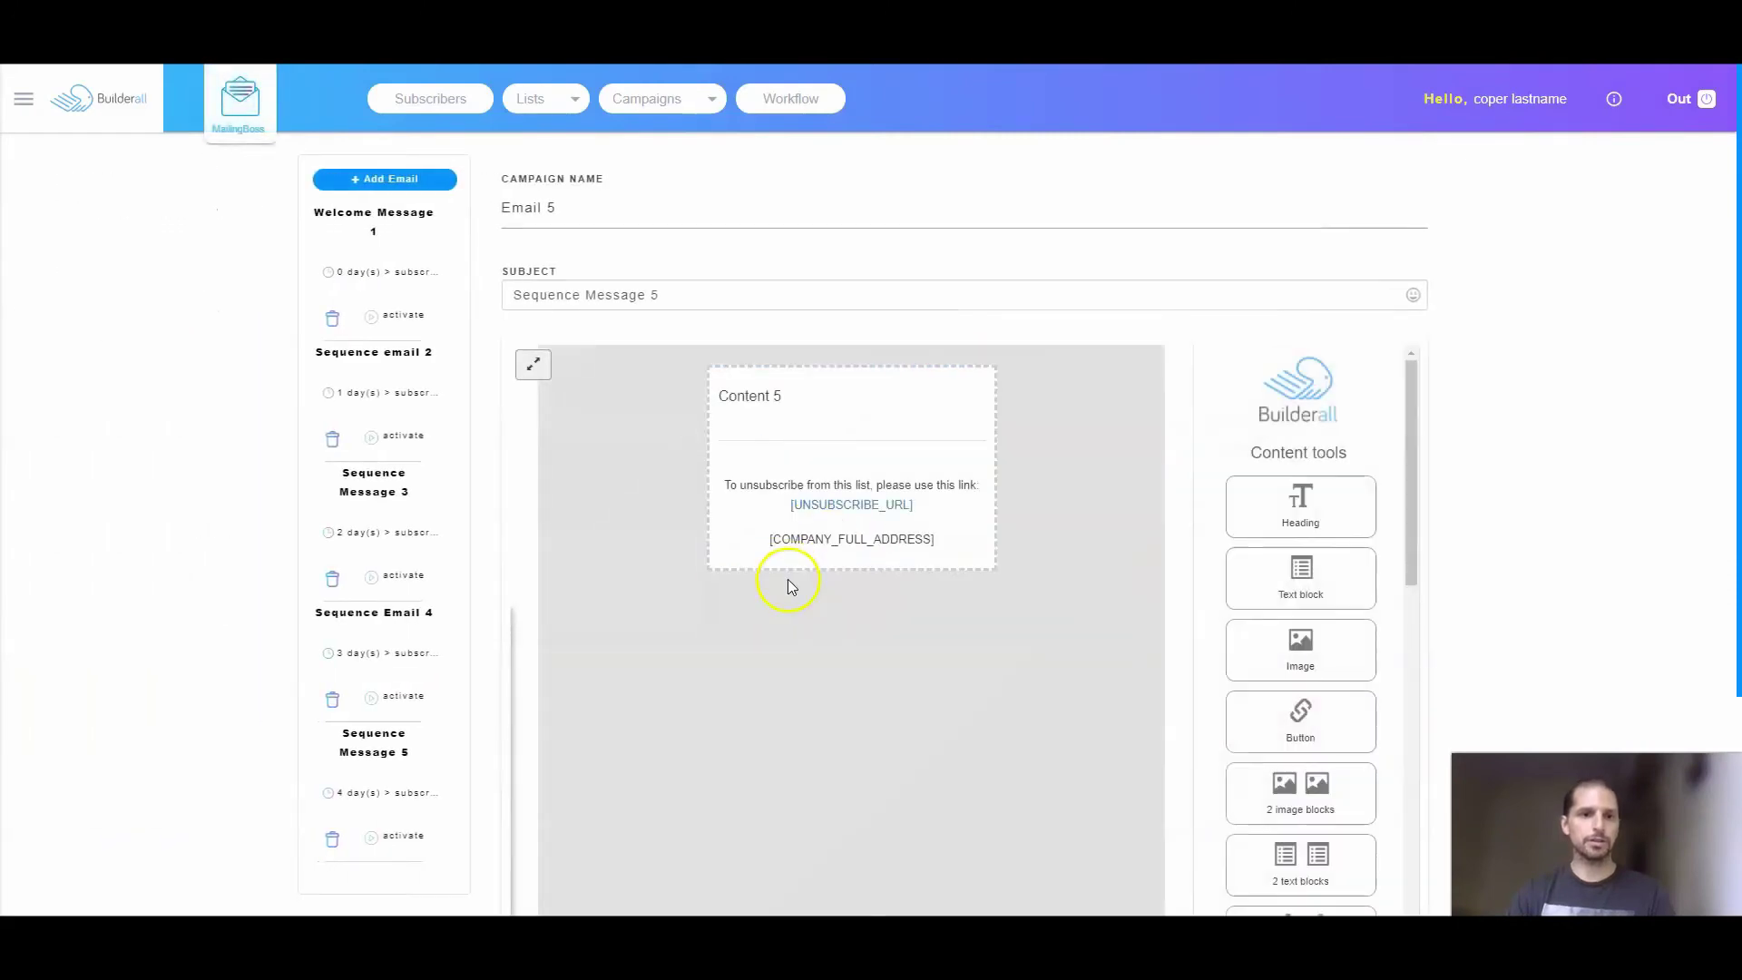
{"action": "scroll", "coordinate": [780, 585], "scroll_direction": "down", "scroll_amount": 3}
{"action": "scroll", "coordinate": [782, 588], "scroll_direction": "up", "scroll_amount": 2}
{"action": "scroll", "coordinate": [784, 590], "scroll_direction": "up", "scroll_amount": 1}
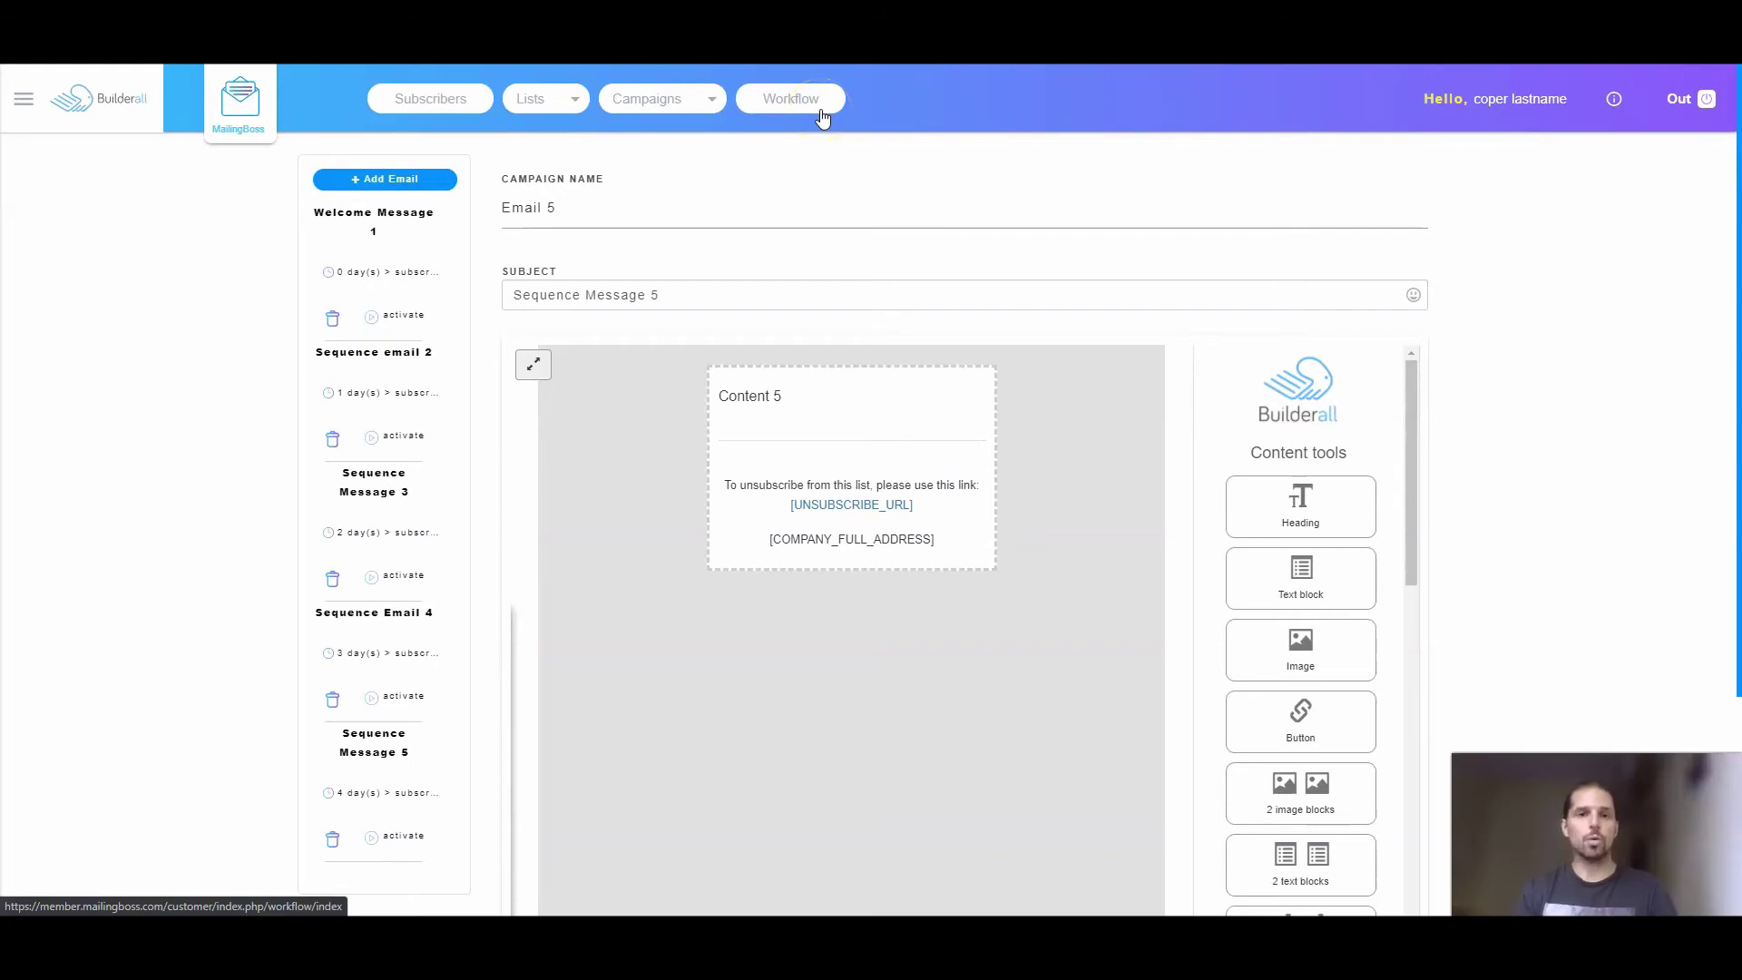
{"action": "left_click", "coordinate": [811, 227]}
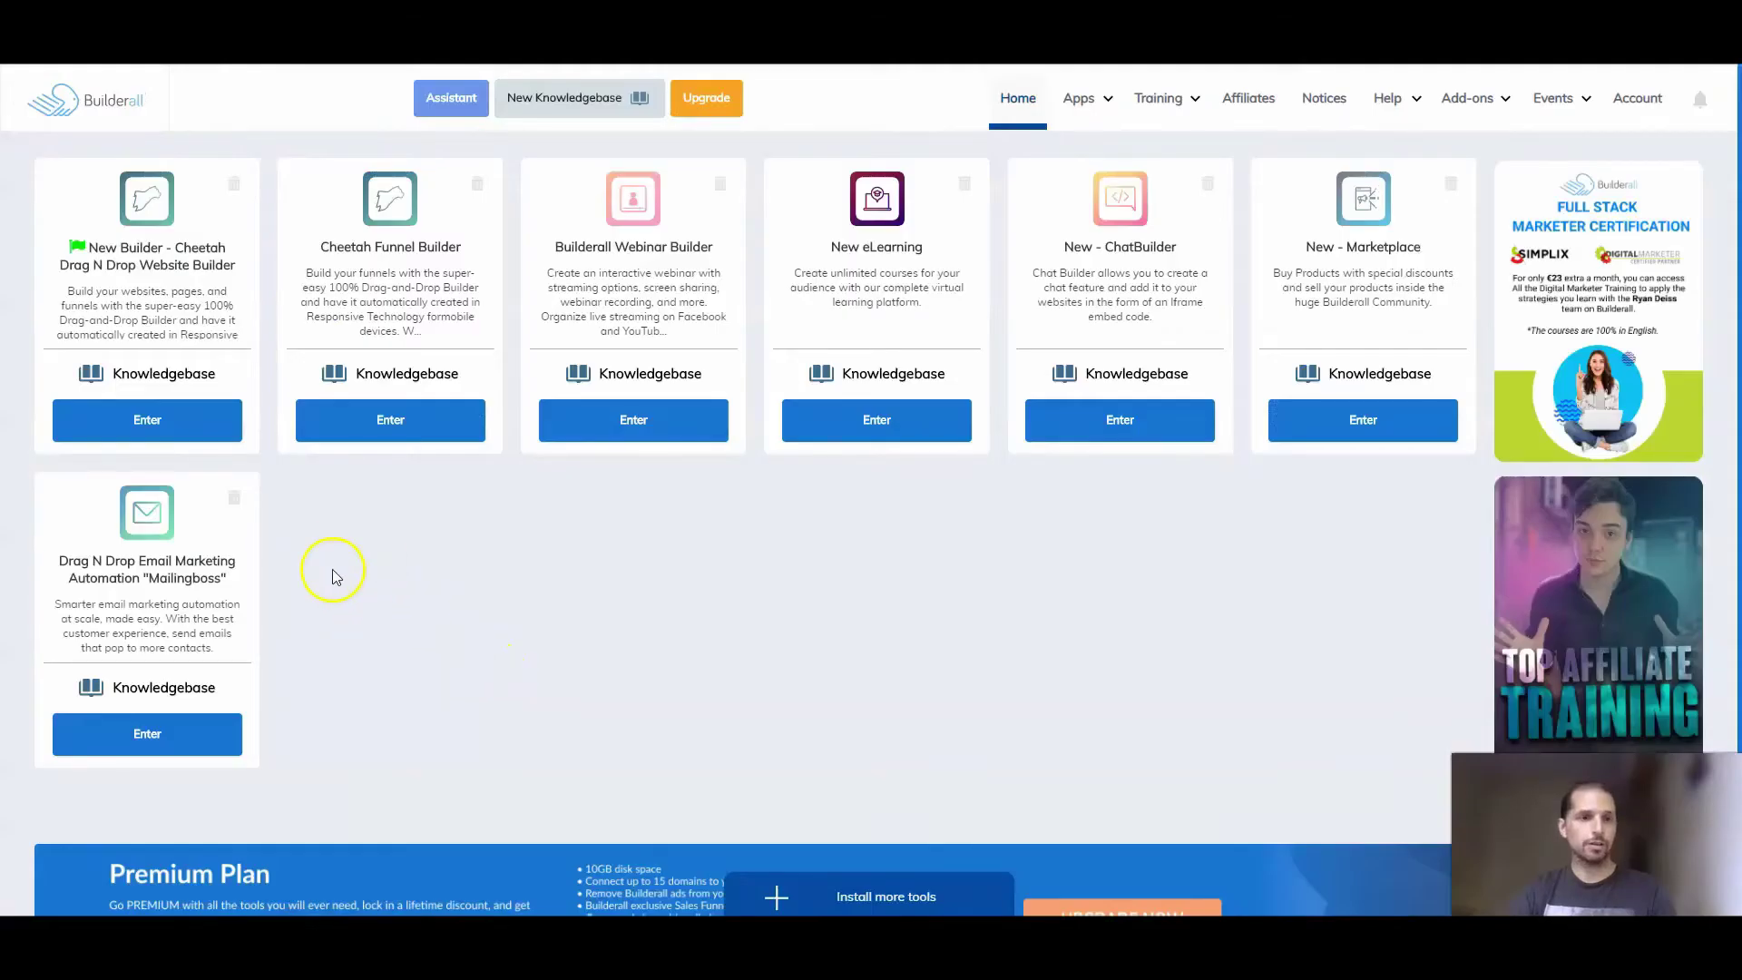
- Switch to the Cheetah website builder and open the main Home page of the "test" site for editing
{"action": "left_click", "coordinate": [165, 424]}
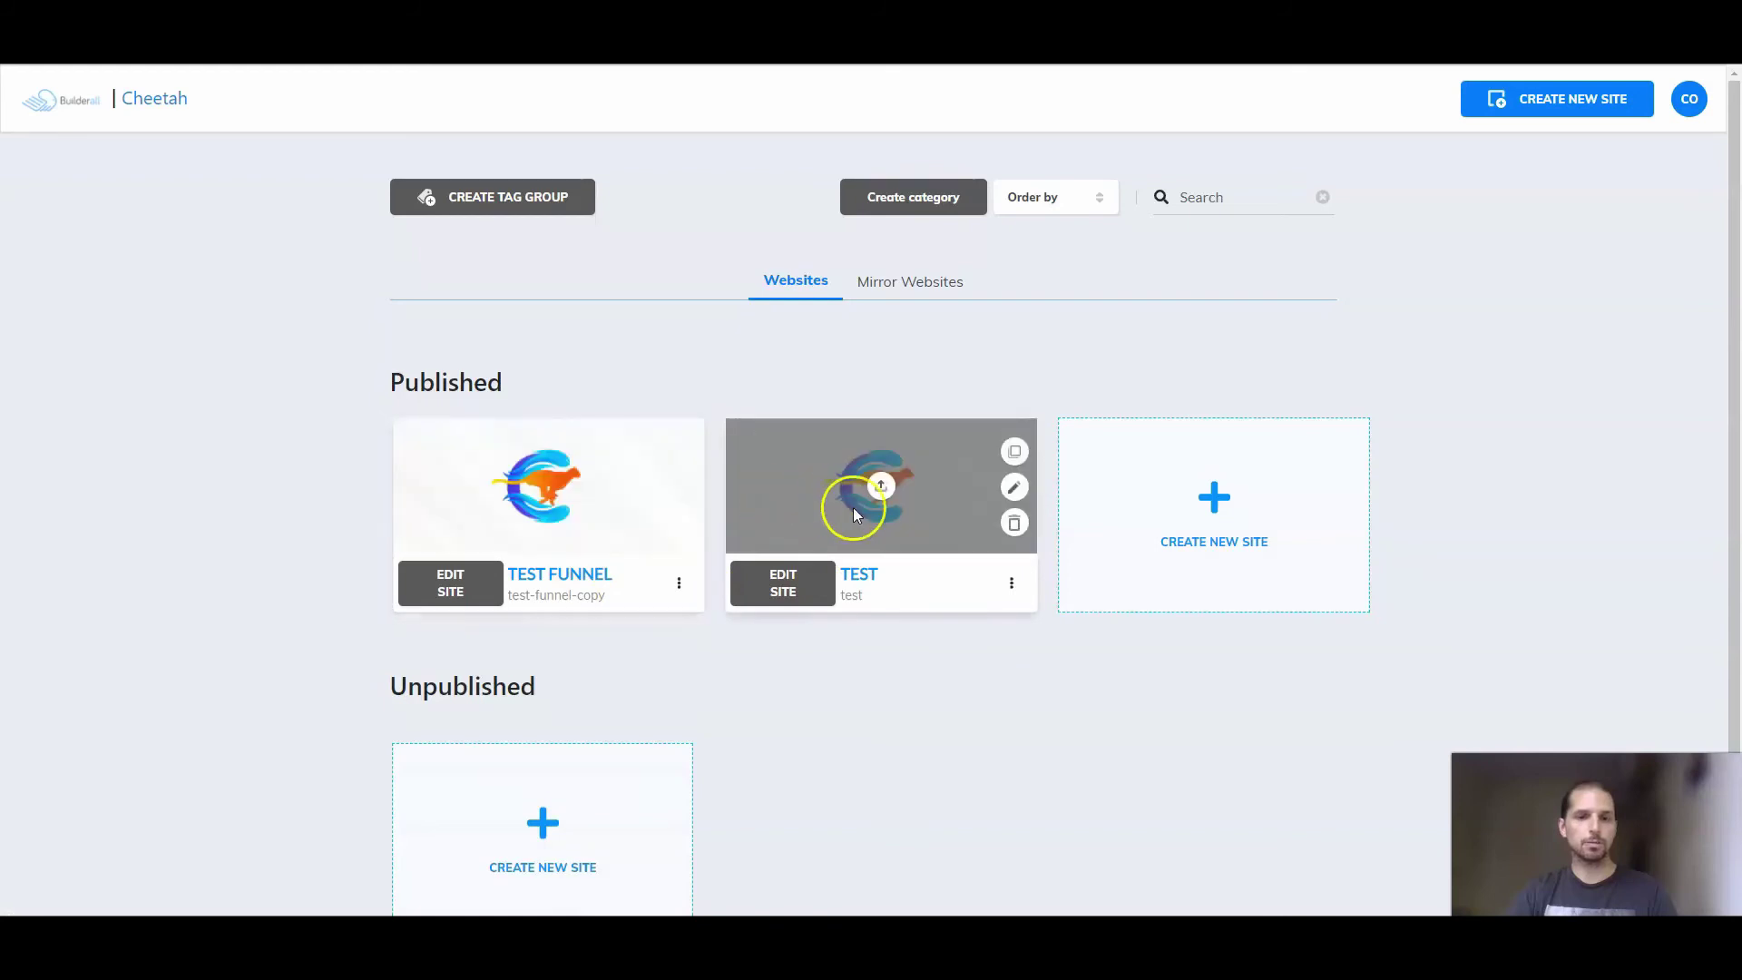
{"action": "left_click", "coordinate": [786, 586]}
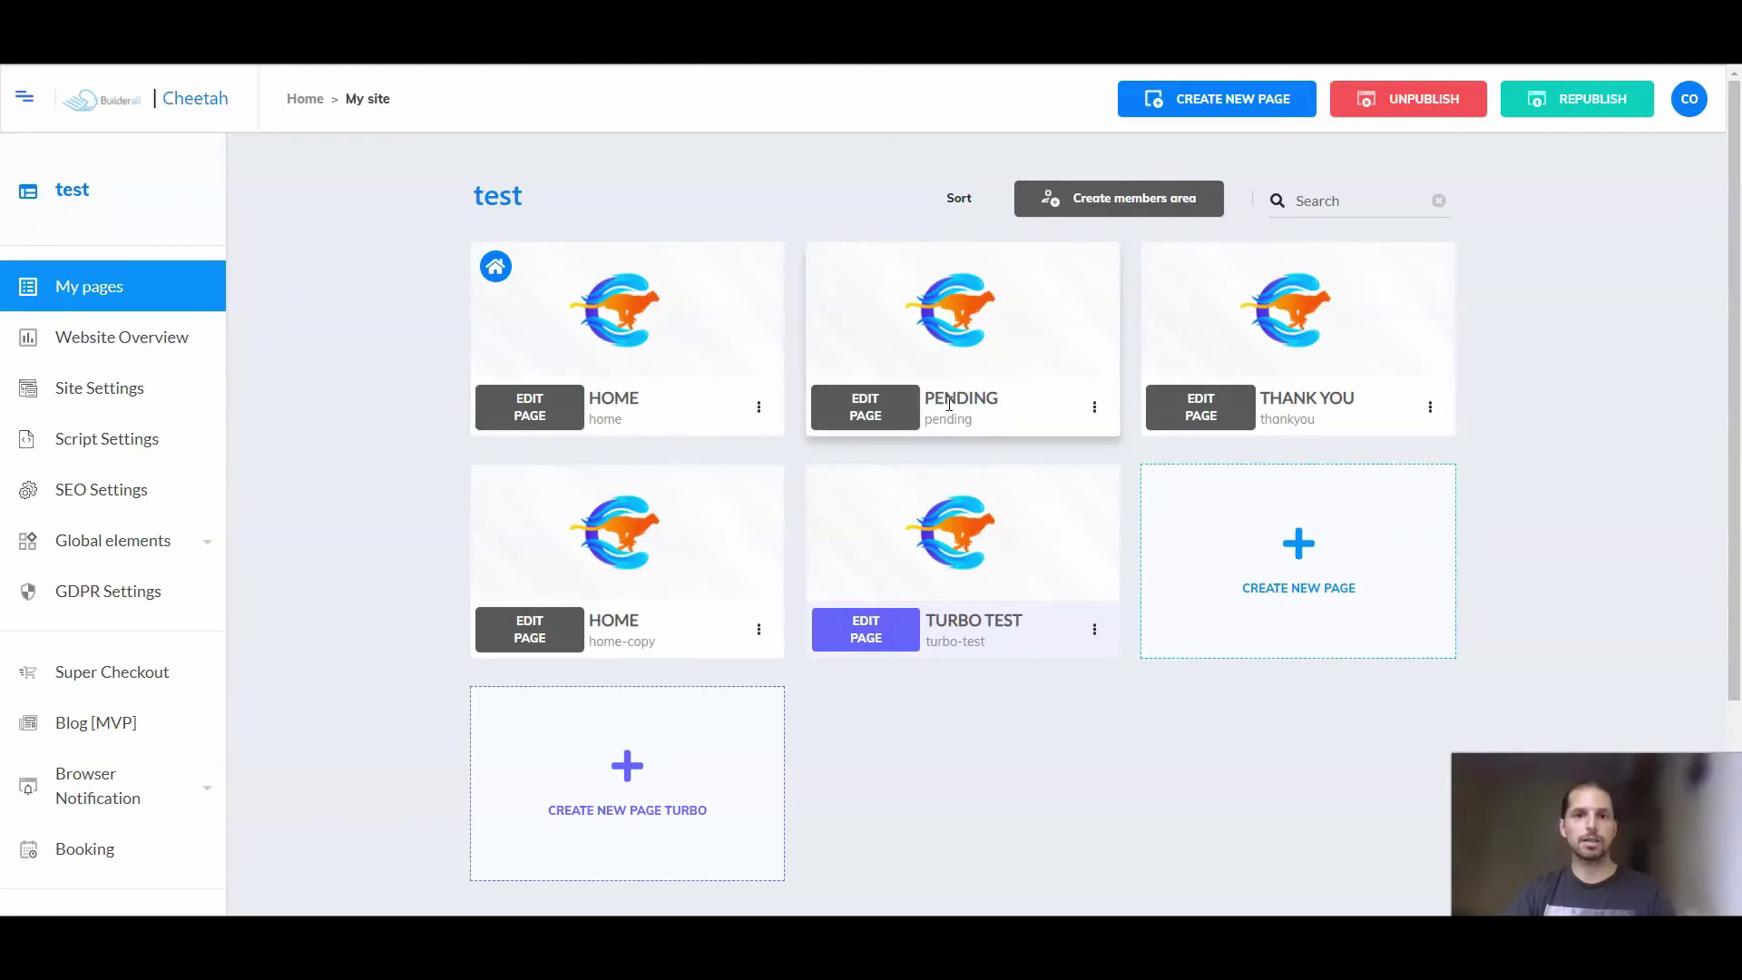
{"action": "mouse_move", "coordinate": [967, 325]}
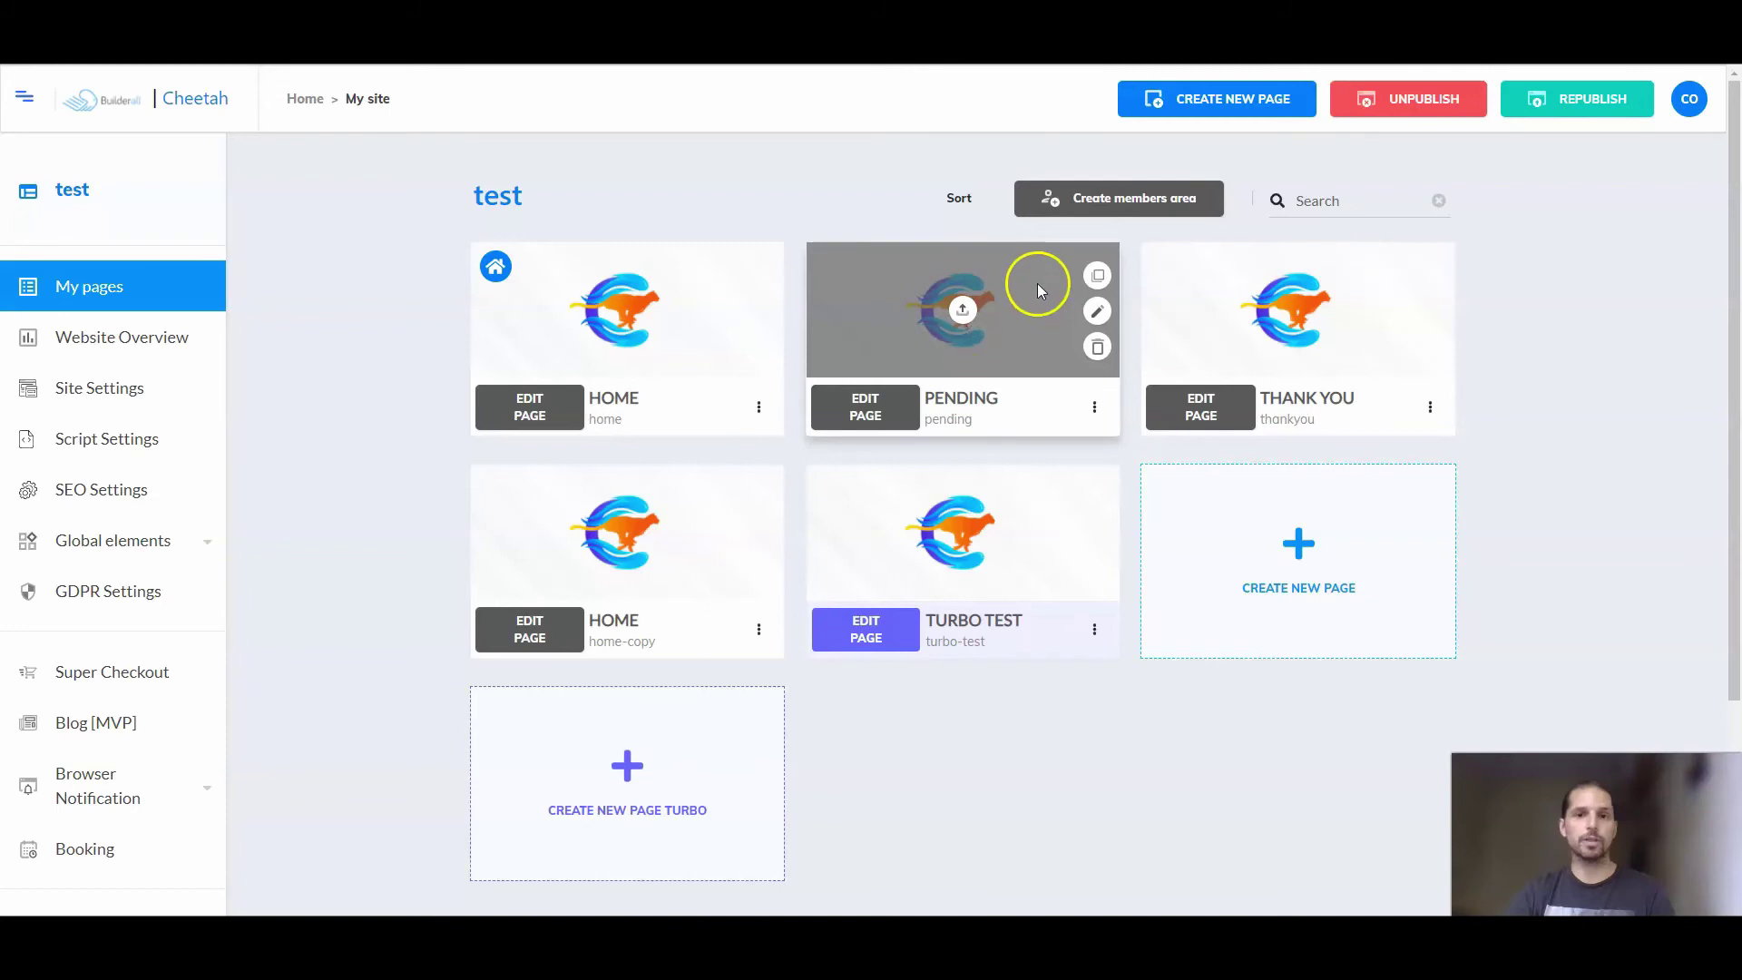
{"action": "mouse_move", "coordinate": [1191, 332]}
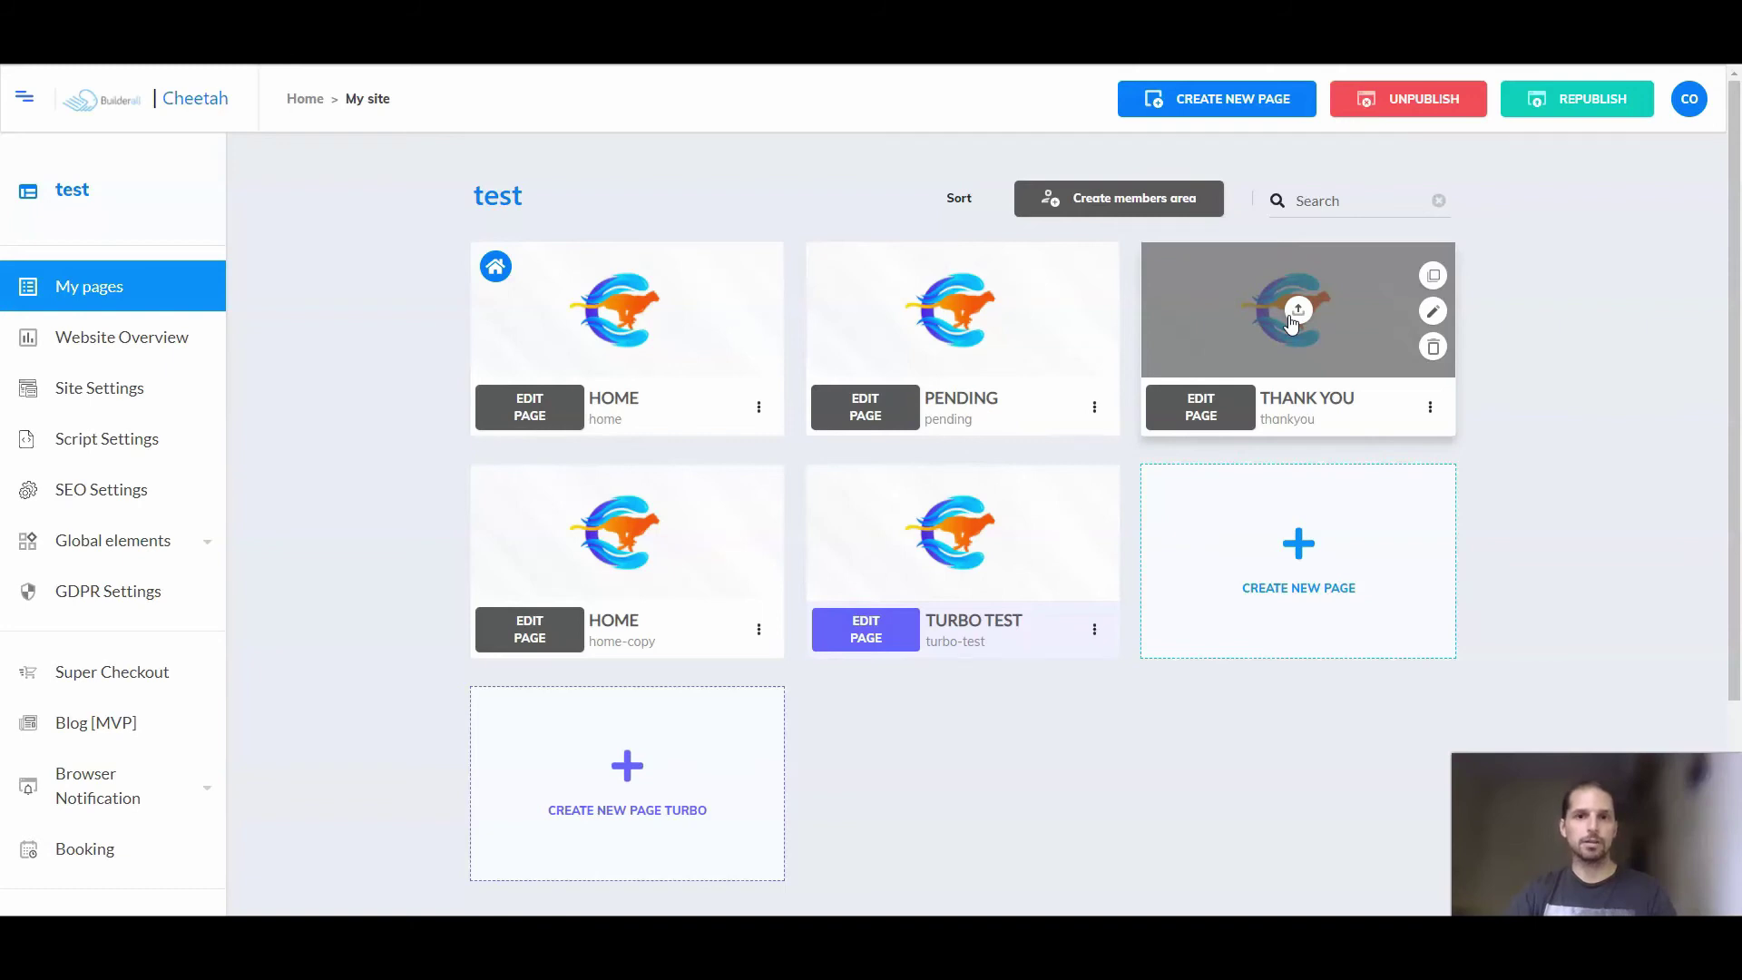
{"action": "left_click", "coordinate": [545, 406]}
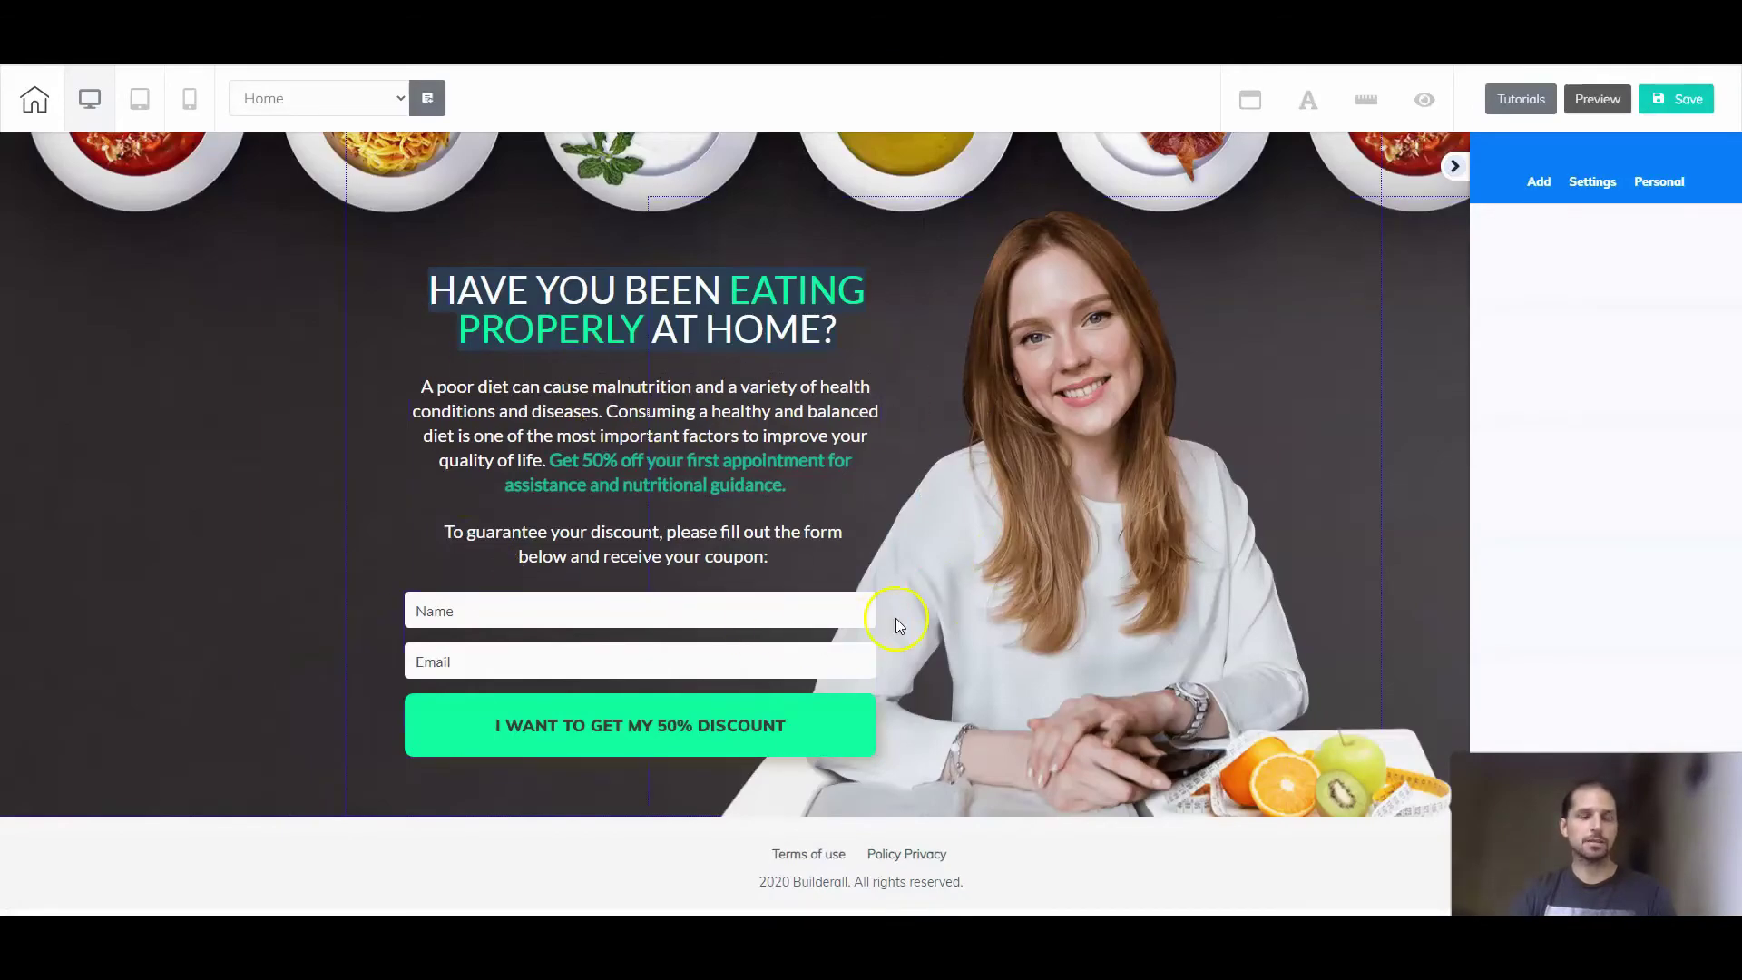
- Connect the Home page's MailingBoss form to the list testList1 and save the list selection
{"action": "left_click", "coordinate": [590, 638]}
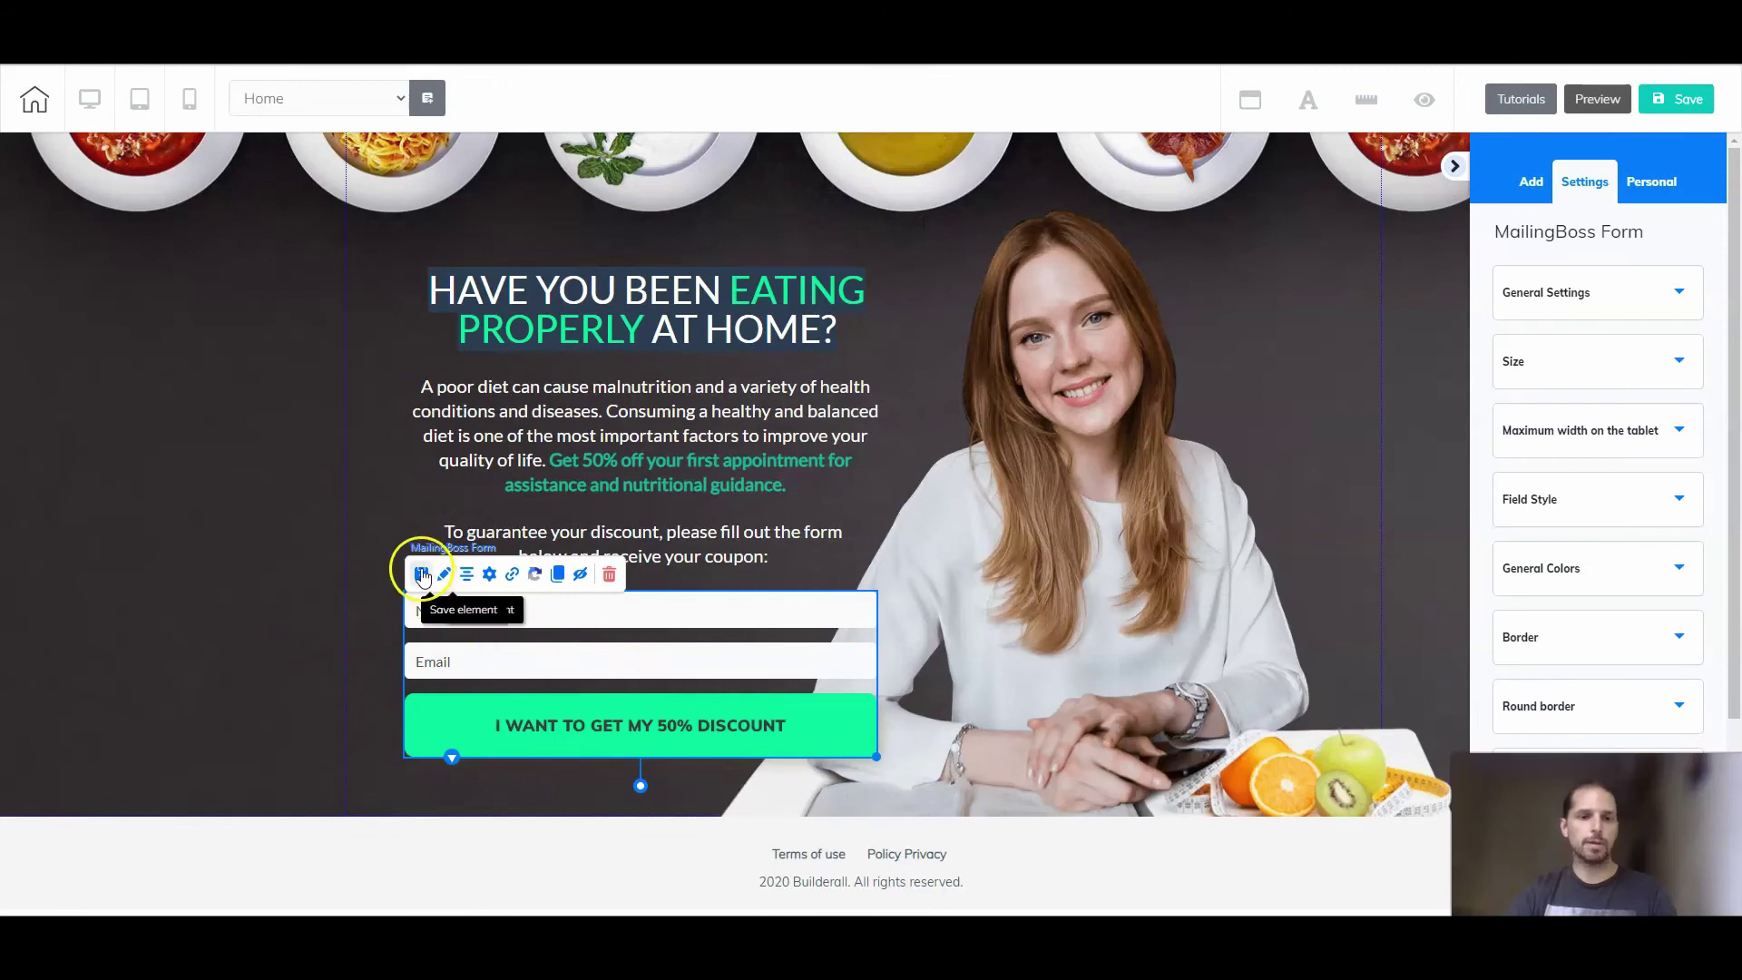
{"action": "left_click", "coordinate": [489, 577]}
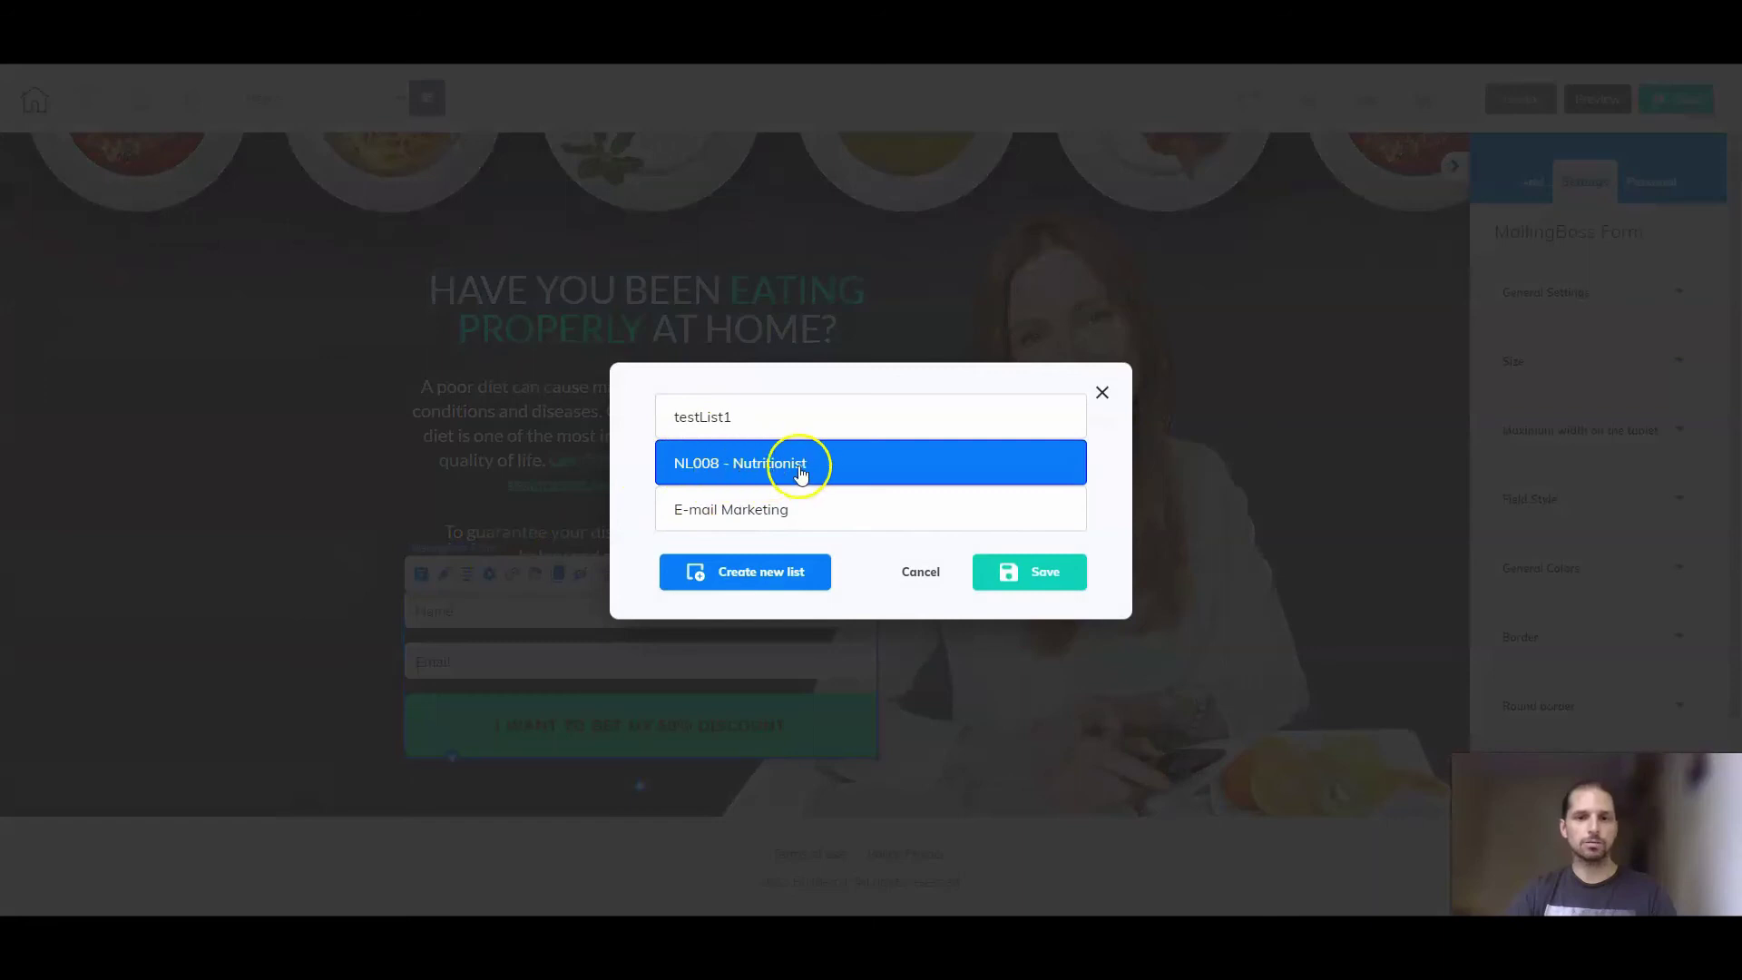
{"action": "left_click", "coordinate": [711, 418]}
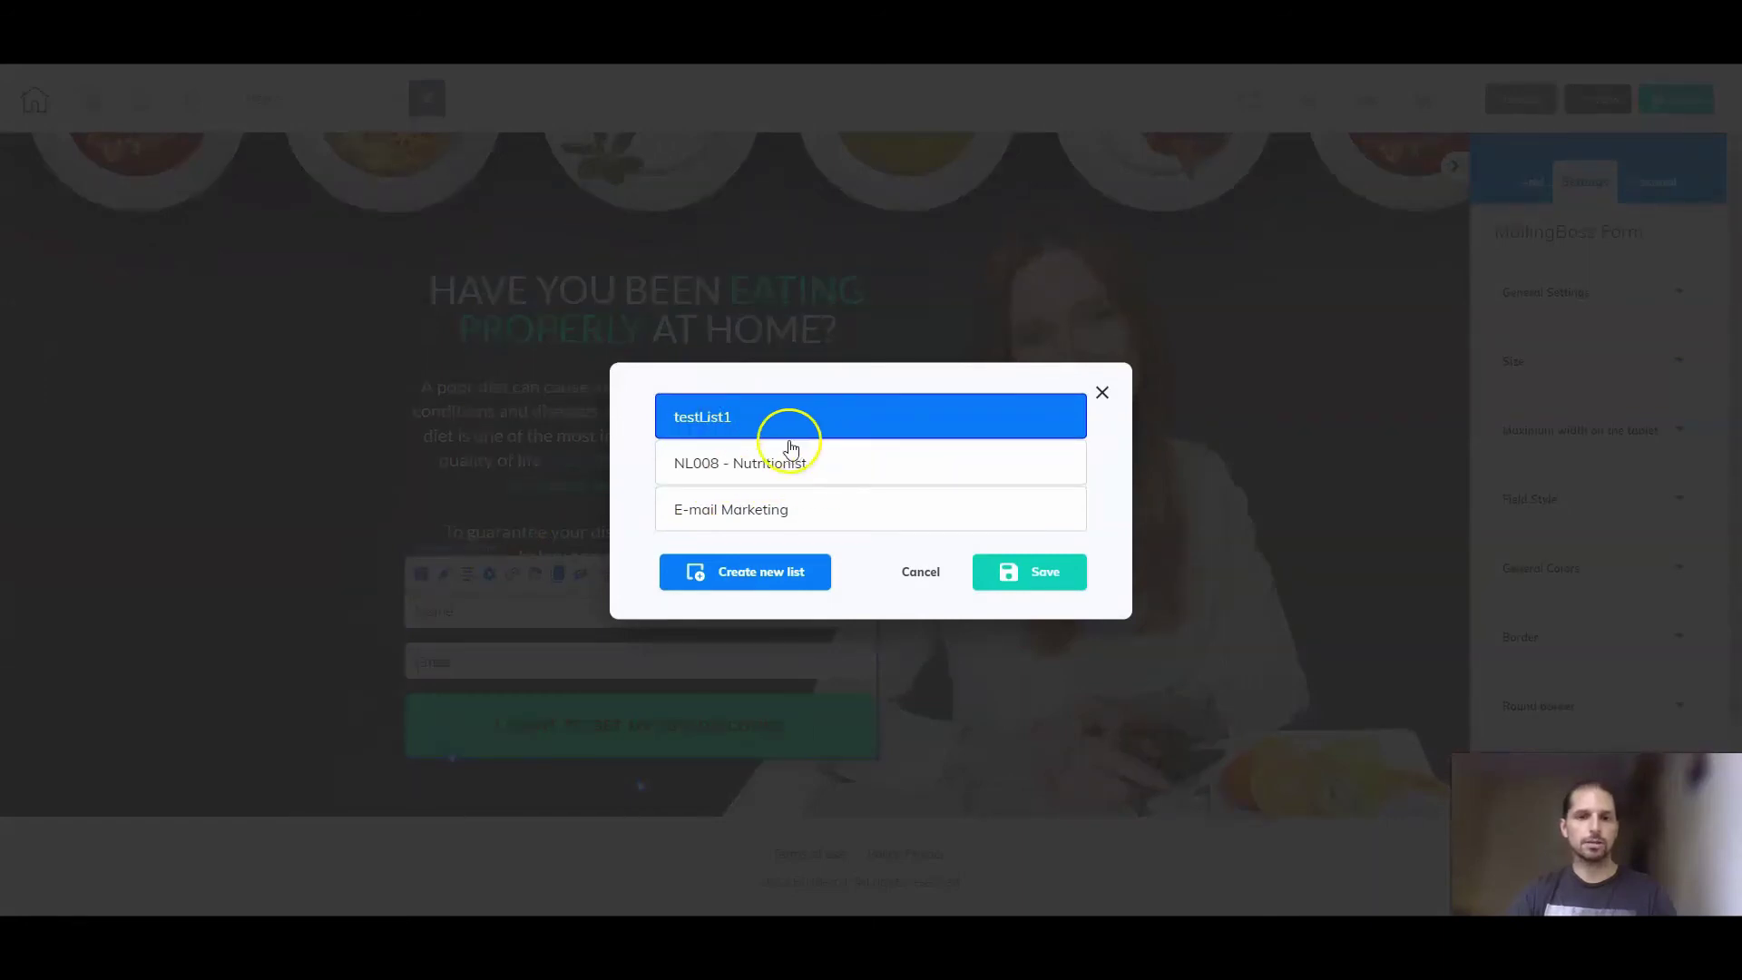
{"action": "left_click", "coordinate": [1022, 571]}
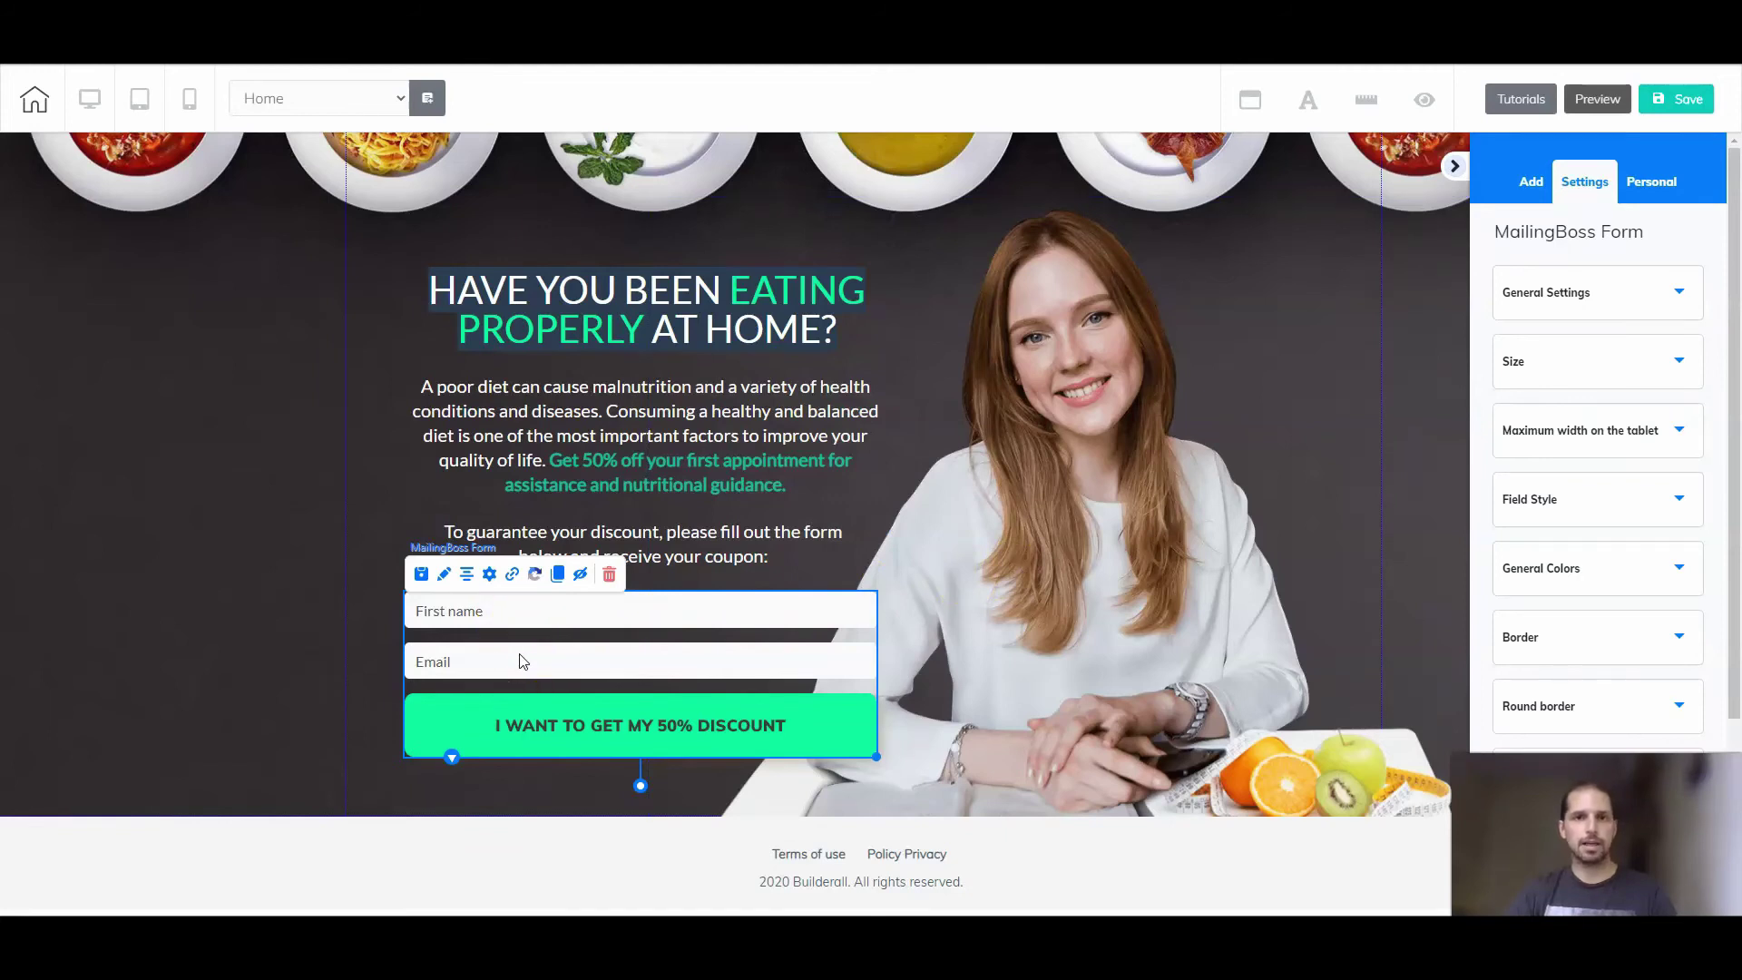
{"action": "left_click", "coordinate": [436, 613]}
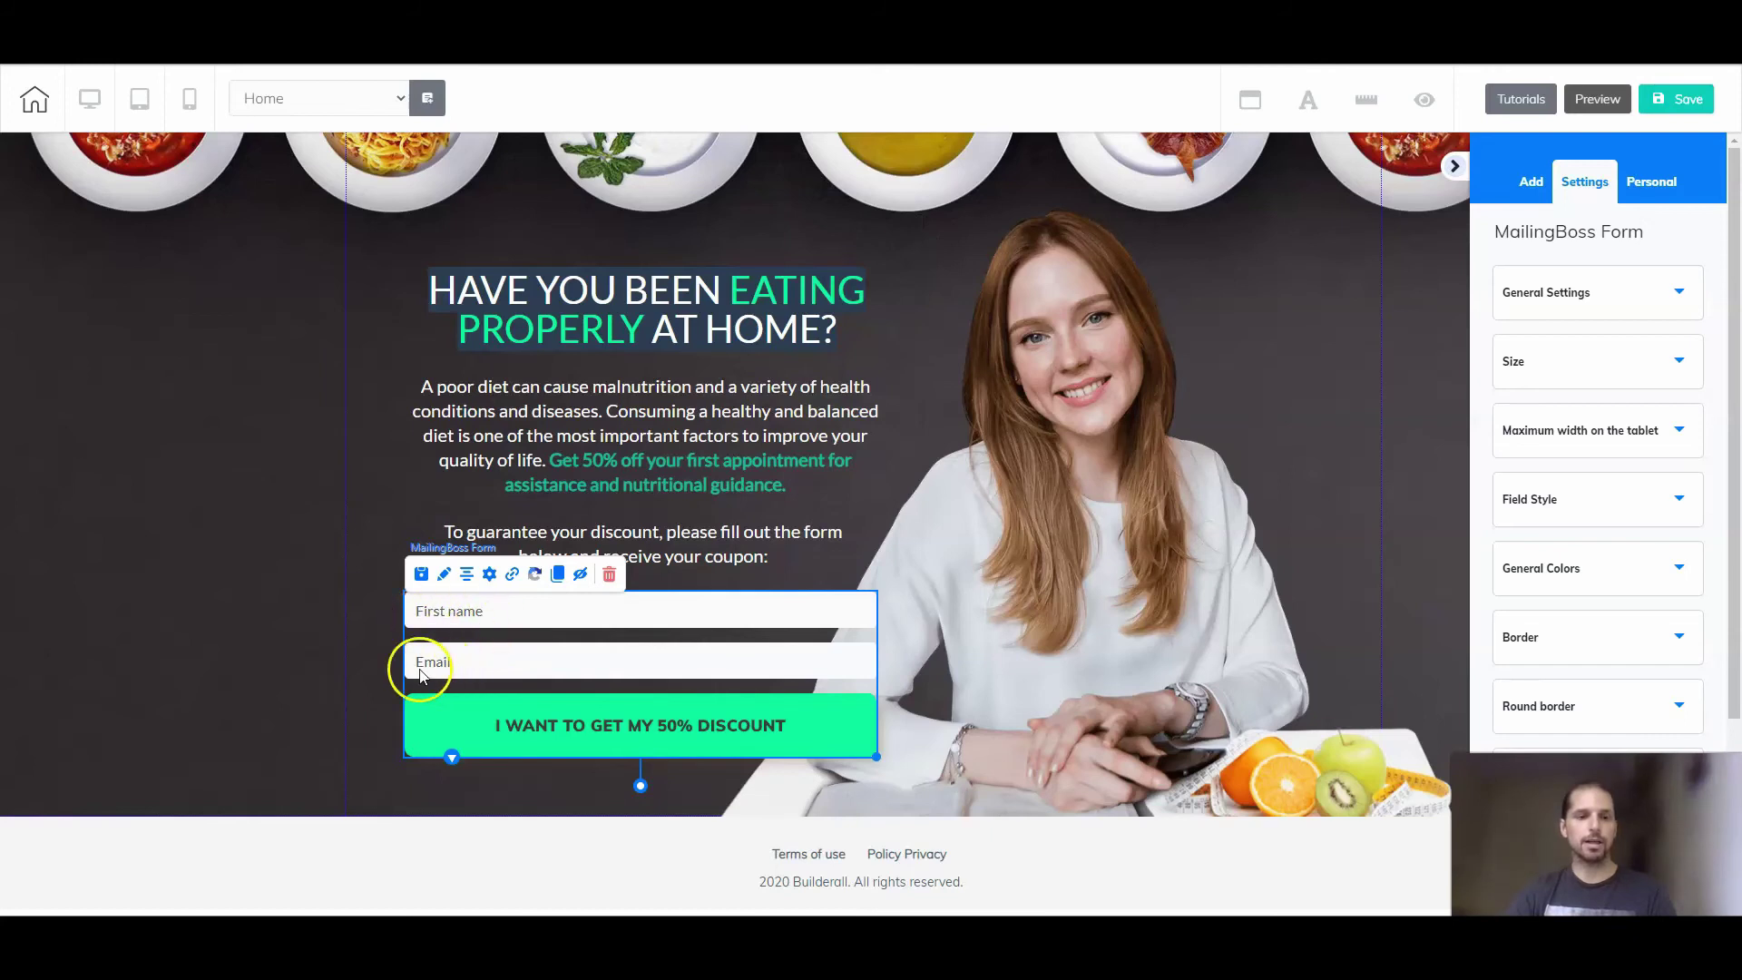
- Link the form's Subscribe pending action to the site's Pending page
{"action": "left_click", "coordinate": [510, 575]}
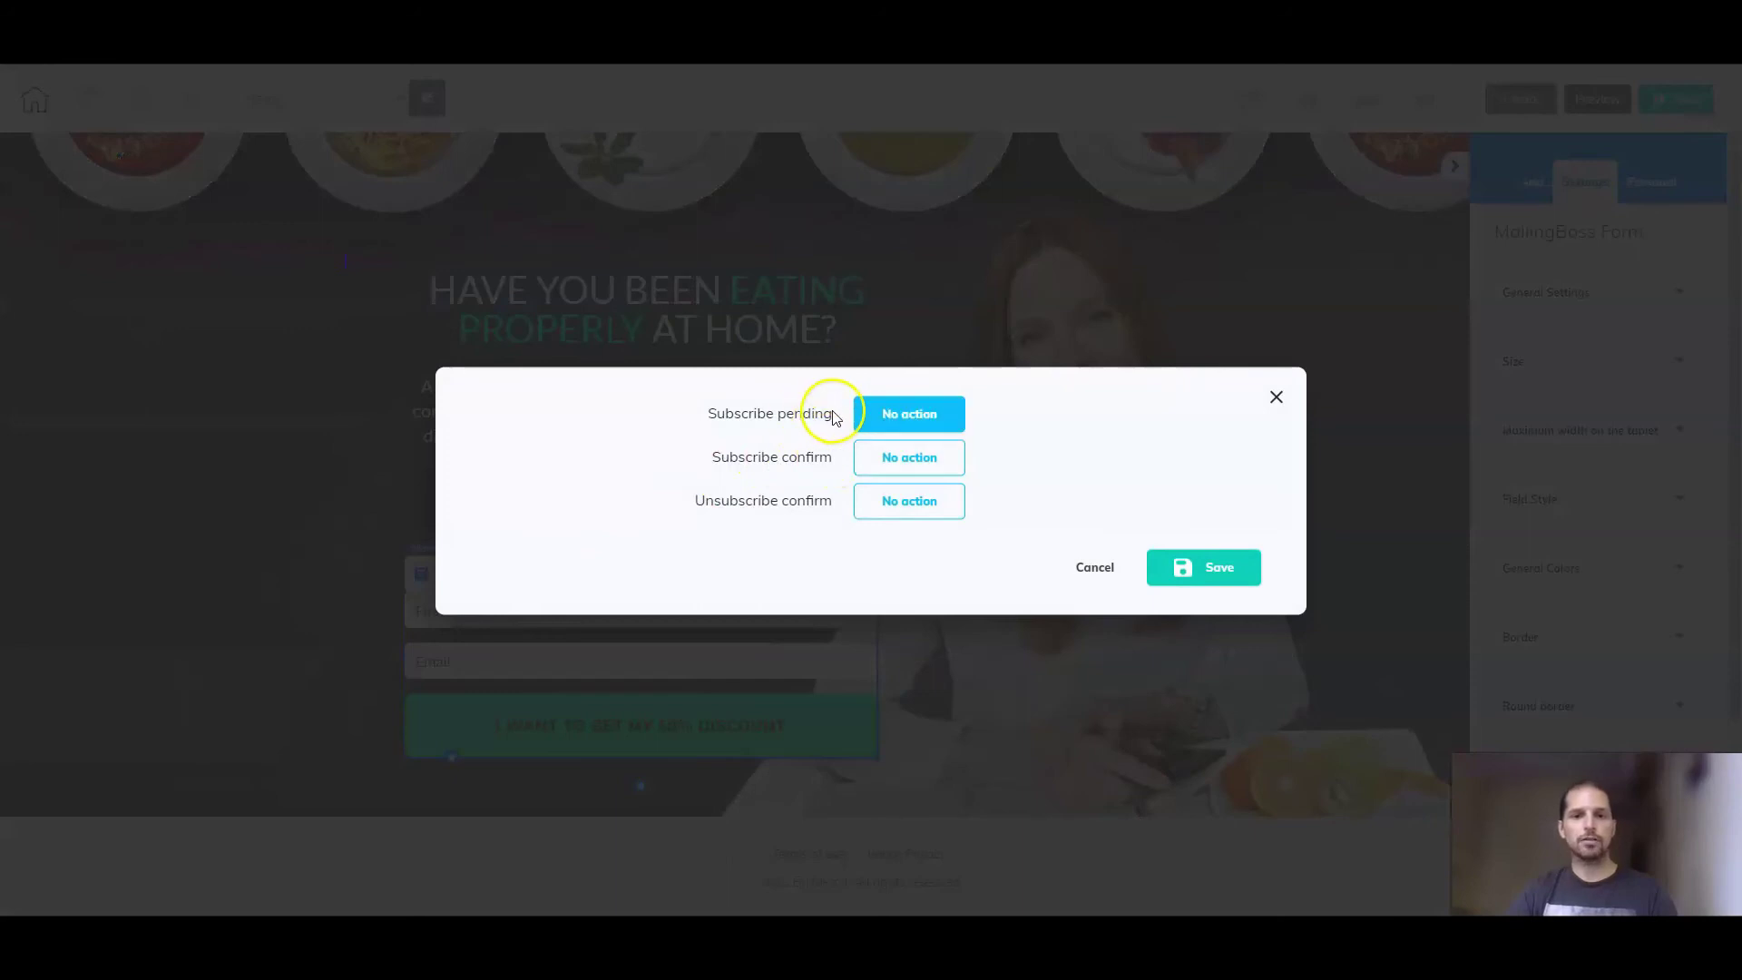
{"action": "left_click", "coordinate": [883, 414]}
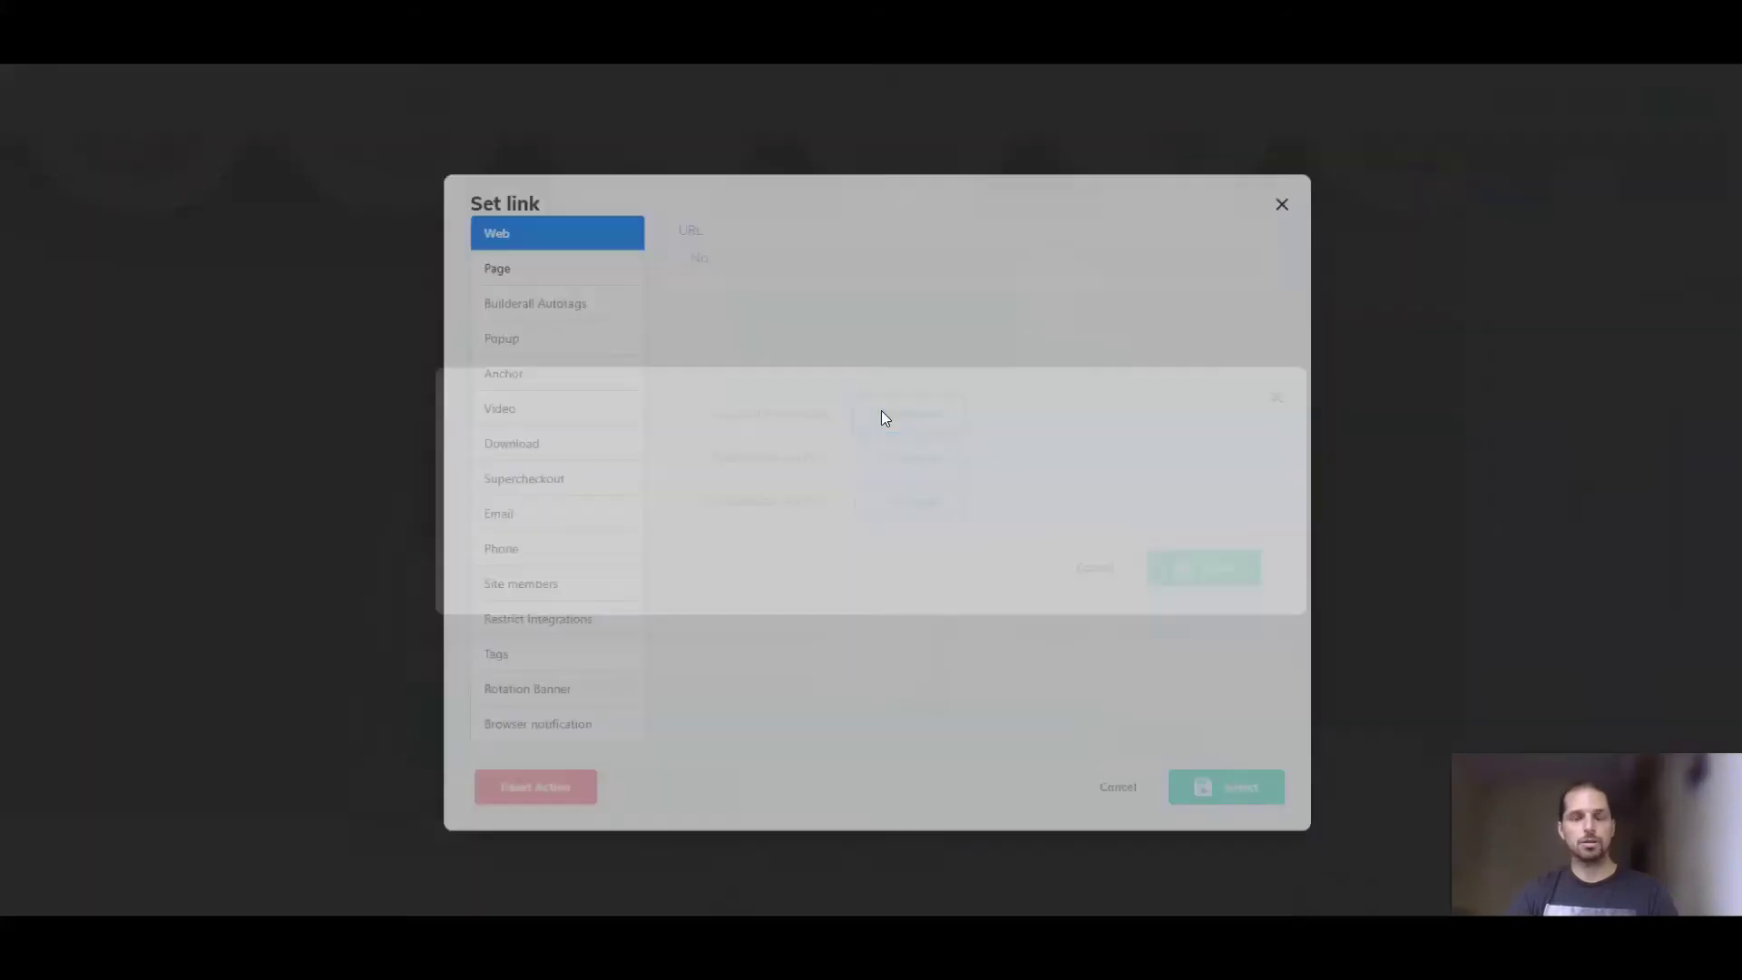
{"action": "left_click", "coordinate": [556, 247]}
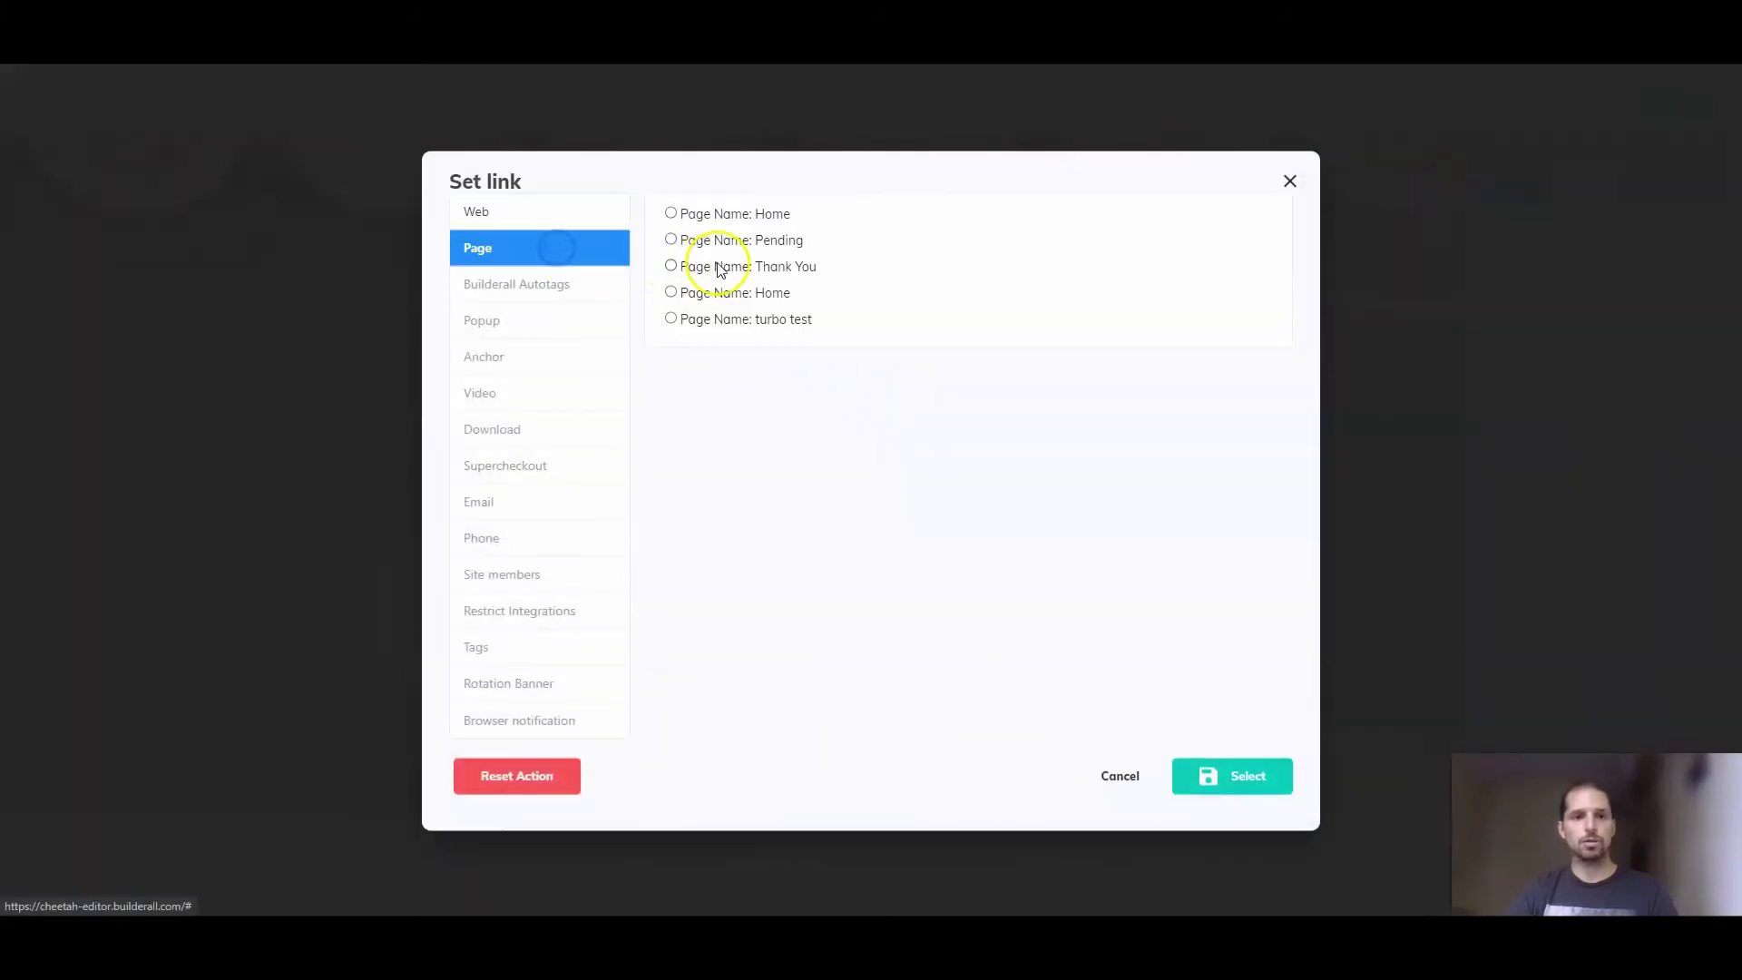
{"action": "left_click", "coordinate": [700, 240]}
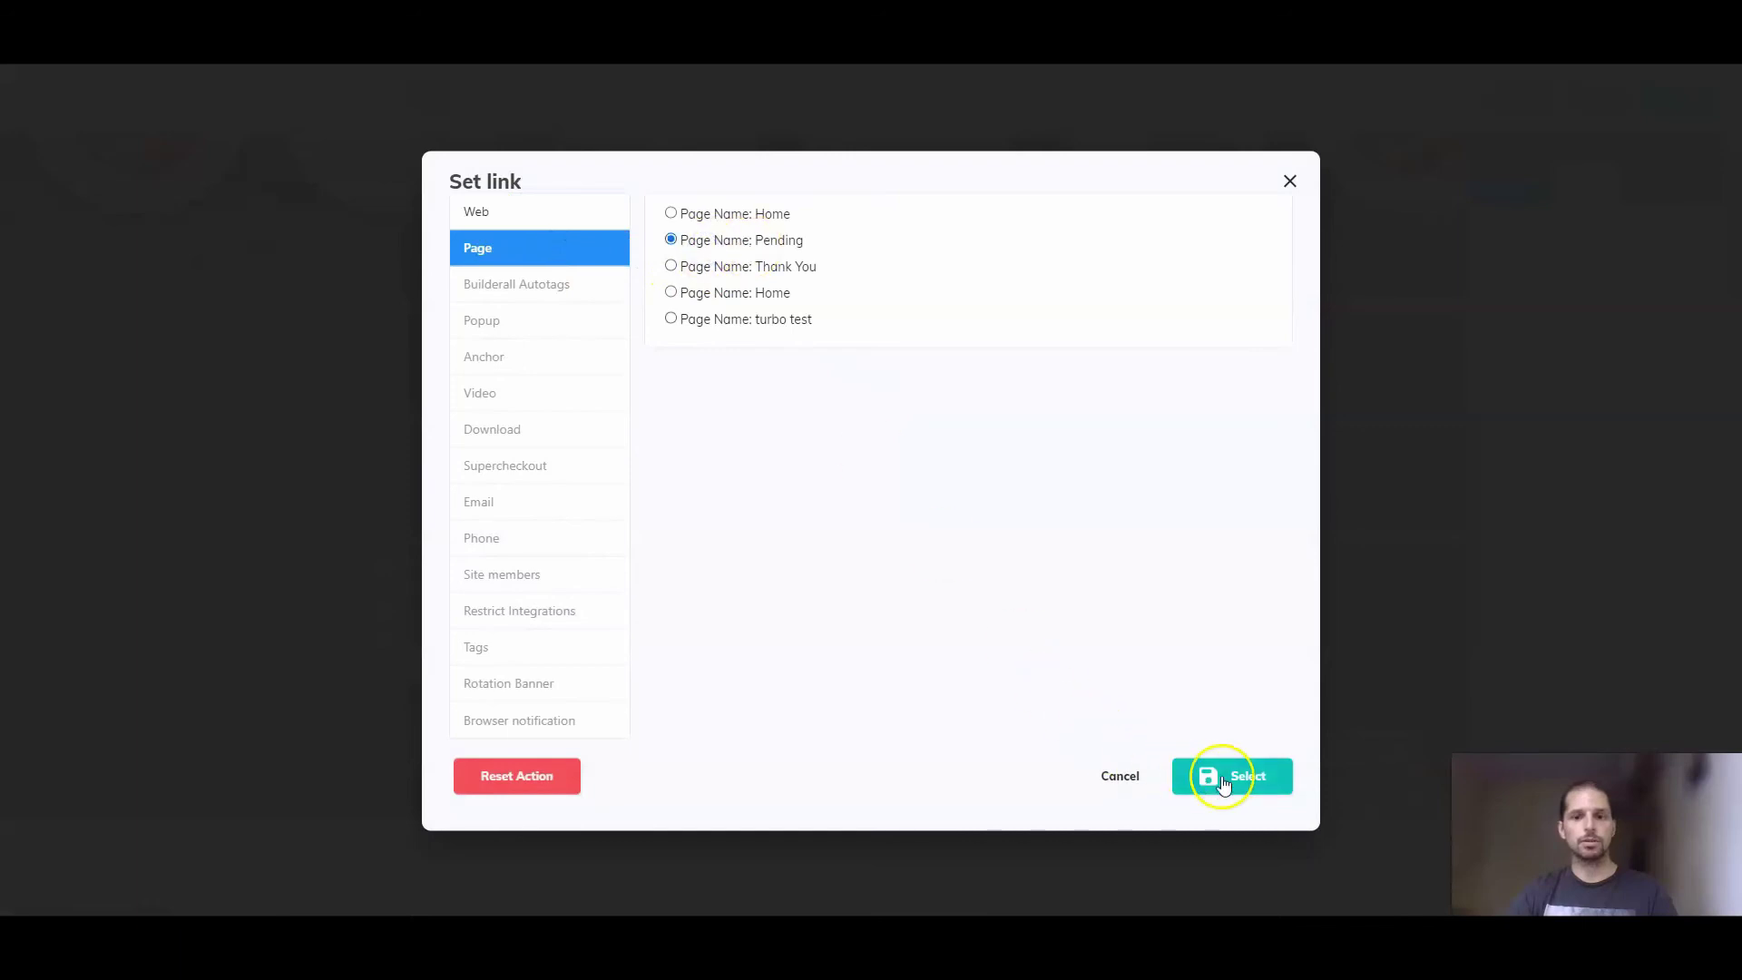
{"action": "left_click", "coordinate": [1046, 640]}
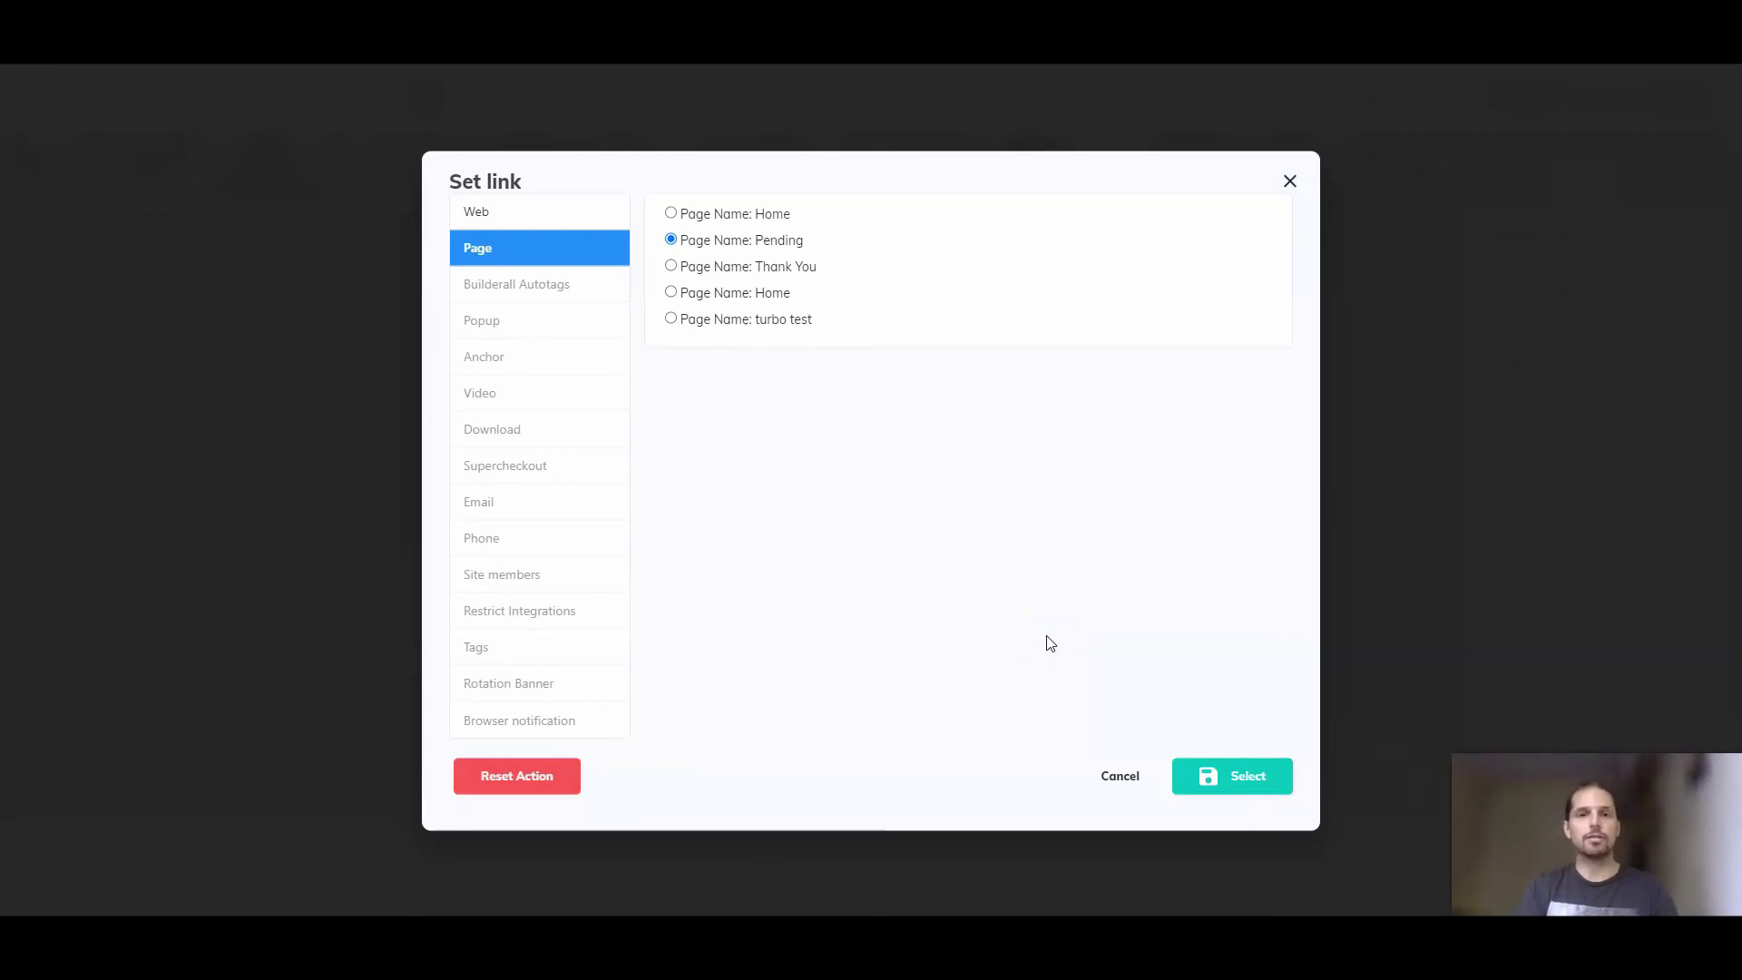
{"action": "left_click", "coordinate": [1212, 774]}
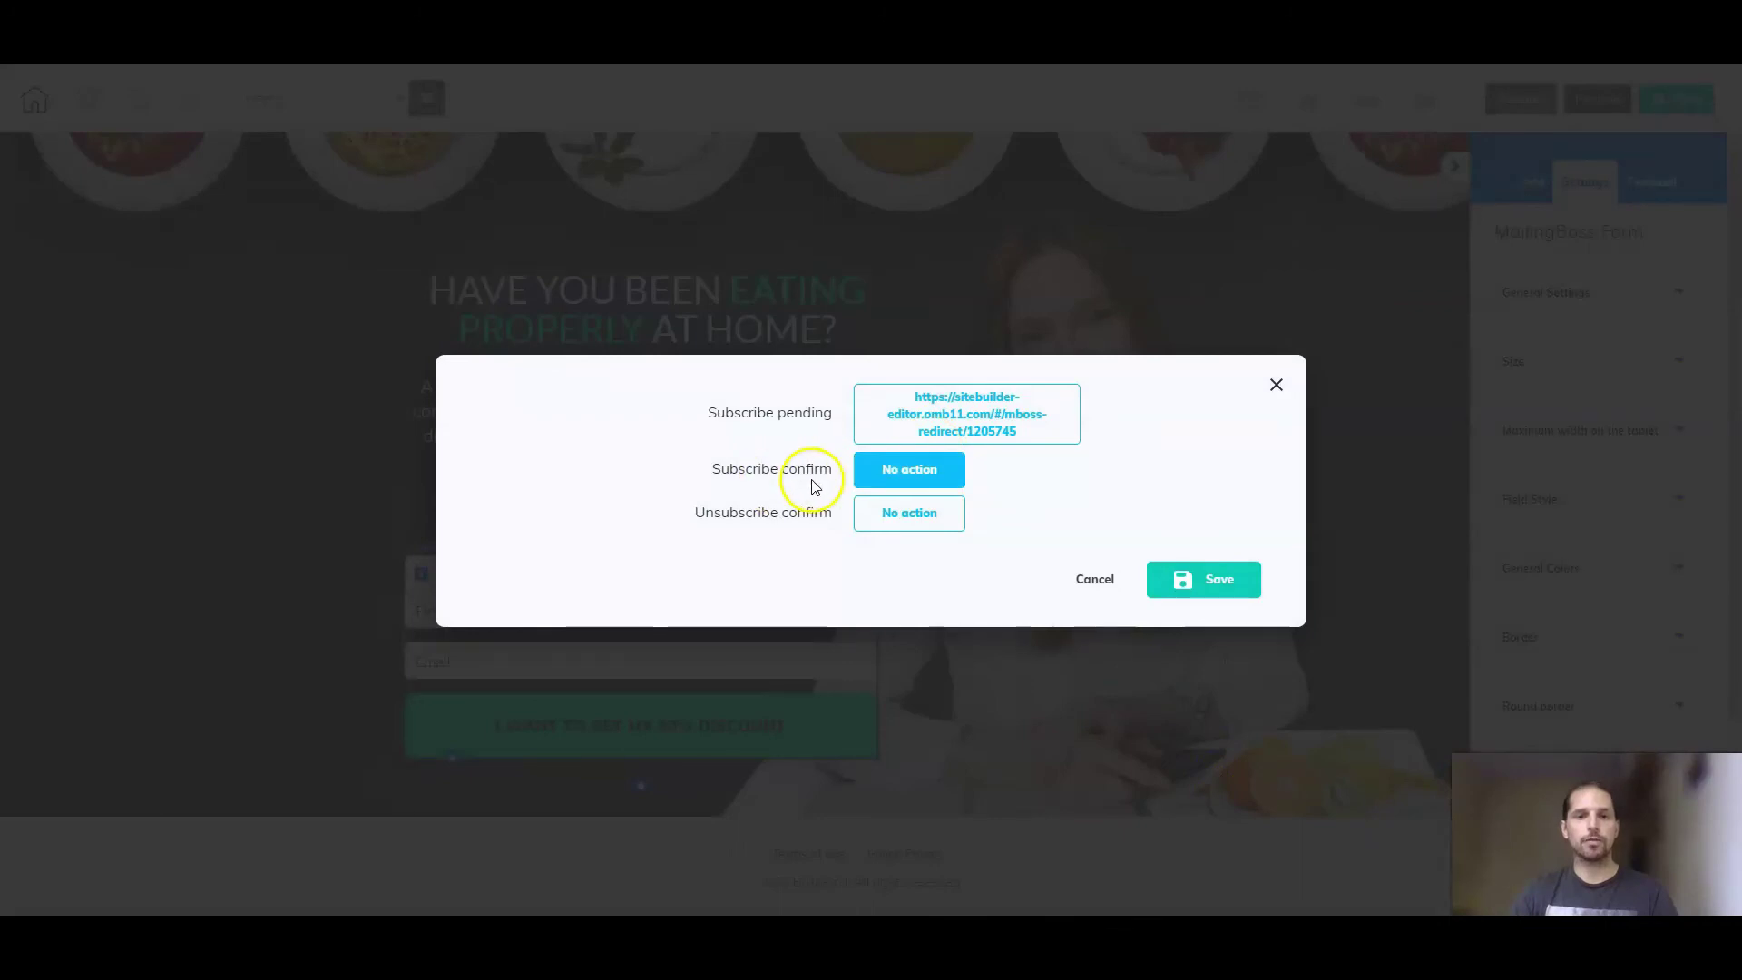
- Link the form's Subscribe confirm action to the site's Thank You page
{"action": "left_click", "coordinate": [880, 468]}
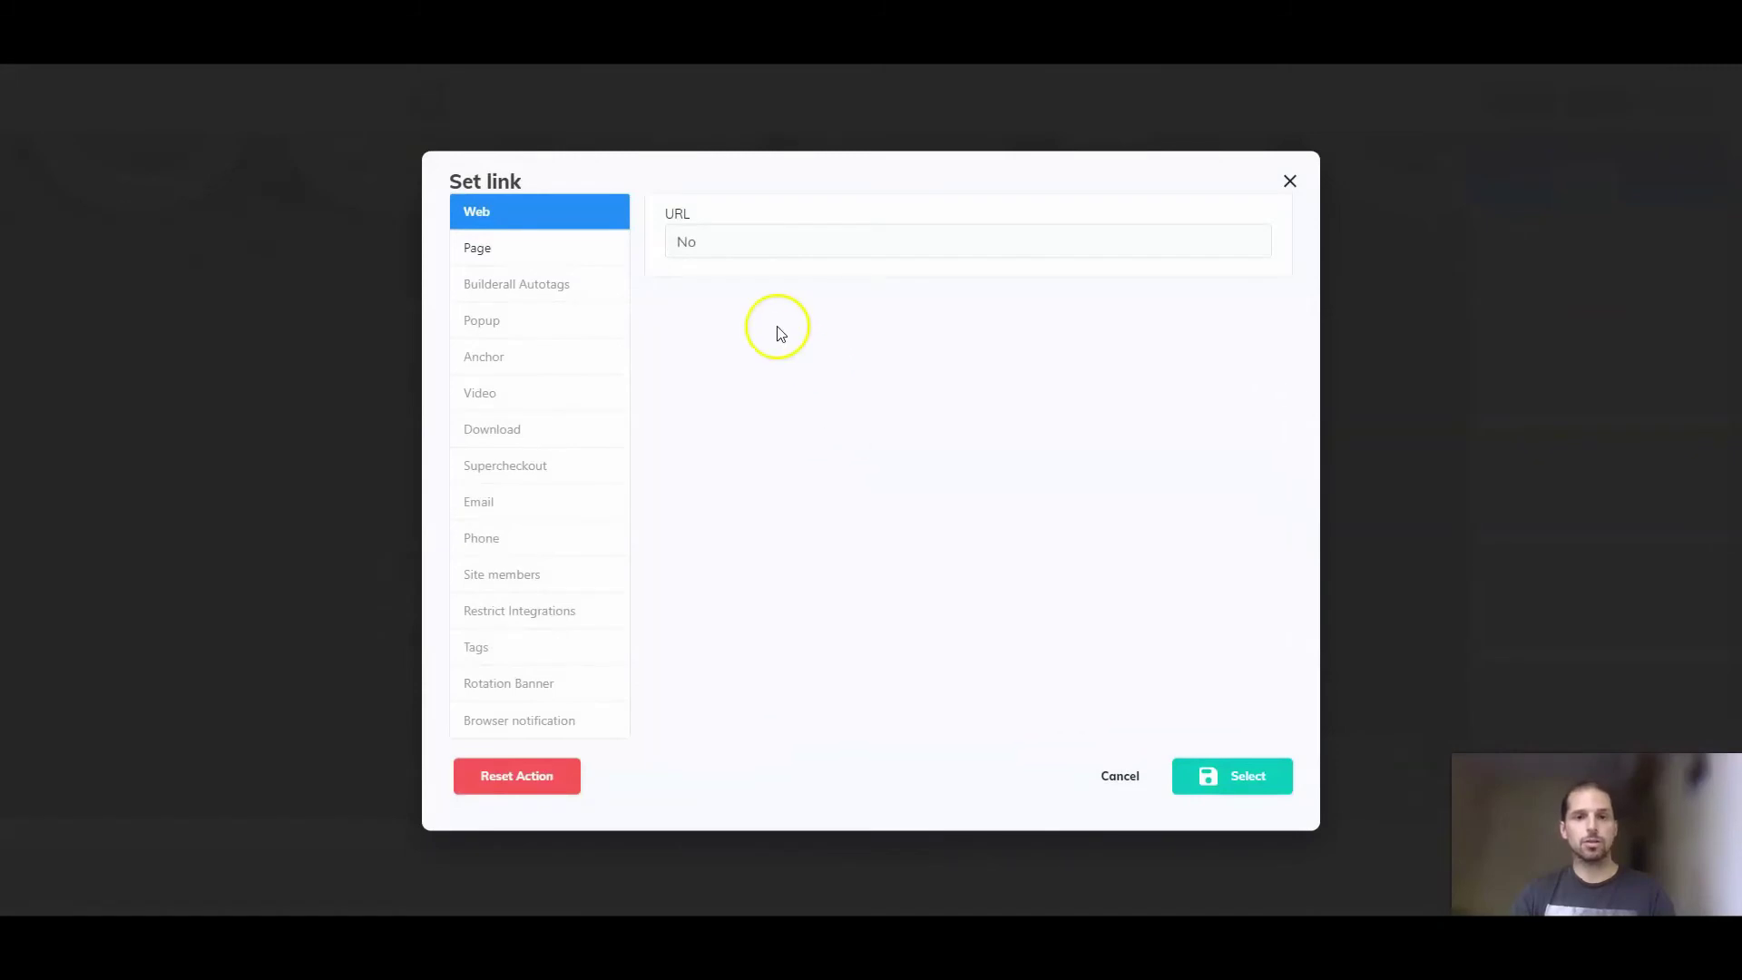
{"action": "left_click", "coordinate": [552, 254]}
{"action": "left_click", "coordinate": [717, 264]}
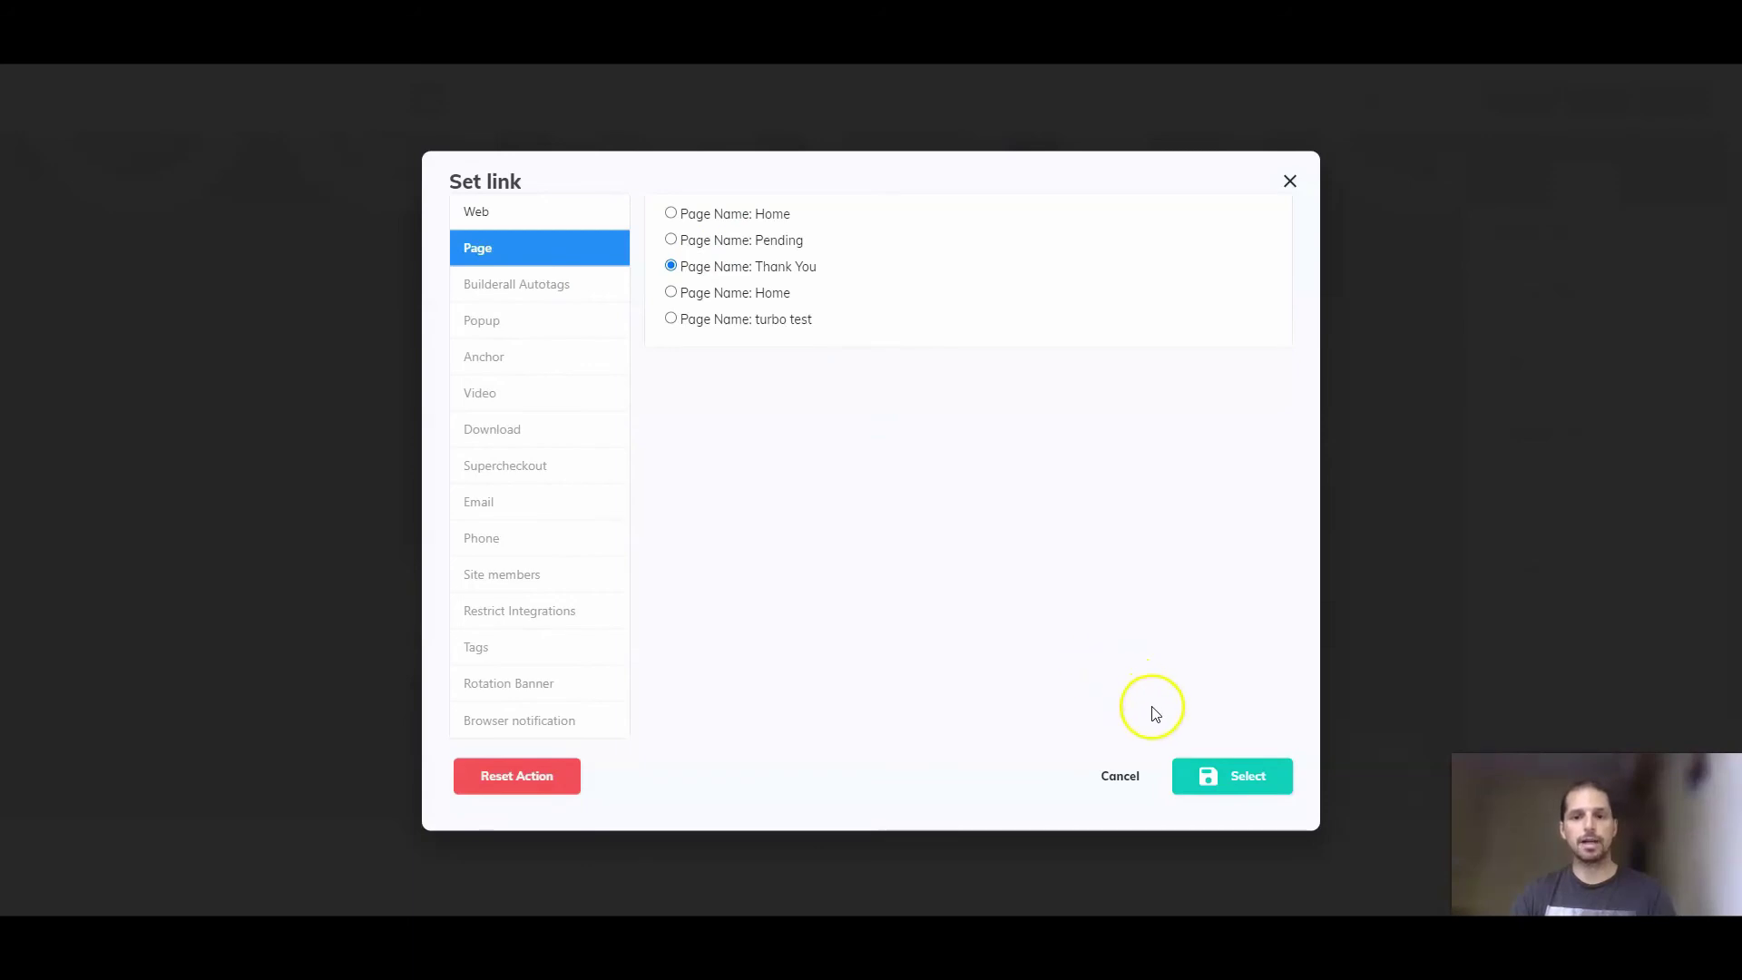
{"action": "left_click", "coordinate": [1209, 775]}
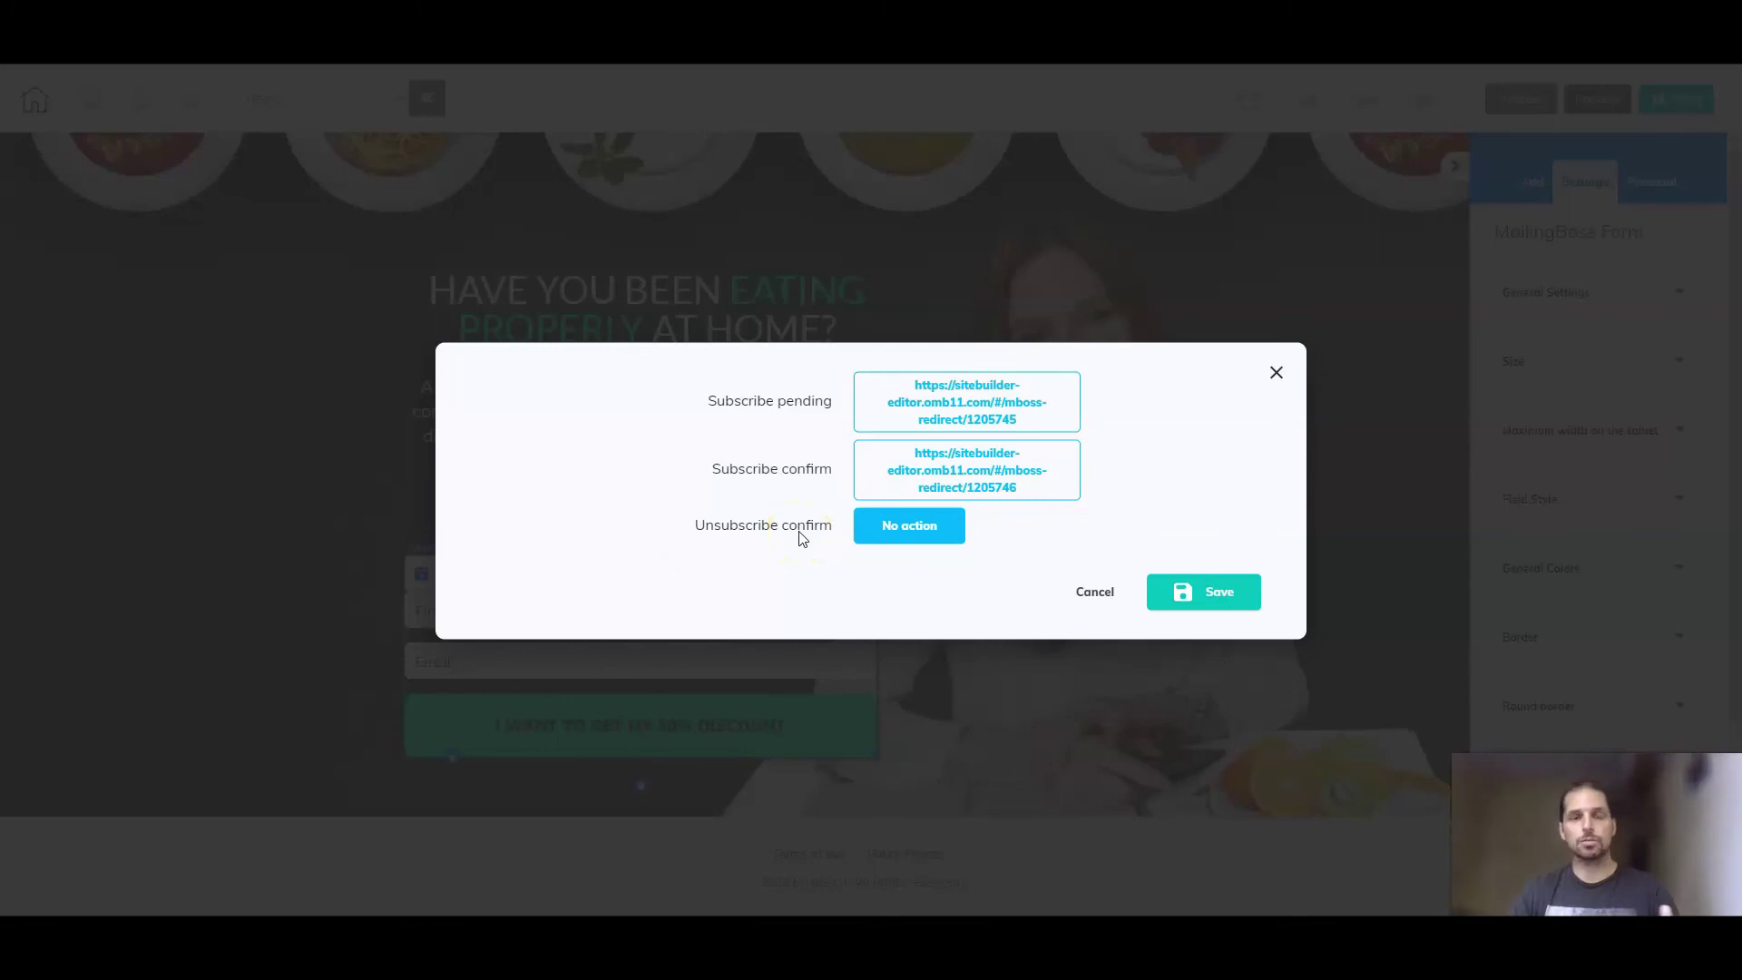
- Link the form's Unsubscribe confirm action to the first listed Home page and save the form's redirect actions
{"action": "left_click", "coordinate": [898, 521]}
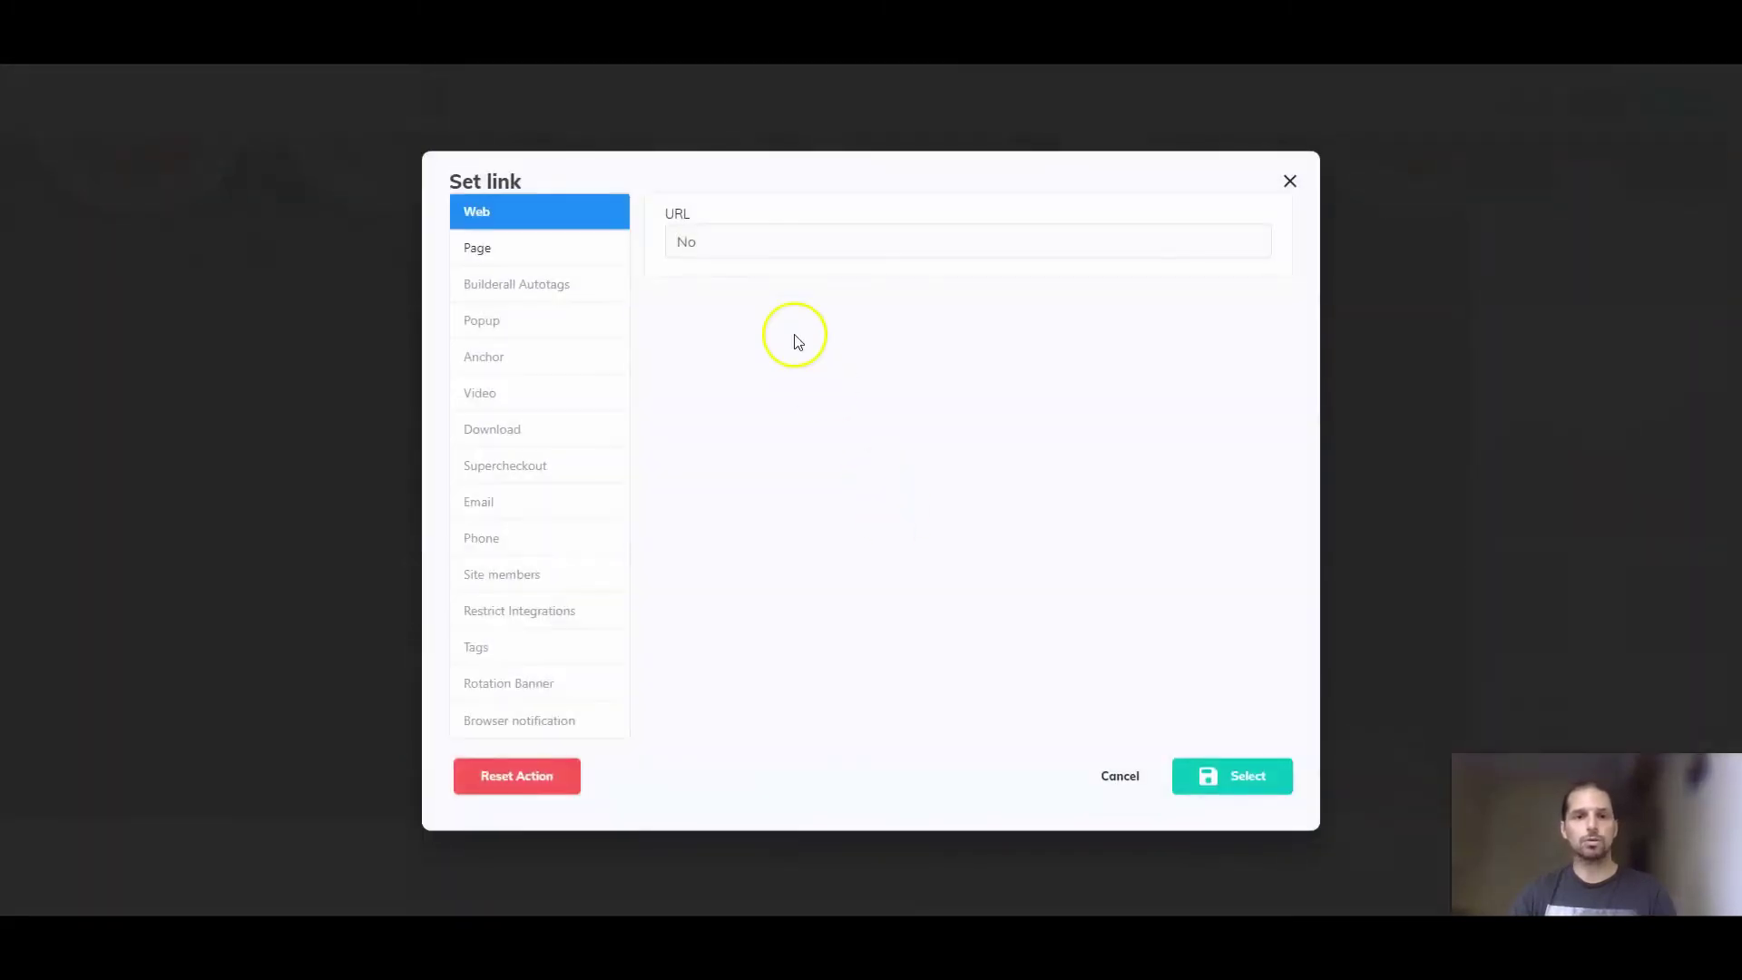
{"action": "left_click", "coordinate": [570, 251]}
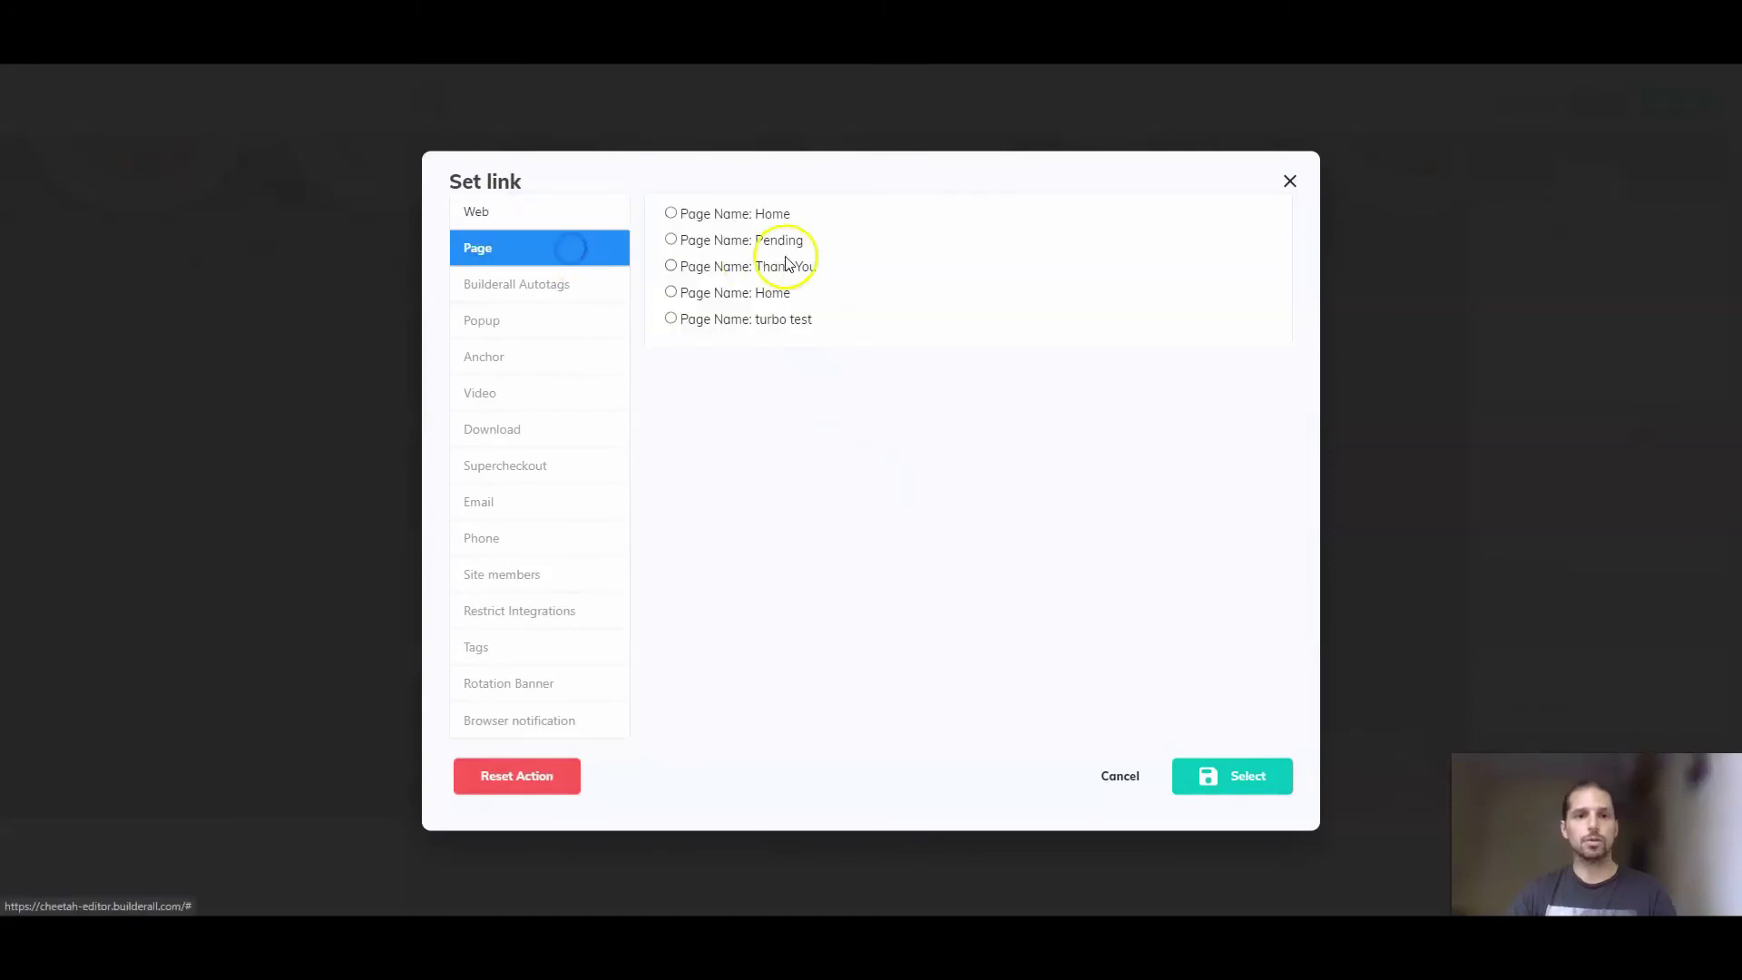
{"action": "left_click", "coordinate": [736, 214]}
{"action": "left_click", "coordinate": [1230, 770]}
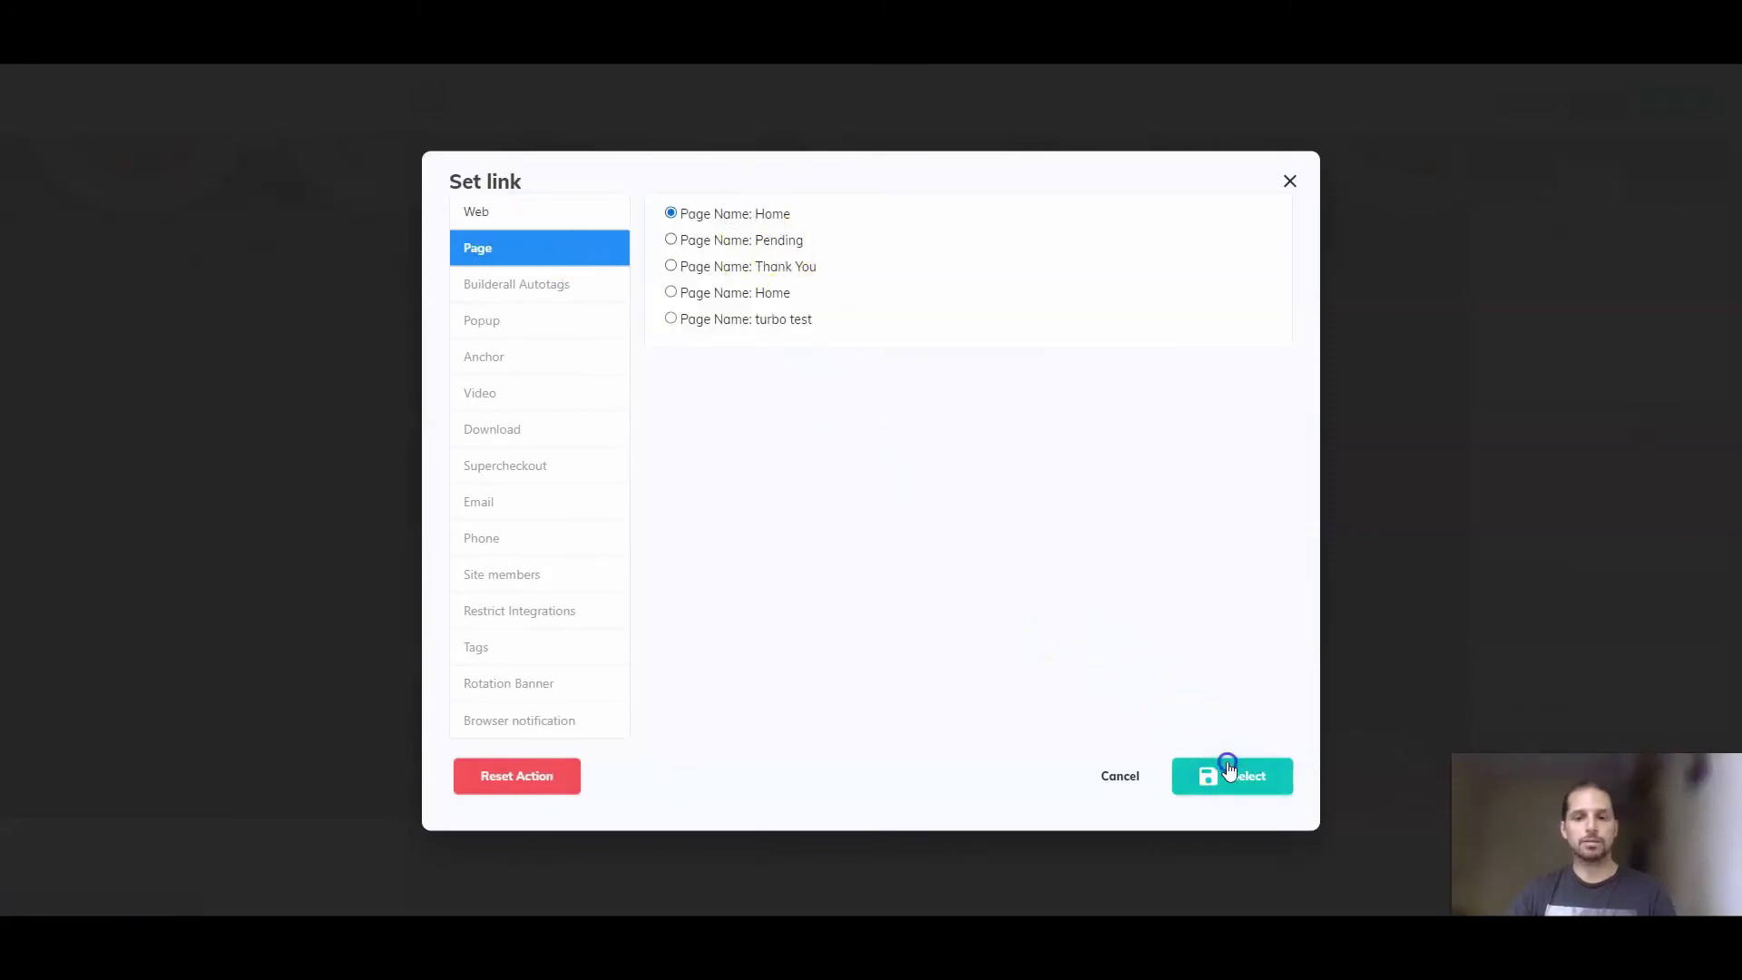
{"action": "left_click", "coordinate": [1203, 602]}
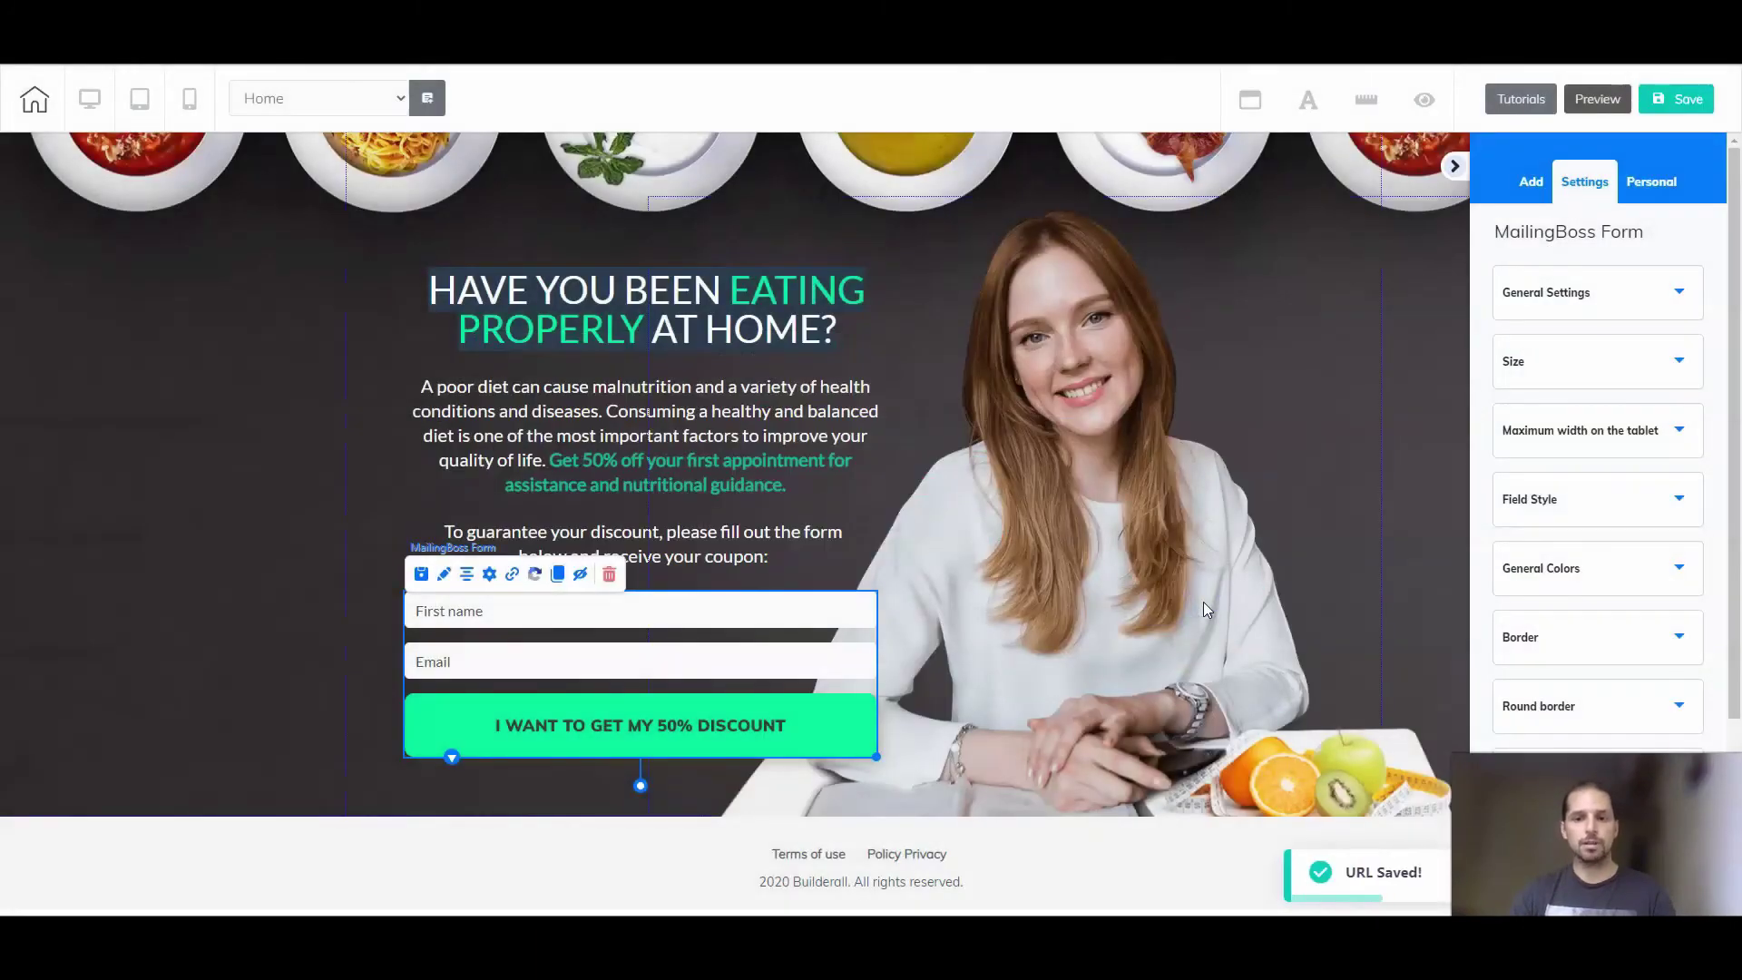
- Save and publish the site, and open the published website
{"action": "left_click", "coordinate": [1674, 100]}
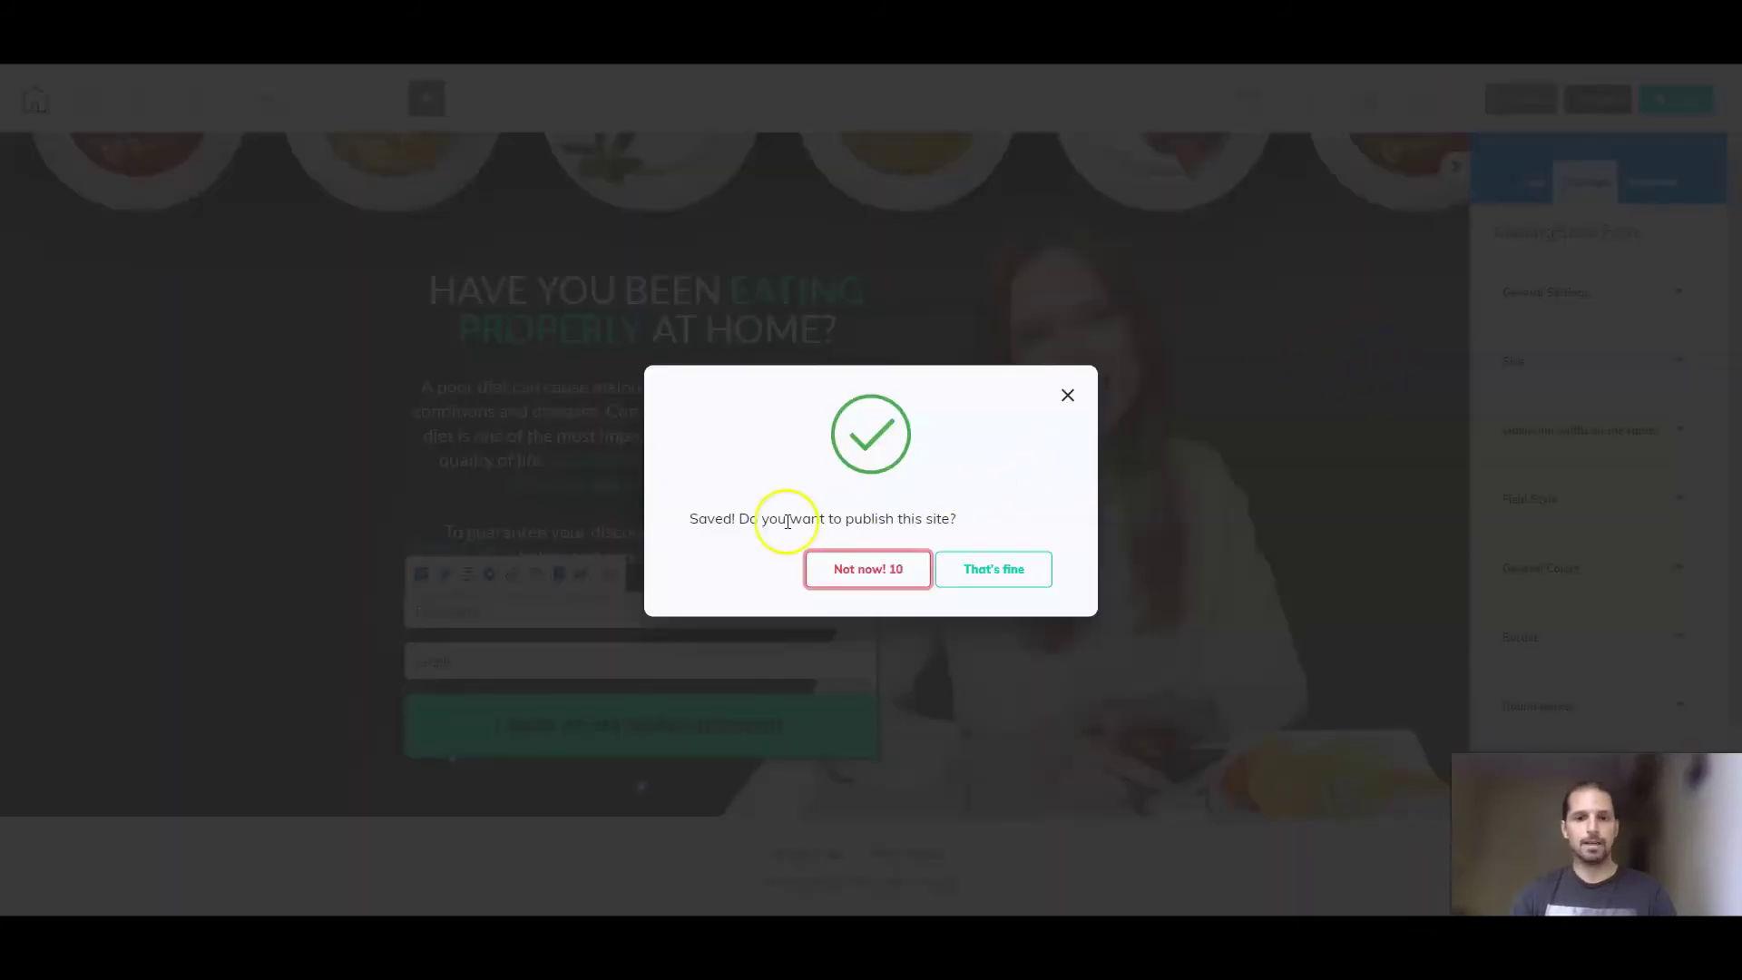
{"action": "left_click", "coordinate": [1002, 570]}
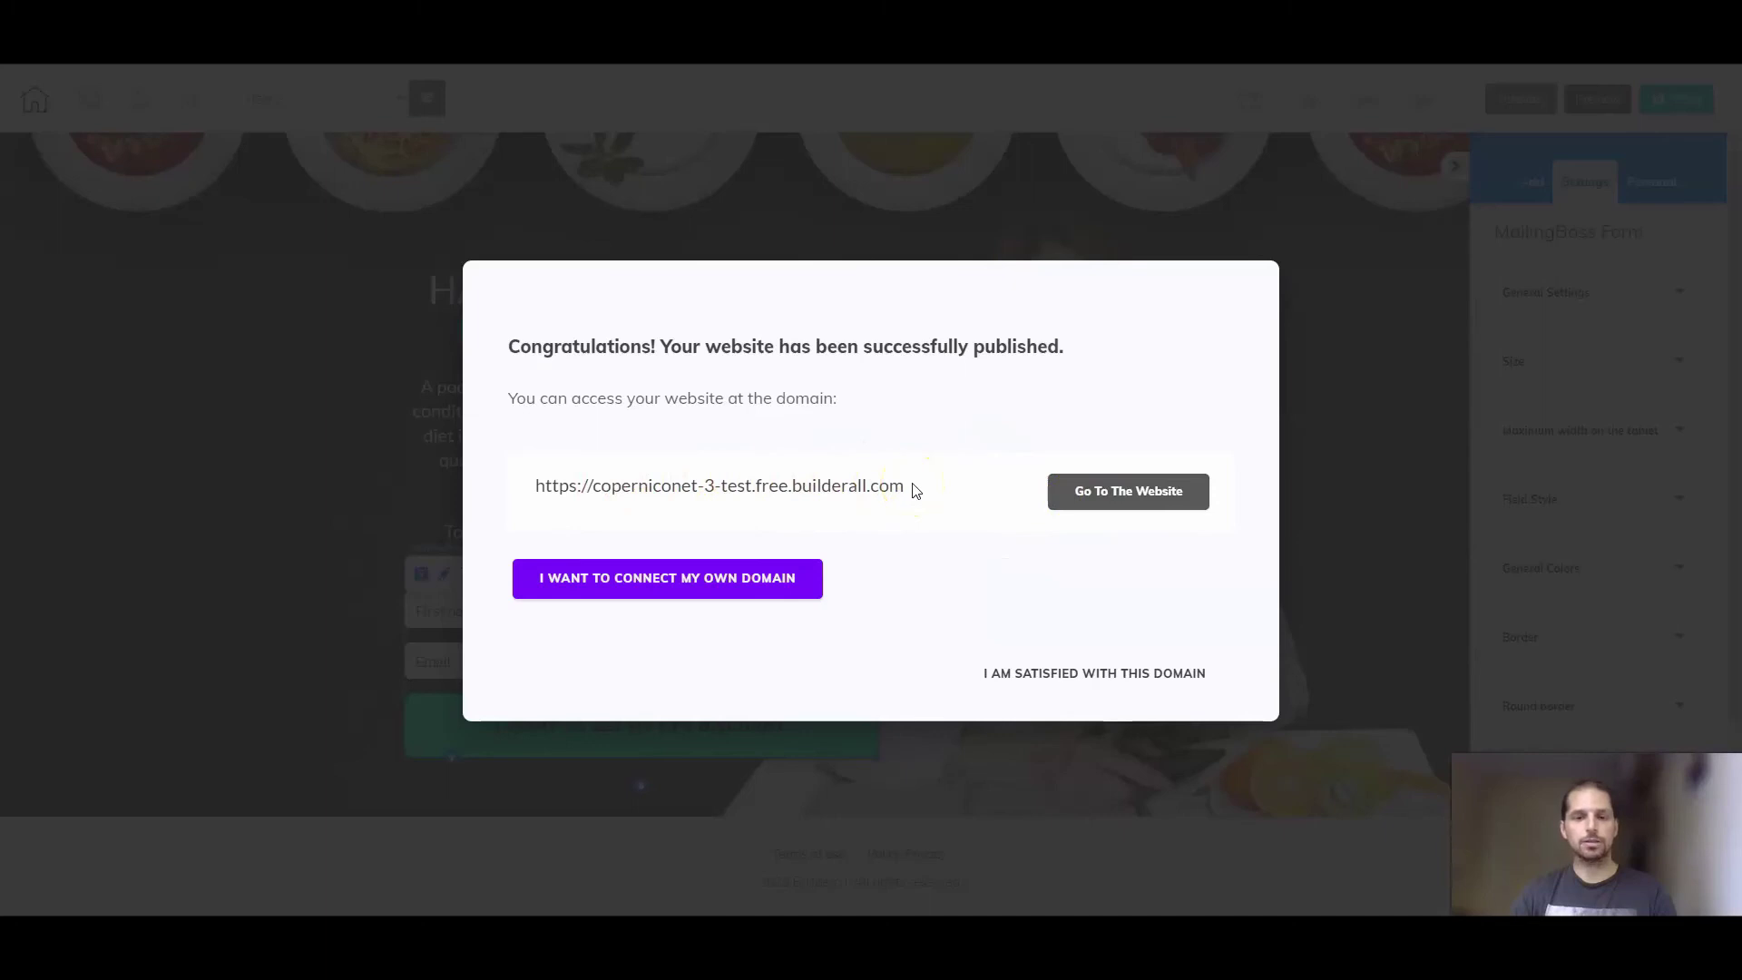
{"action": "left_click", "coordinate": [1095, 498]}
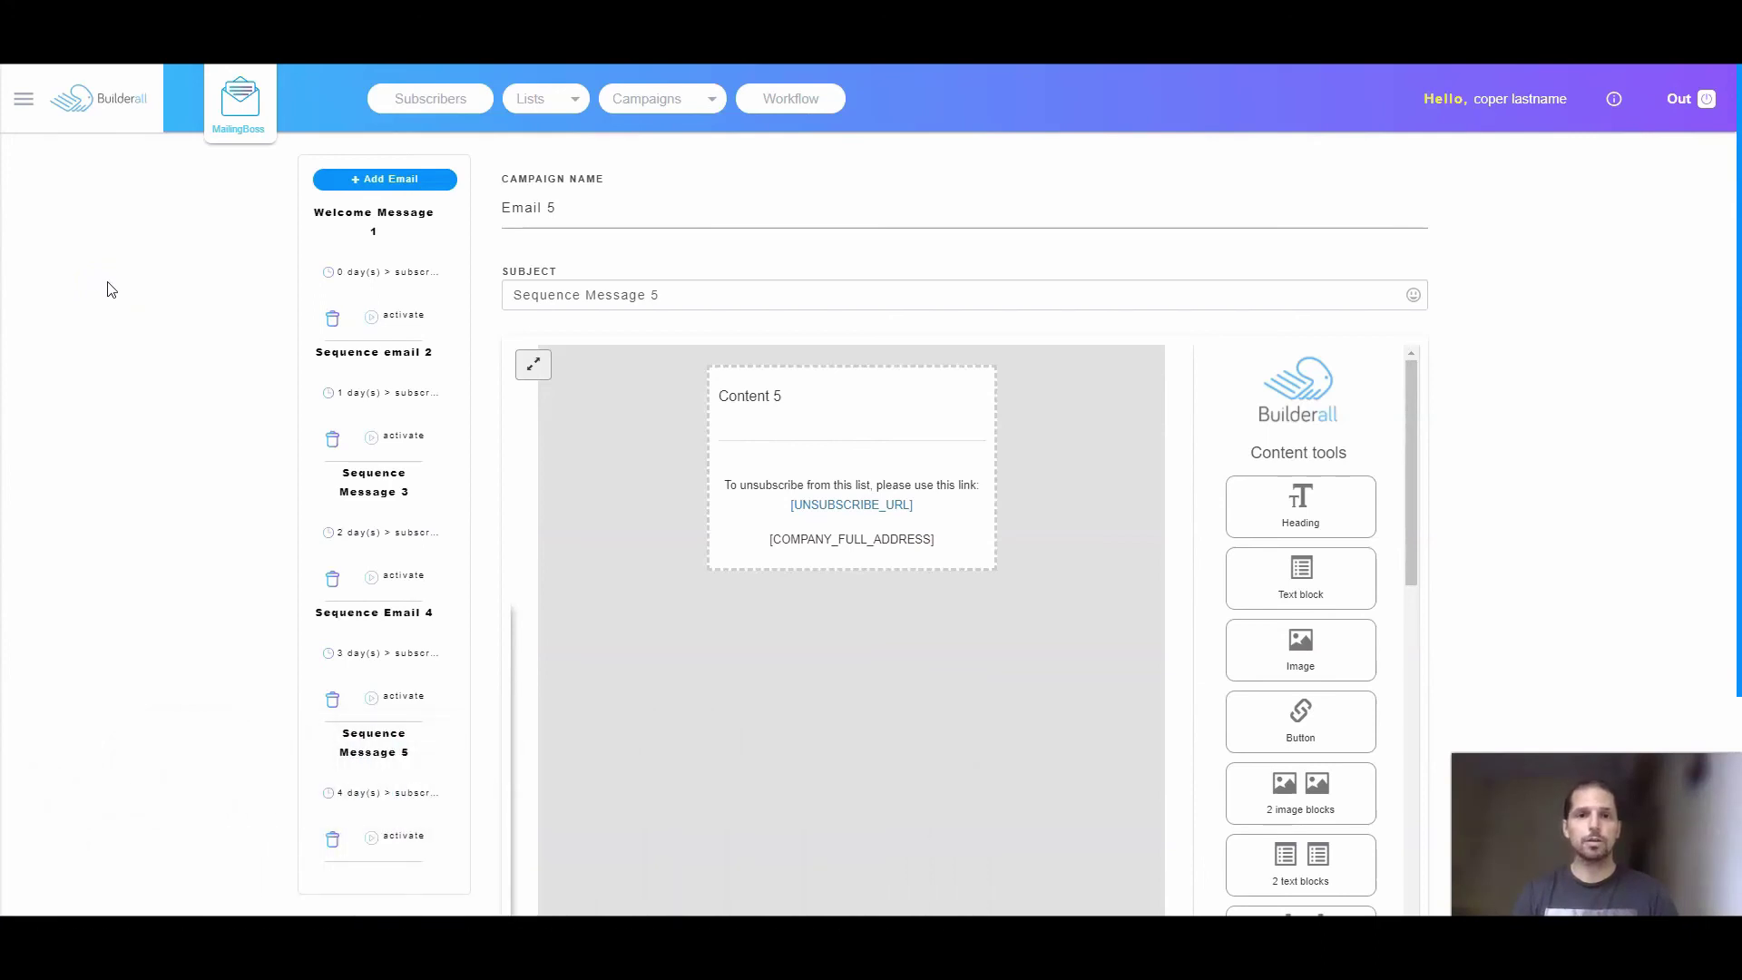
- In MailingBoss, replace the subject of Email 5 with "ways to get more leads"
{"action": "left_click_drag", "start_coordinate": [682, 294], "coordinate": [514, 298]}
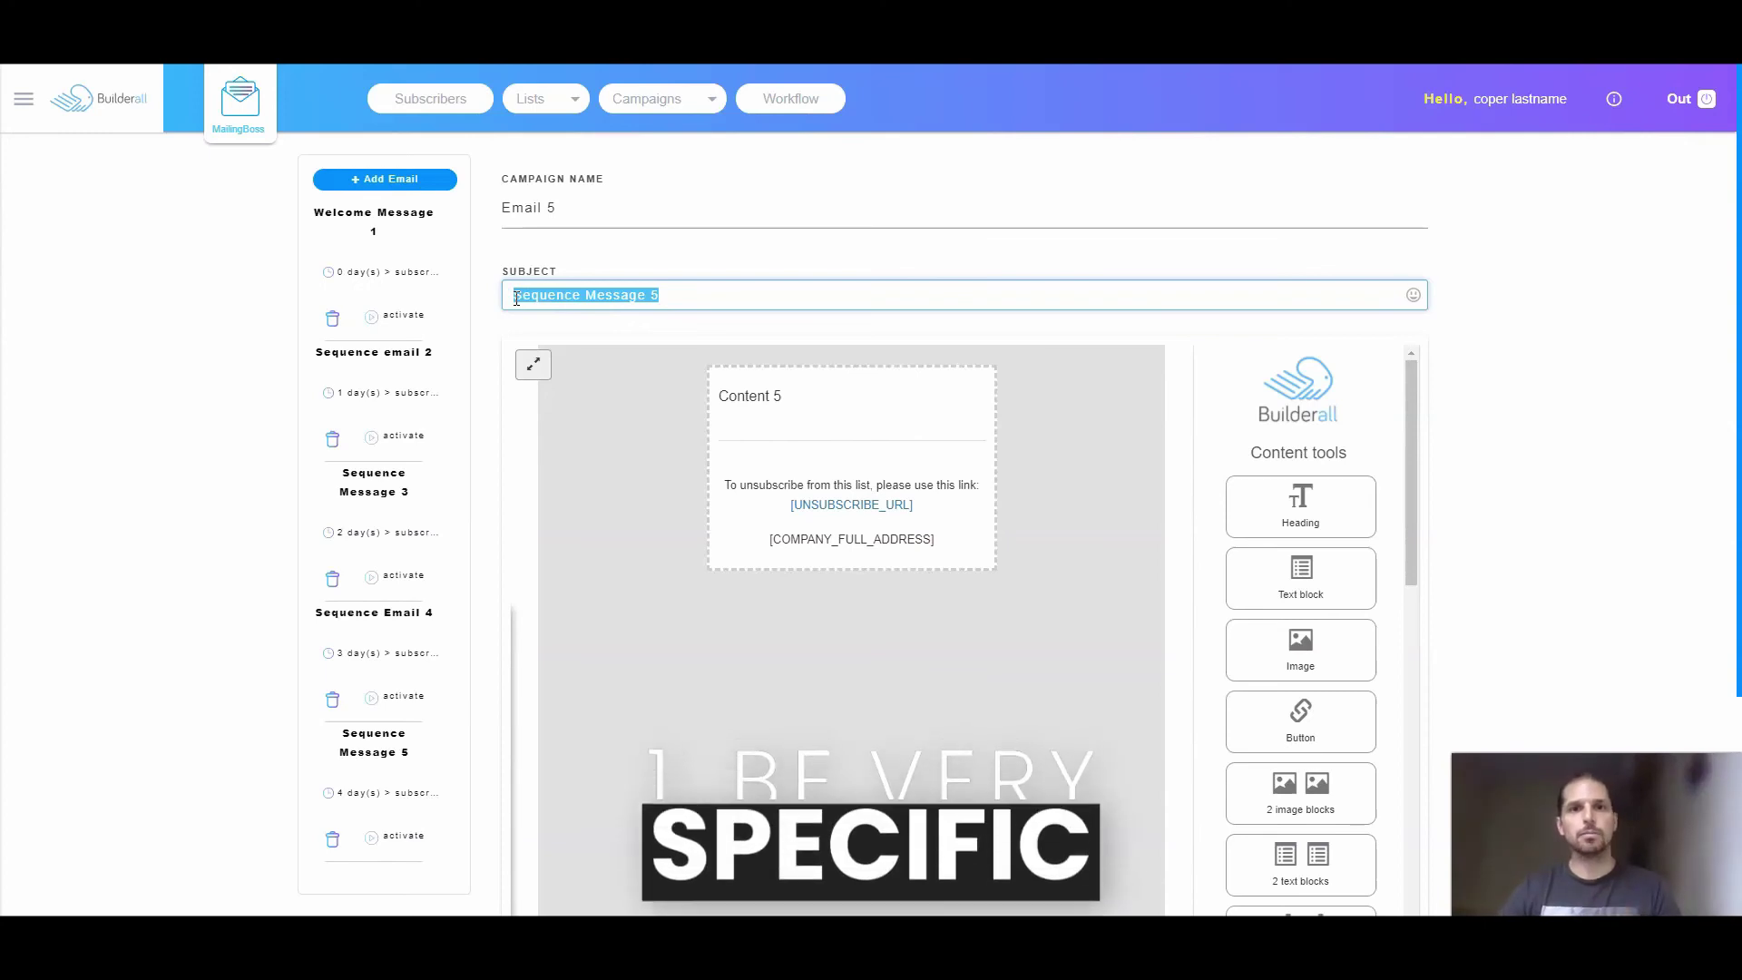
{"action": "left_click", "coordinate": [543, 294]}
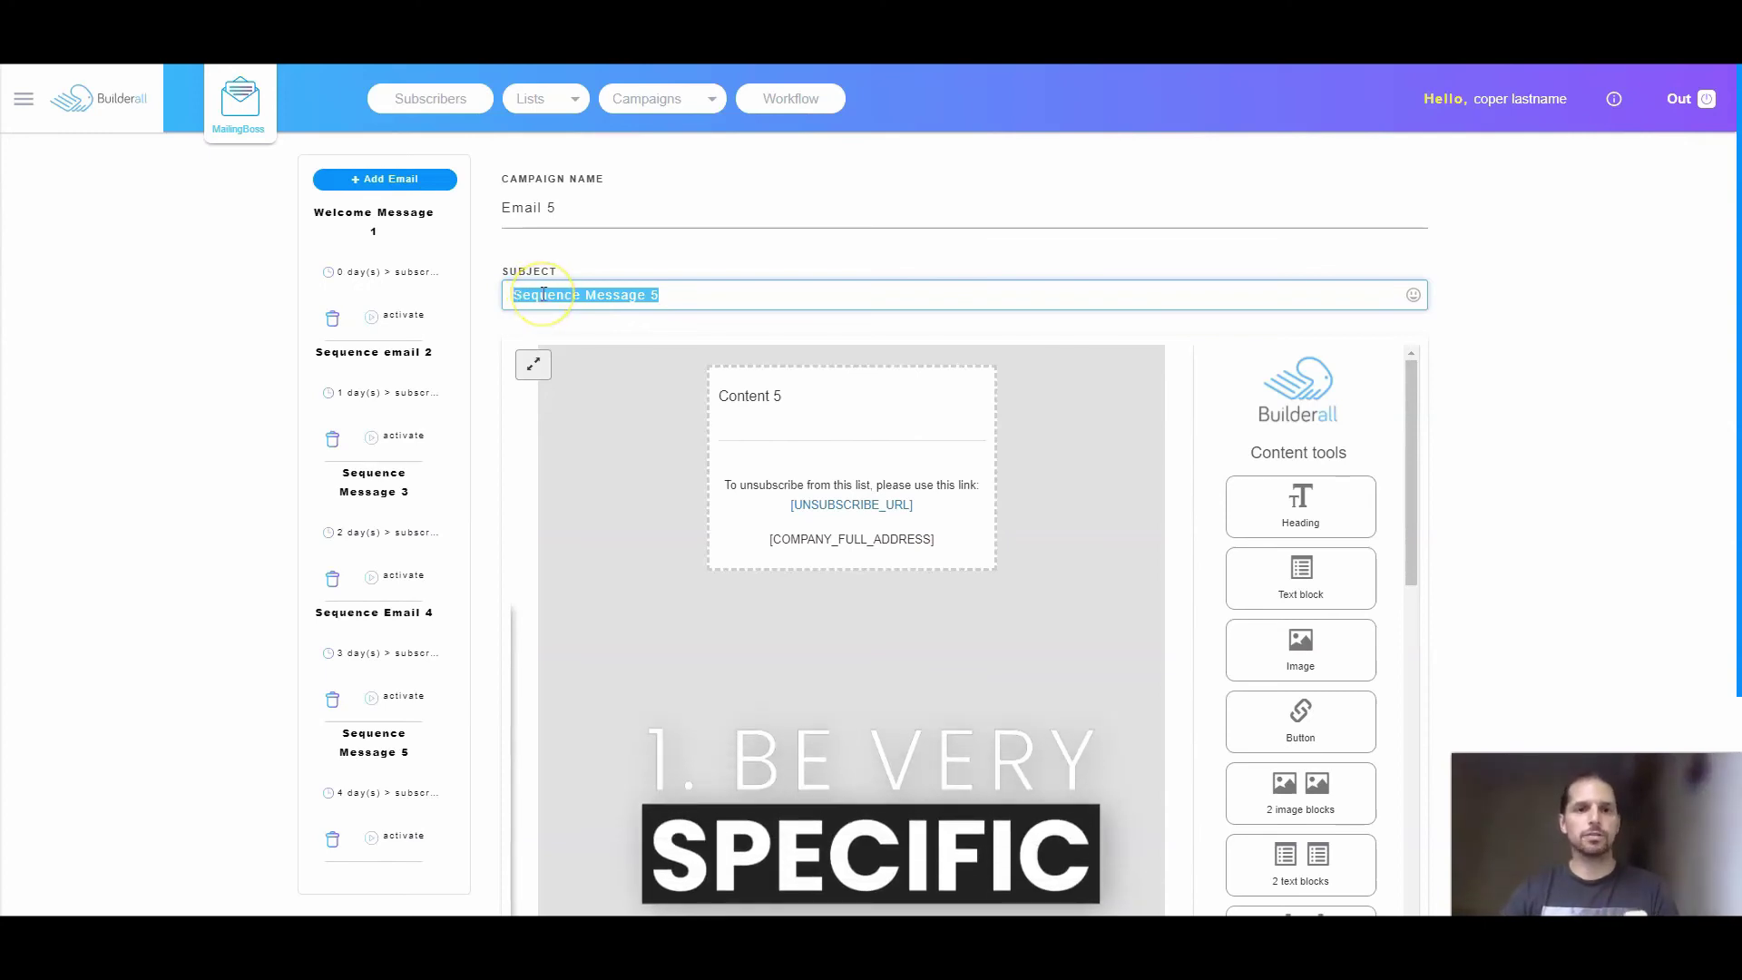
{"action": "left_click", "coordinate": [661, 294]}
{"action": "left_click", "coordinate": [516, 297]}
{"action": "left_click_drag", "start_coordinate": [516, 298], "coordinate": [696, 290]}
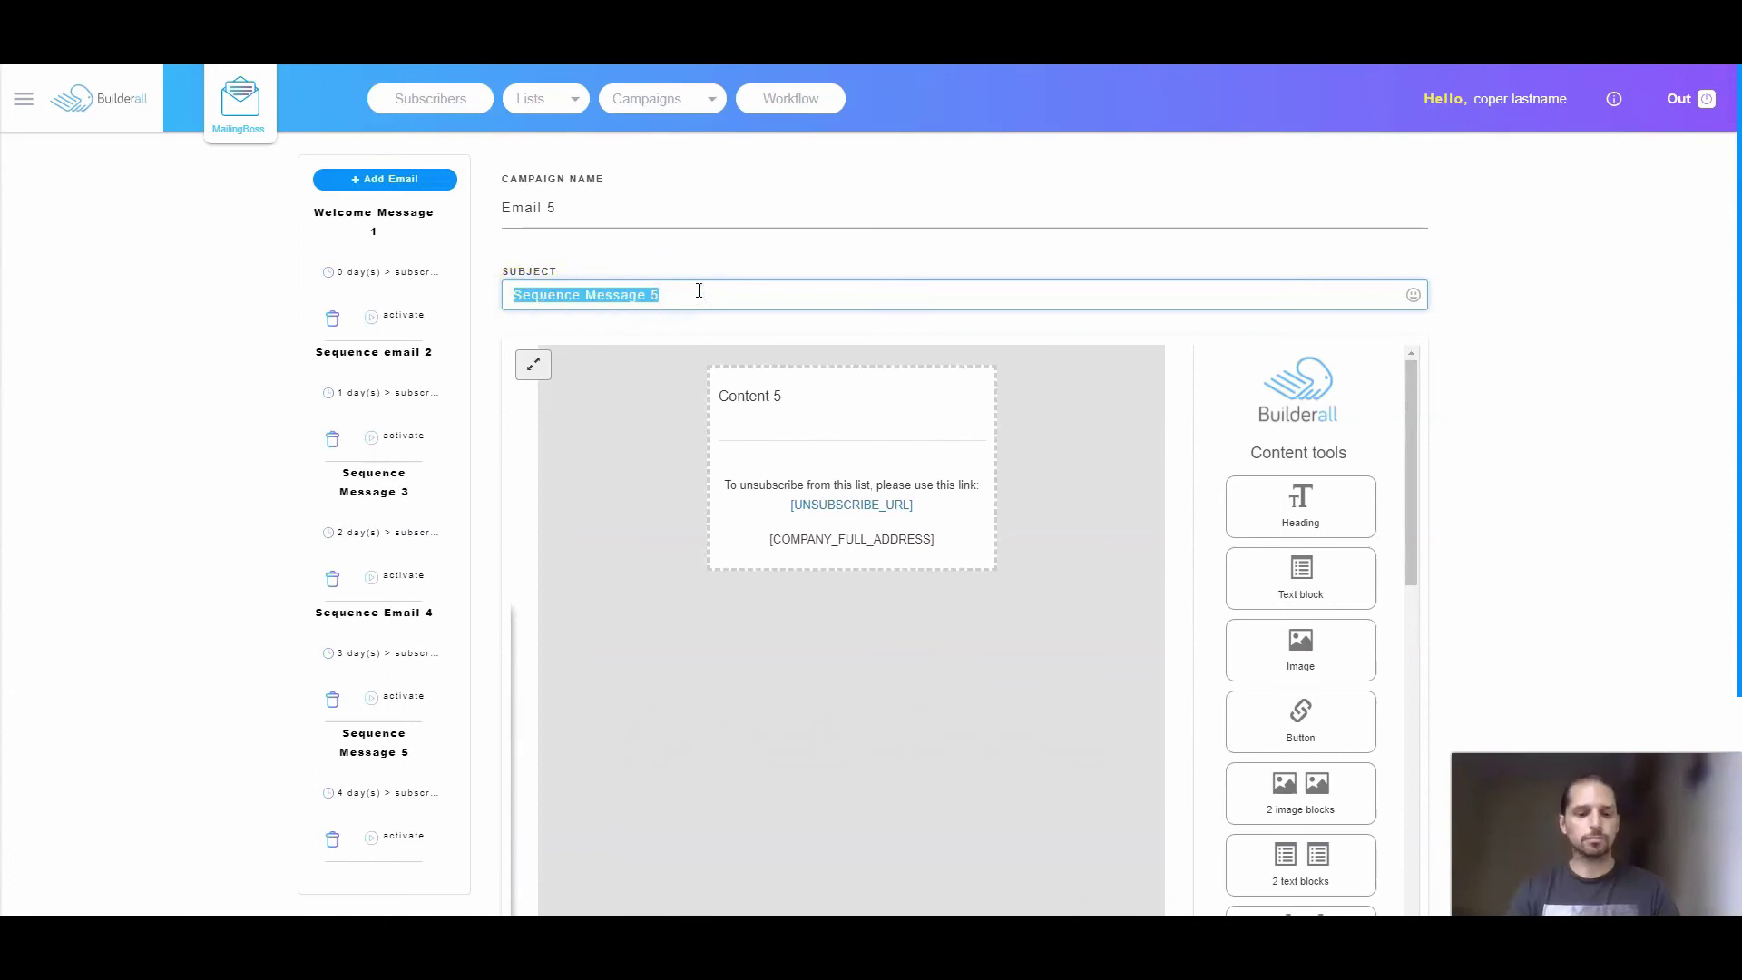
{"action": "key", "text": "BackSpace"}
{"action": "left_click", "coordinate": [633, 294]}
{"action": "type", "text": "ways to get more leads"}
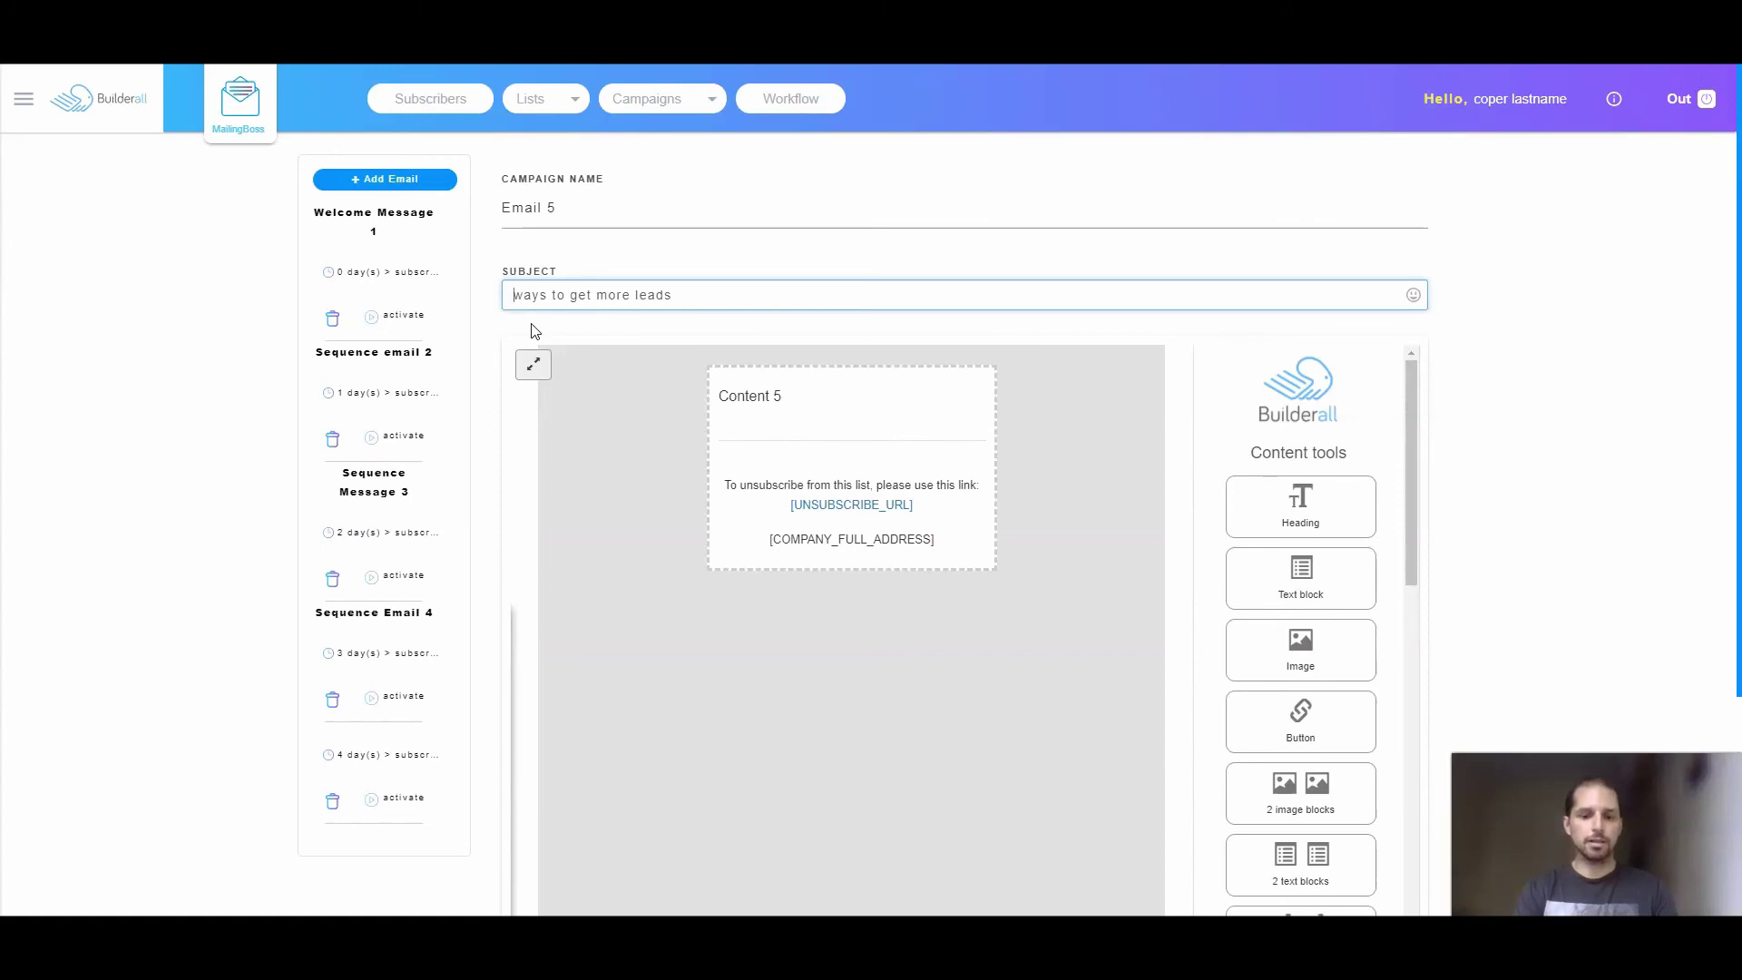
- Reword the Email 5 subject as "The best 3 tips to get more leads"
{"action": "type", "text": "The be"}
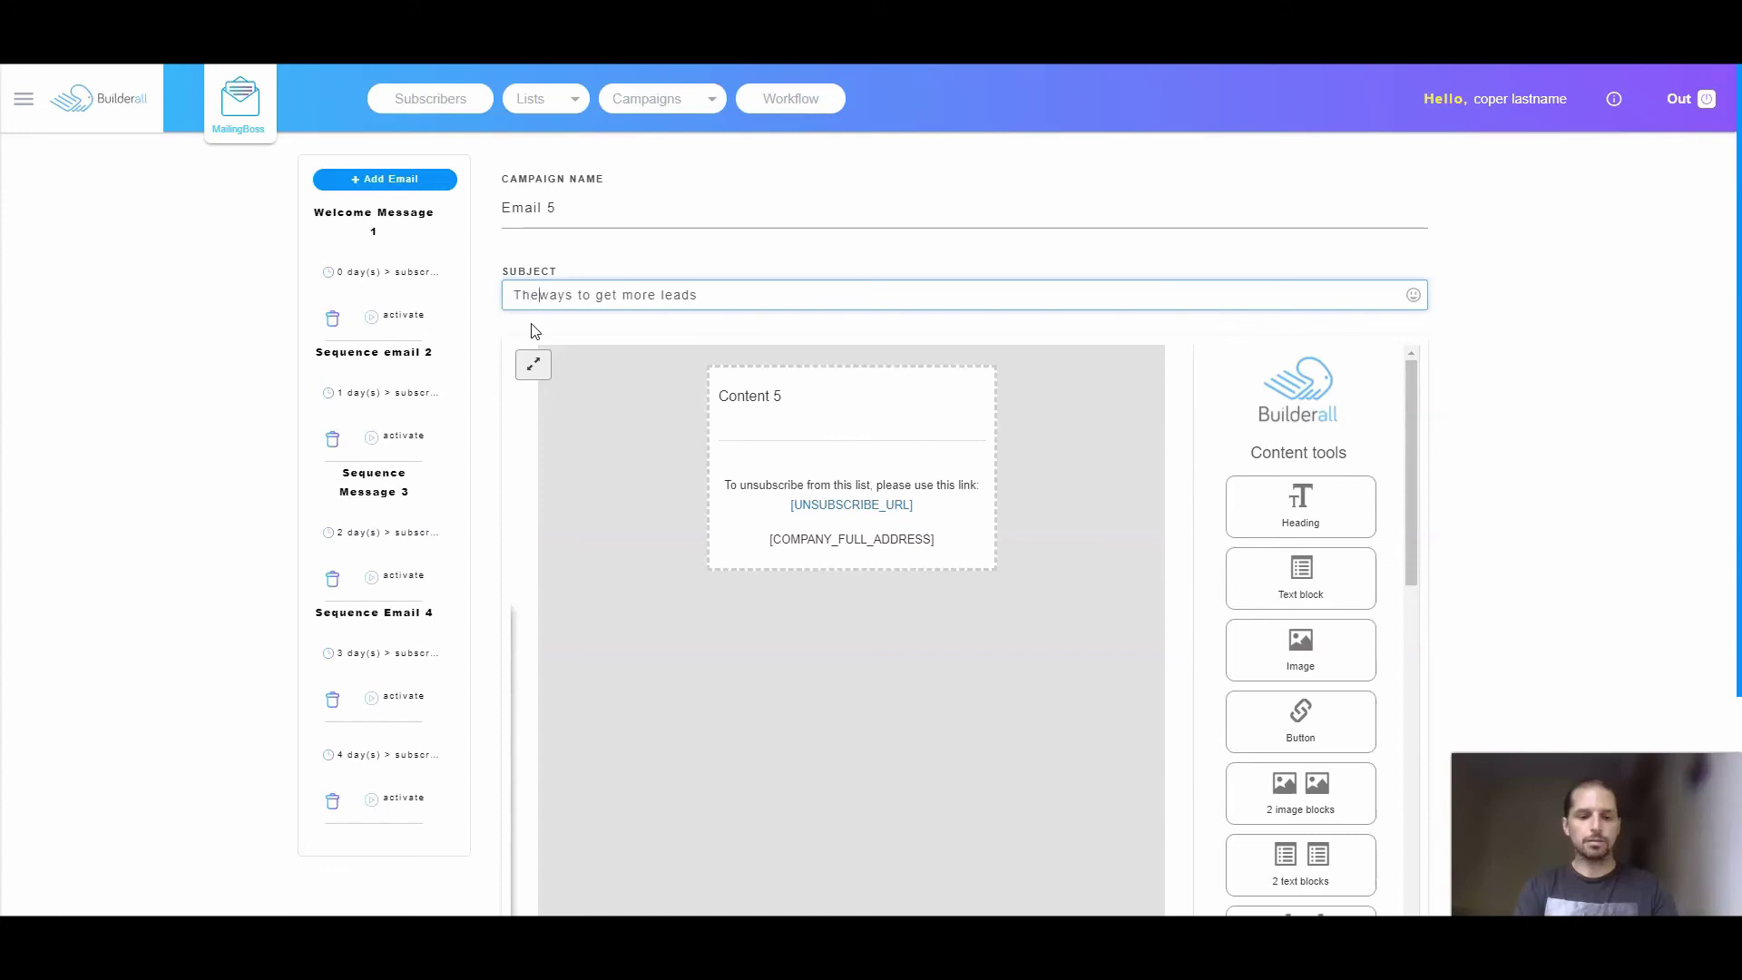
{"action": "type", "text": "st 3 tp"}
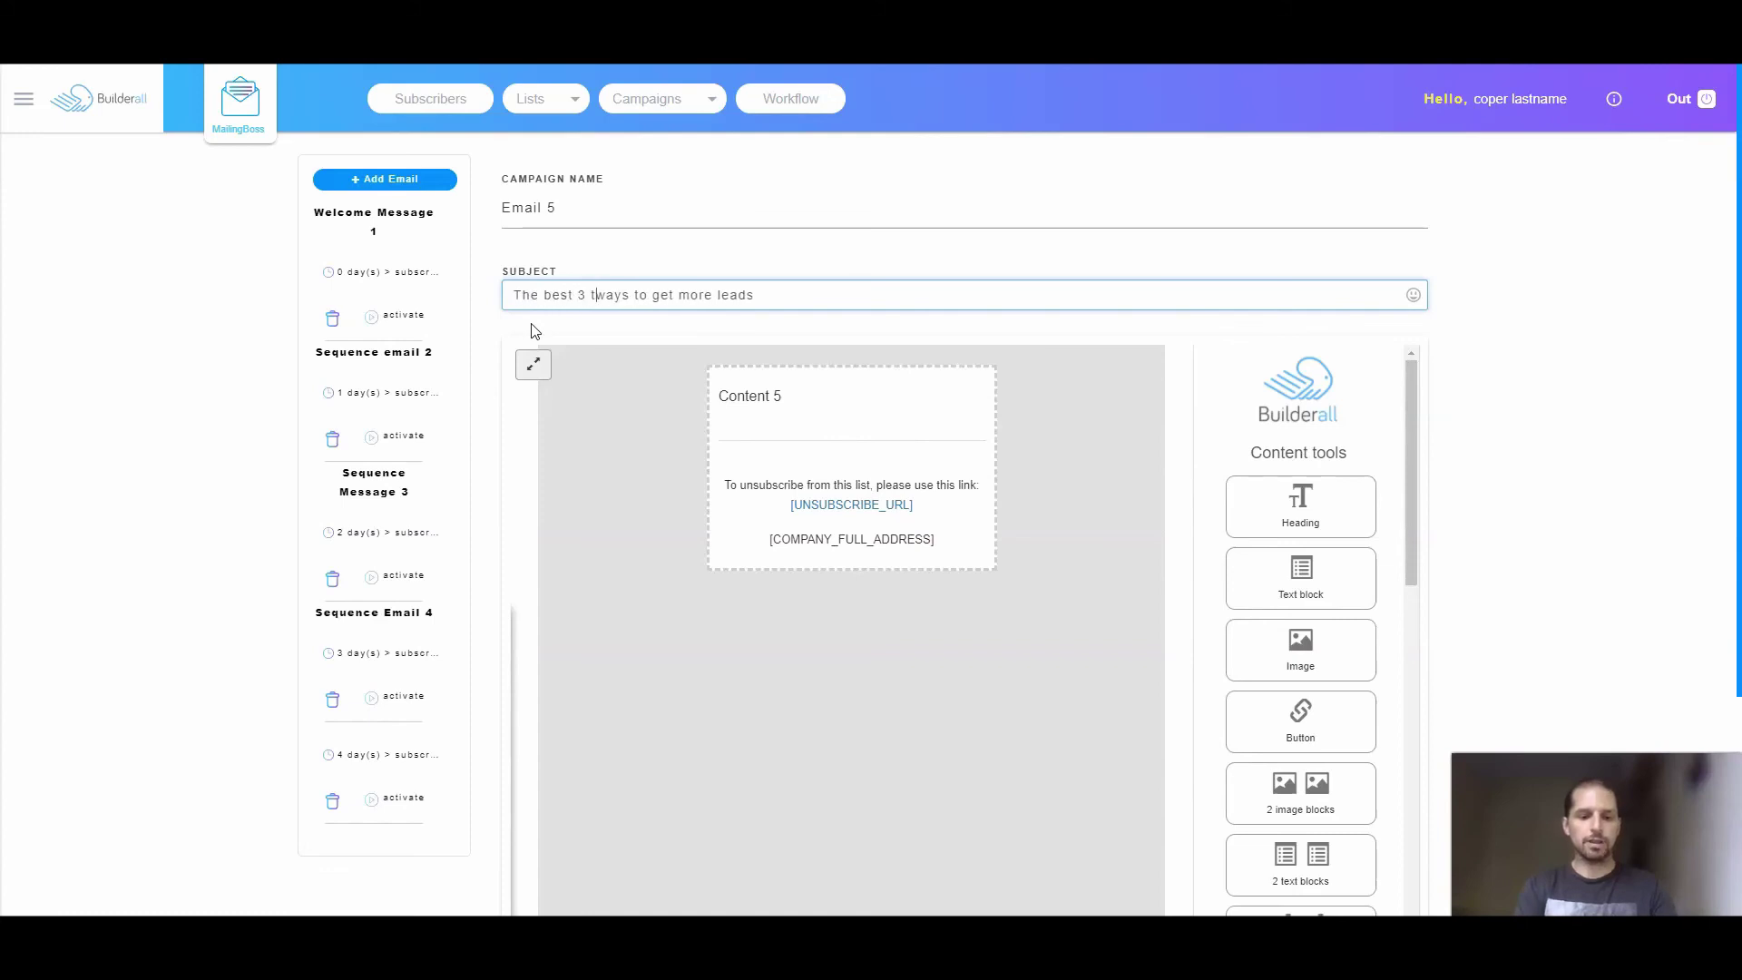
{"action": "key", "text": "BackSpace"}
{"action": "type", "text": "ips to"}
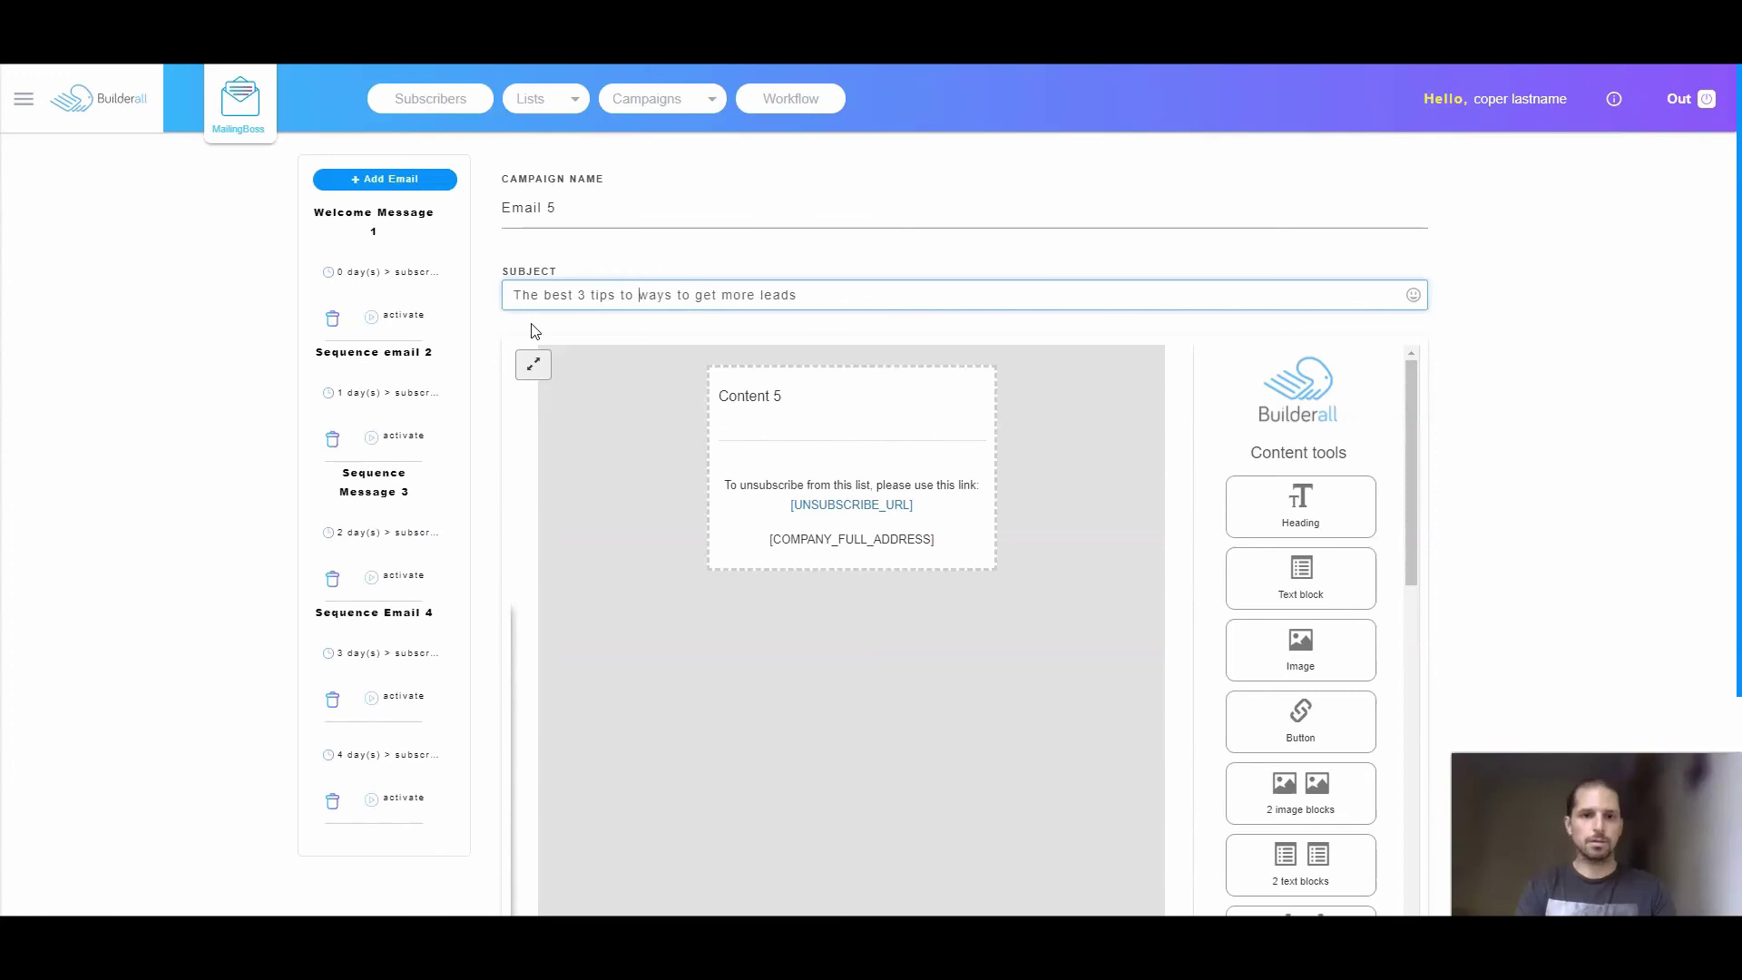
{"action": "key", "text": "Delete"}
{"action": "key", "text": "Delete"}
{"action": "key", "text": "Delete"}
{"action": "key", "text": "Delete"}
{"action": "key", "text": "Delete"}
{"action": "key", "text": "Delete"}
{"action": "key", "text": "Delete"}
{"action": "key", "text": "Delete"}
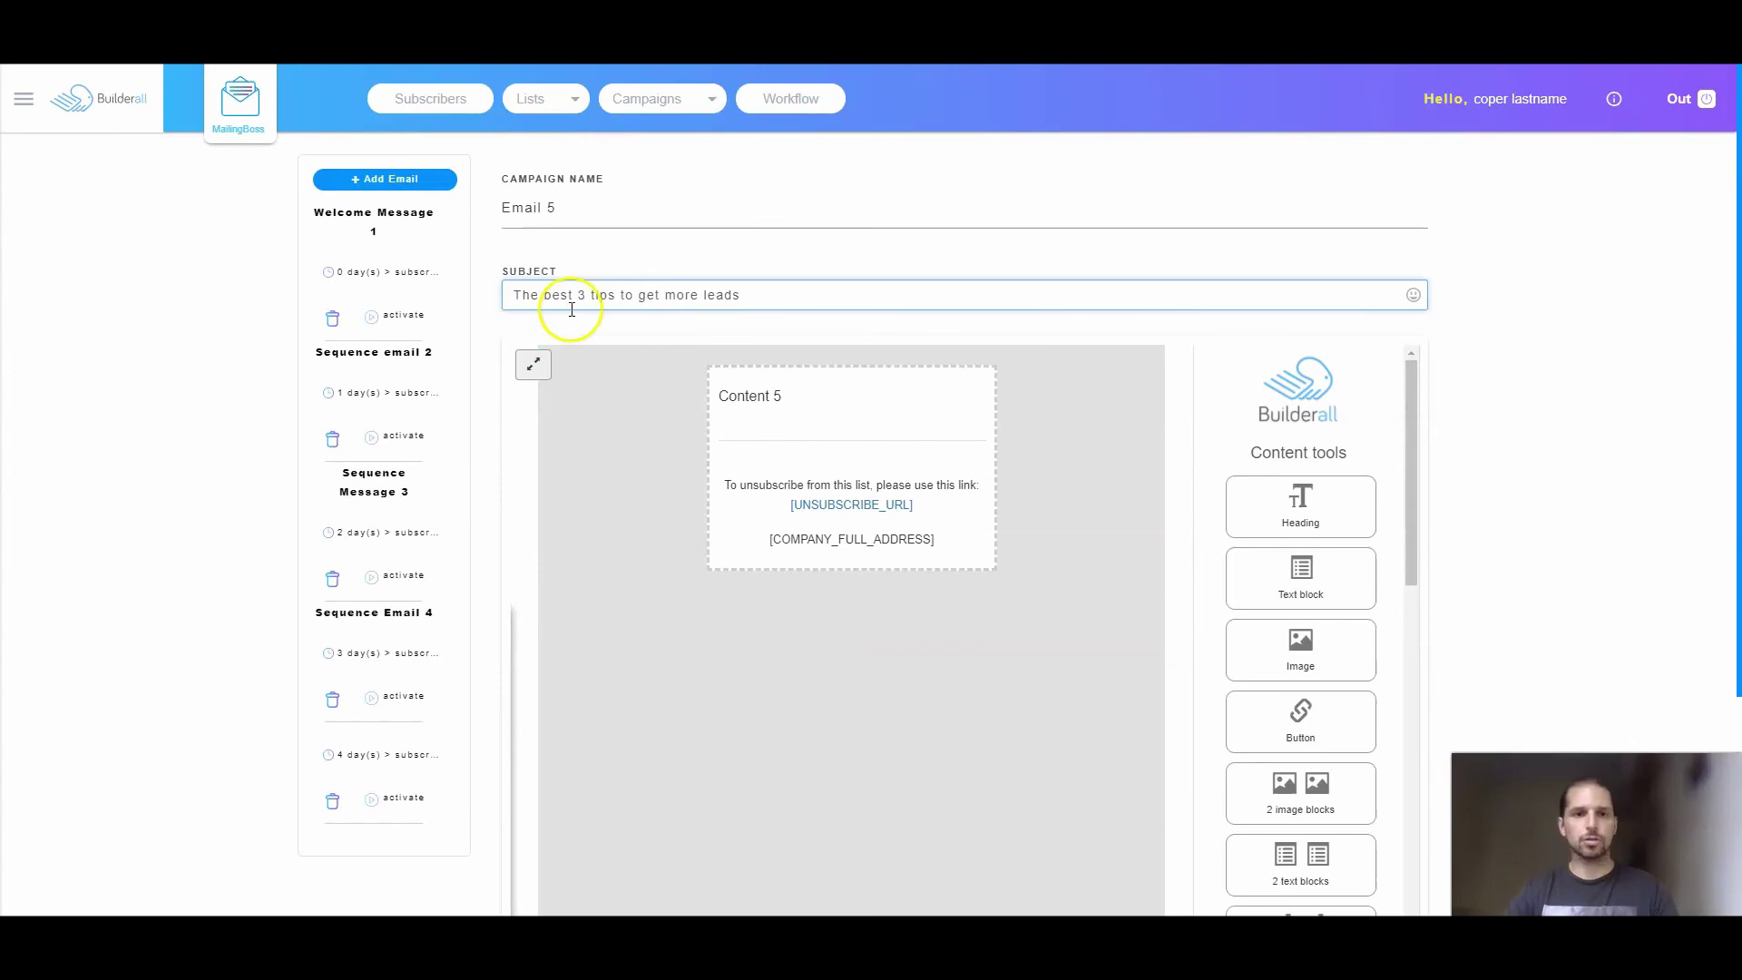
- Replace the word "best" with "top" in the Email 5 subject
{"action": "left_click_drag", "start_coordinate": [578, 292], "coordinate": [618, 292]}
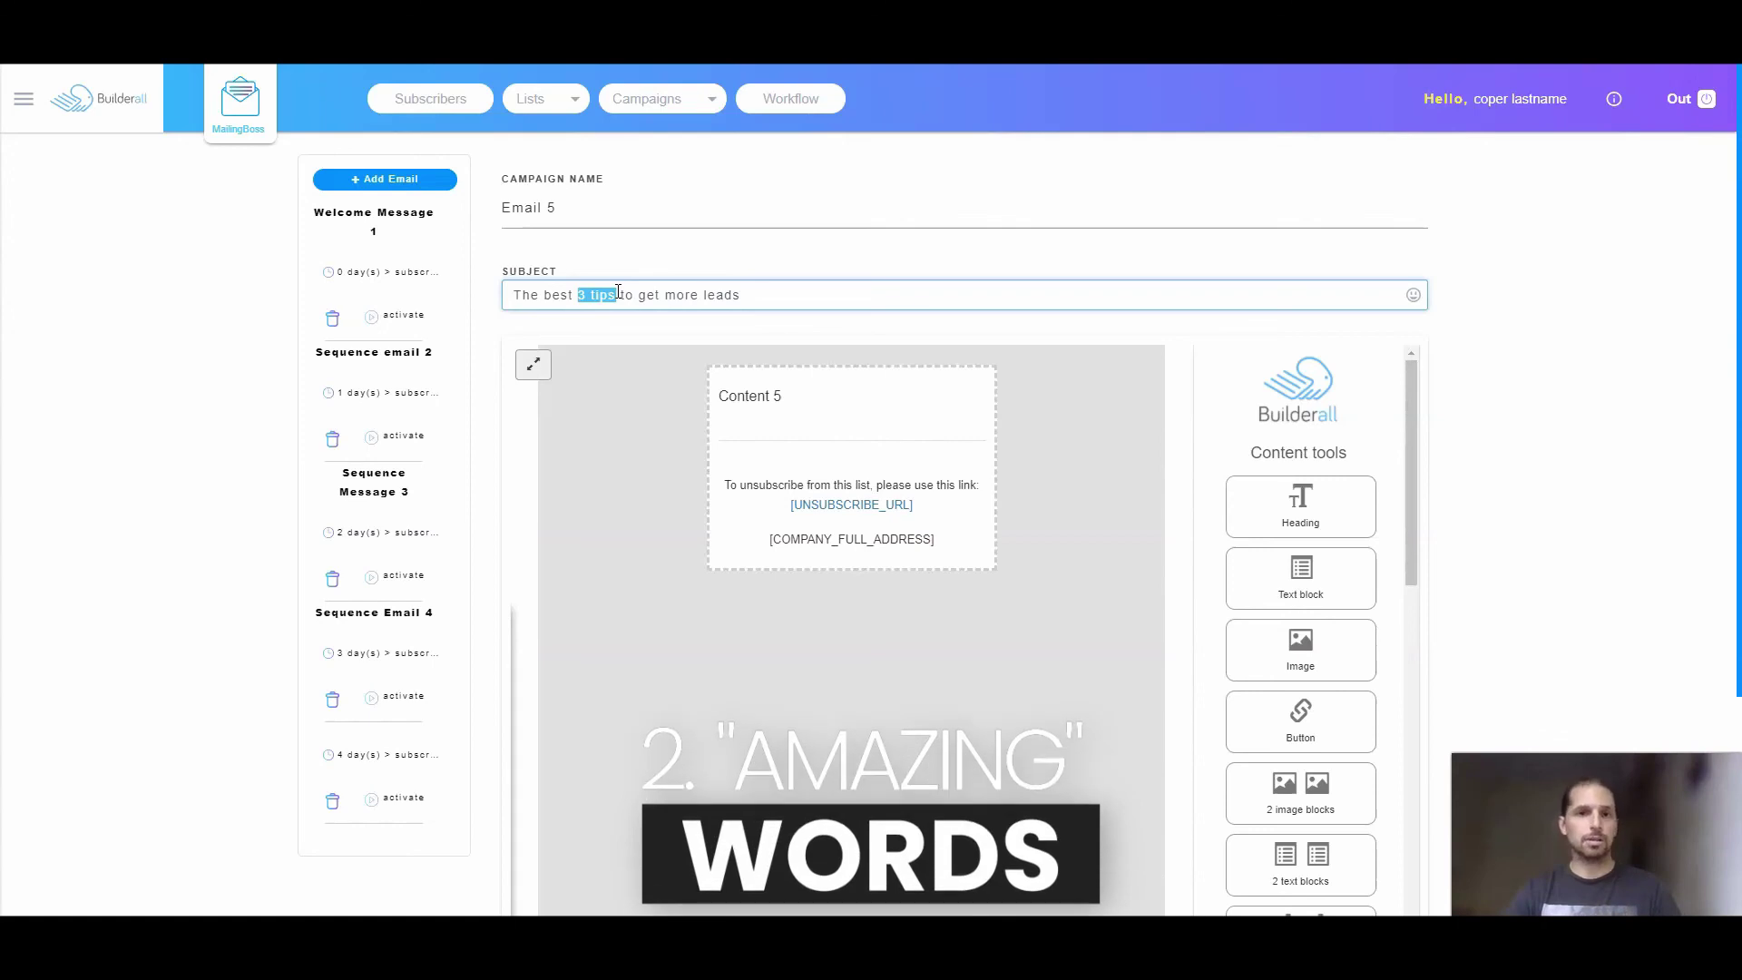
{"action": "double_click", "coordinate": [556, 296]}
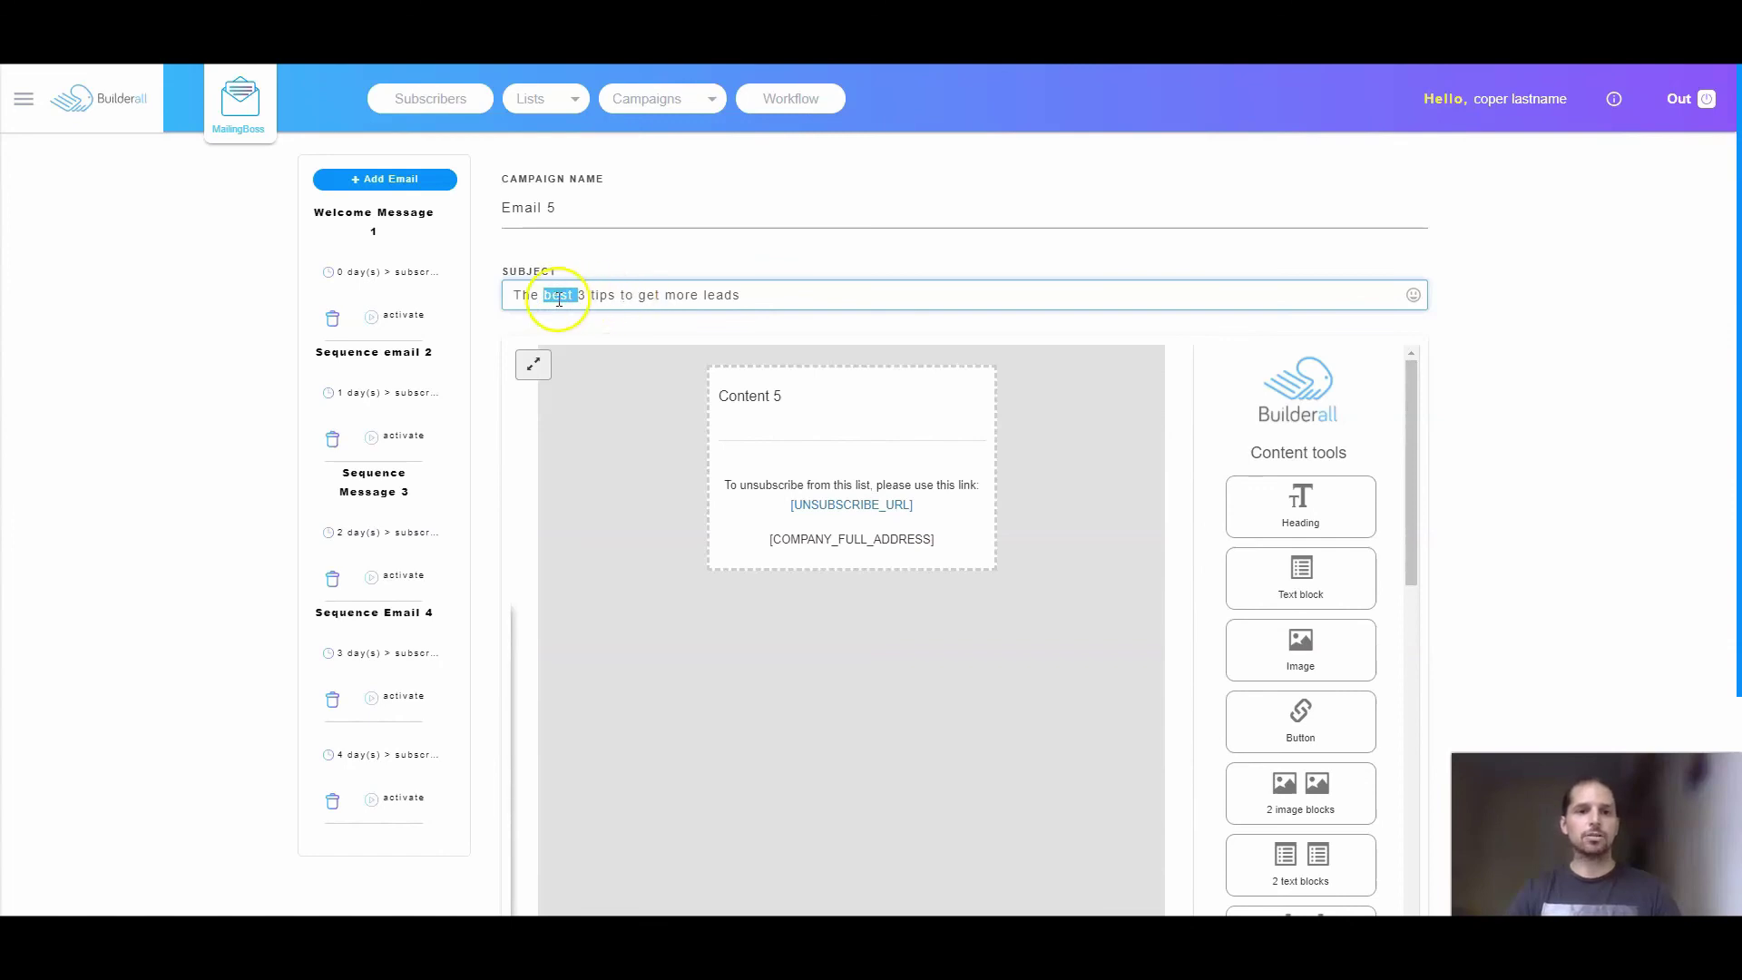
{"action": "type", "text": "top"}
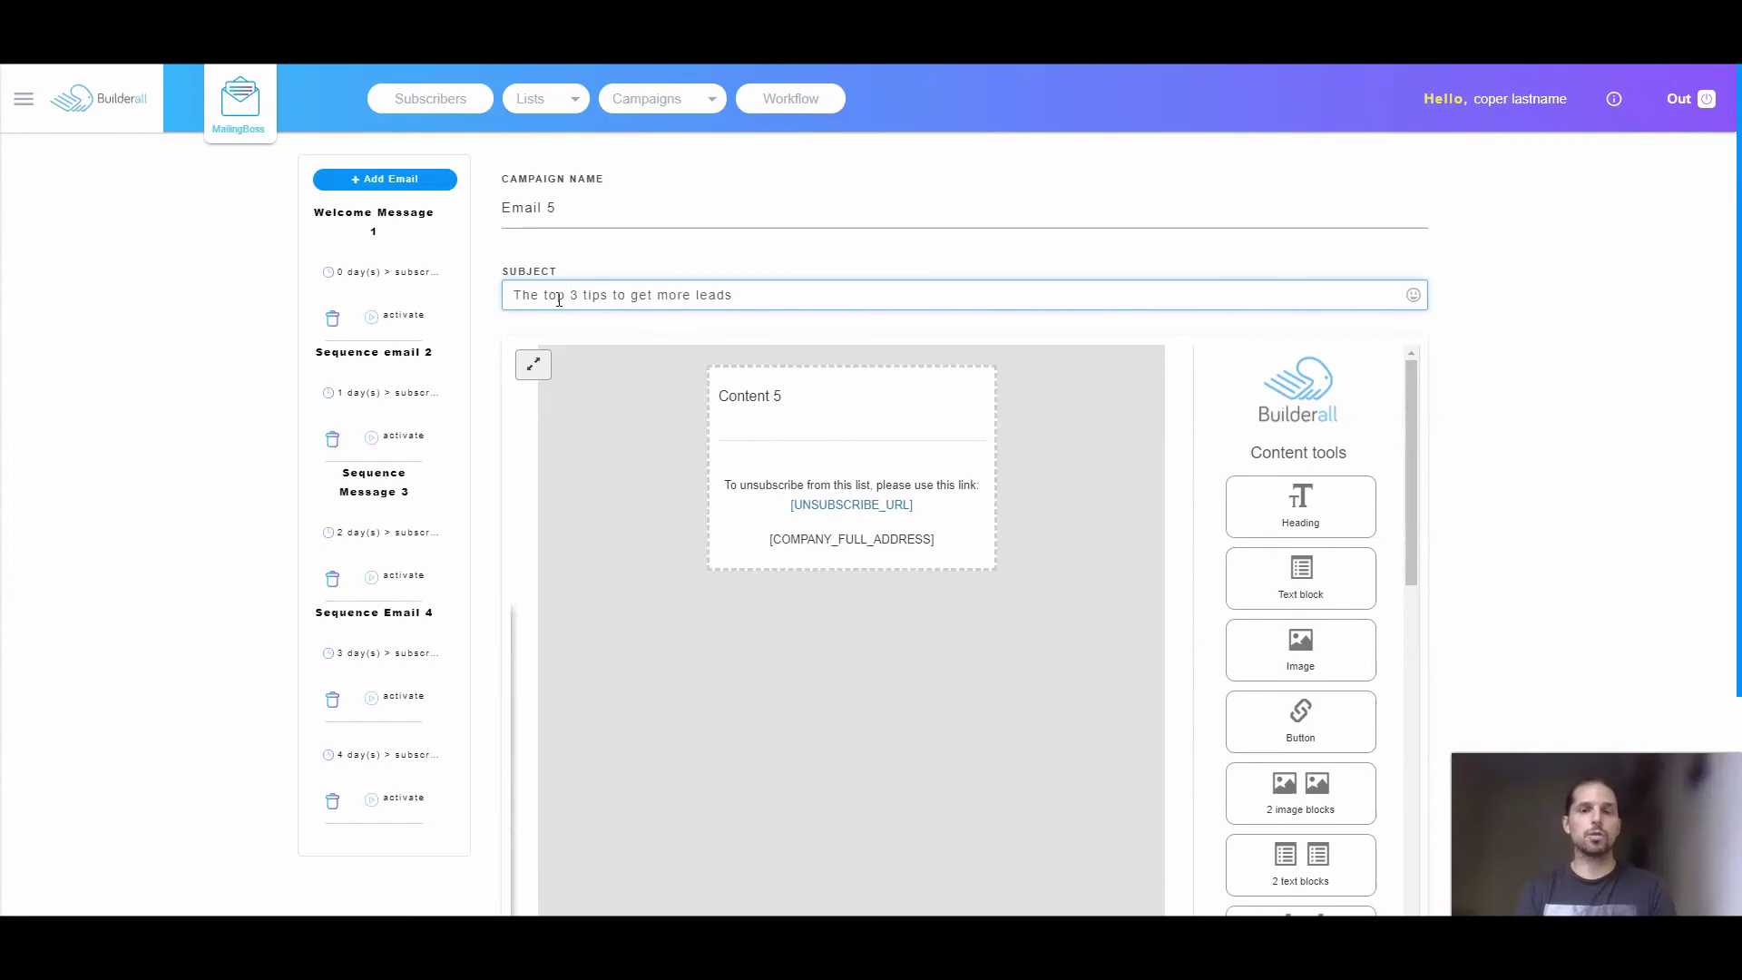
{"action": "key", "text": "Tab"}
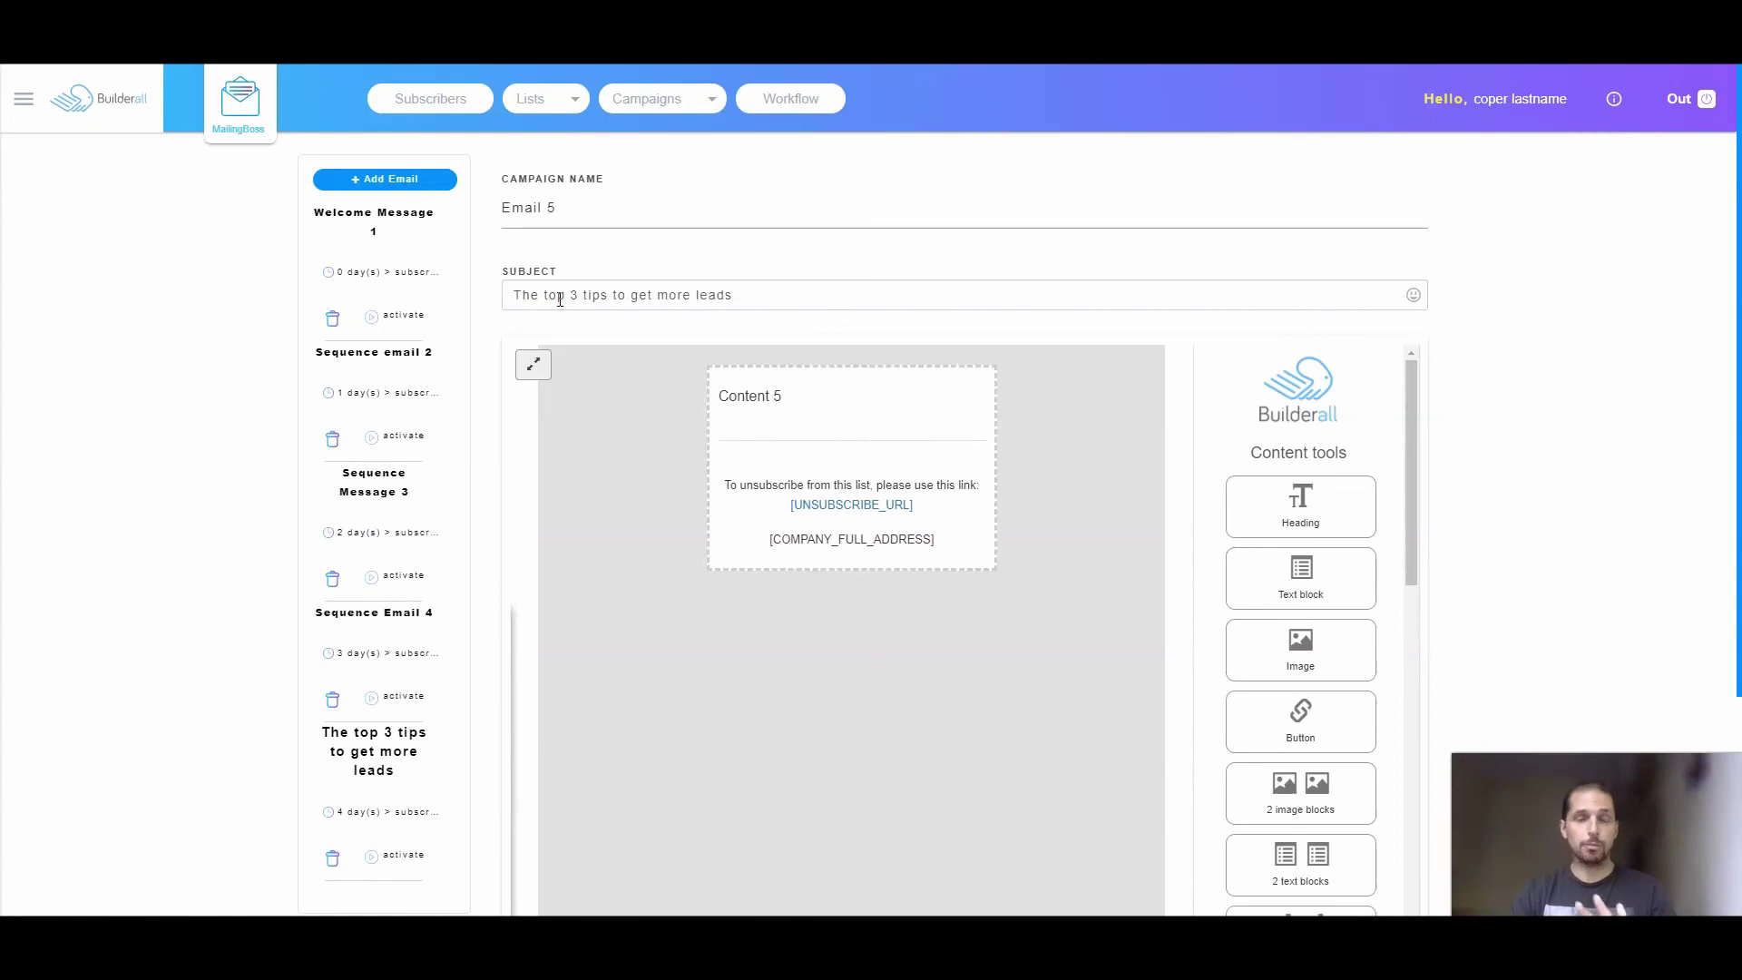
- Enclose "The top 3" in square brackets in the Email 5 subject
{"action": "left_click", "coordinate": [573, 295]}
{"action": "type", "text": "]"}
{"action": "left_click", "coordinate": [514, 295]}
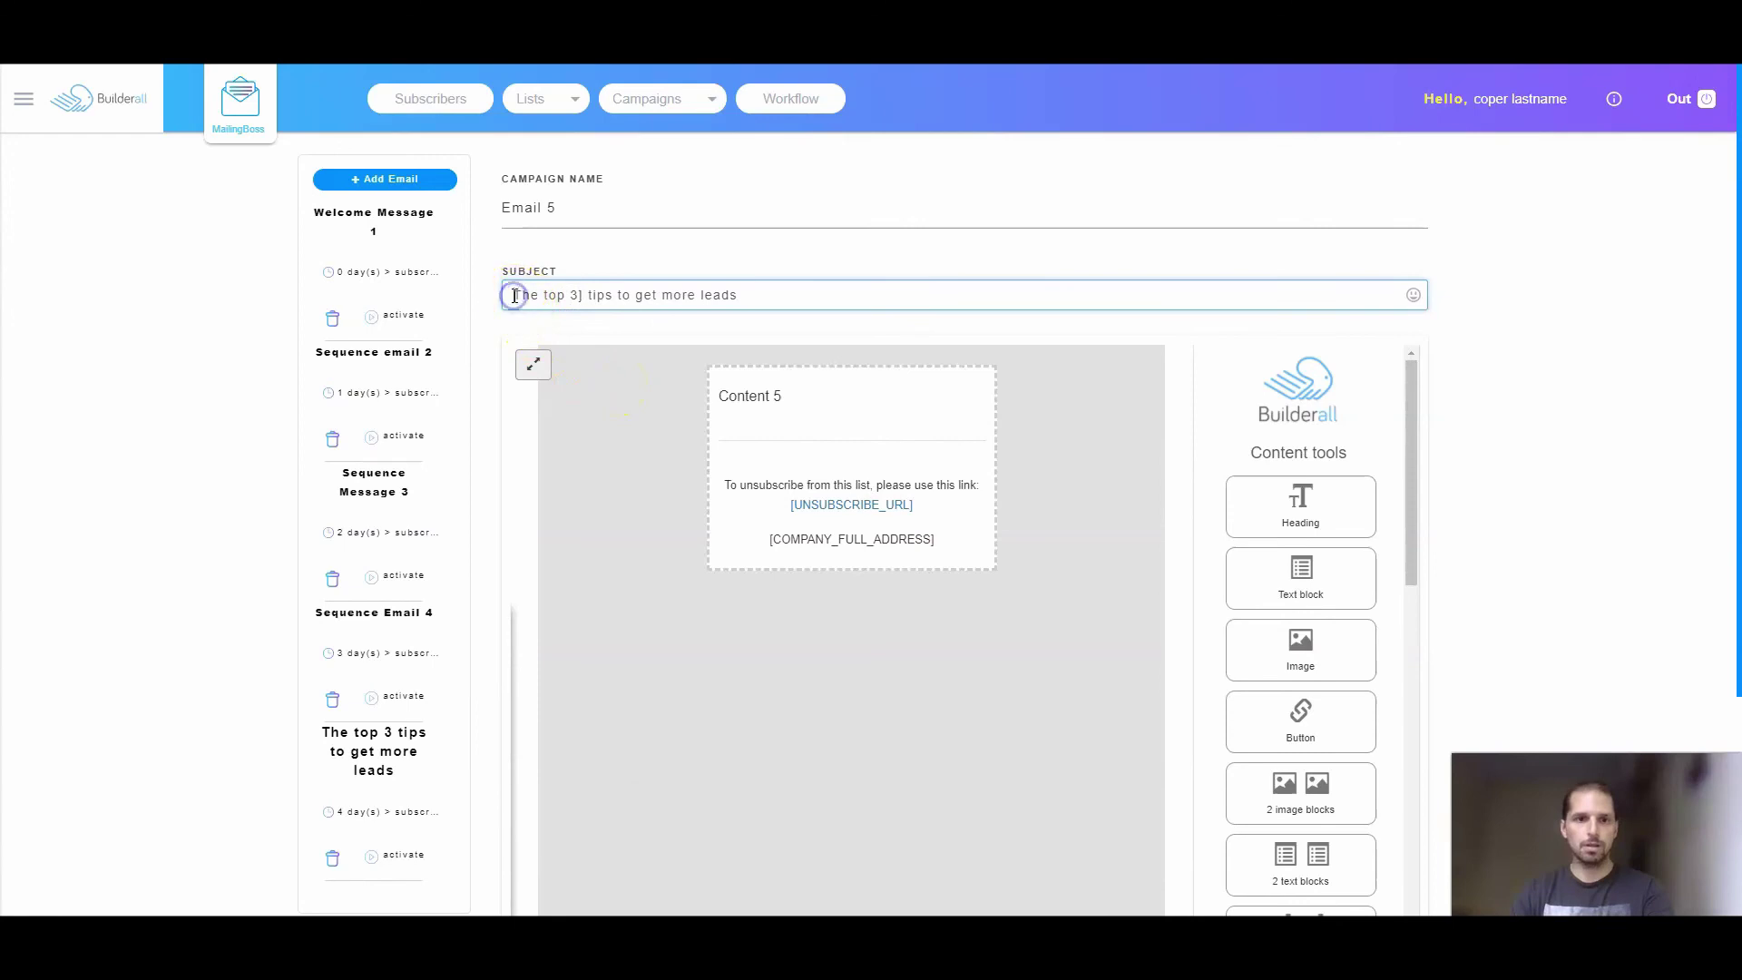
{"action": "type", "text": "["}
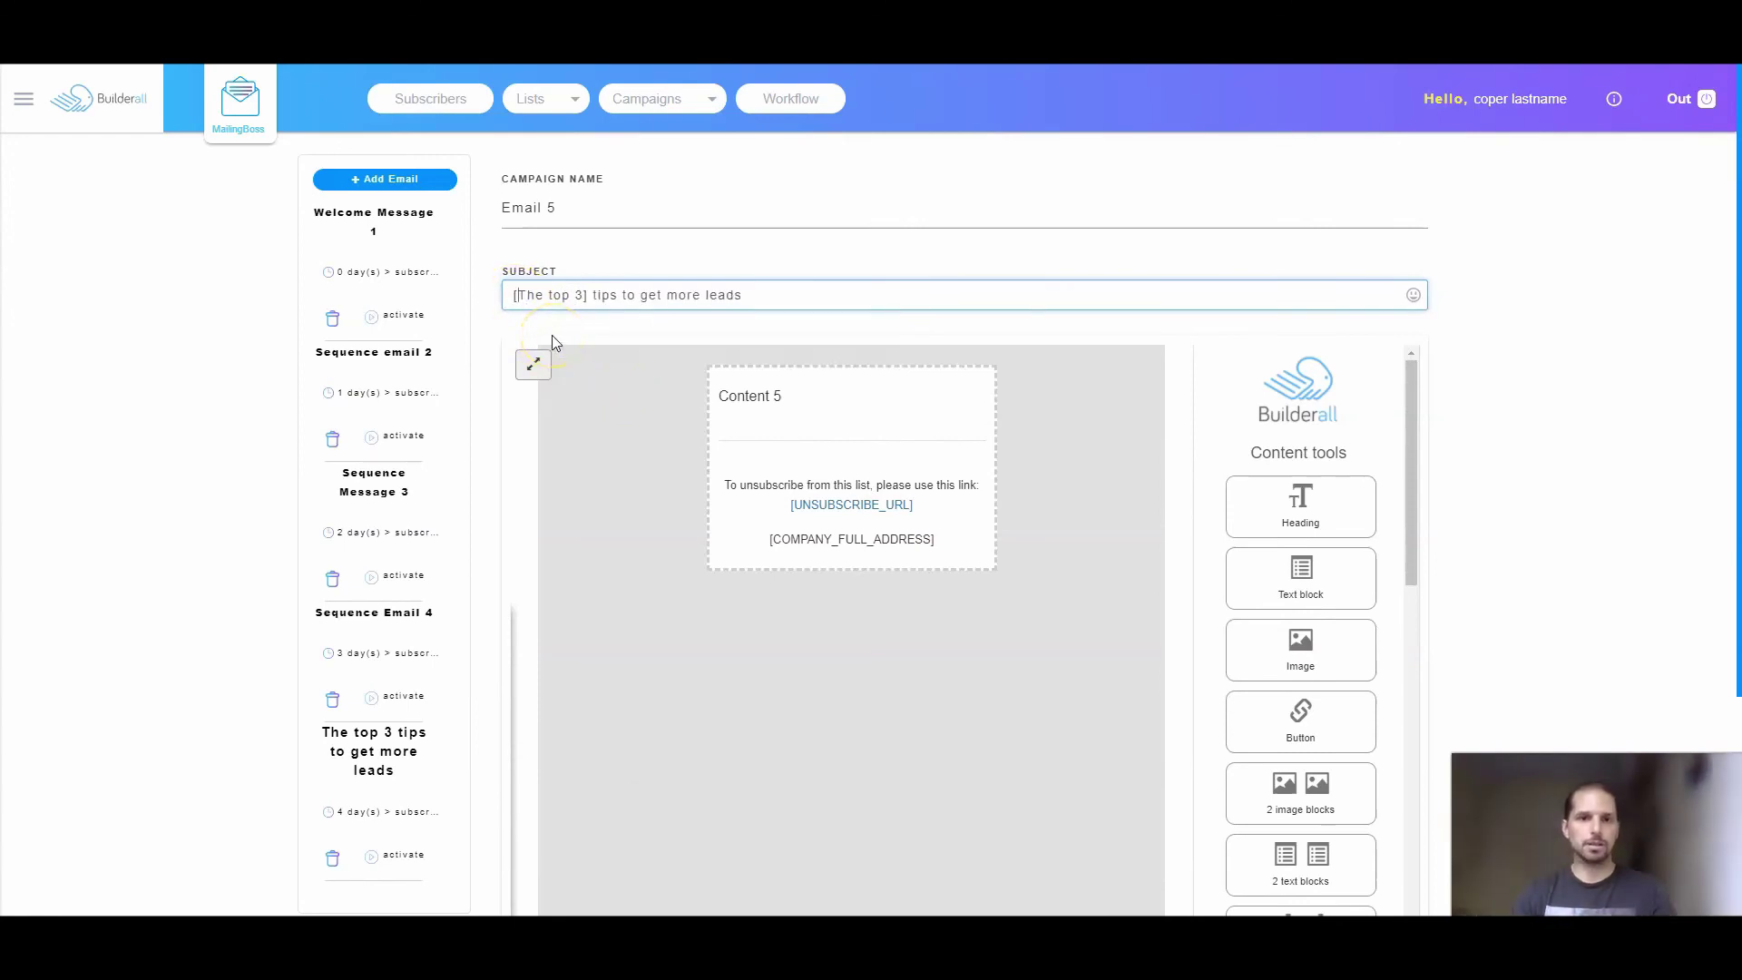
{"action": "left_click_drag", "start_coordinate": [591, 296], "coordinate": [750, 299]}
{"action": "left_click", "coordinate": [542, 297]}
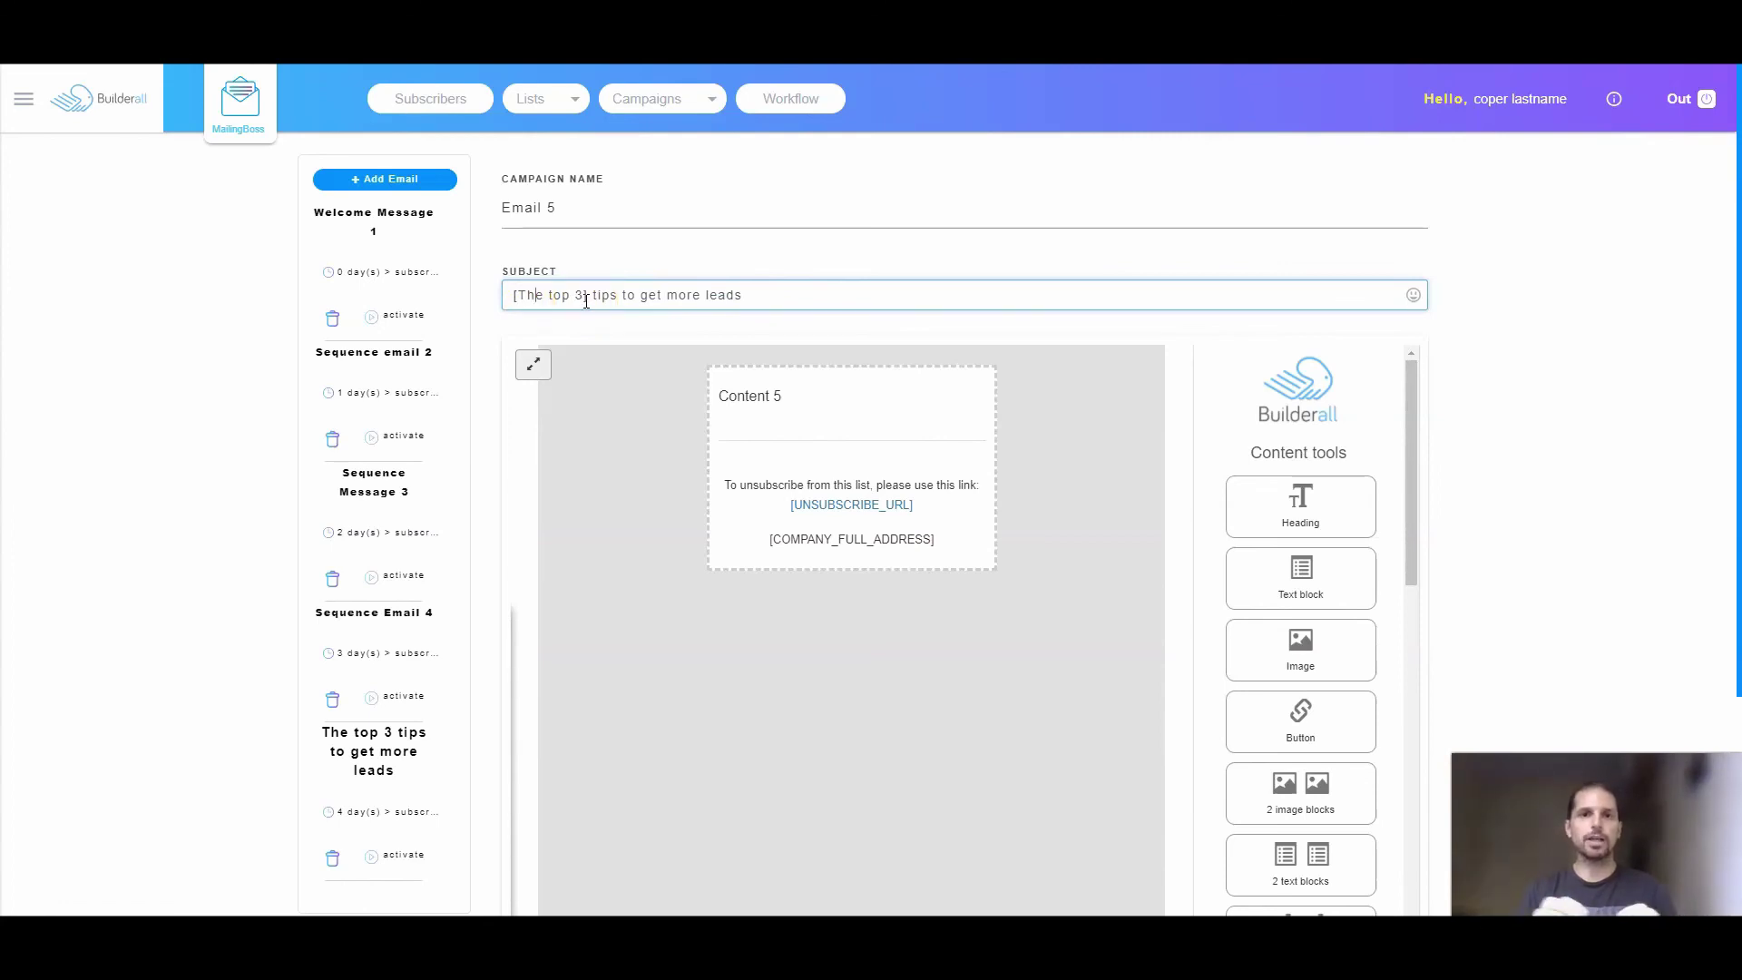
- Remove both square brackets from the Email 5 subject
{"action": "left_click", "coordinate": [588, 294]}
{"action": "key", "text": "BackSpace"}
{"action": "left_click", "coordinate": [525, 302]}
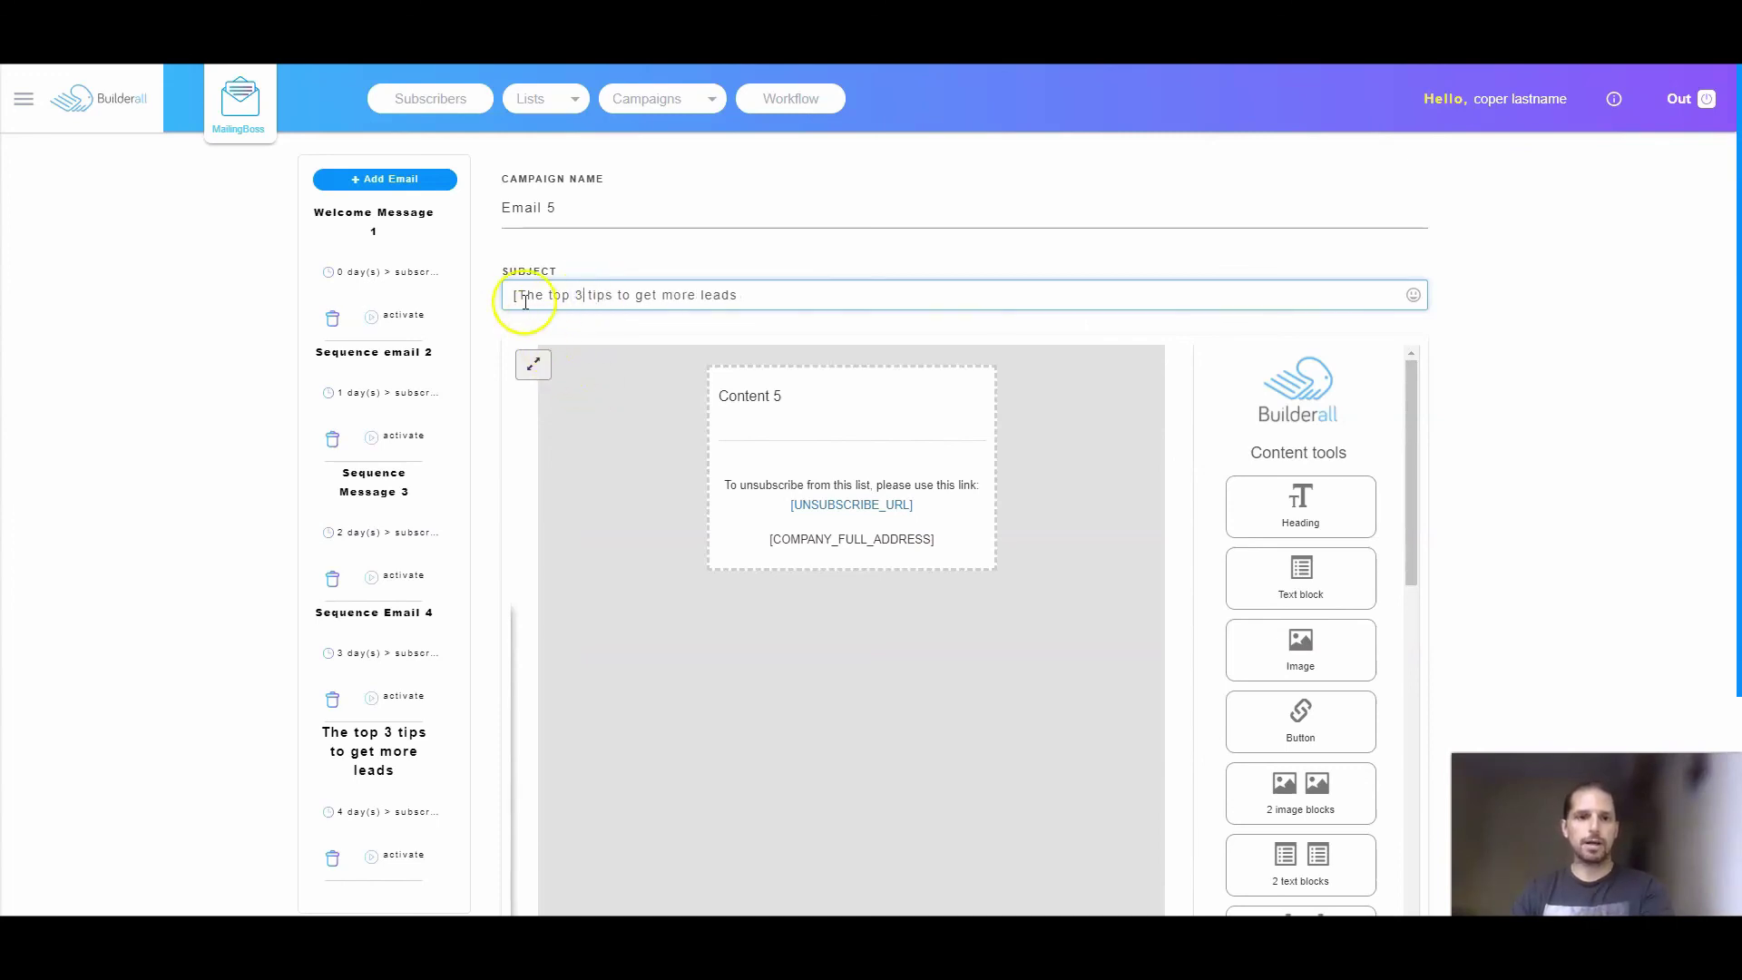
{"action": "key", "text": "BackSpace"}
- Capitalise "top" as "TOP" so the Email 5 subject reads "The TOP 3 tips to get more leads"
{"action": "left_click_drag", "start_coordinate": [564, 298], "coordinate": [545, 294]}
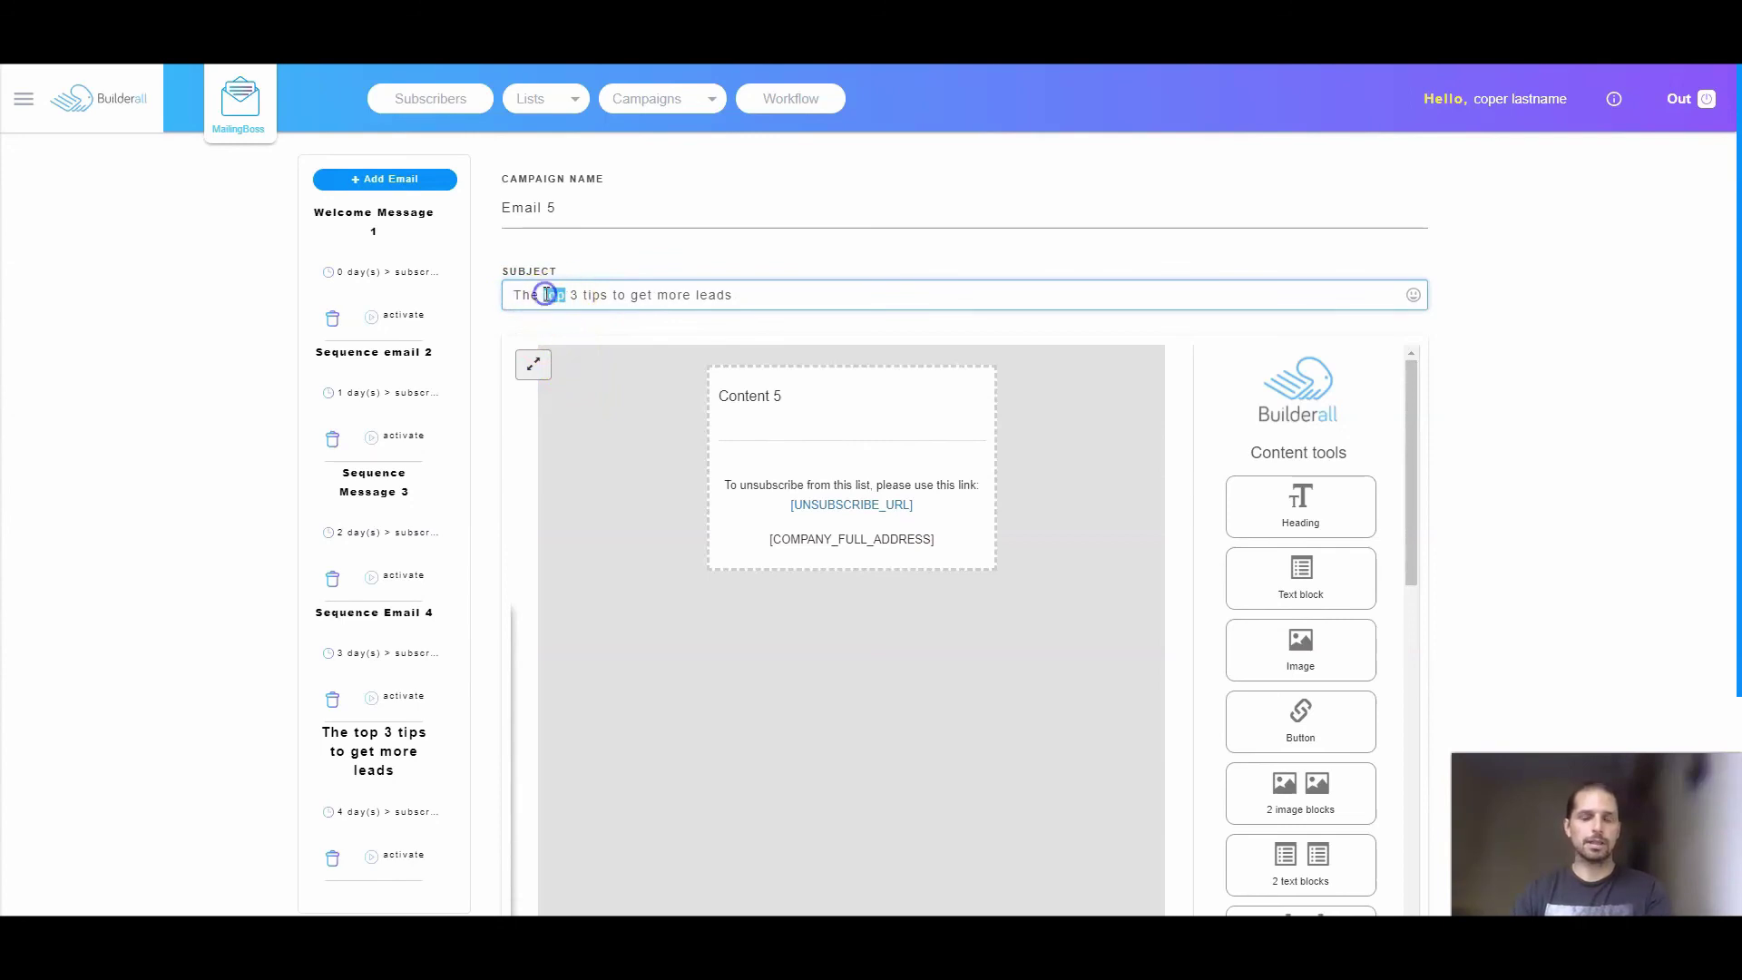
{"action": "type", "text": "TOP"}
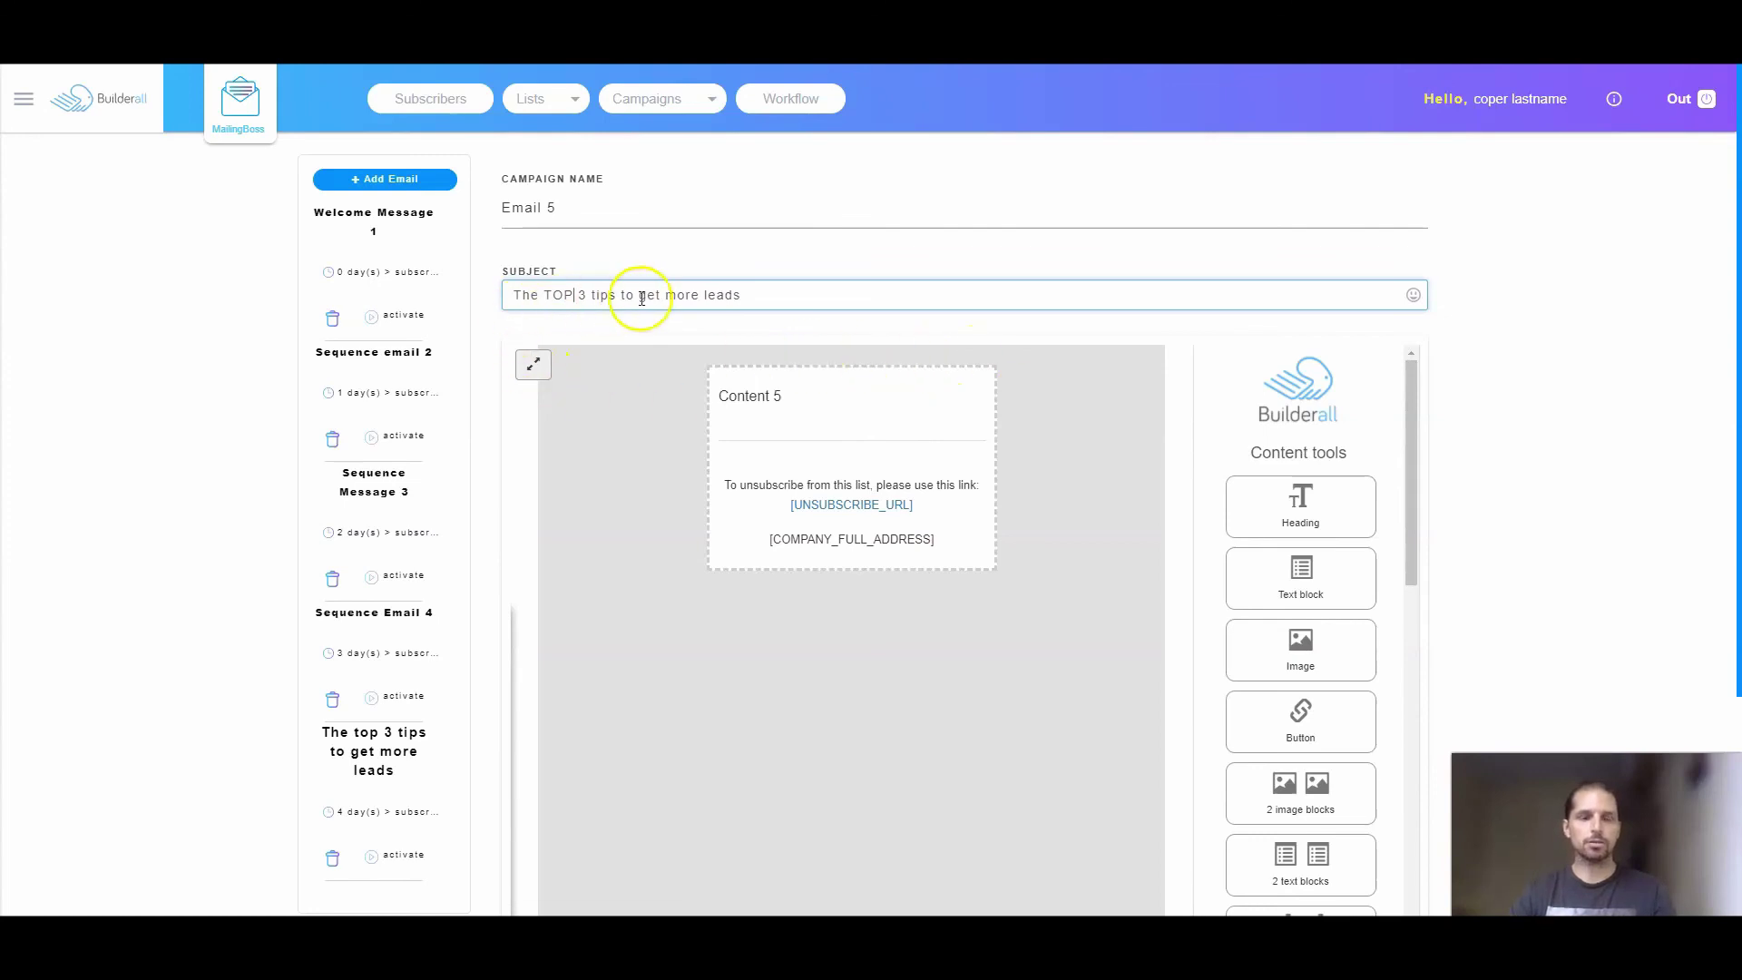
{"action": "left_click", "coordinate": [752, 296]}
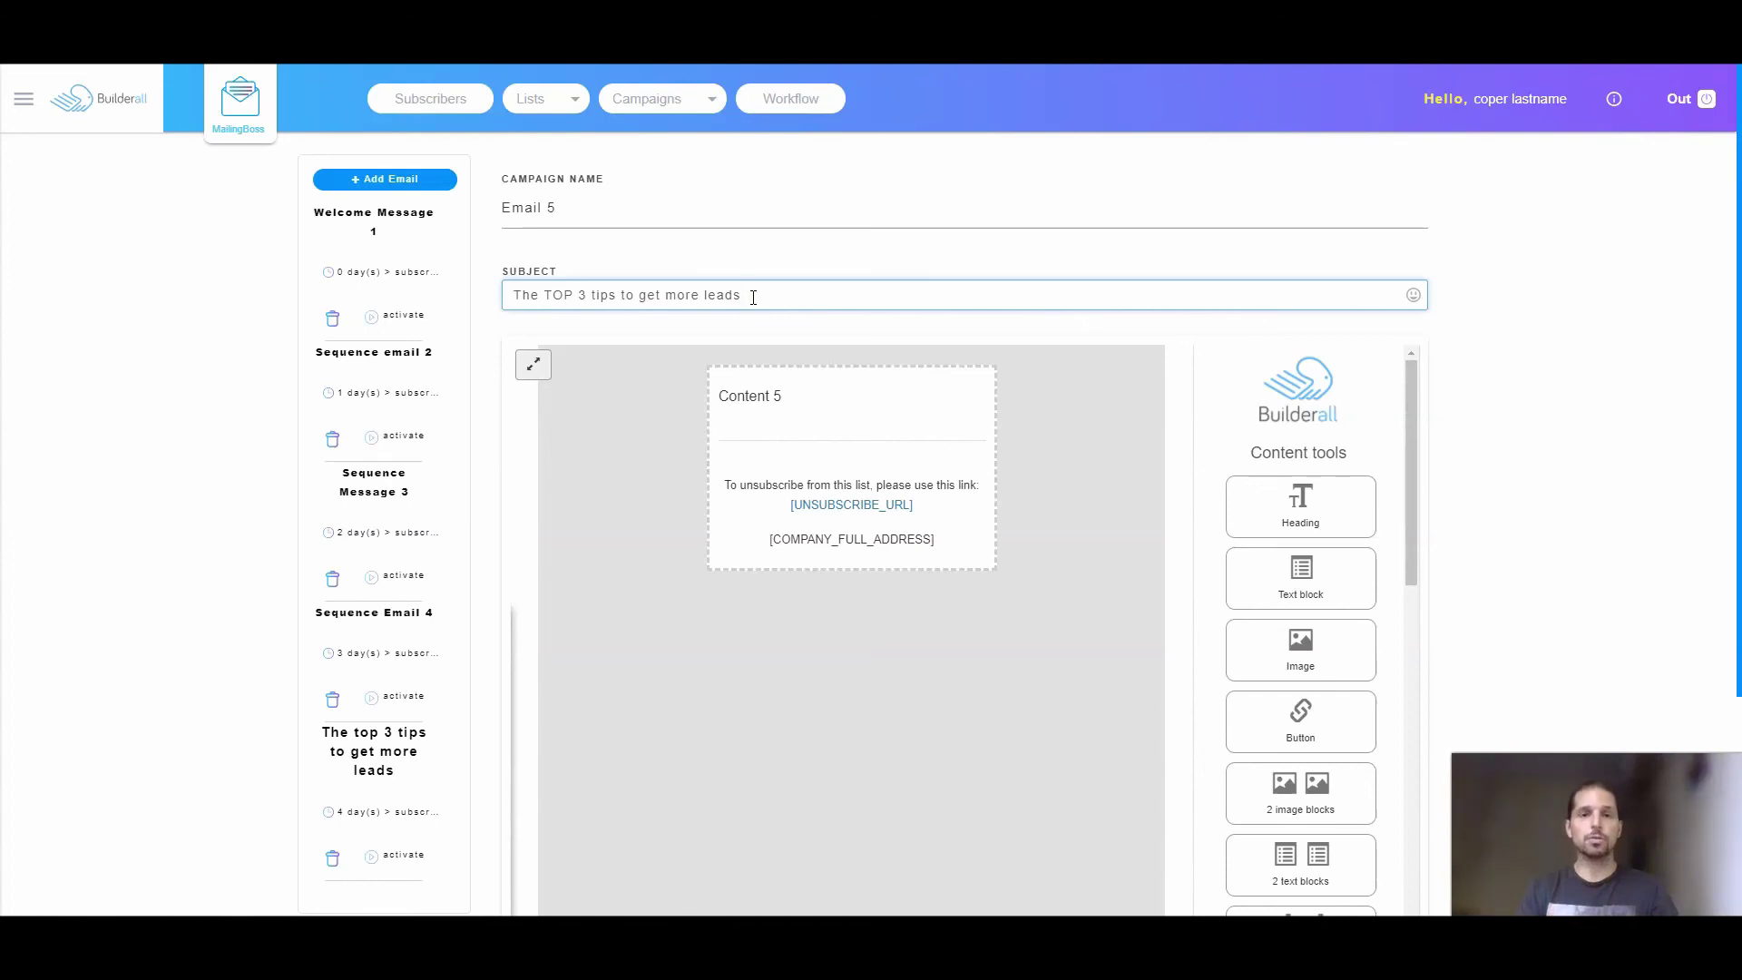
{"action": "key", "text": "Tab"}
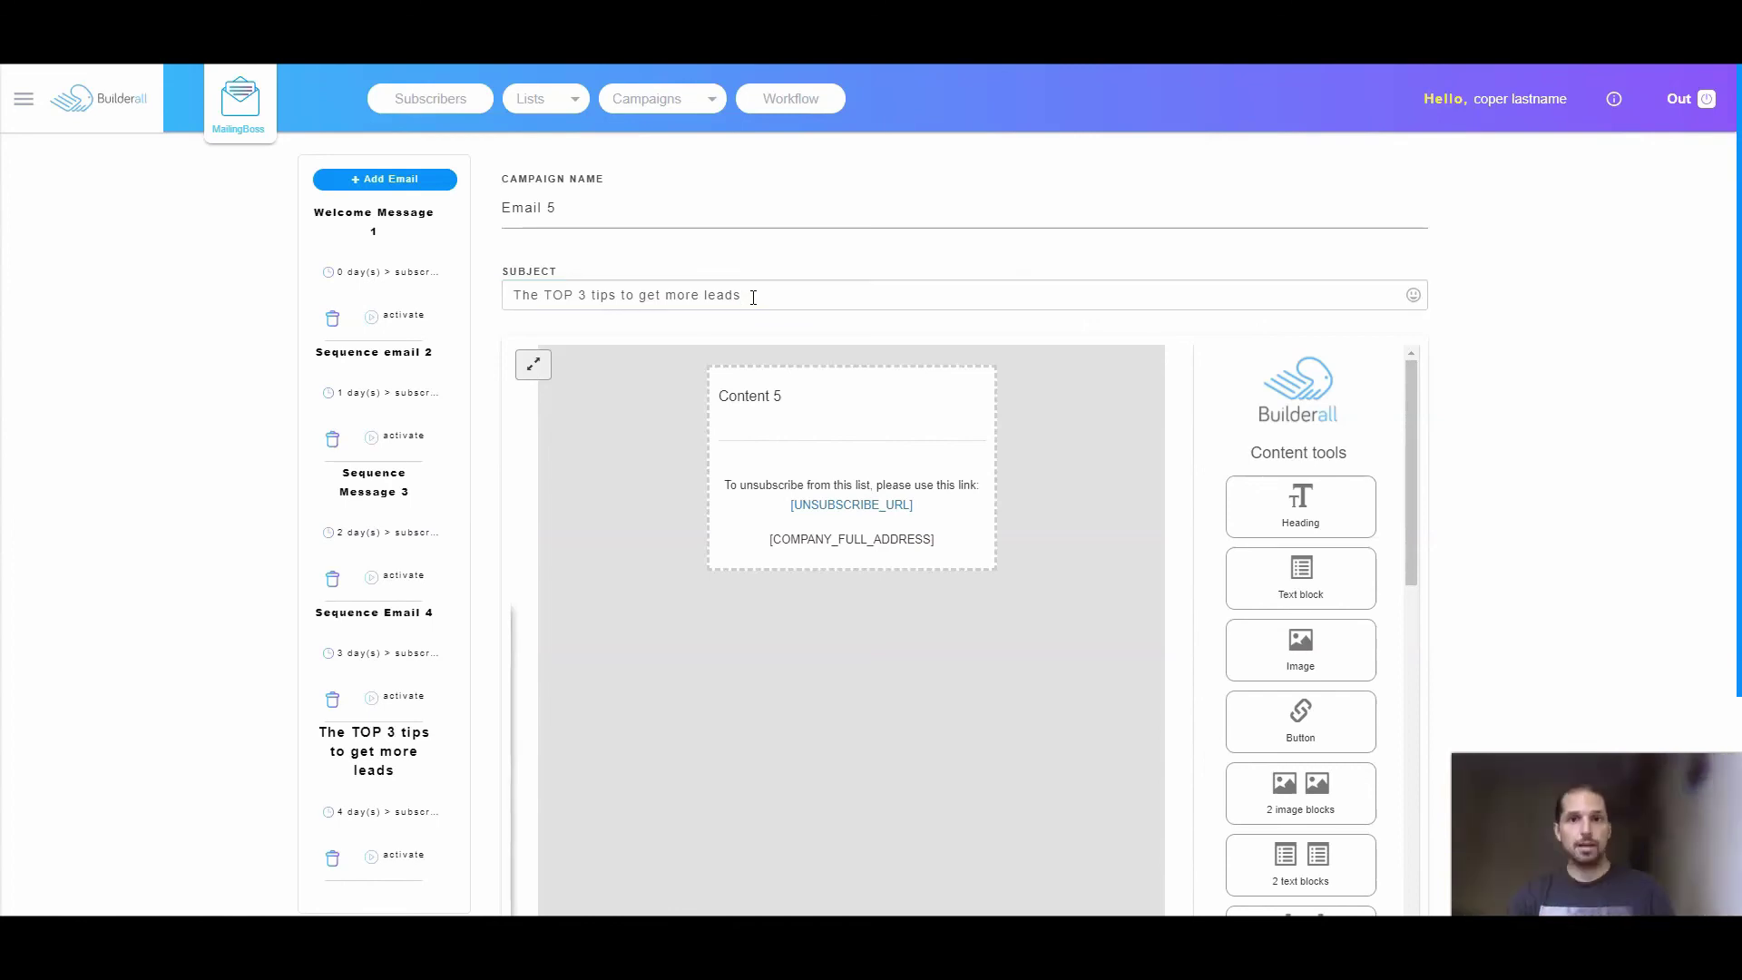